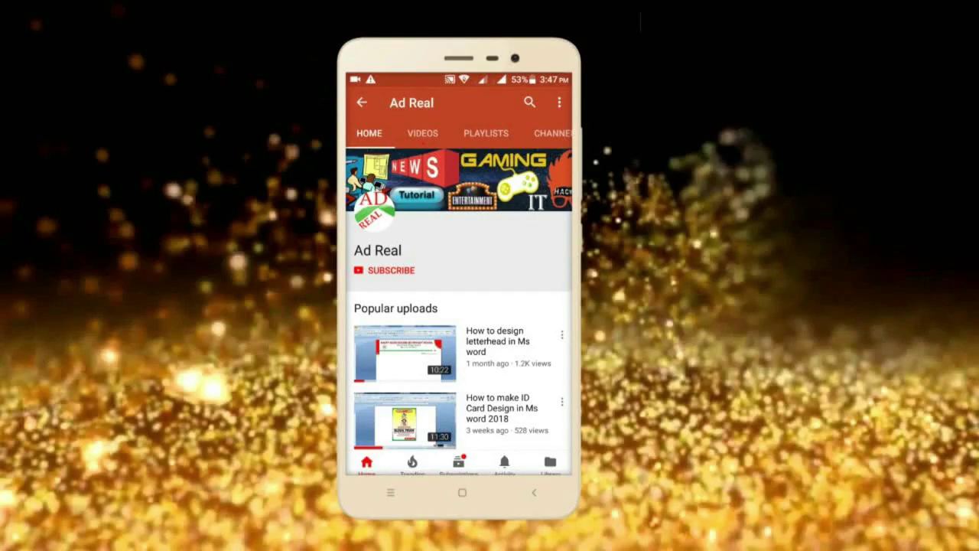
Subscribe to the YouTube channel and enable its upload notifications with the bell icon
left_click(387, 270)
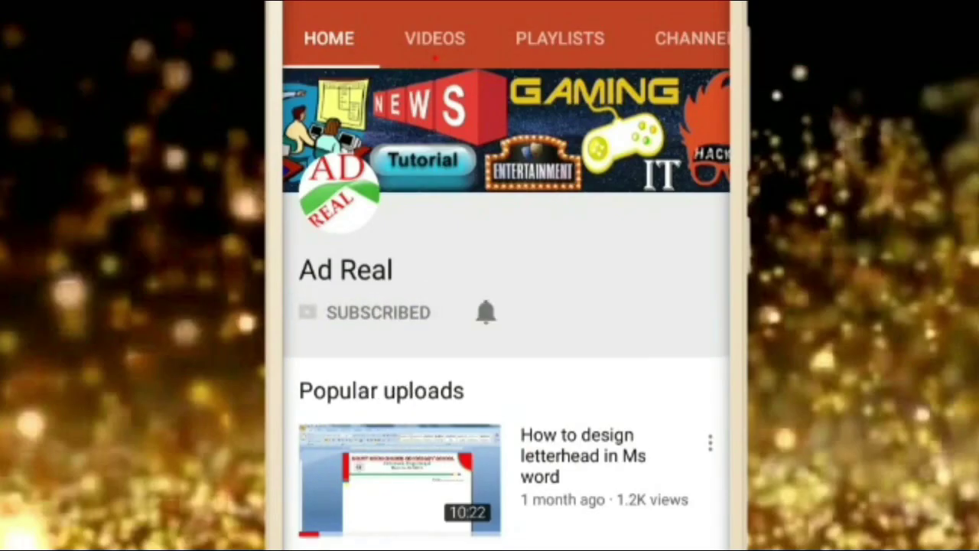
left_click(487, 310)
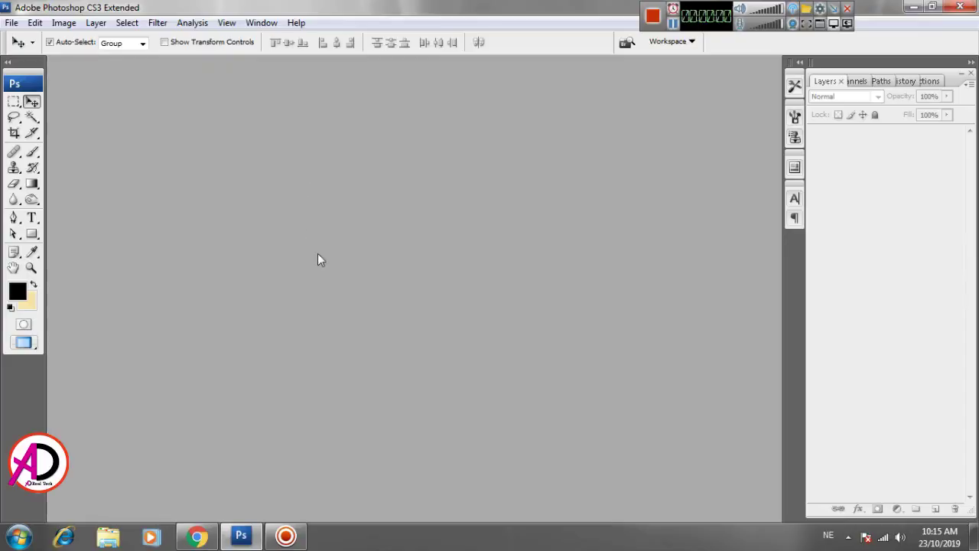
Start a new document 120 in wide by 60 in high at 72 ppi with a white background
left_click(9, 23)
left_click(32, 39)
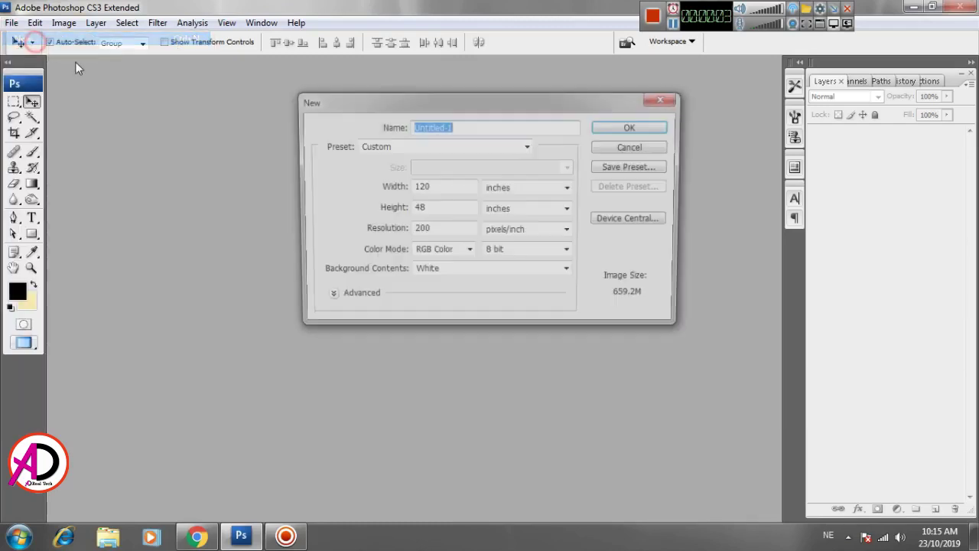
left_click(431, 188)
left_click(394, 183)
left_click(392, 209)
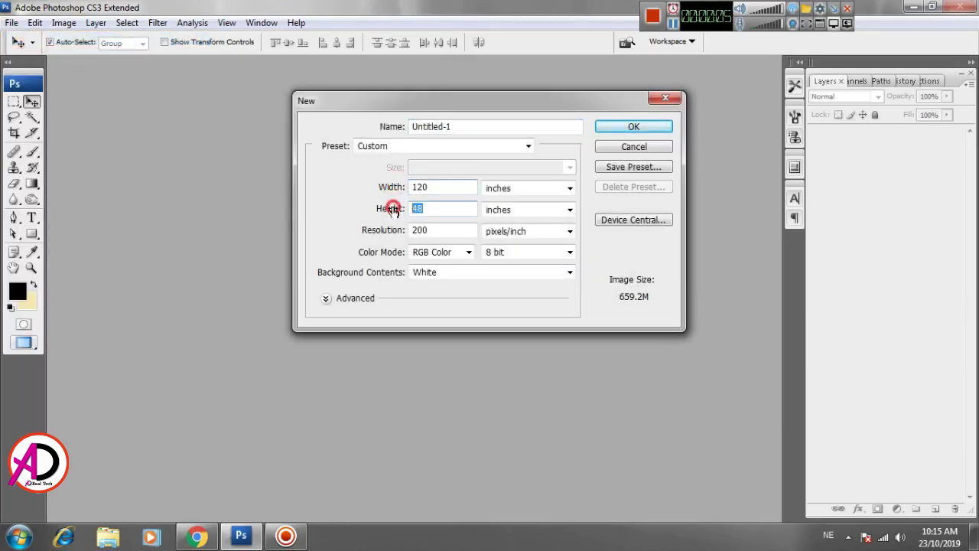
left_click(388, 186)
type("1")
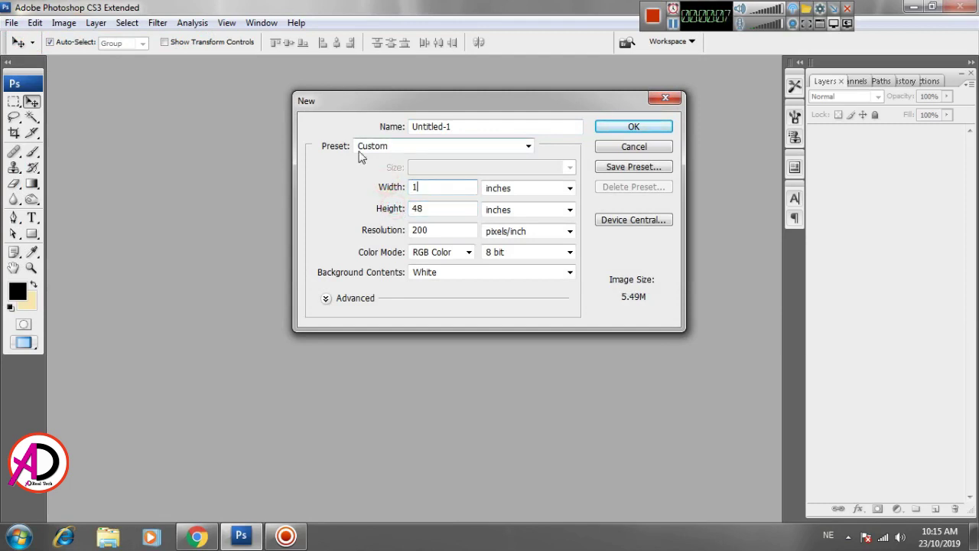
key("Tab")
type("6")
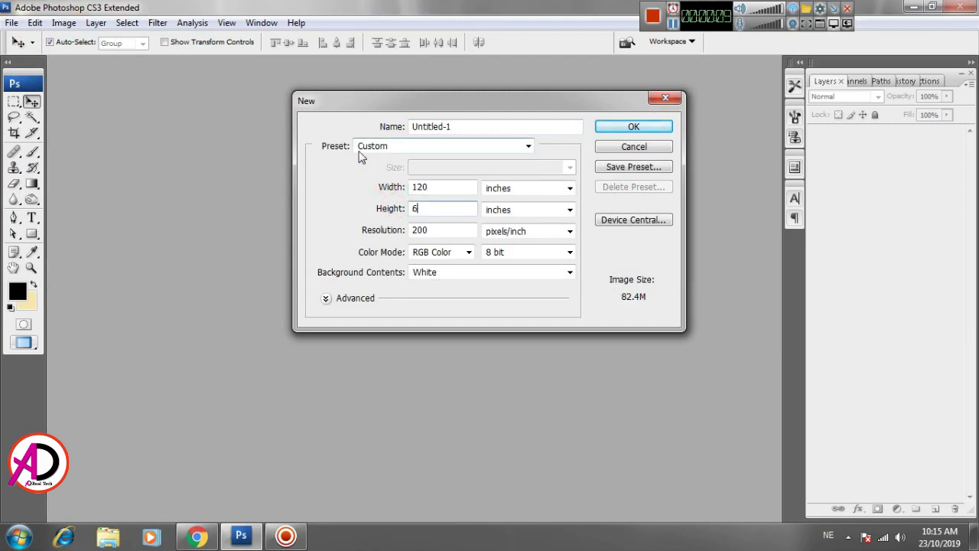
key("Tab")
left_click(407, 229)
type("72")
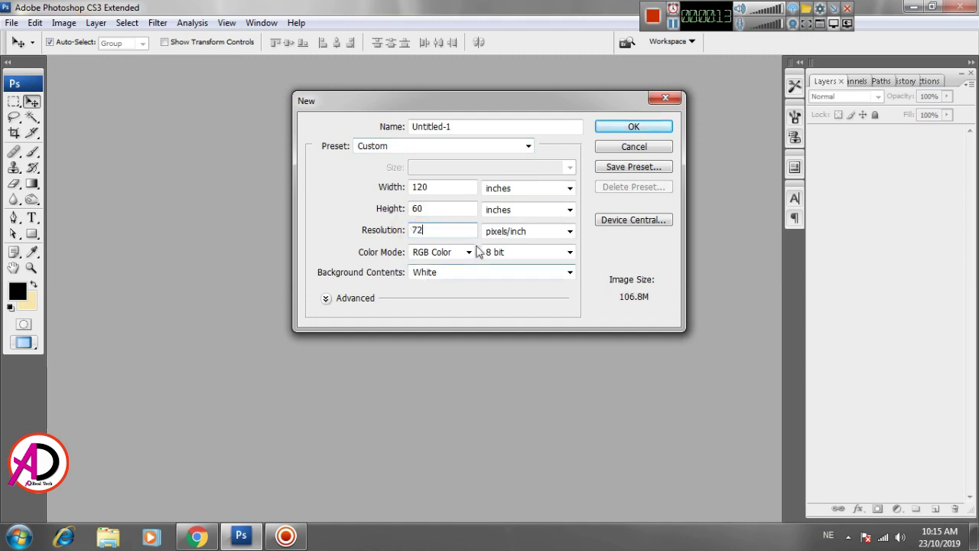
left_click(635, 127)
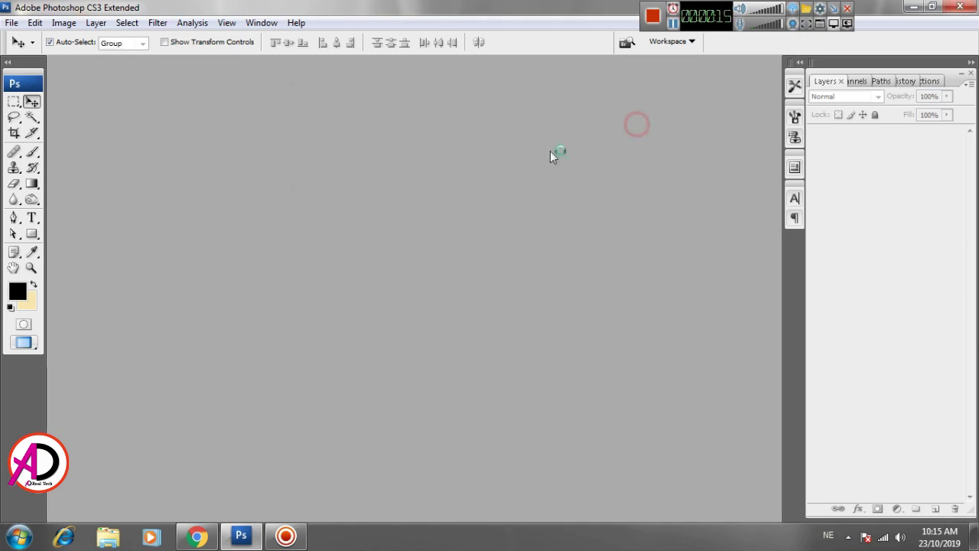
Switch Photoshop to full-screen view with menus
key("f")
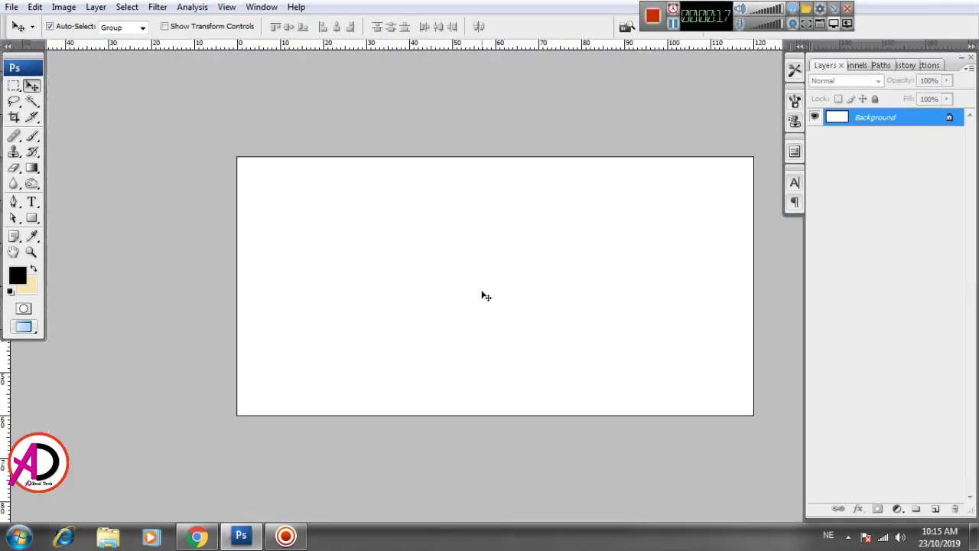
left_click(481, 296)
left_click(518, 317)
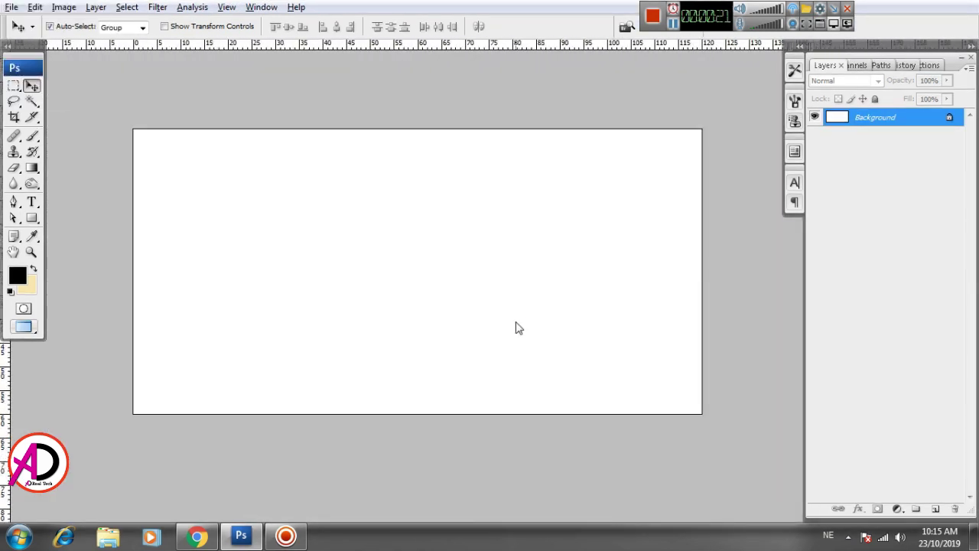
key("alt+space")
left_click(547, 317)
key("alt+space")
left_click(569, 328)
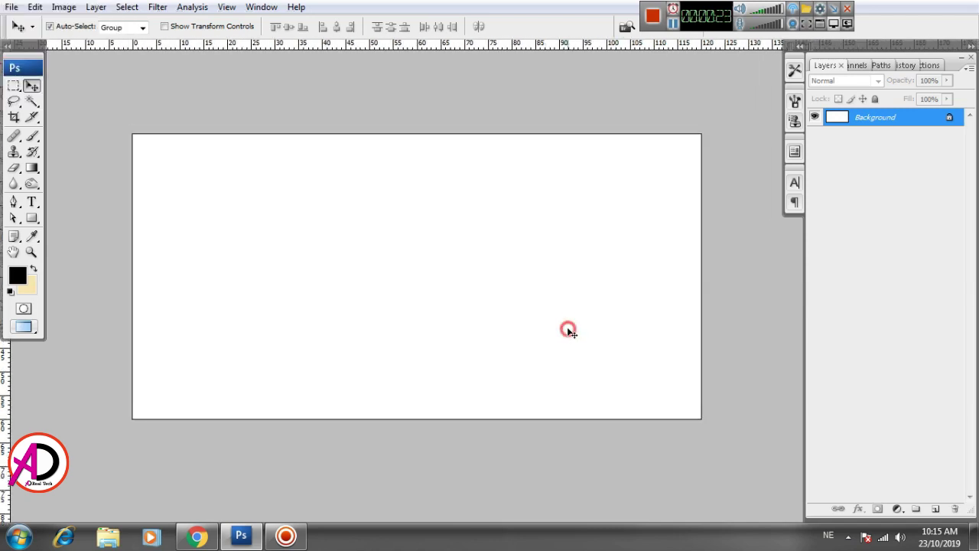
left_click(592, 314)
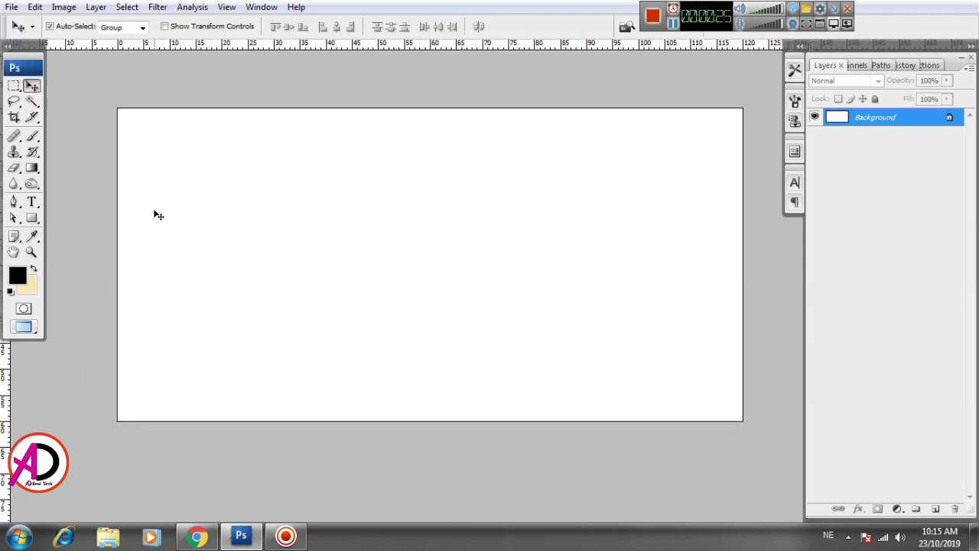
Draw an ffb400 orange rectangle bar across the top of the canvas
right_click(32, 219)
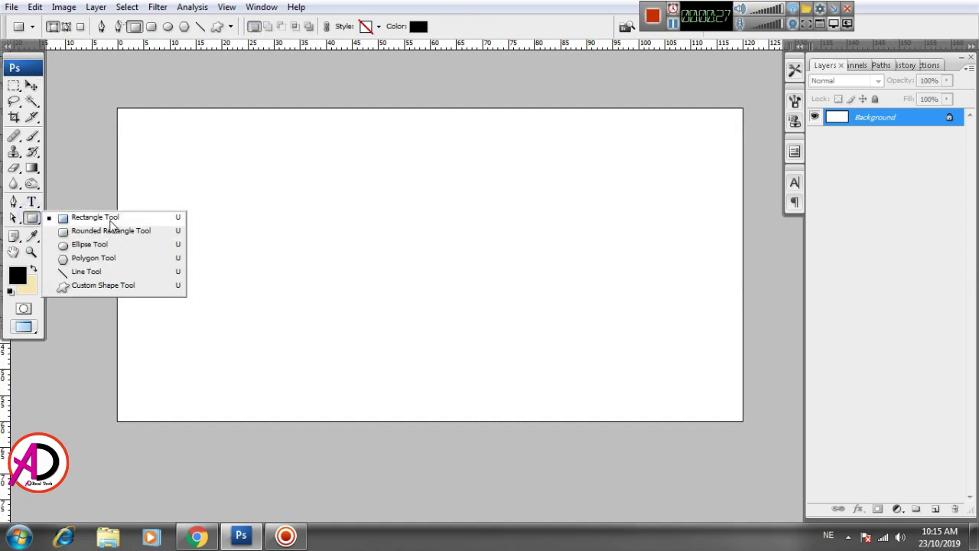
left_click(110, 219)
left_click(418, 26)
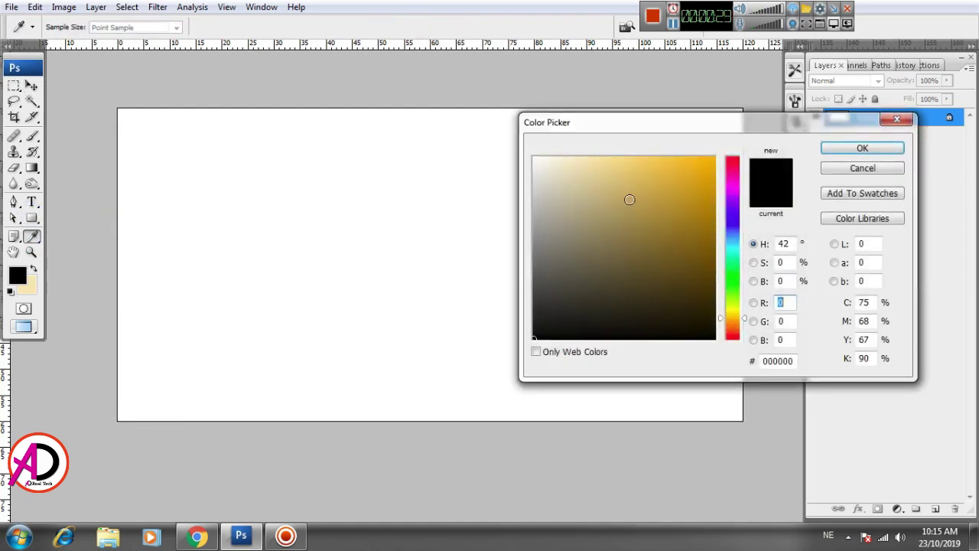
left_click_drag(707, 174, 721, 153)
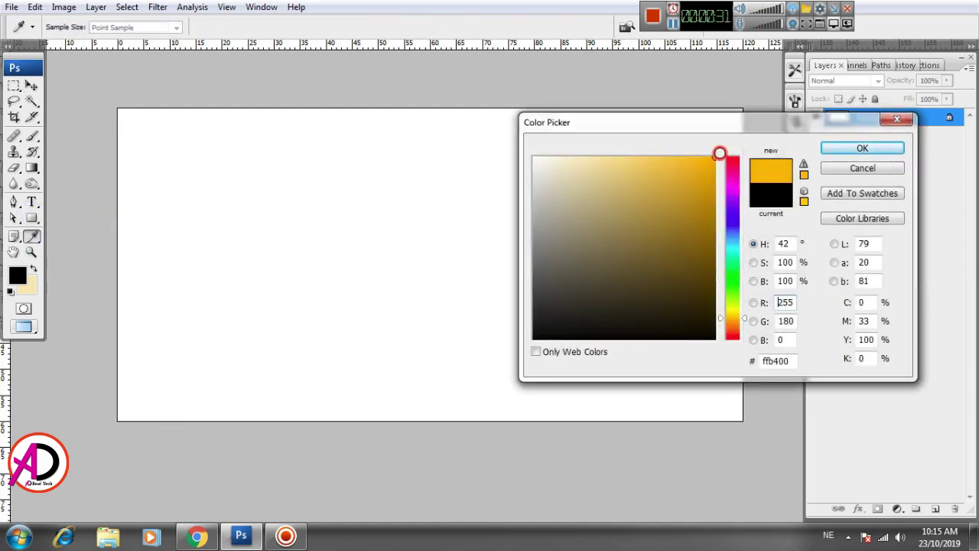
left_click(863, 149)
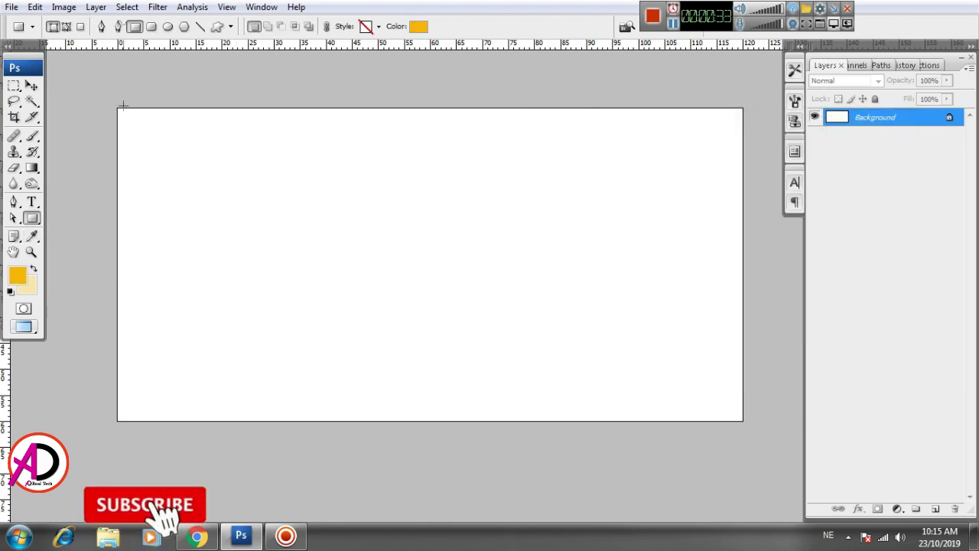
mouse_move(118, 107)
left_mouse_down()
mouse_move(602, 156)
mouse_move(743, 158)
left_mouse_up()
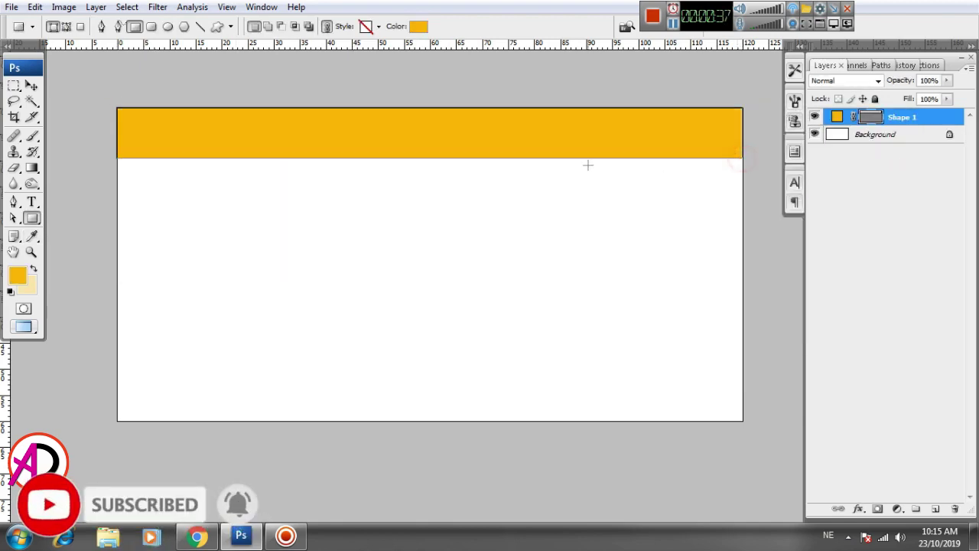
left_click(31, 86)
Fit the whole document in view and select the orange bar for transforming
left_click(411, 271)
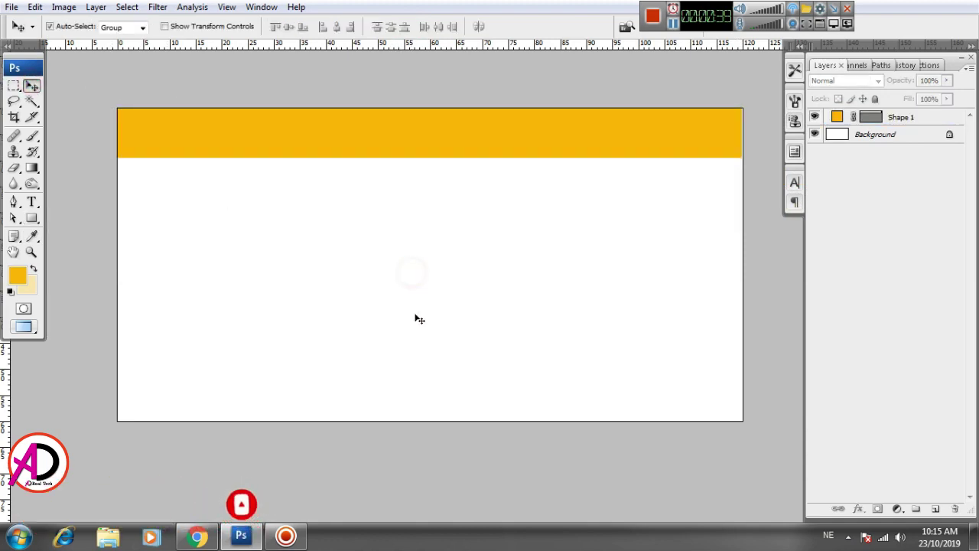
key("ctrl+plus")
key("ctrl+minus")
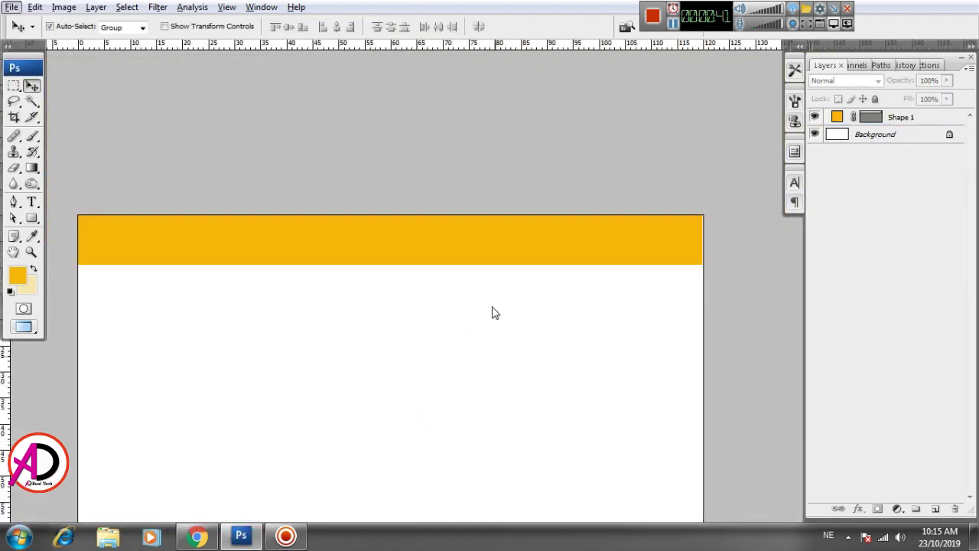
left_click_drag(494, 319, 472, 202)
left_click(471, 192)
key("ctrl+t")
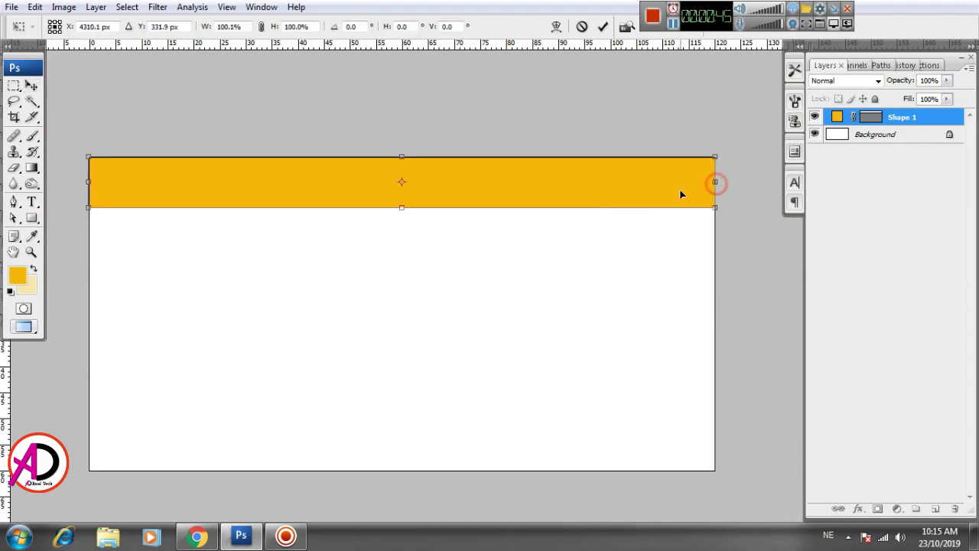
key("Return")
Raise the bar's bottom edge slightly, trimming its height to about 96.2%
left_click_drag(583, 286, 607, 245)
key("ctrl+plus")
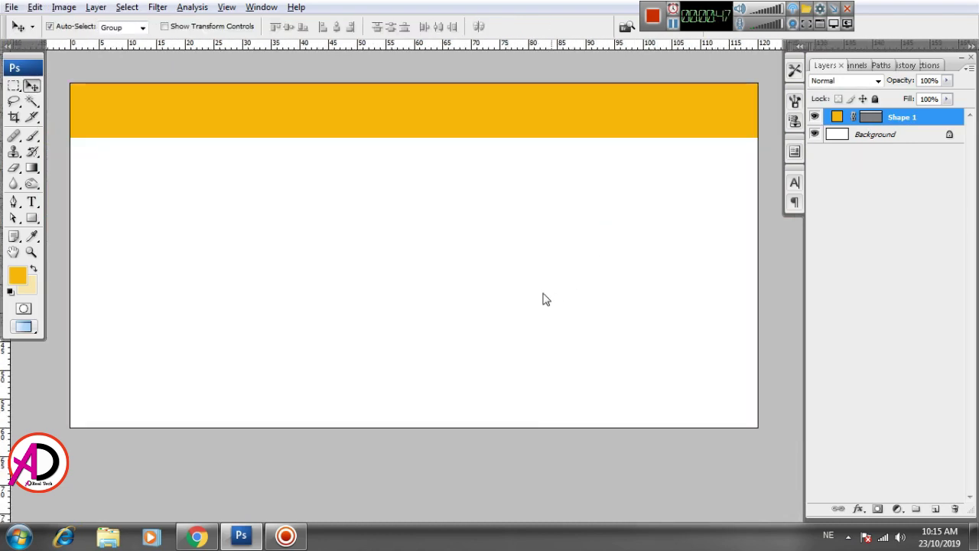
left_click_drag(544, 298, 510, 312)
key("ctrl+minus")
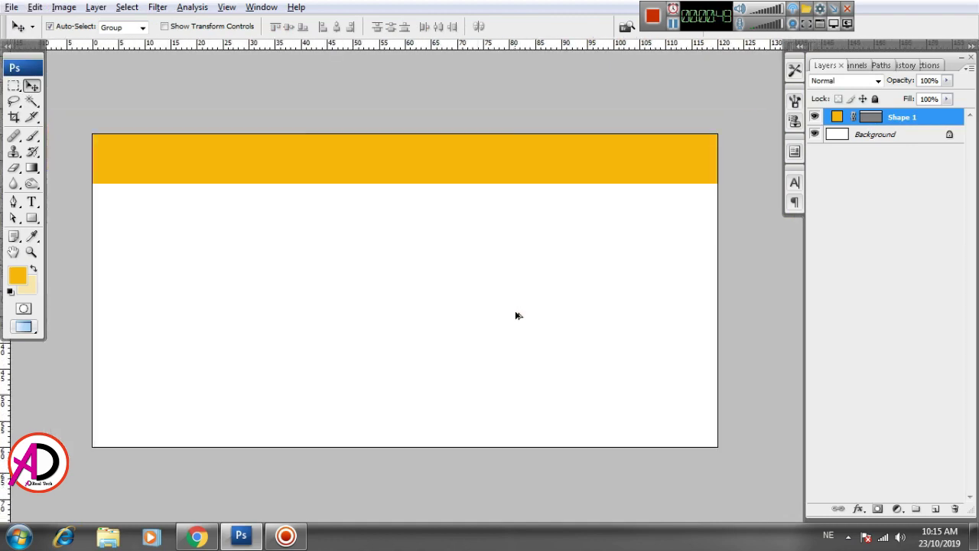
left_click(555, 298)
left_click_drag(518, 307, 520, 293)
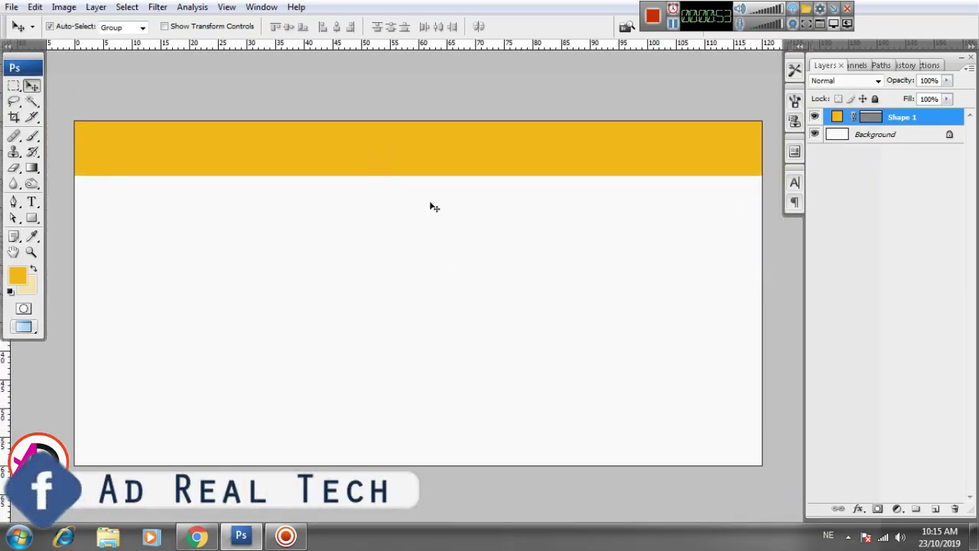
key("ctrl+t")
left_click_drag(422, 175, 422, 172)
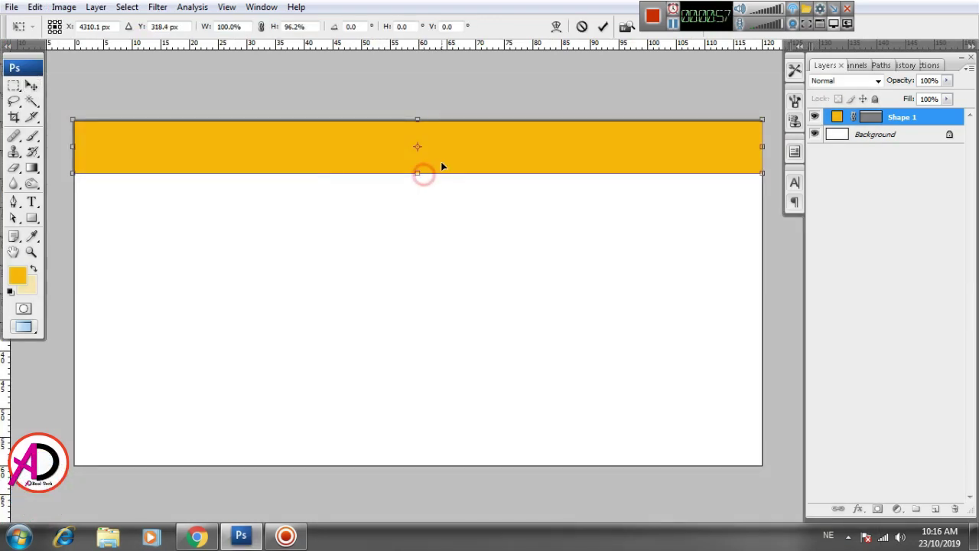
double_click(442, 161)
left_click_drag(505, 251, 513, 223)
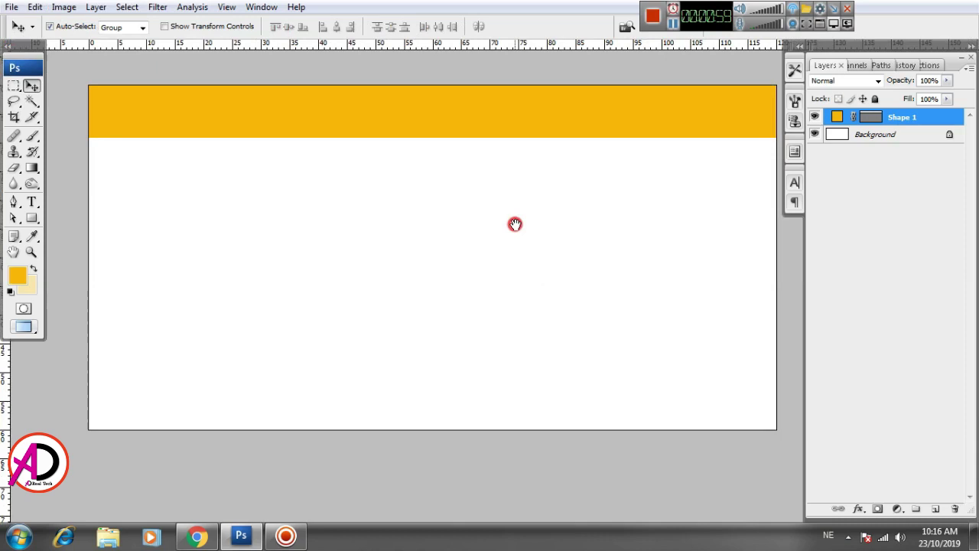
Pick the arrow custom shape and drag a large right-pointing arrow below the orange bar
left_click(31, 218)
left_click(99, 283)
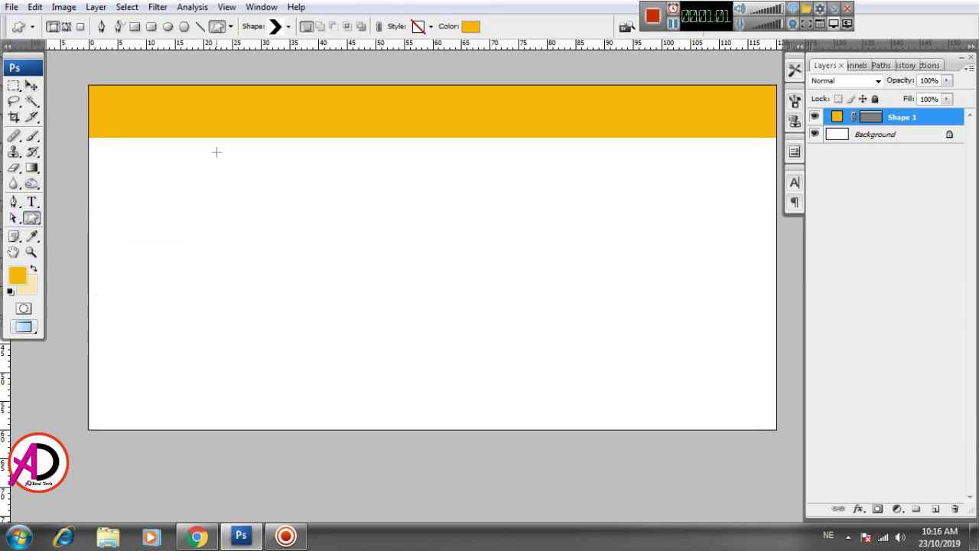
left_click(289, 27)
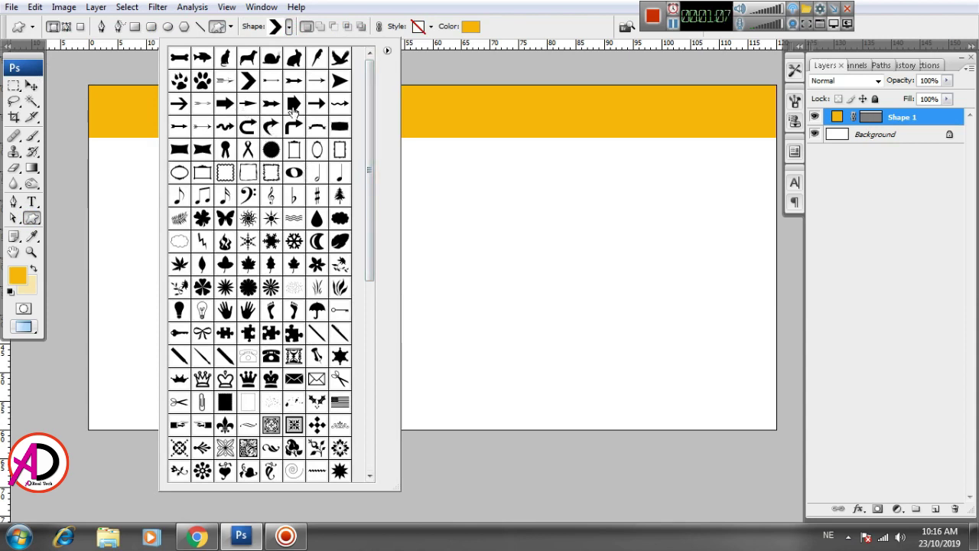
left_click(225, 105)
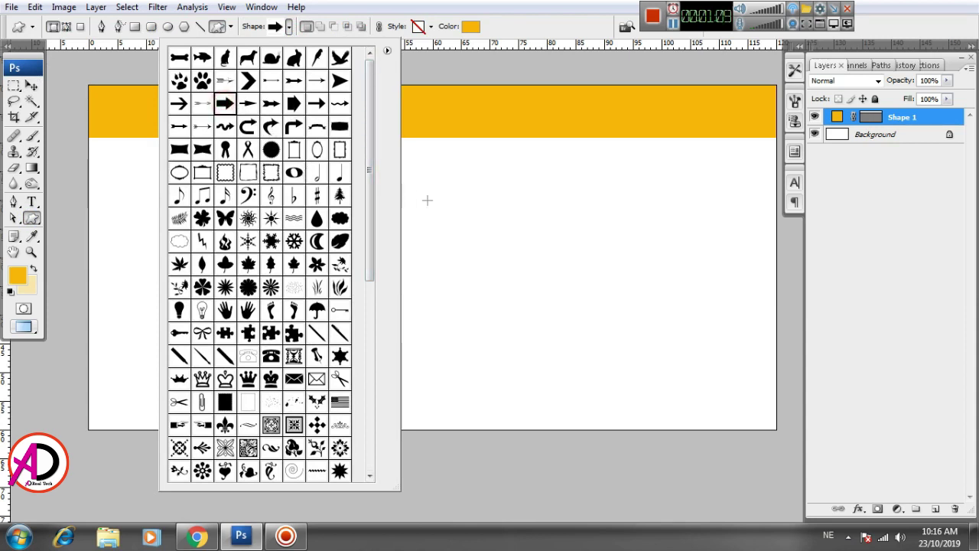
left_click(427, 201)
mouse_move(165, 188)
left_mouse_down()
mouse_move(441, 268)
mouse_move(451, 305)
left_mouse_up()
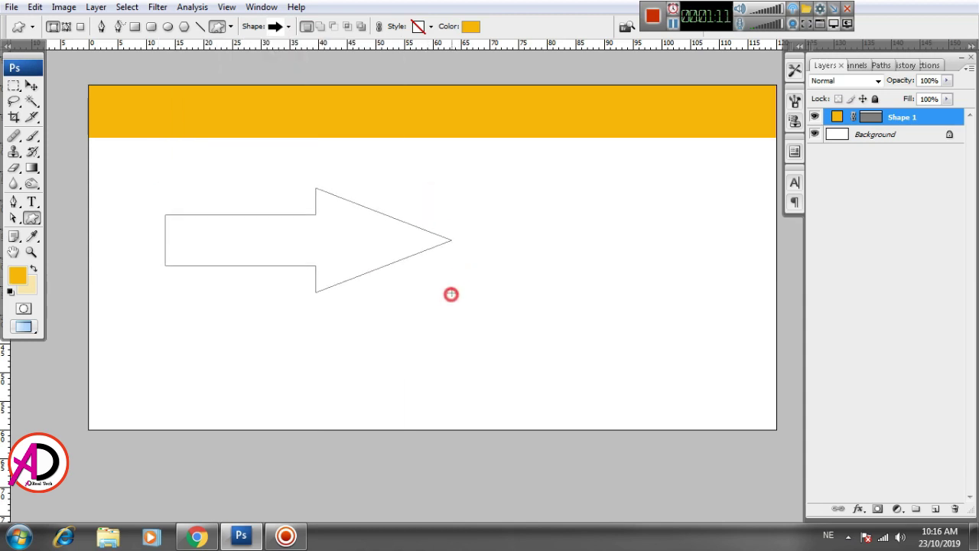
key("ctrl+z")
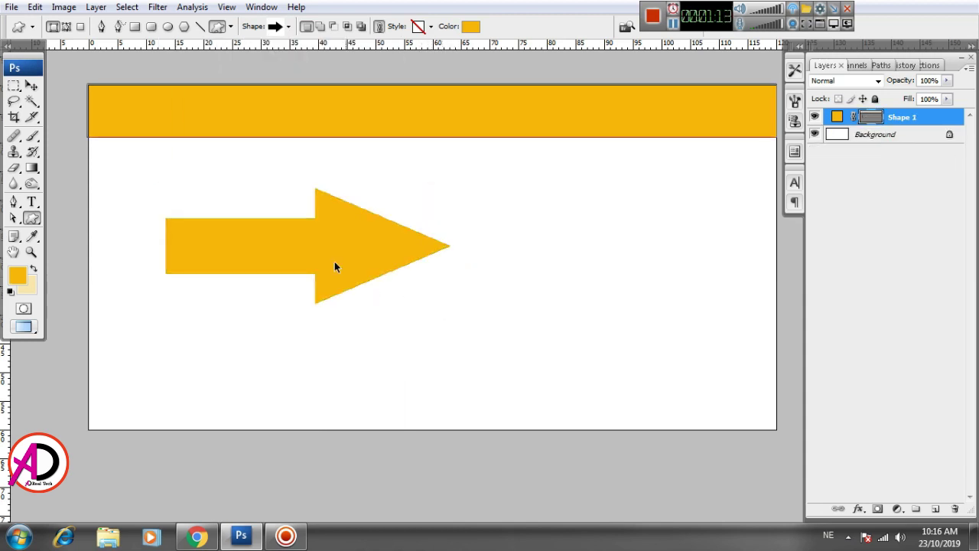
left_click(288, 26)
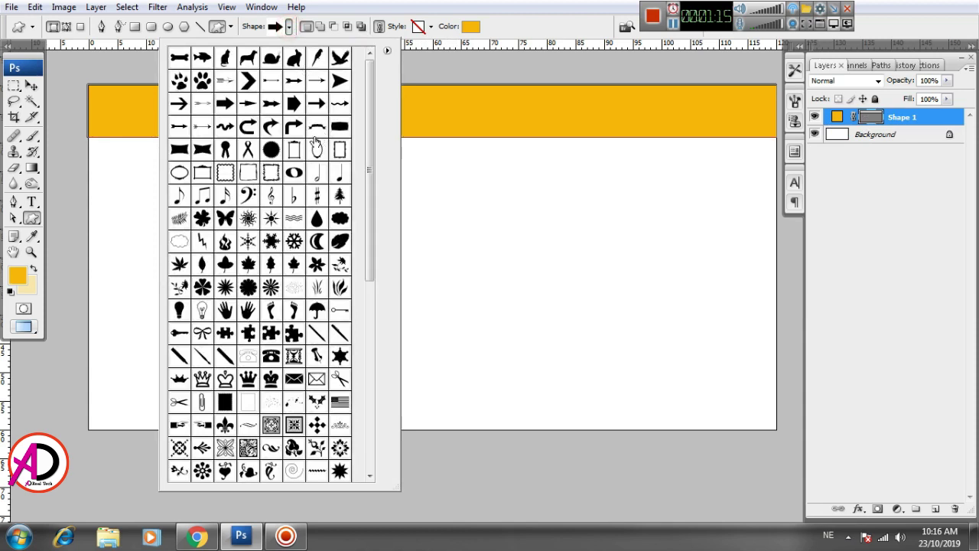
left_click(293, 103)
mouse_move(119, 201)
left_mouse_down()
mouse_move(372, 333)
mouse_move(467, 397)
left_mouse_up()
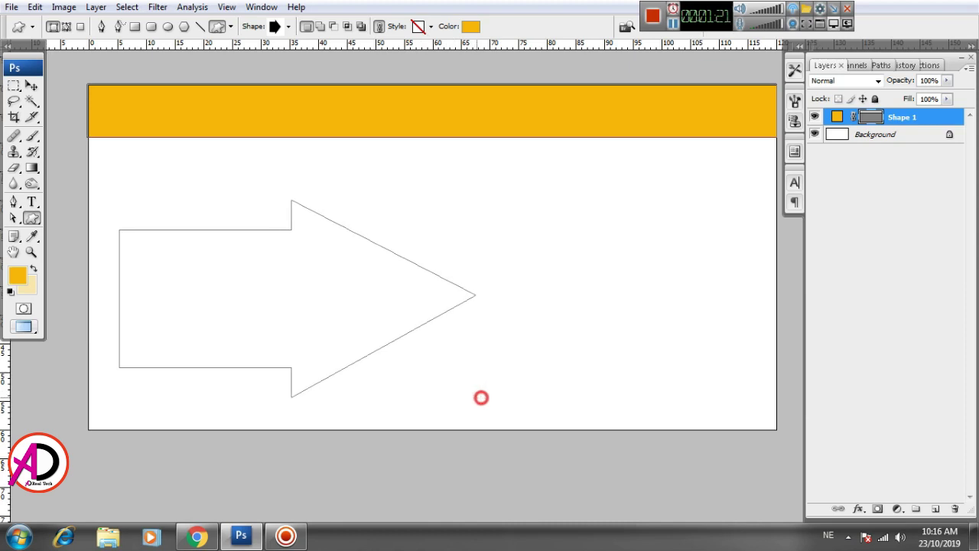
left_click_drag(467, 398, 507, 364)
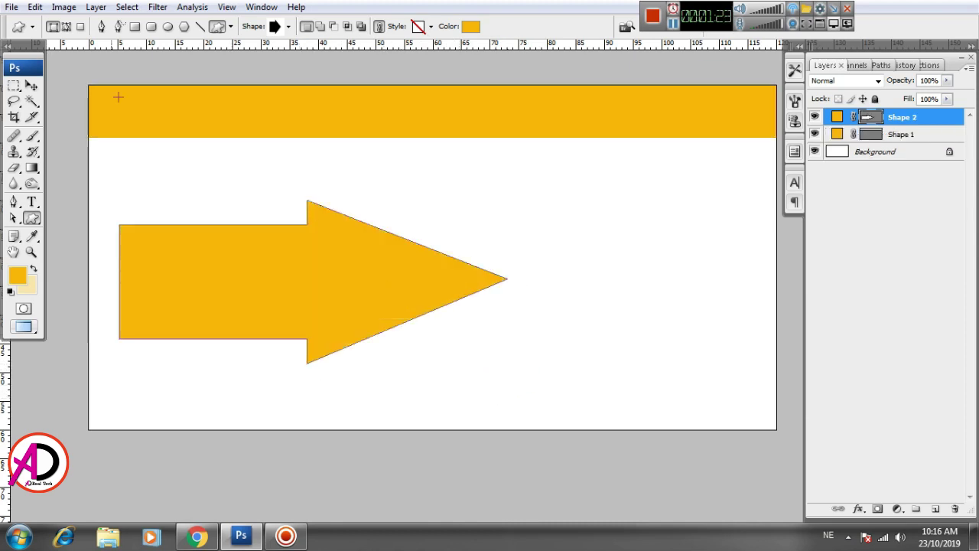
With Direct Selection, try moving the arrowhead's top points right, then undo both moves
left_click(13, 219)
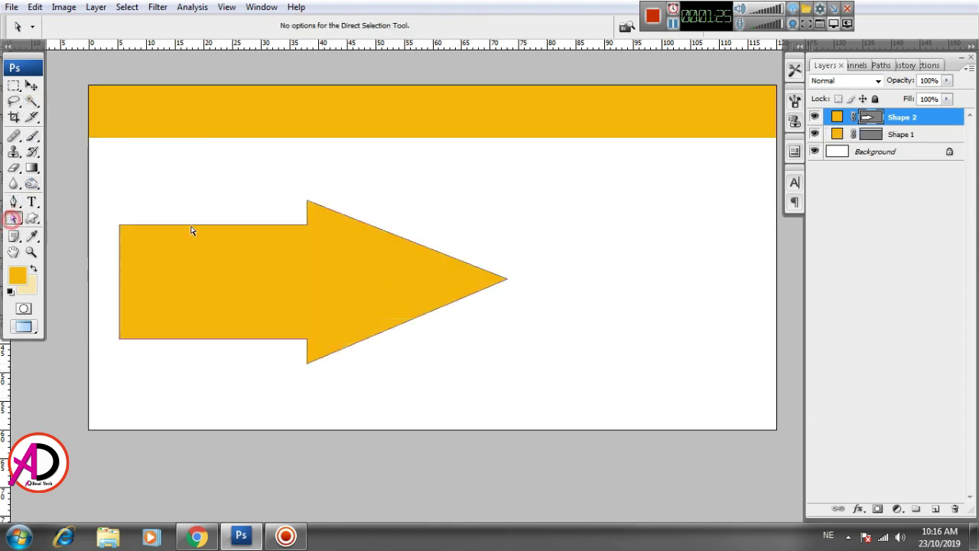
left_click(306, 226)
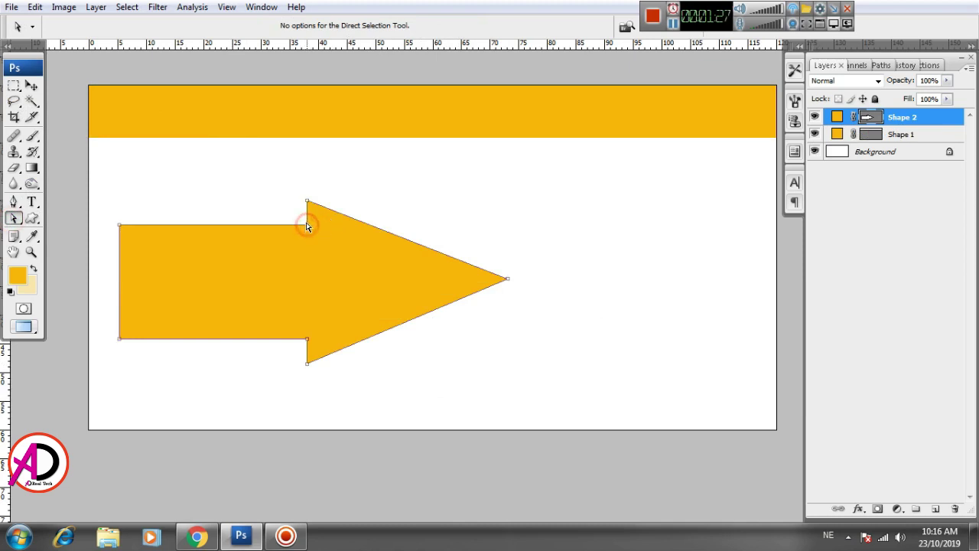
left_click_drag(306, 201, 436, 197)
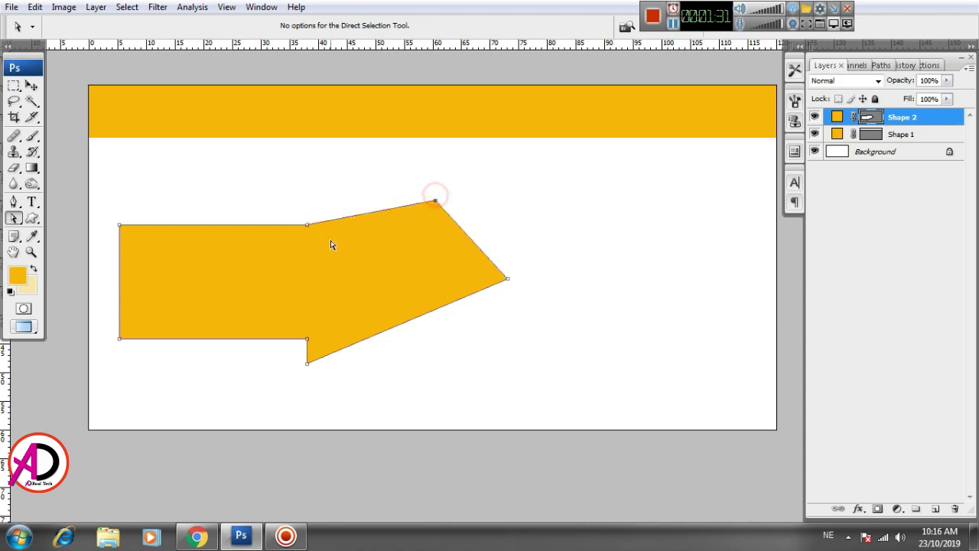
mouse_move(307, 226)
left_mouse_down()
mouse_move(379, 225)
mouse_move(306, 225)
mouse_move(332, 224)
left_mouse_up()
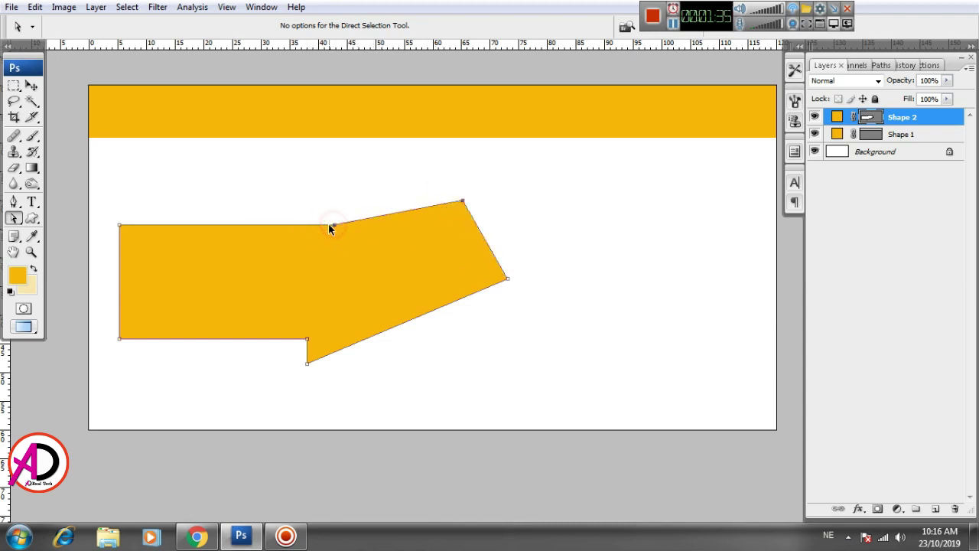
key("ctrl+z")
key("ctrl+z")
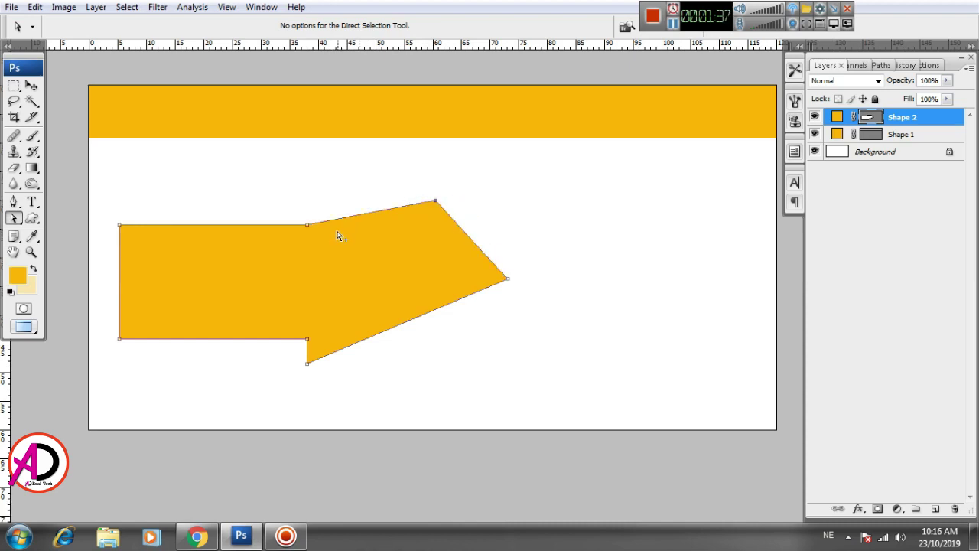
key("ctrl+z")
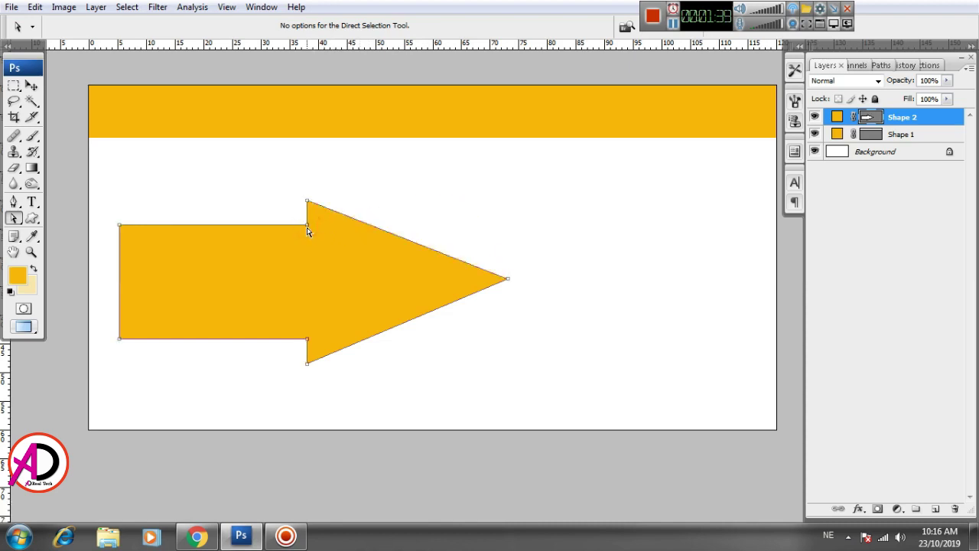
Move the arrowhead's inner corners and top and bottom points right to lengthen the shaft
left_click_drag(331, 224, 407, 224)
left_click_drag(307, 201, 402, 197)
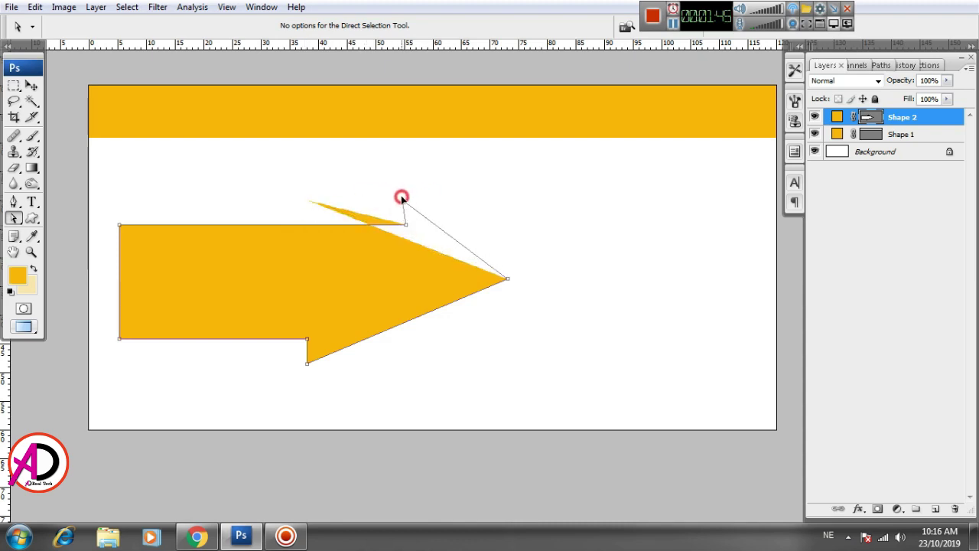
left_click_drag(402, 197, 407, 201)
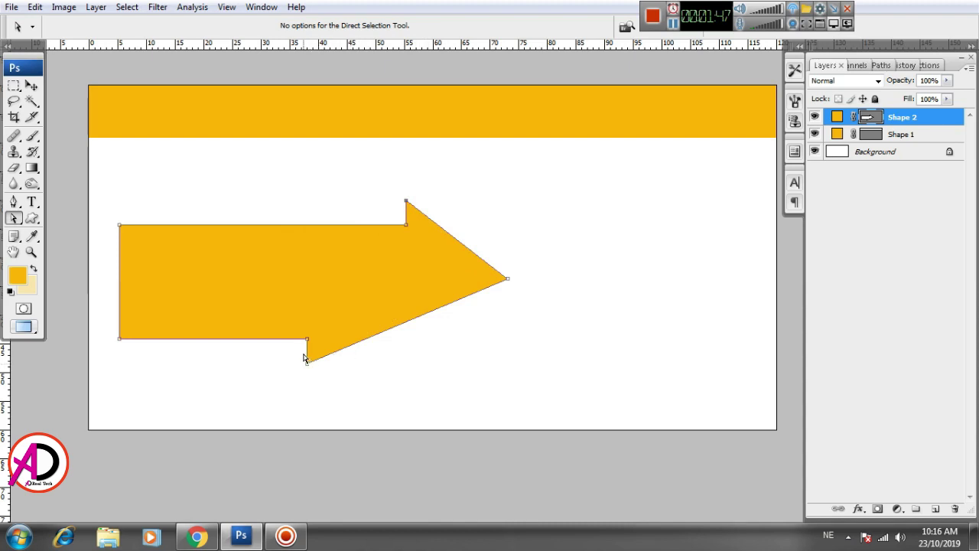
left_click_drag(306, 339, 407, 339)
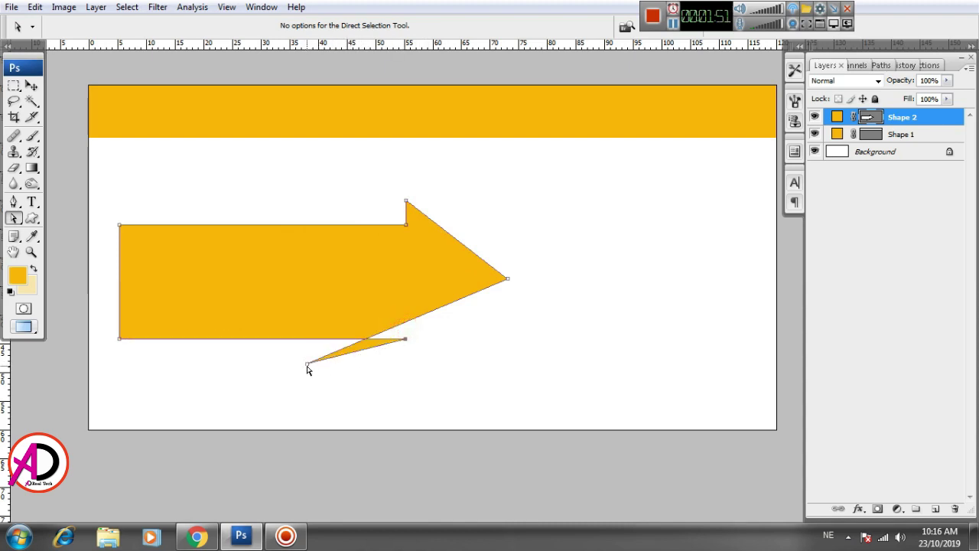
left_click_drag(307, 365, 405, 364)
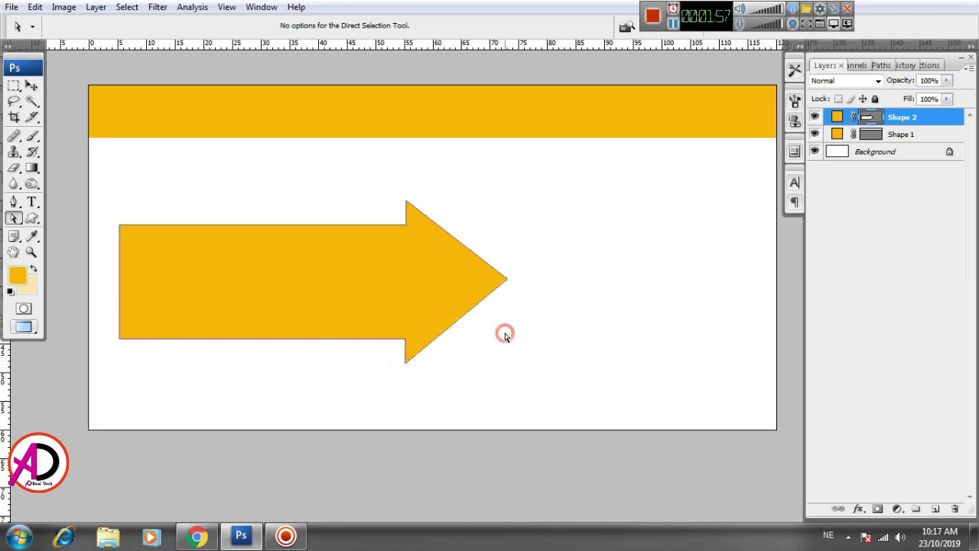
Reposition the arrow and free-transform it to about 97% width and 60% height
left_click(32, 86)
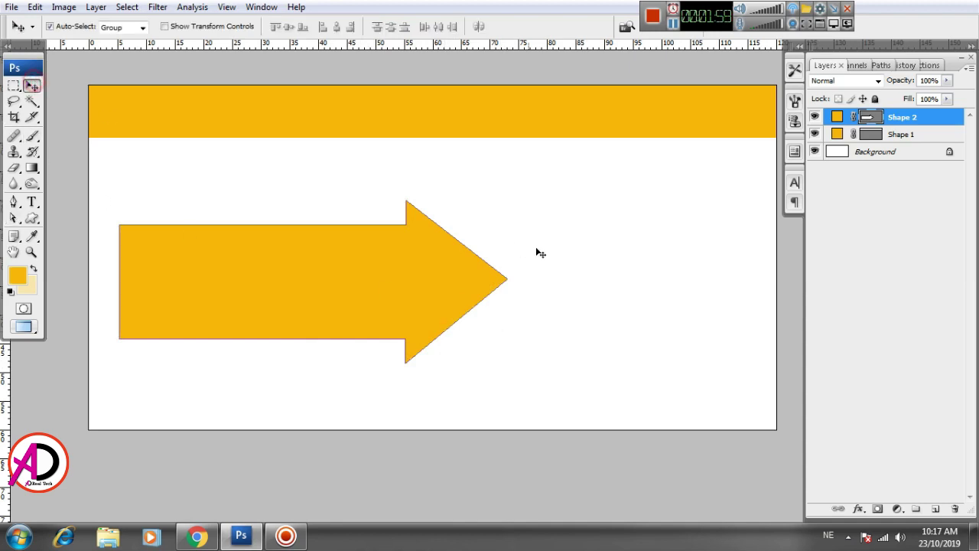
left_click_drag(431, 277, 411, 273)
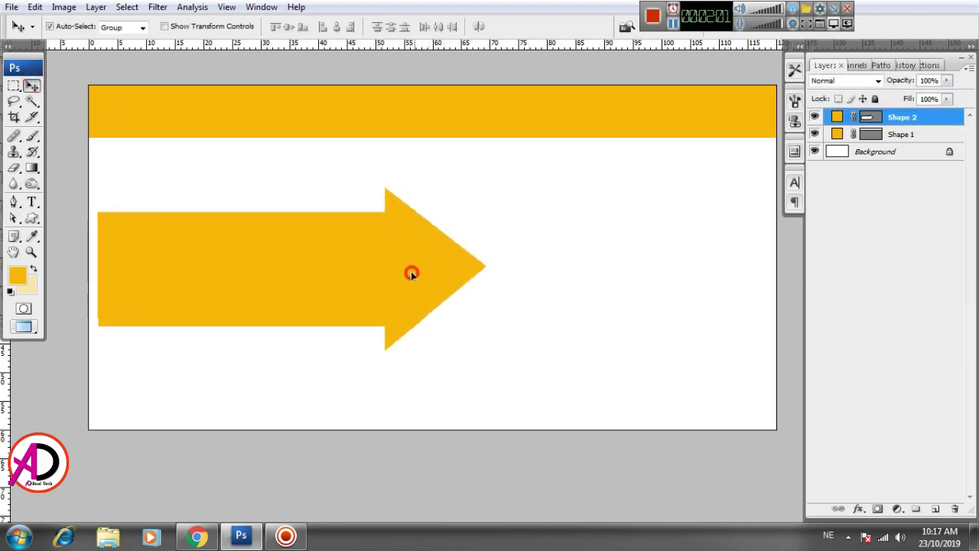
key("ctrl+t")
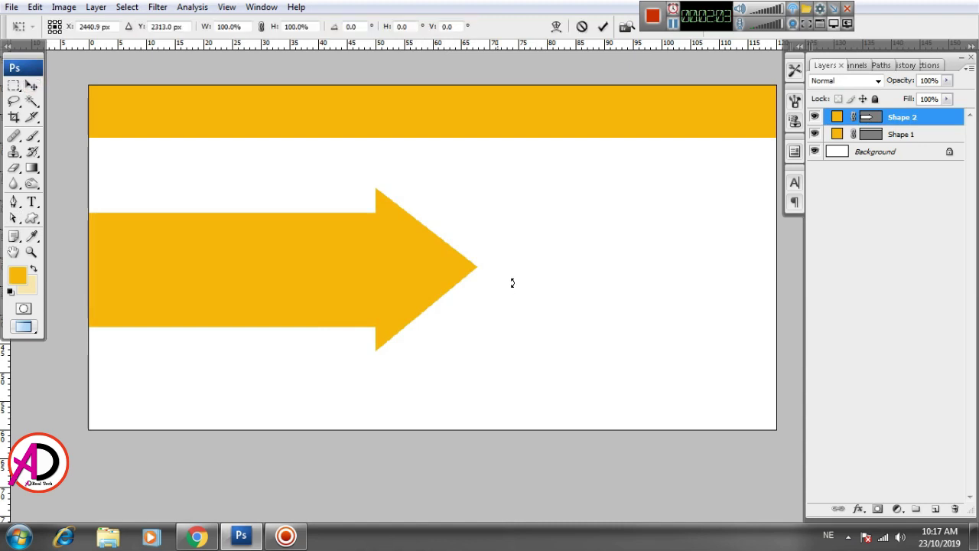
left_click_drag(481, 189, 465, 214)
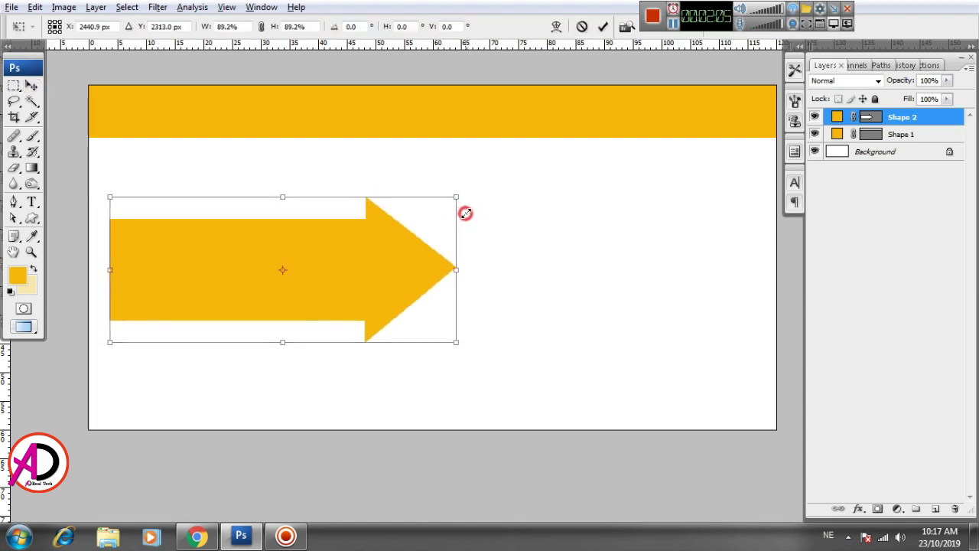
left_click_drag(410, 280, 481, 277)
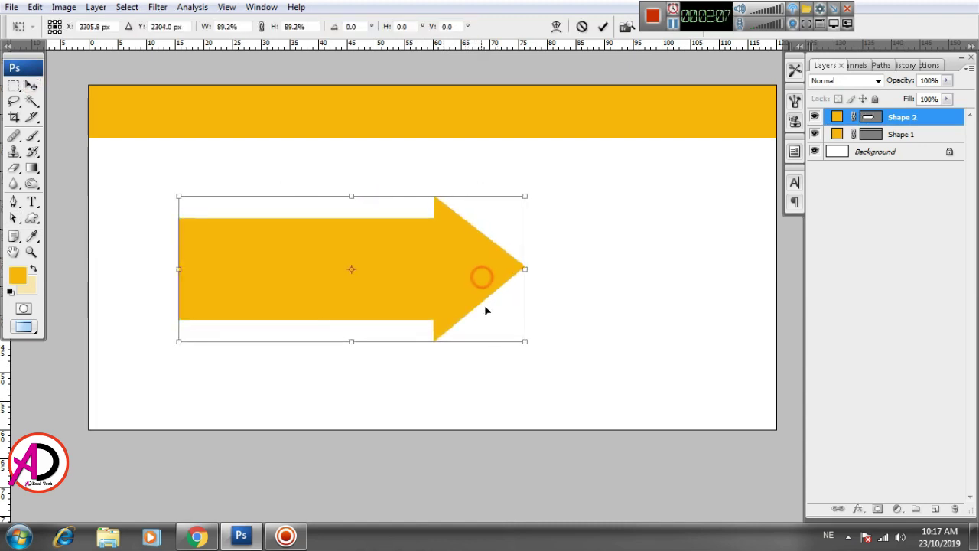
left_click_drag(531, 346, 571, 350)
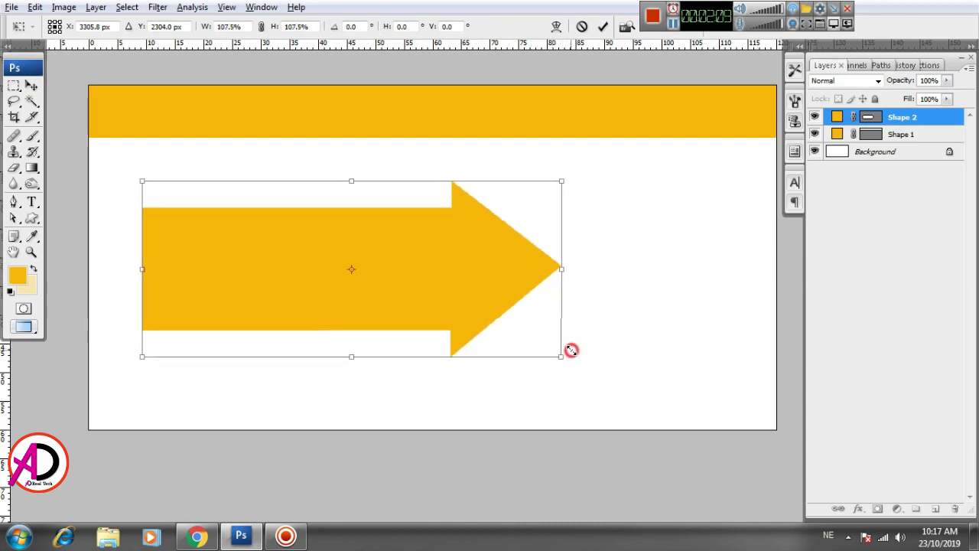
left_click_drag(544, 206, 520, 259)
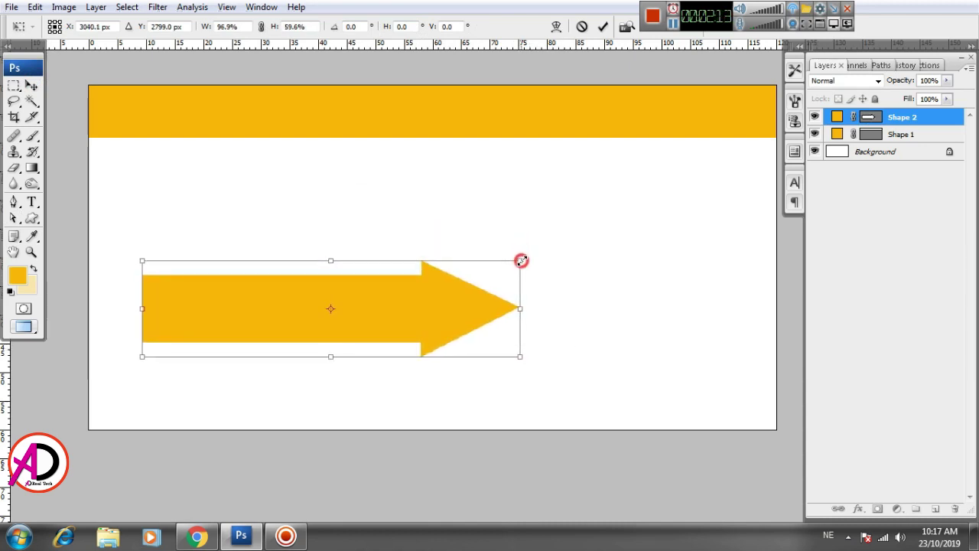
double_click(494, 279)
Zoom in and move the arrowhead's upper inner corner and top point right
scroll(468, 298, "up", 1)
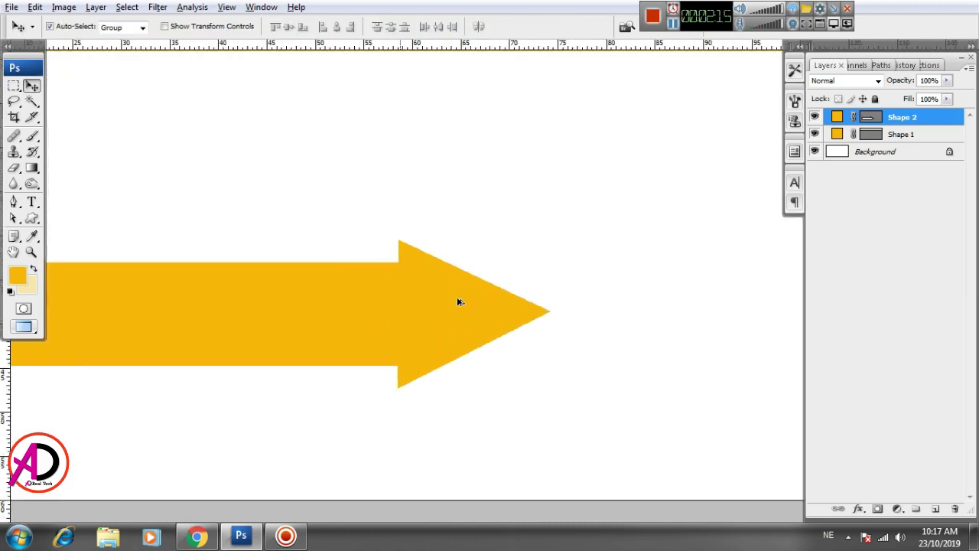
scroll(574, 295, "up", 1)
left_click(13, 218)
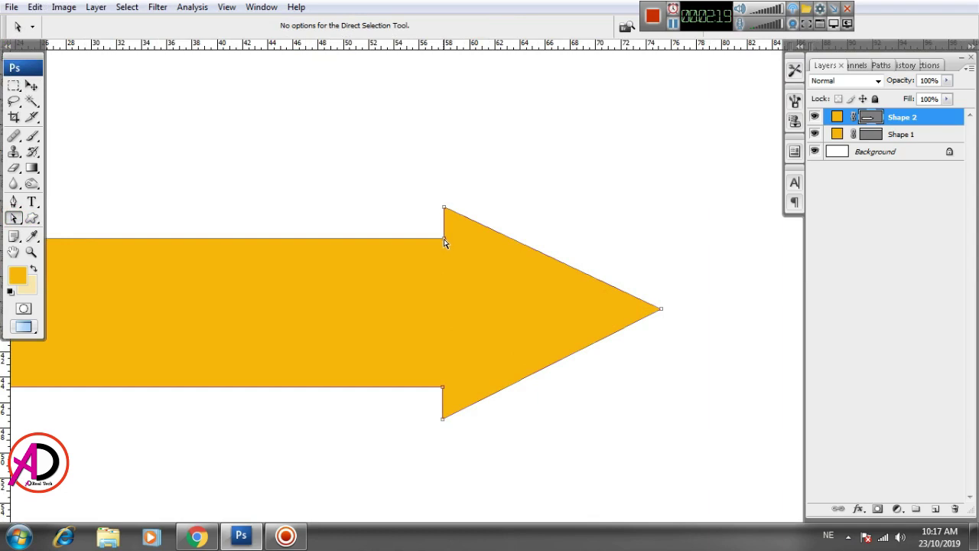
left_click_drag(444, 239, 502, 239)
left_click_drag(444, 208, 502, 210)
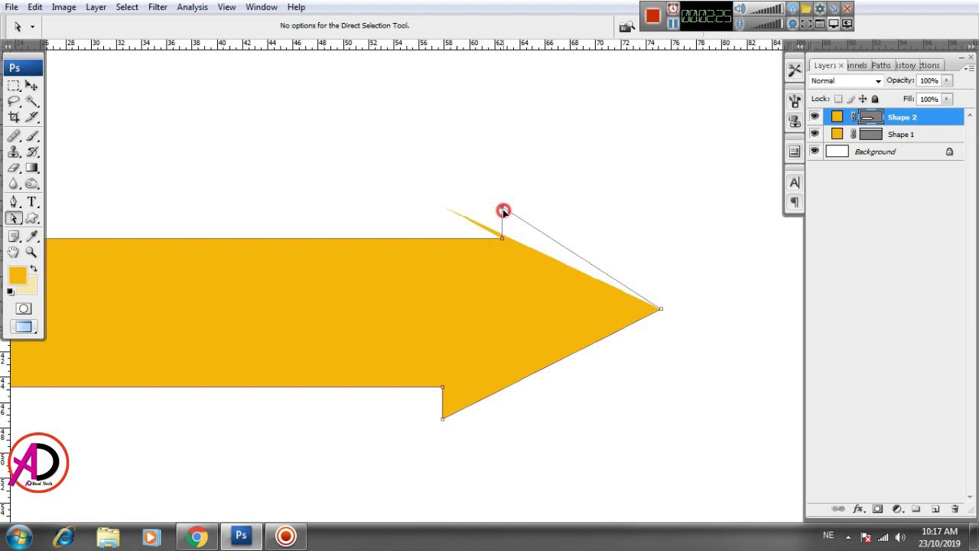
left_click_drag(503, 211, 502, 210)
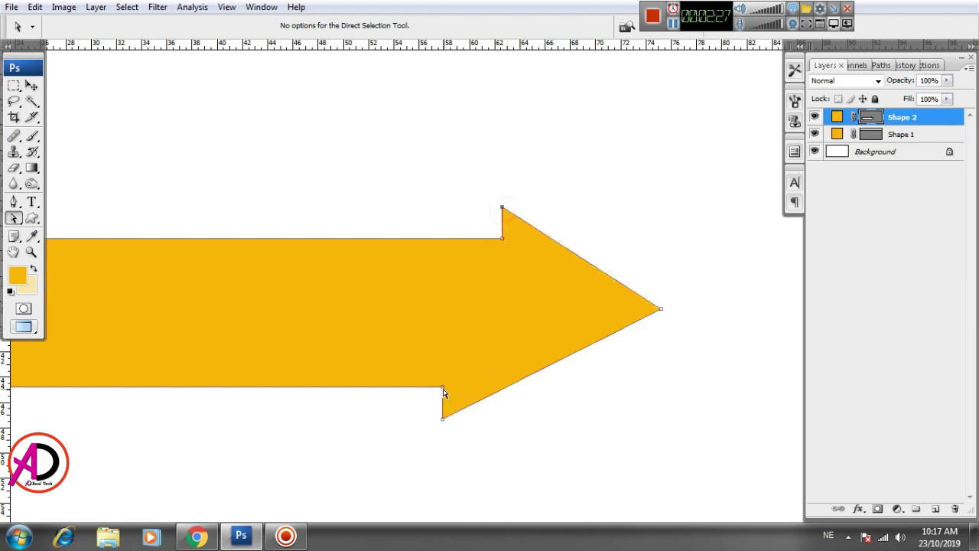
Move the arrowhead's bottom point and lower inner corner right into alignment, then zoom out
mouse_move(444, 388)
left_mouse_down()
mouse_move(491, 397)
mouse_move(449, 388)
mouse_move(476, 381)
mouse_move(497, 392)
left_mouse_up()
key("ctrl+z")
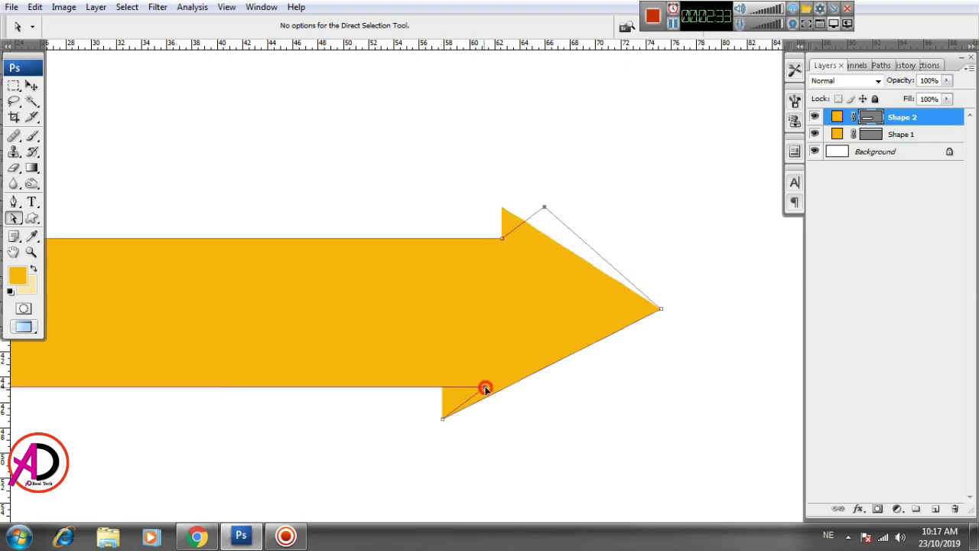
key("ctrl+z")
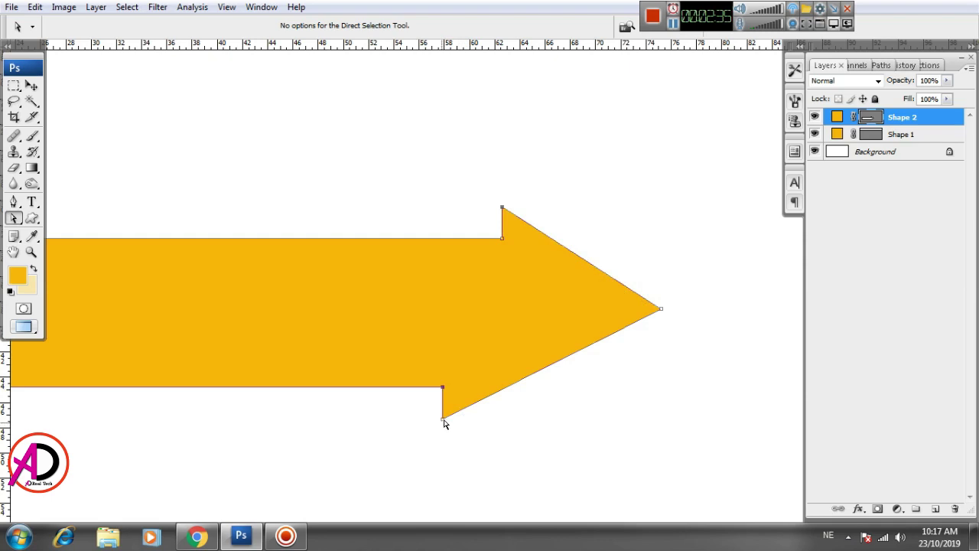
left_click_drag(443, 419, 508, 418)
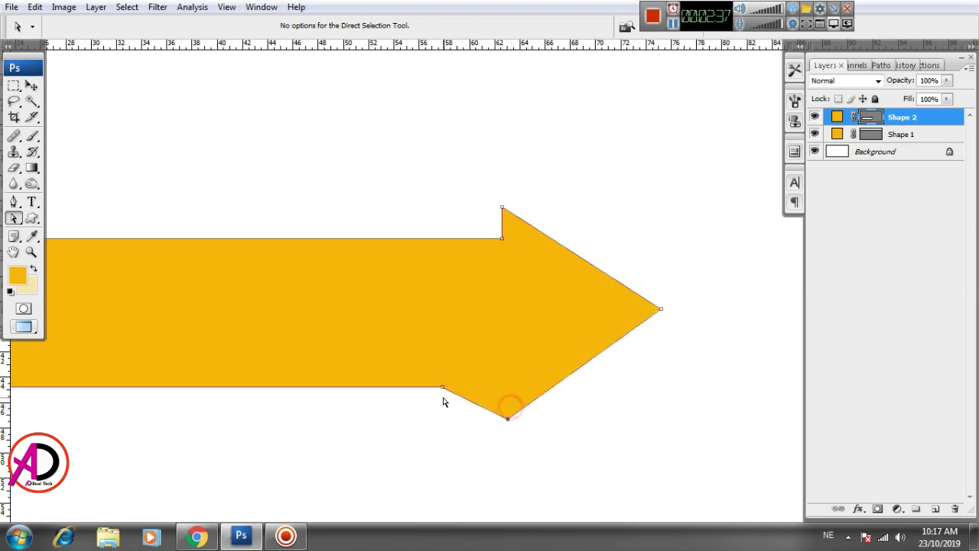
left_click_drag(443, 389, 505, 387)
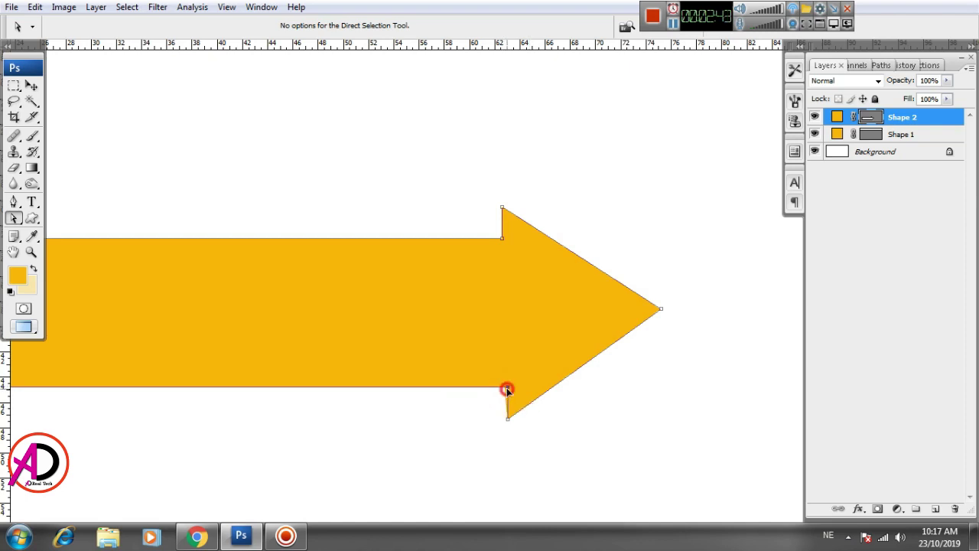
left_click(506, 388)
left_click(587, 396)
key("ctrl+minus")
left_click(552, 387)
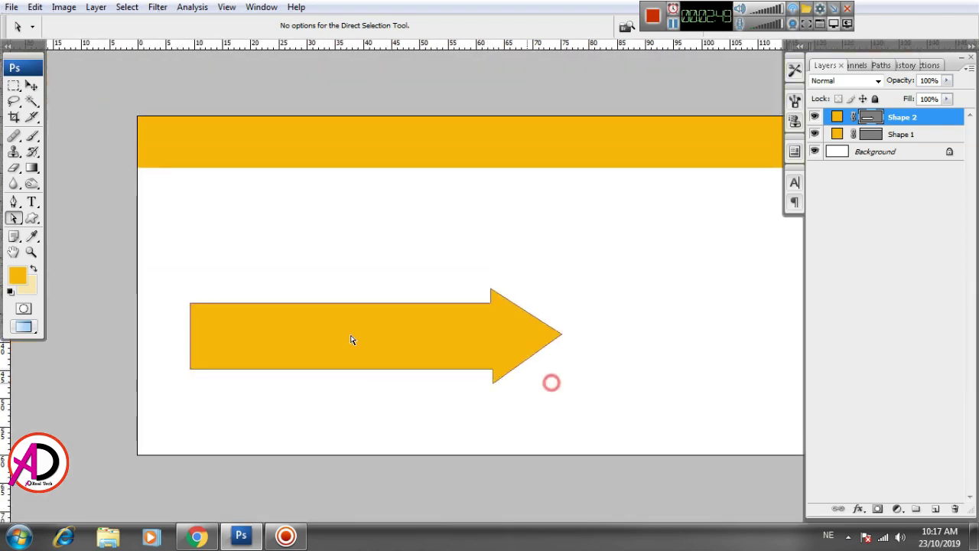
Nudge the arrow left and start choosing a yellow fill in its Color Picker
left_click(31, 86)
left_click(603, 291)
left_click_drag(511, 333, 463, 334)
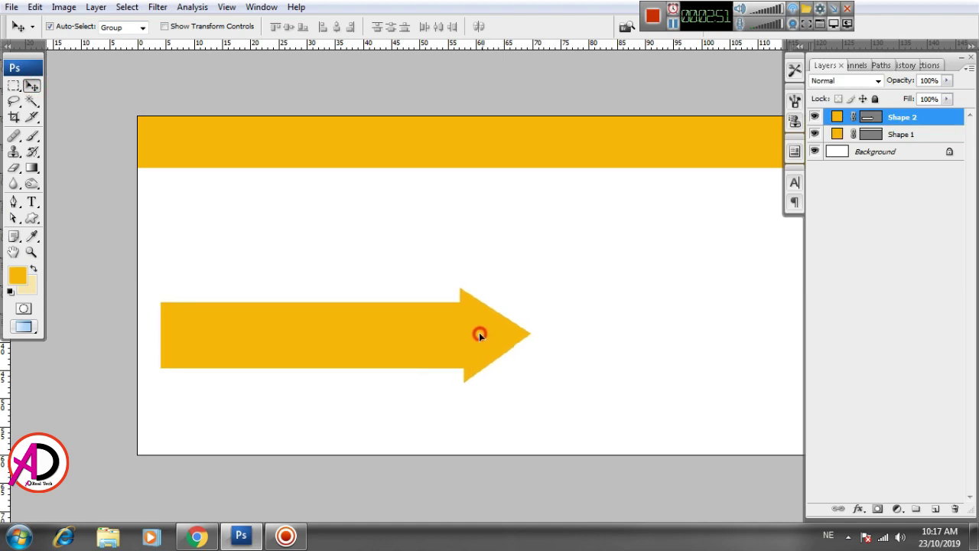
double_click(836, 117)
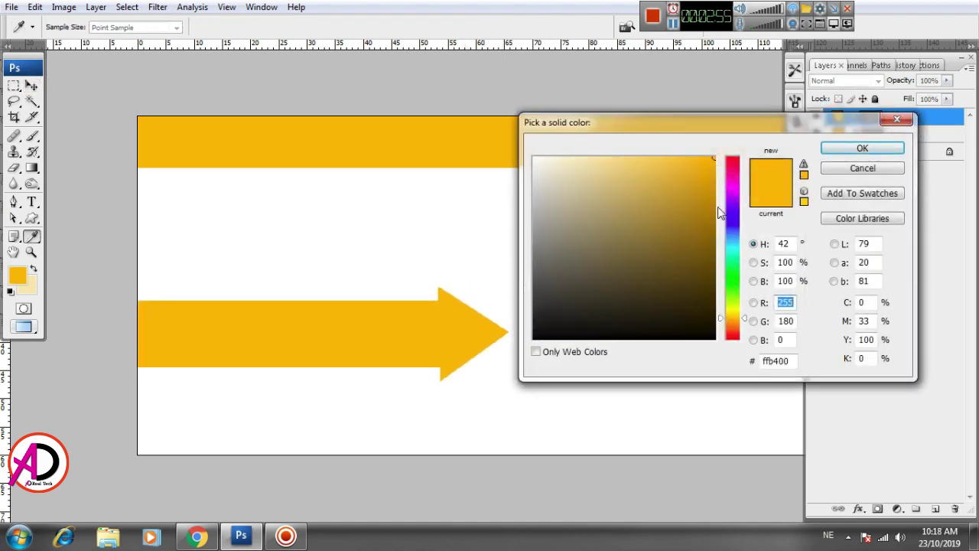
left_click_drag(732, 315, 733, 310)
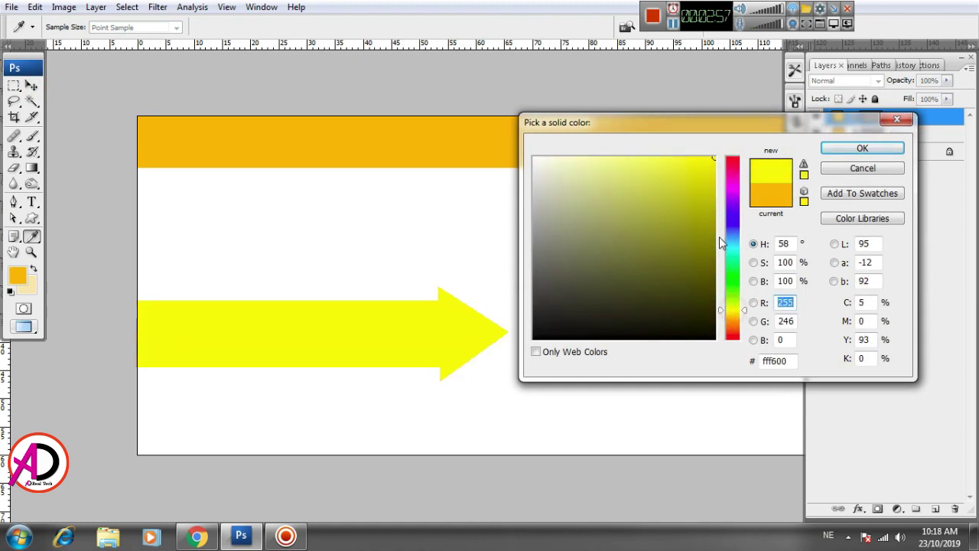
left_click(712, 180)
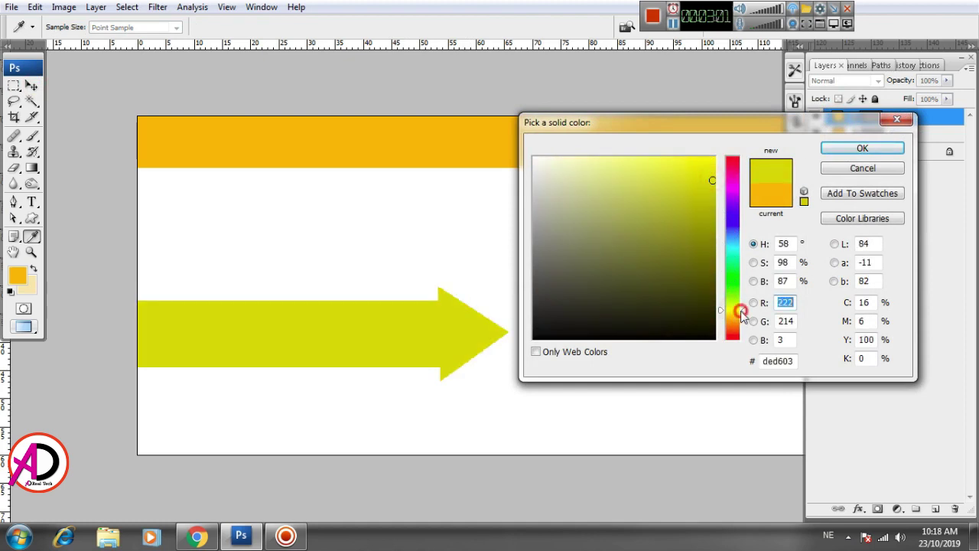
Apply PANTONE Yellow 012 C from the solid coated colour library to the arrow
left_click(838, 218)
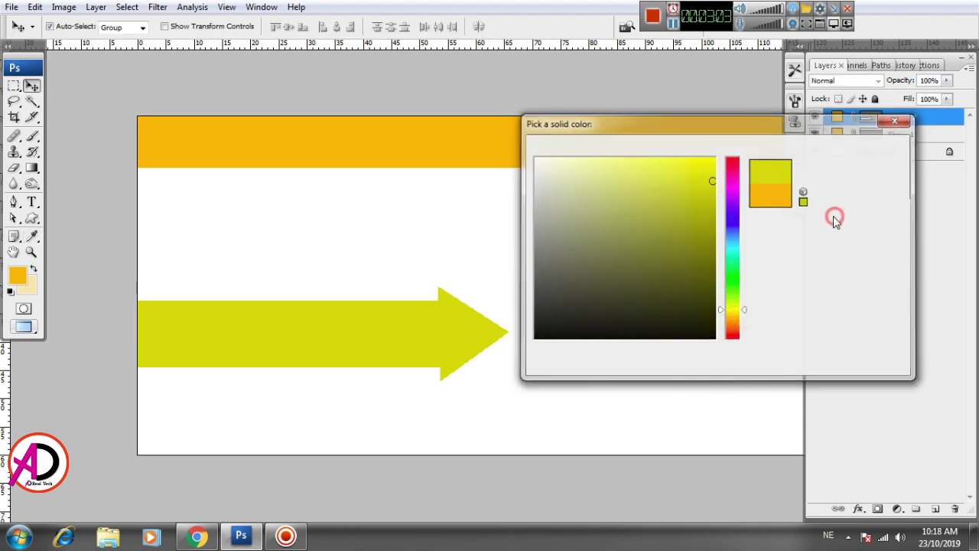
left_click(688, 172)
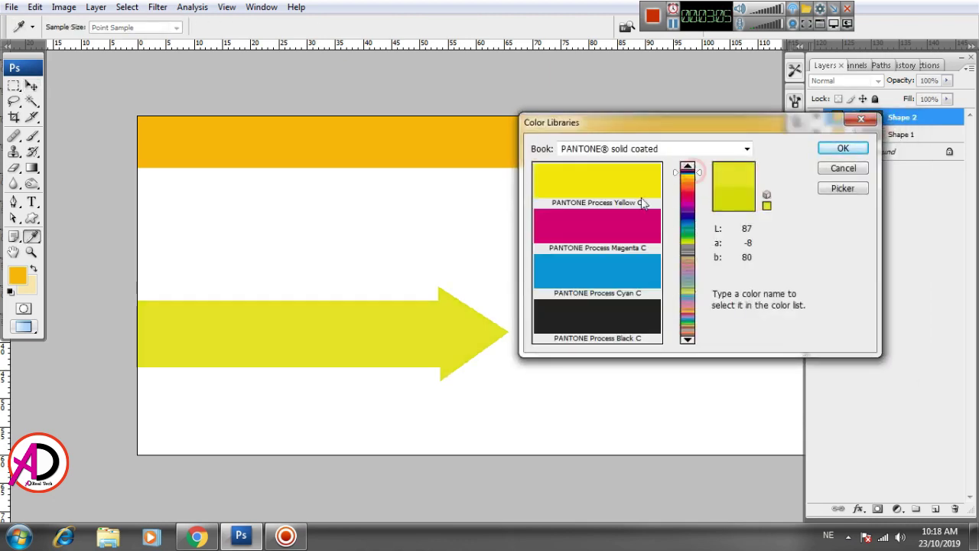
left_click(622, 191)
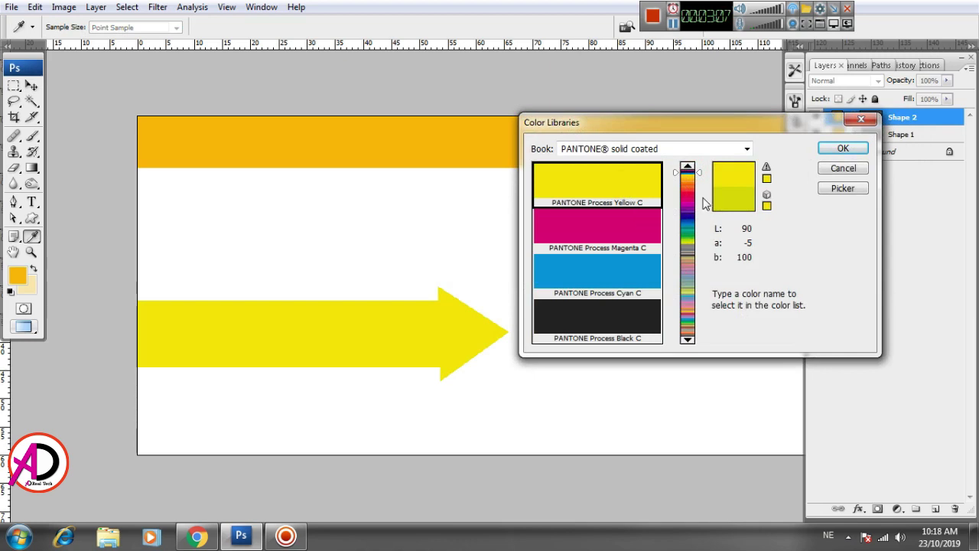
left_click(701, 174)
left_click(700, 170)
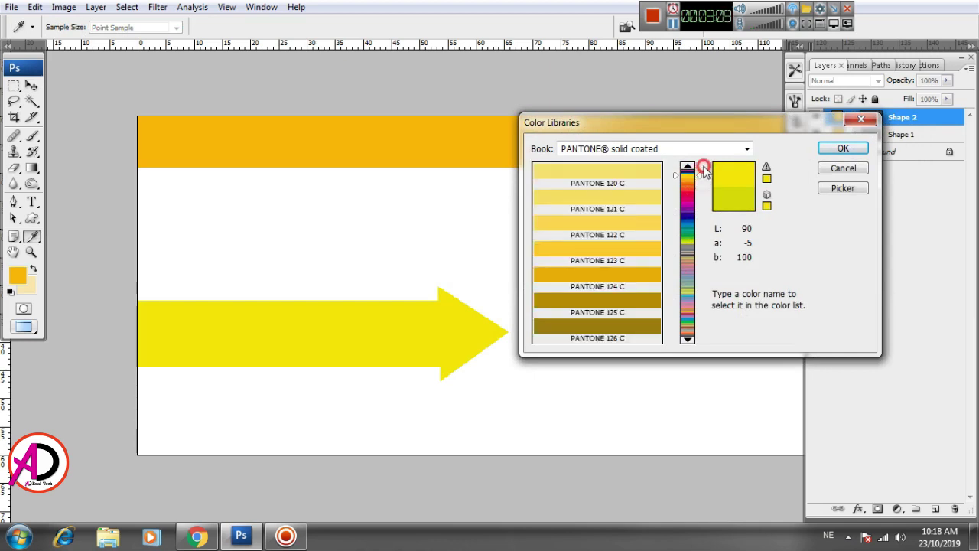
left_click(624, 202)
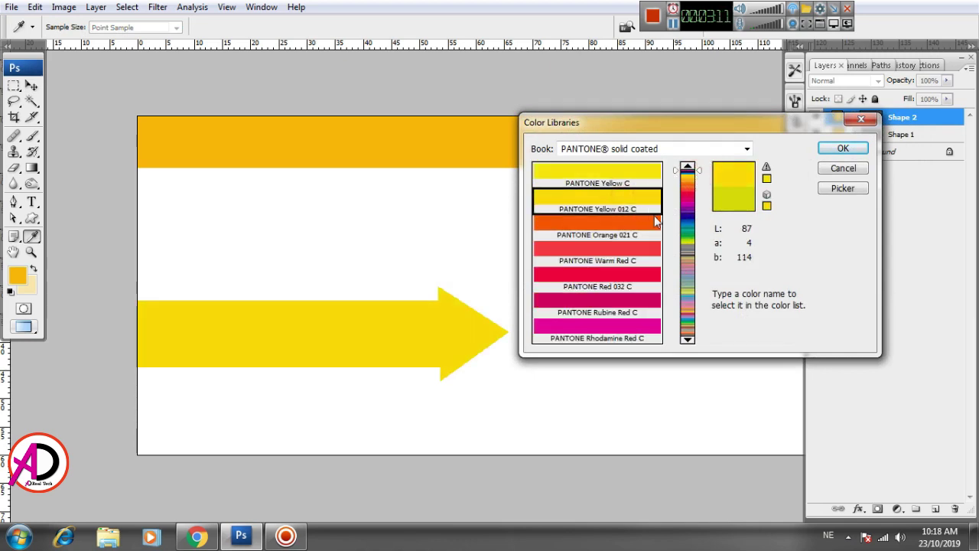
left_click(626, 171)
left_click(630, 194)
left_click(841, 149)
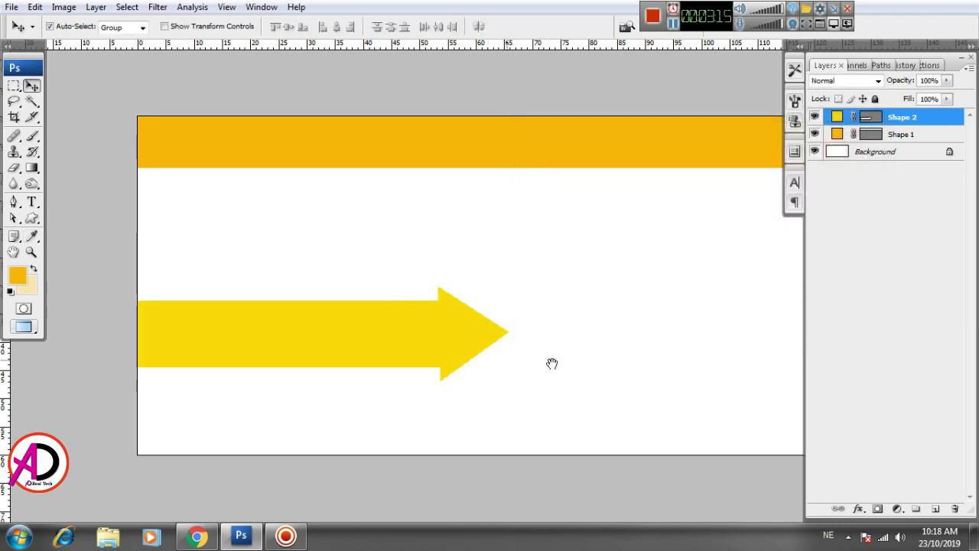
Scale the arrow up from its top-right corner
left_click_drag(553, 364, 542, 344)
key("ctrl+t")
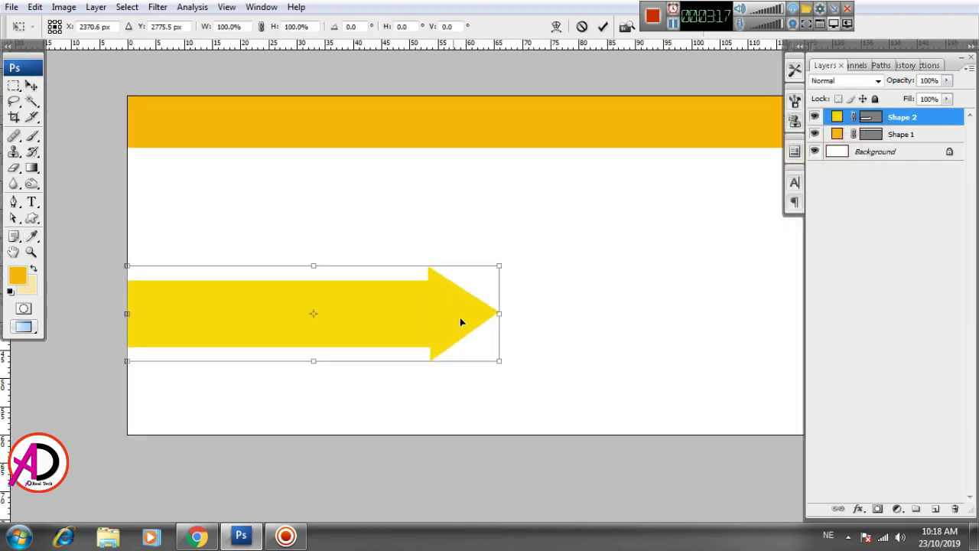
left_click_drag(499, 271, 580, 256)
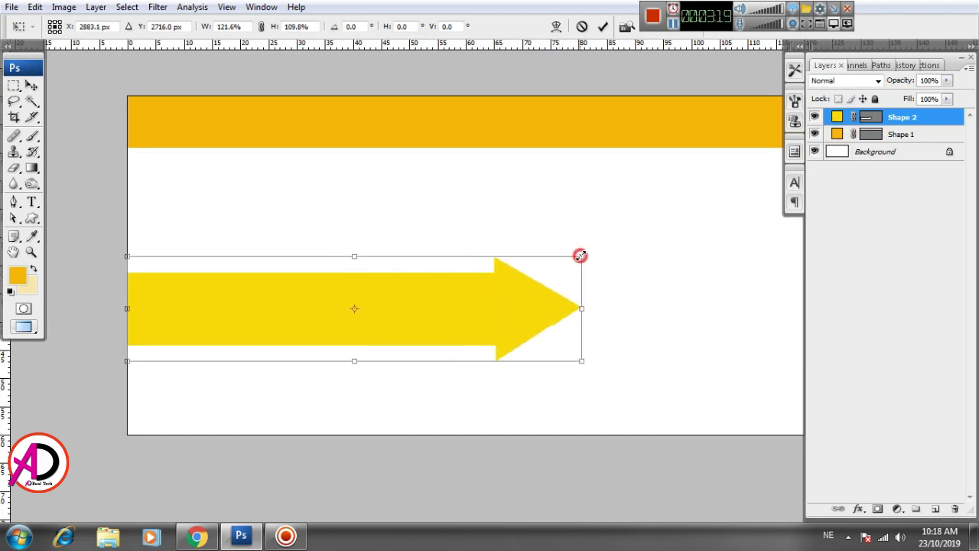
double_click(509, 331)
Fine-tune where the arrow tip ends and move the arrow slightly lower
left_click_drag(599, 345, 523, 342)
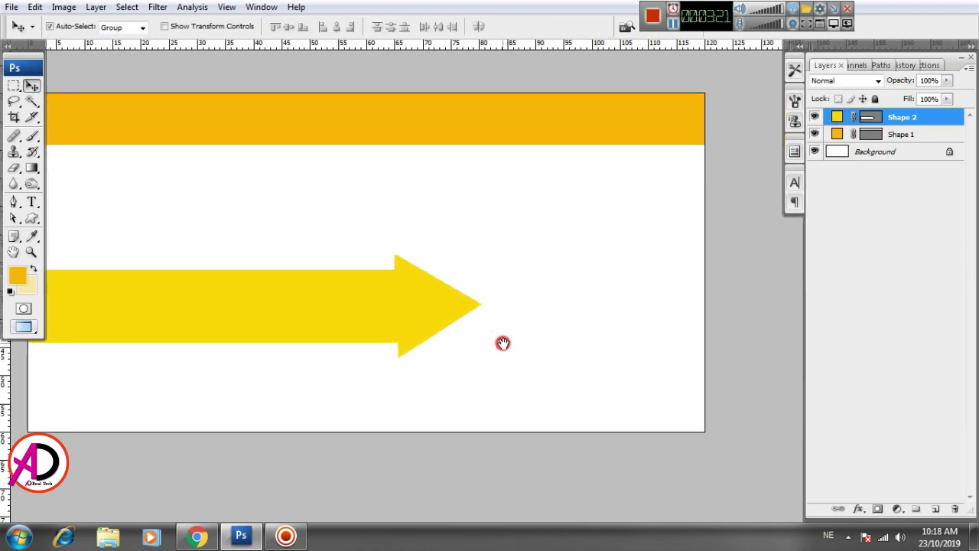
key("ctrl+t")
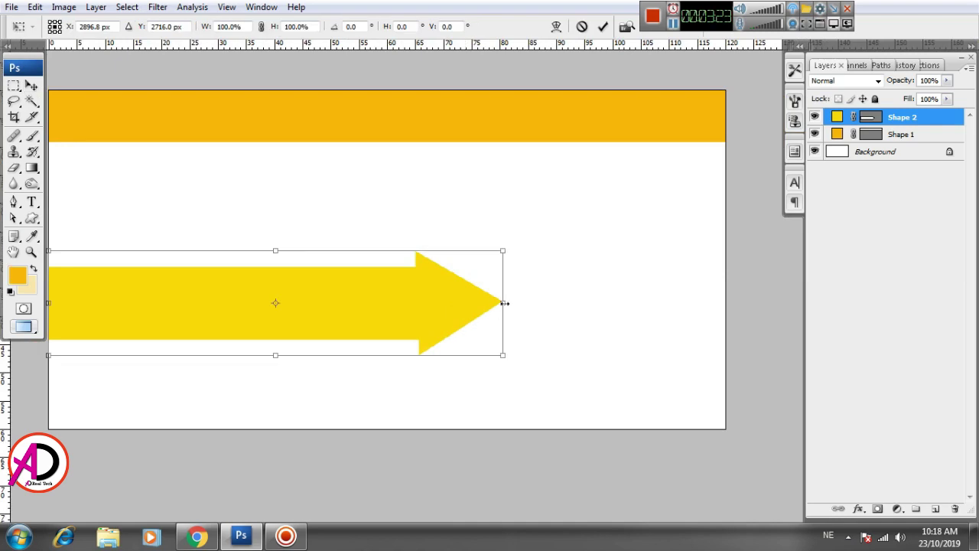
left_click_drag(503, 301, 472, 302)
left_click_drag(416, 335, 462, 331)
double_click(457, 311)
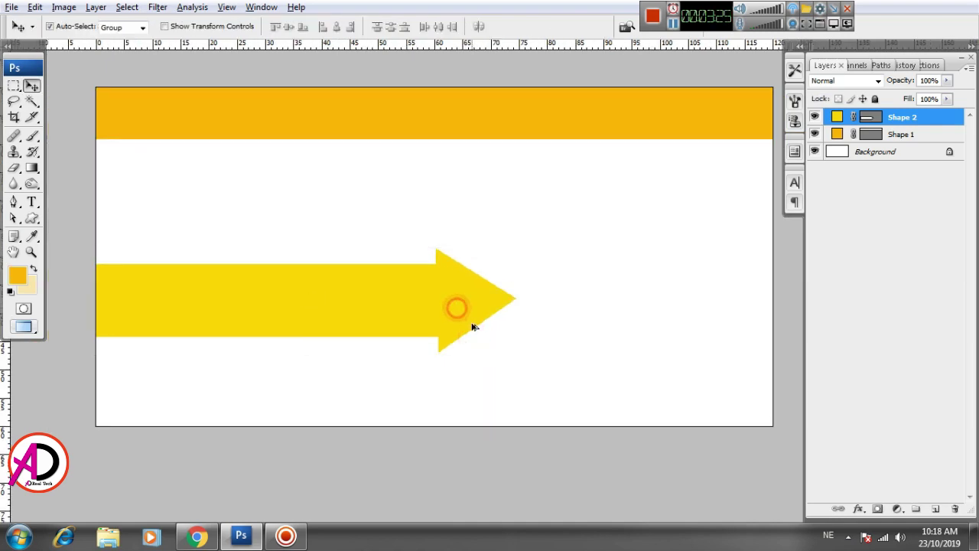
scroll(457, 337, "down", 3)
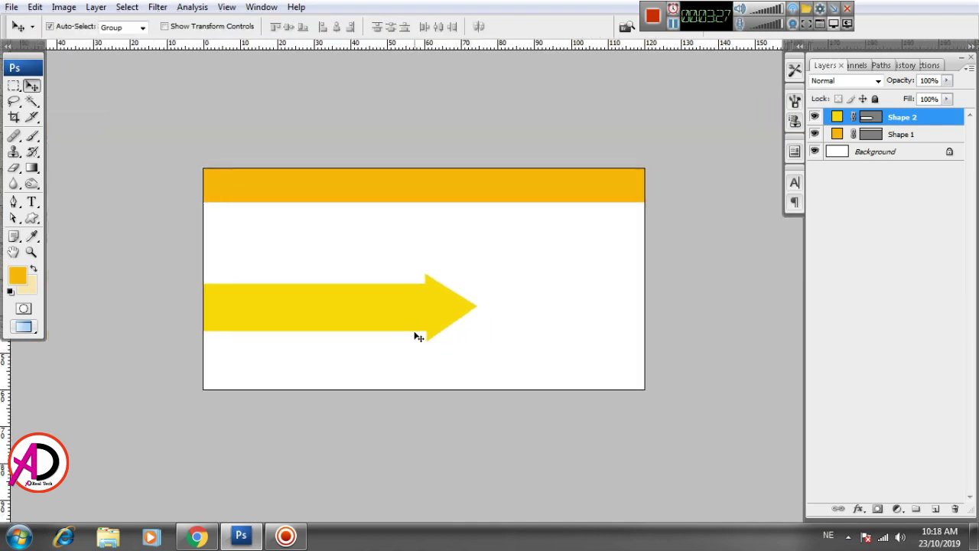
left_click_drag(408, 314, 409, 320)
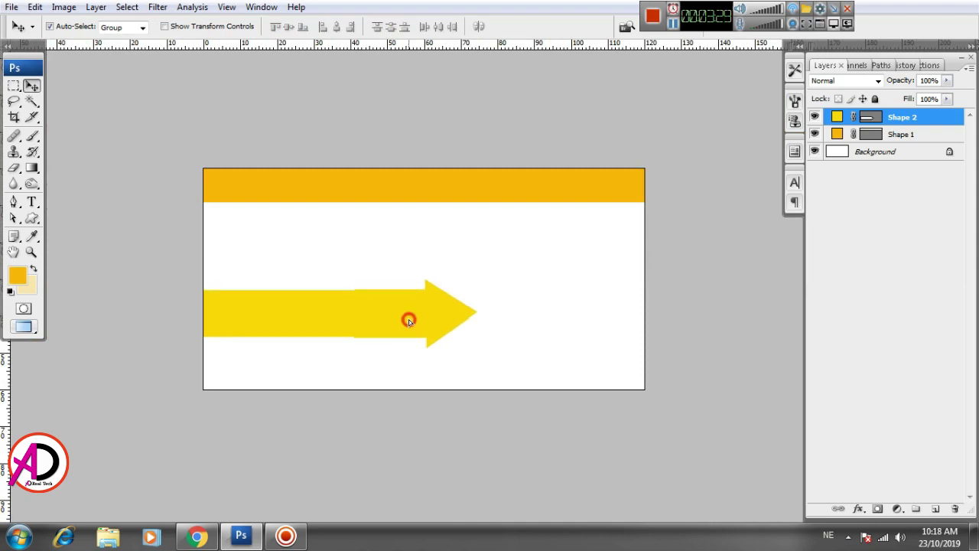
Give the arrow a black drop shadow: 100% opacity, 30 px distance, 11% spread, 0 px size
left_click(858, 508)
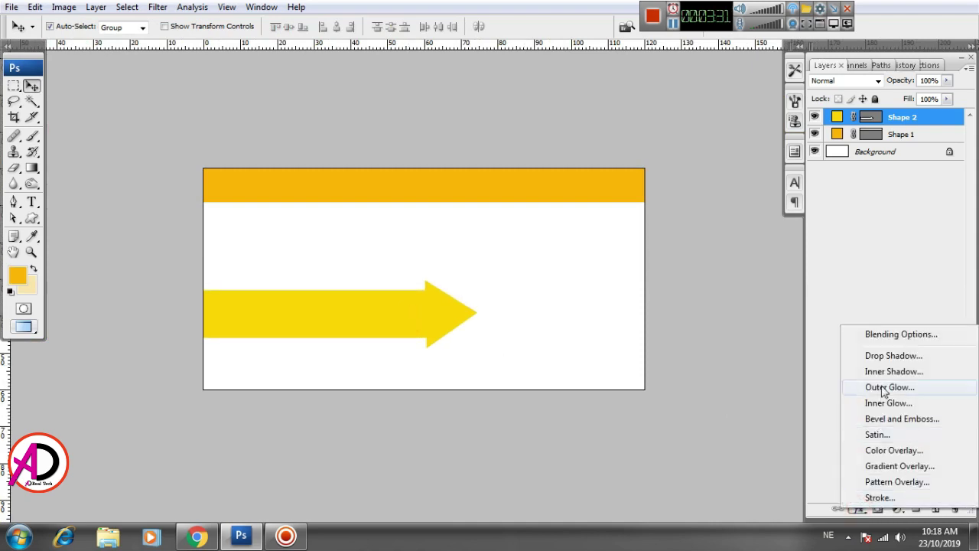
left_click(875, 352)
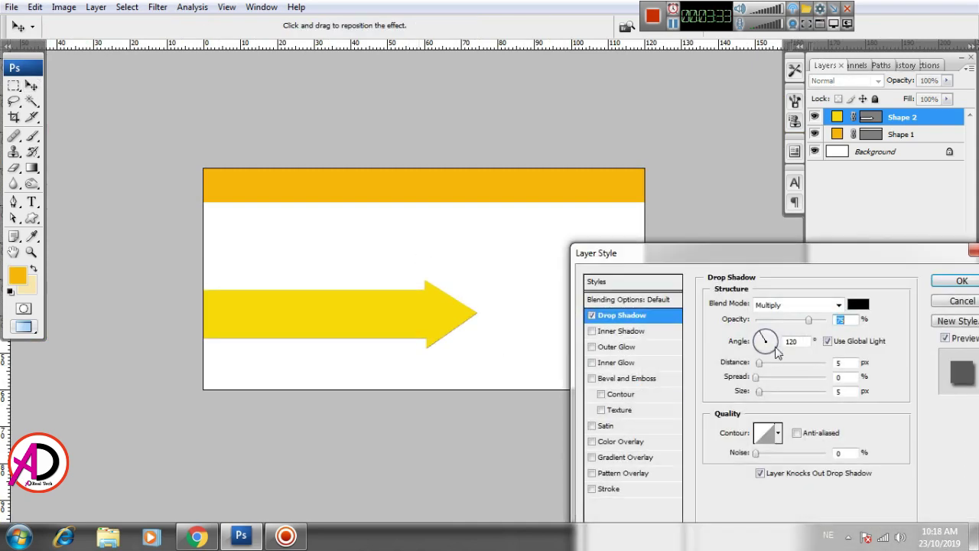
left_click_drag(813, 323, 842, 320)
mouse_move(760, 363)
left_mouse_down()
mouse_move(778, 364)
mouse_move(757, 390)
left_mouse_up()
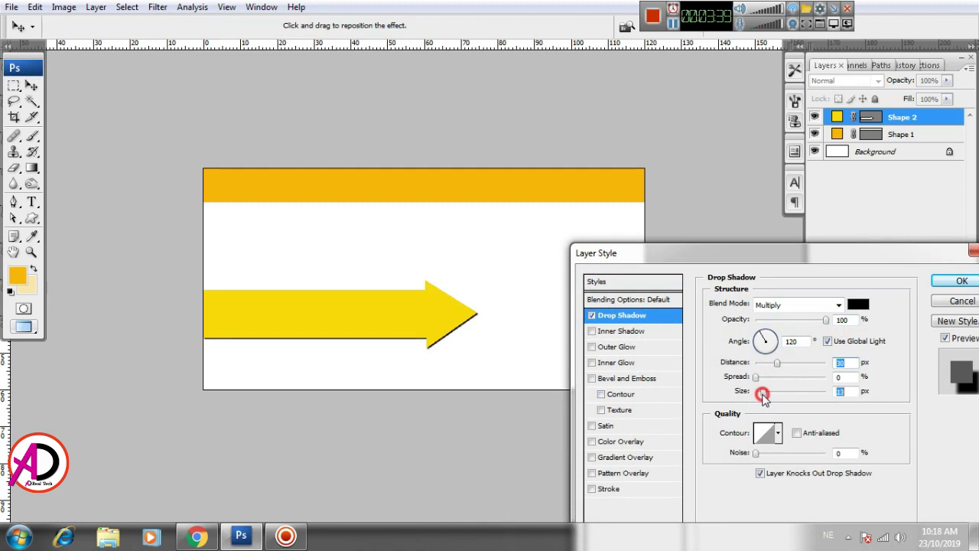
left_click(759, 380)
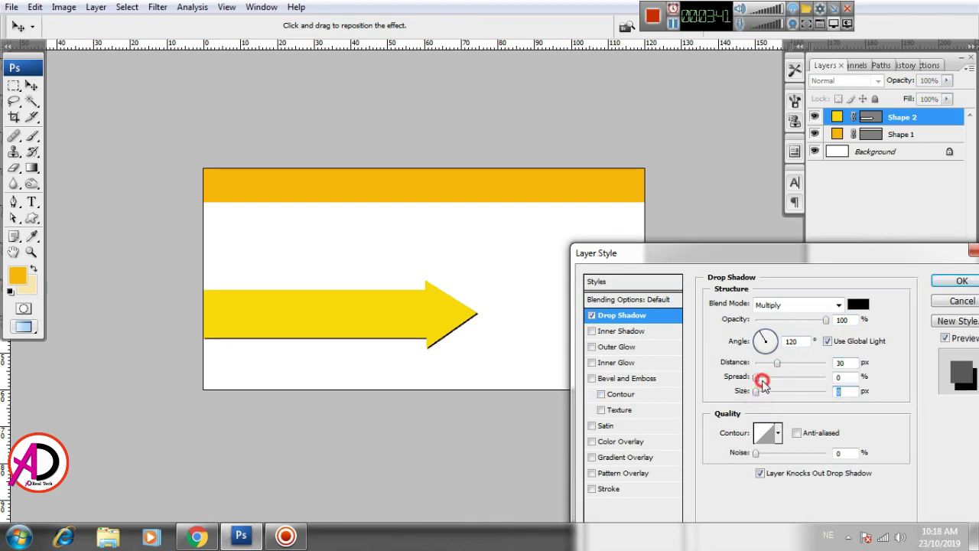
left_click_drag(760, 378, 765, 379)
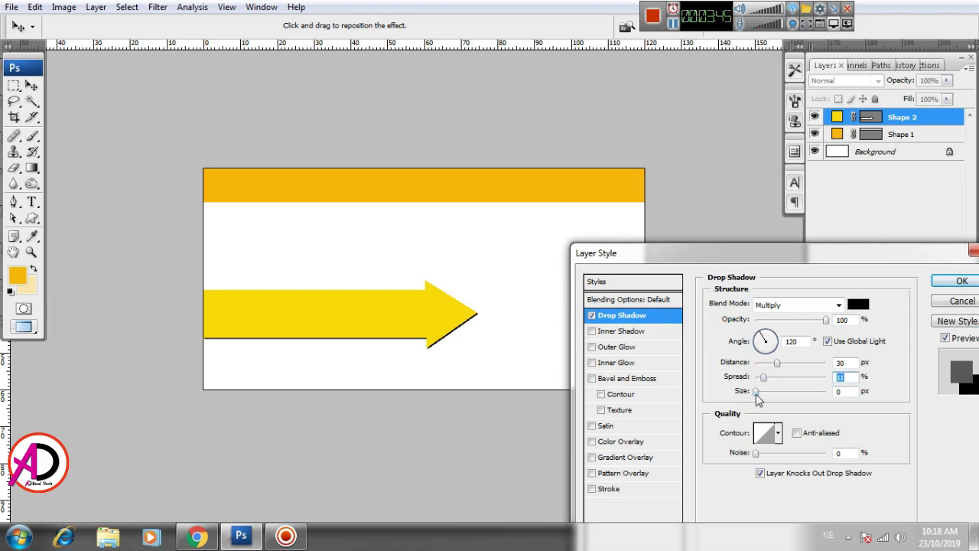
left_click_drag(757, 393, 760, 394)
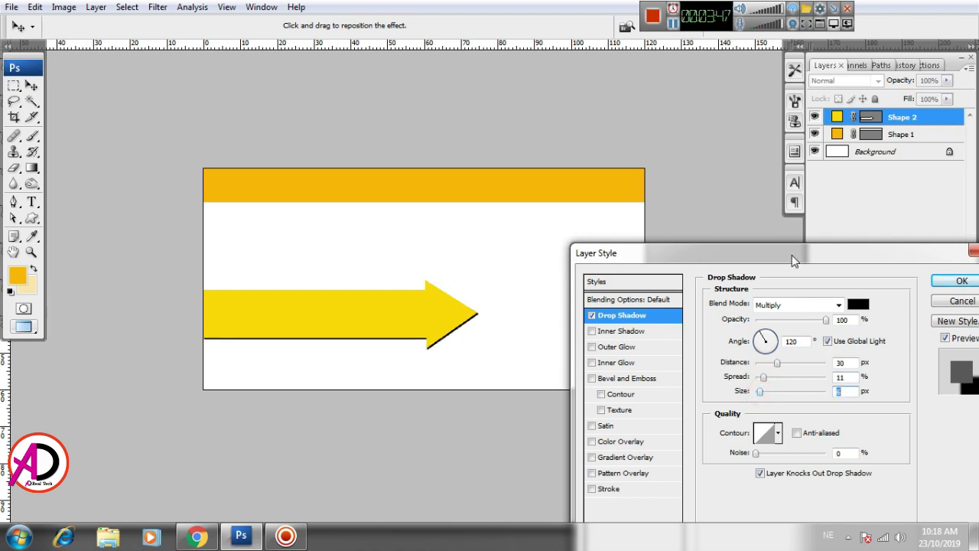
left_click_drag(793, 260, 713, 209)
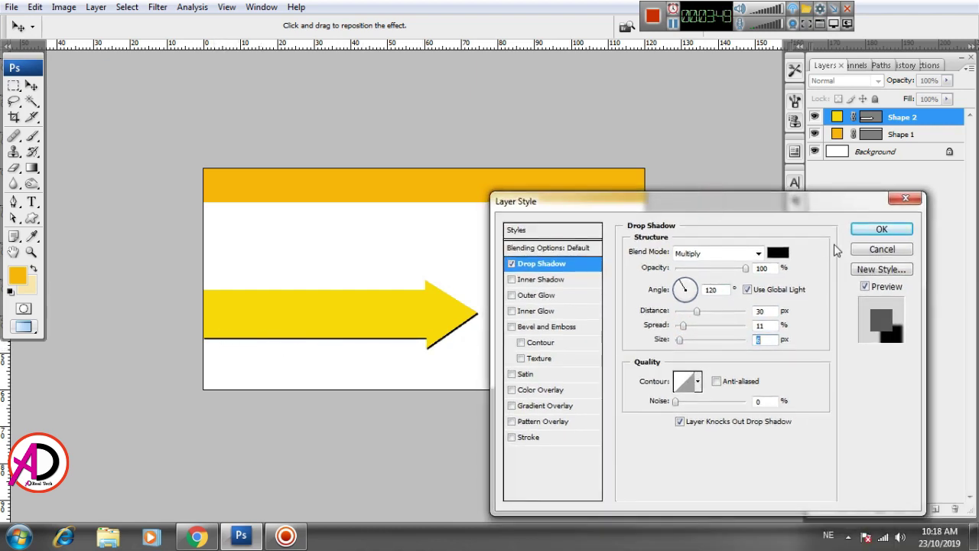
left_click(864, 229)
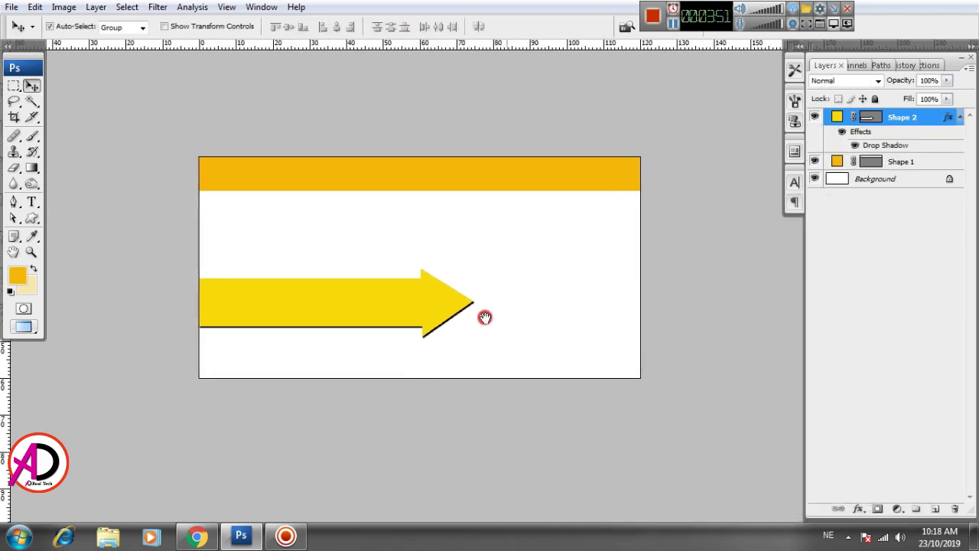
left_click_drag(485, 317, 475, 320)
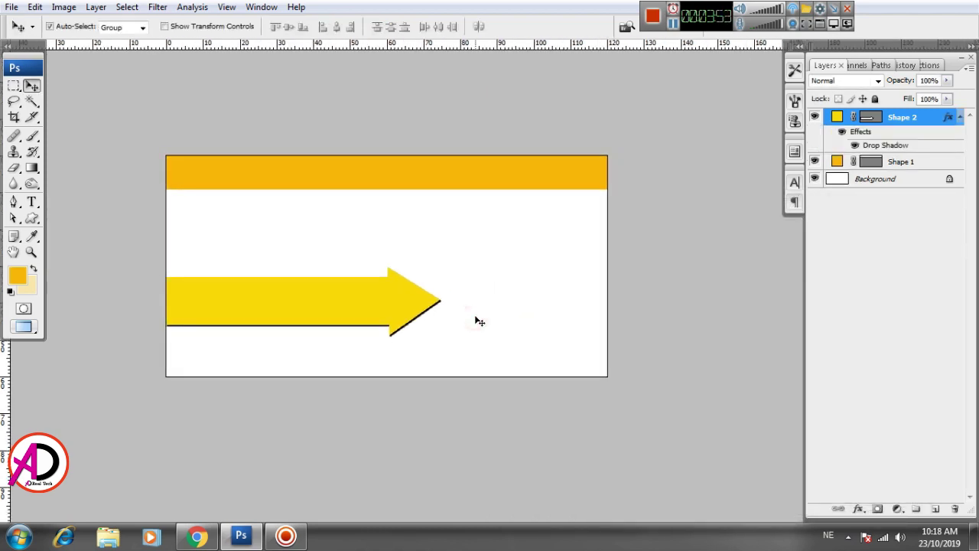
left_click_drag(487, 345, 525, 328)
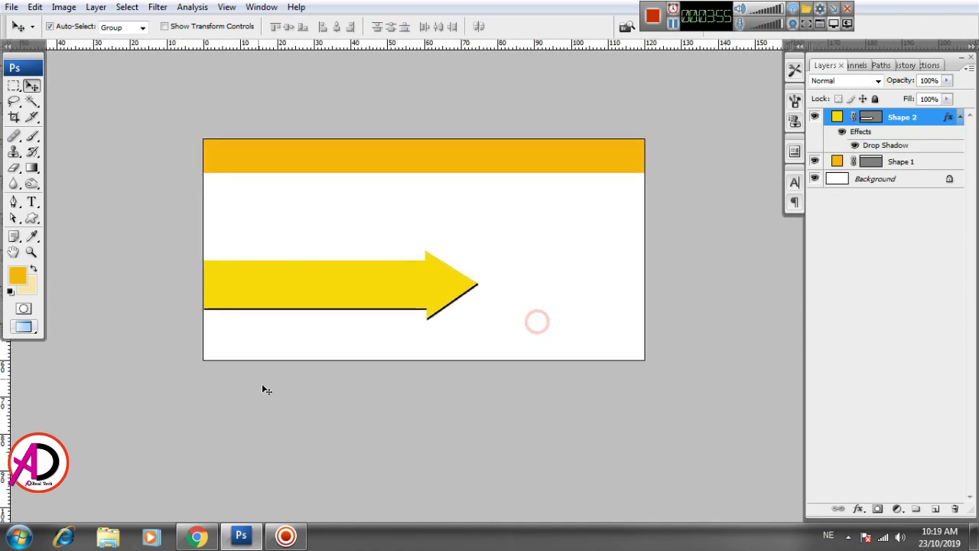
Drag student_PNG135 from the Desktop's New folder in Explorer into Photoshop
left_click(99, 542)
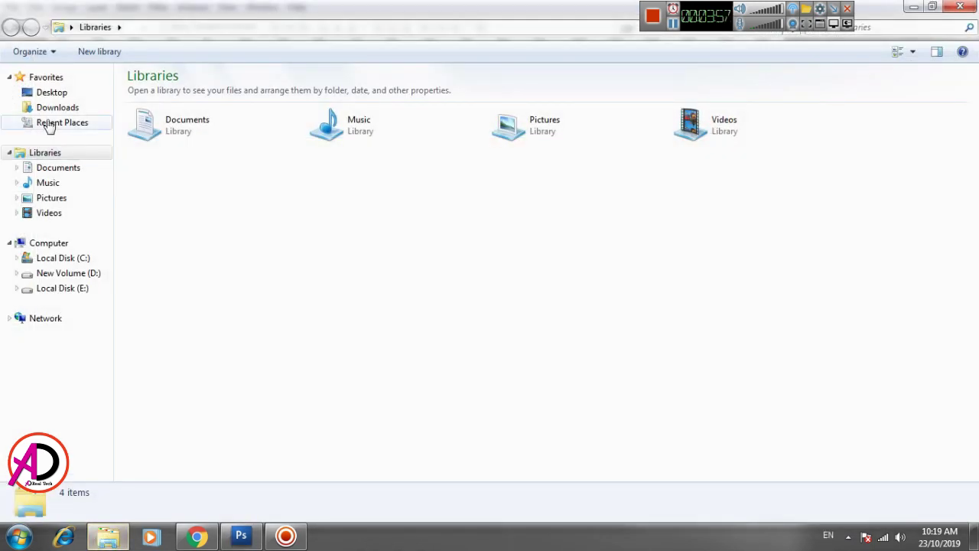
left_click(51, 92)
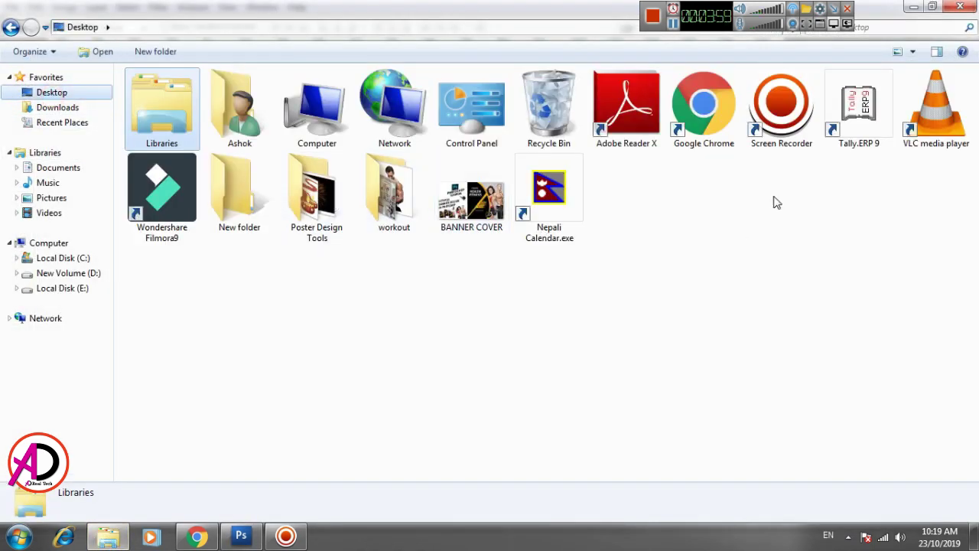
double_click(237, 208)
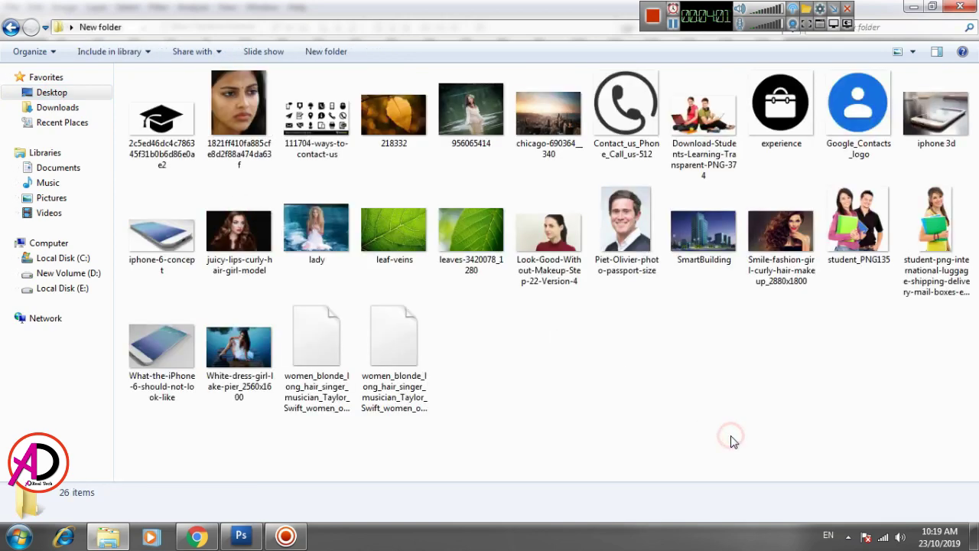
left_click(852, 224)
mouse_move(857, 229)
left_mouse_down()
mouse_move(244, 540)
mouse_move(298, 296)
left_mouse_up()
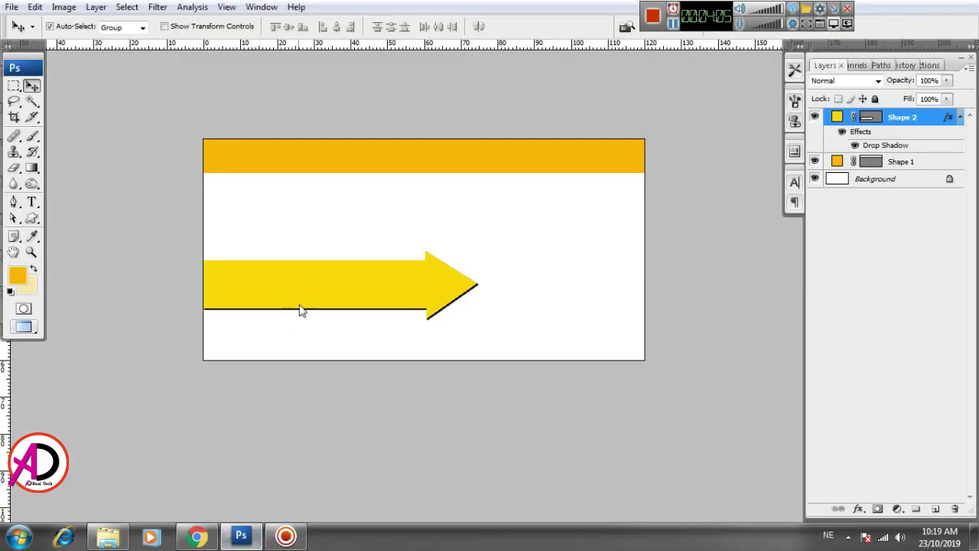
Copy the entire student picture and paste it into the banner document
left_click(127, 7)
left_click(133, 24)
left_click(35, 7)
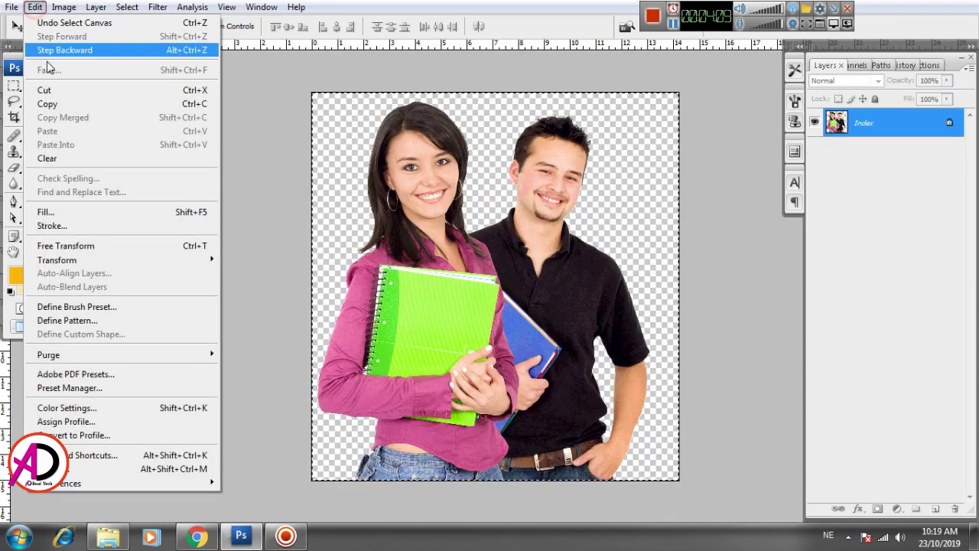
left_click(53, 106)
key("ctrl+Tab")
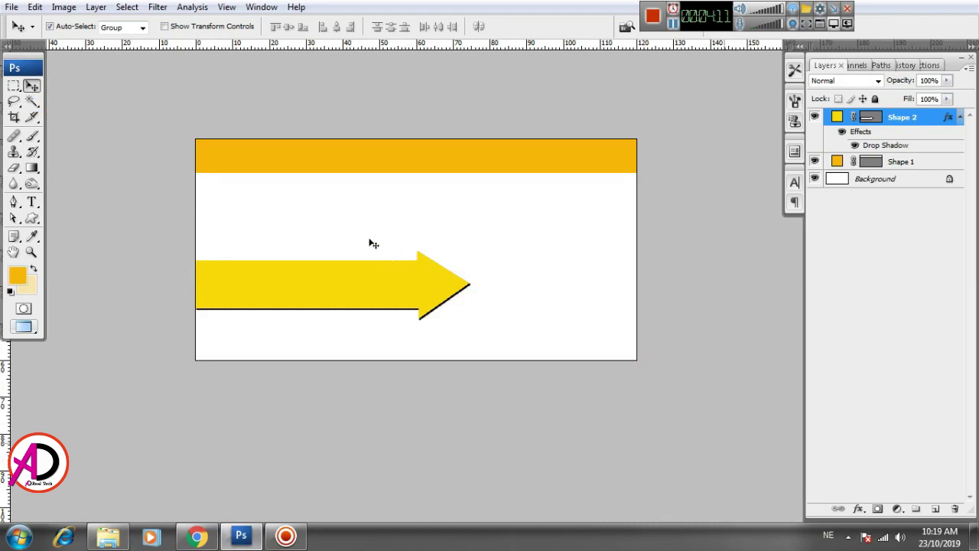
left_click(361, 232)
left_click(35, 7)
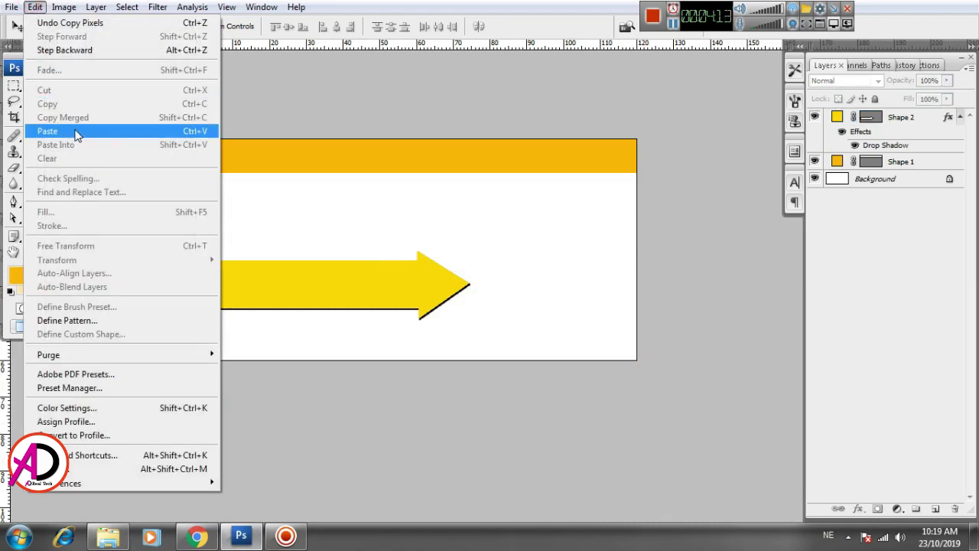
left_click(77, 132)
Scale the couple photo to about 340% over the arrow's left end, resting on the bottom edge
mouse_move(430, 242)
left_mouse_down()
mouse_move(283, 284)
mouse_move(347, 202)
left_mouse_up()
key("ctrl+t")
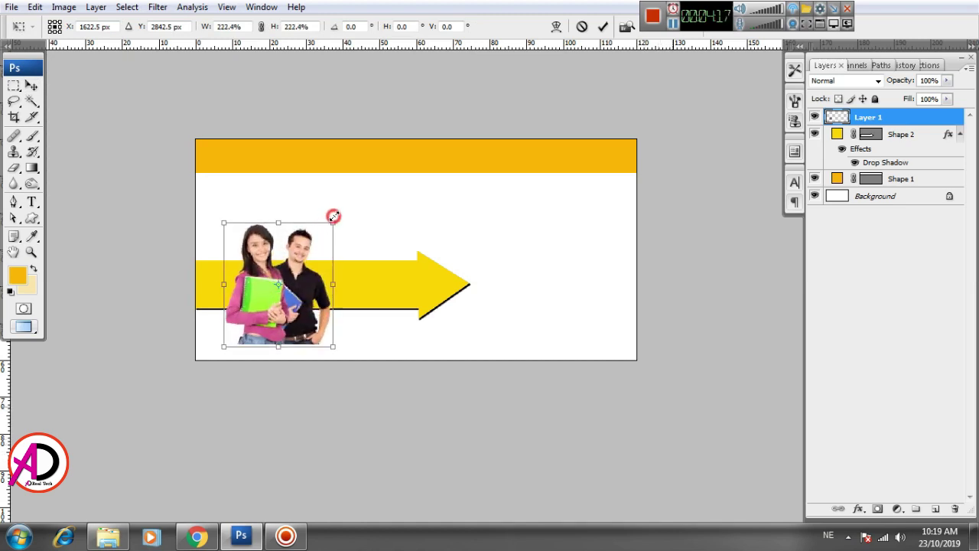
left_click_drag(322, 270, 319, 269)
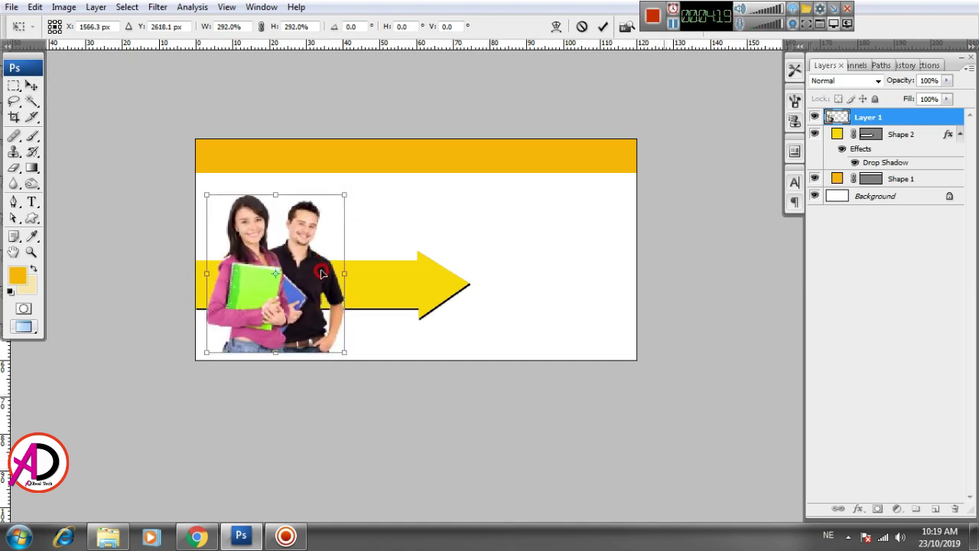
left_click_drag(345, 202, 350, 192)
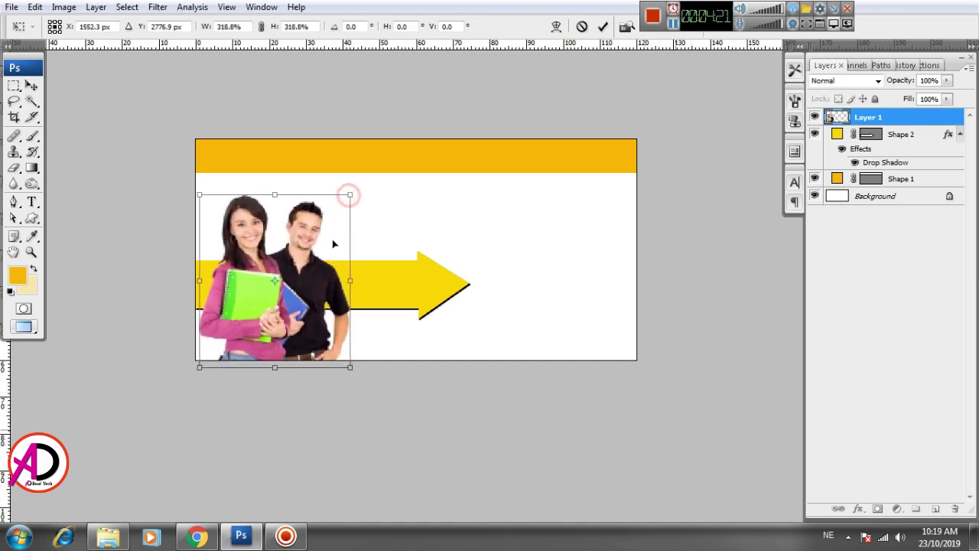
left_click_drag(332, 245, 339, 237)
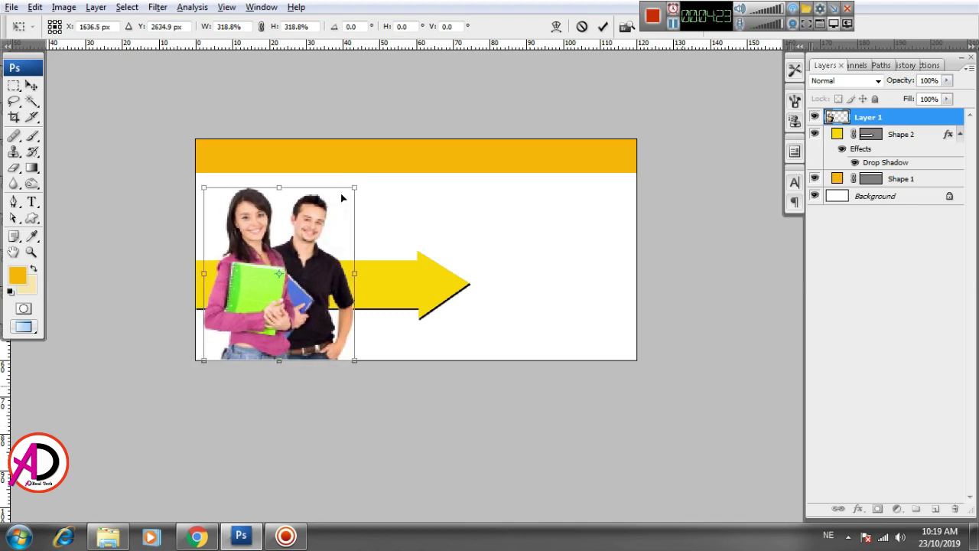
left_click_drag(354, 189, 360, 185)
left_click_drag(338, 238, 340, 236)
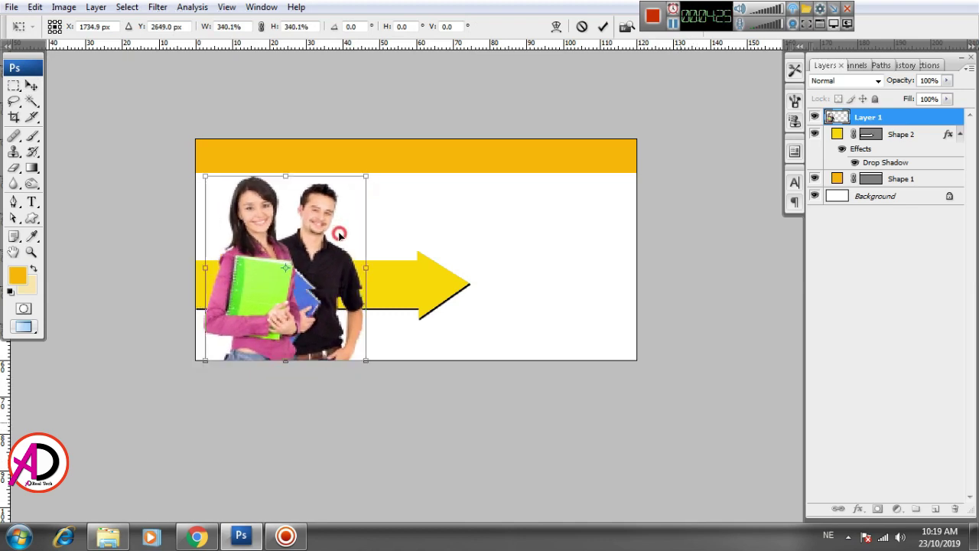
key("Return")
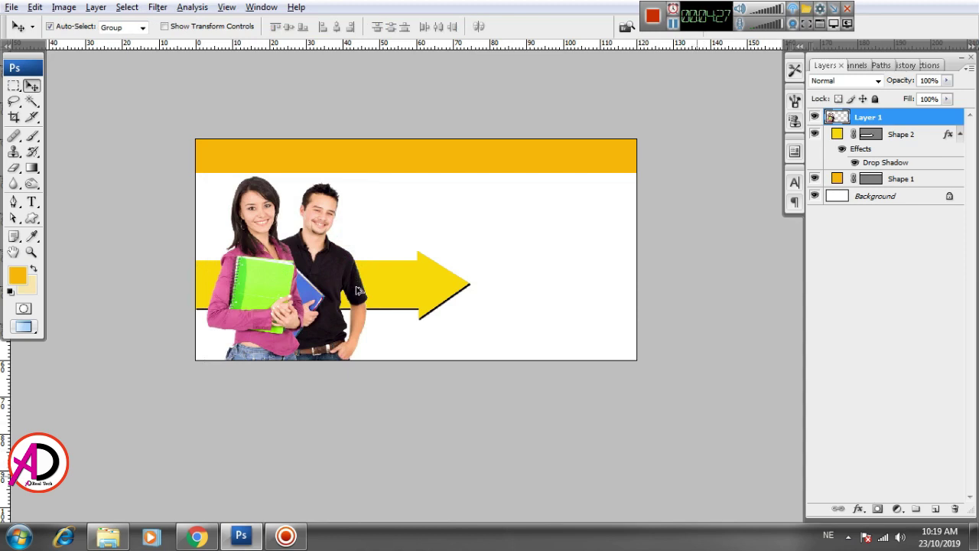
Trim the orange Shape 1 header bar to about 86% of its height
scroll(370, 298, "up", 1)
scroll(437, 323, "up", 1)
left_click(424, 179)
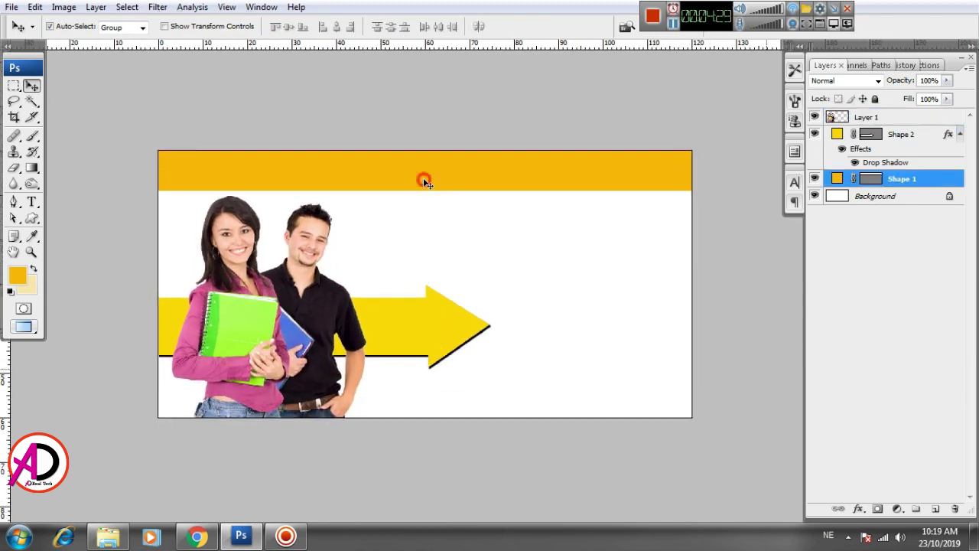
key("ctrl+t")
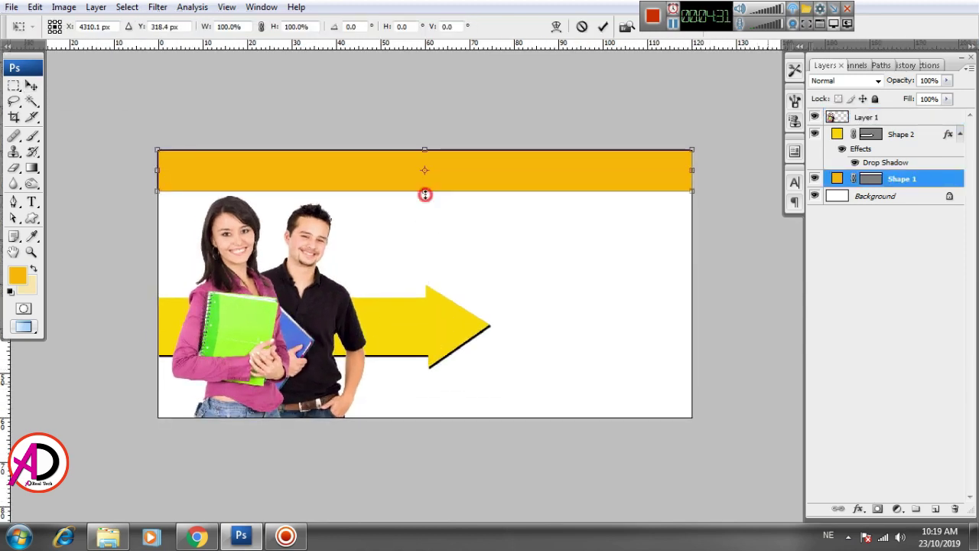
left_click_drag(424, 194, 425, 198)
key("Return")
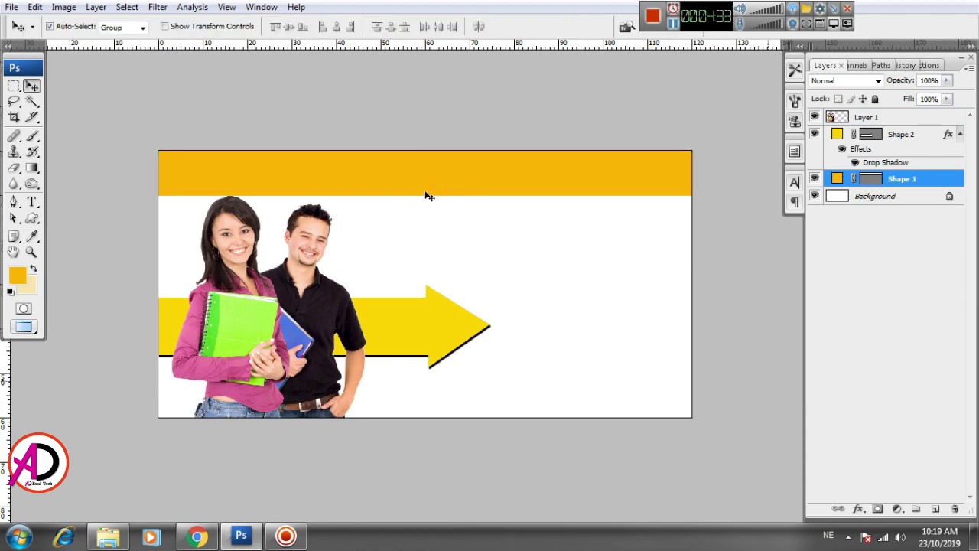
key("ctrl+t")
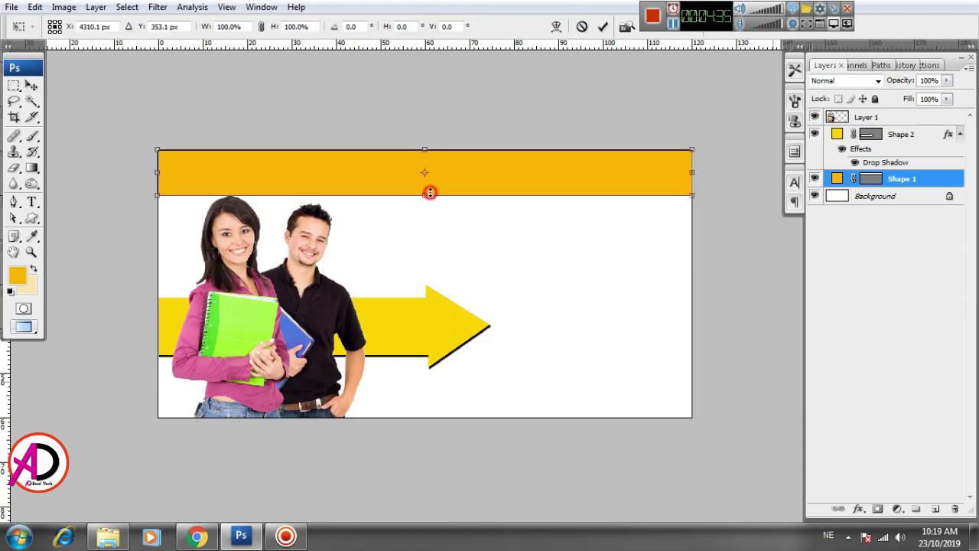
left_click_drag(430, 192, 428, 188)
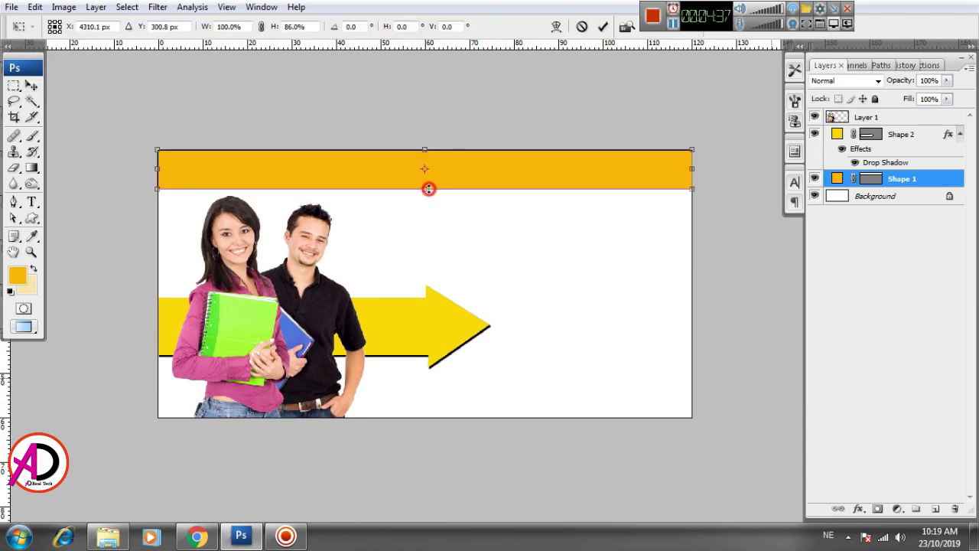
key("Return")
key("ctrl+plus")
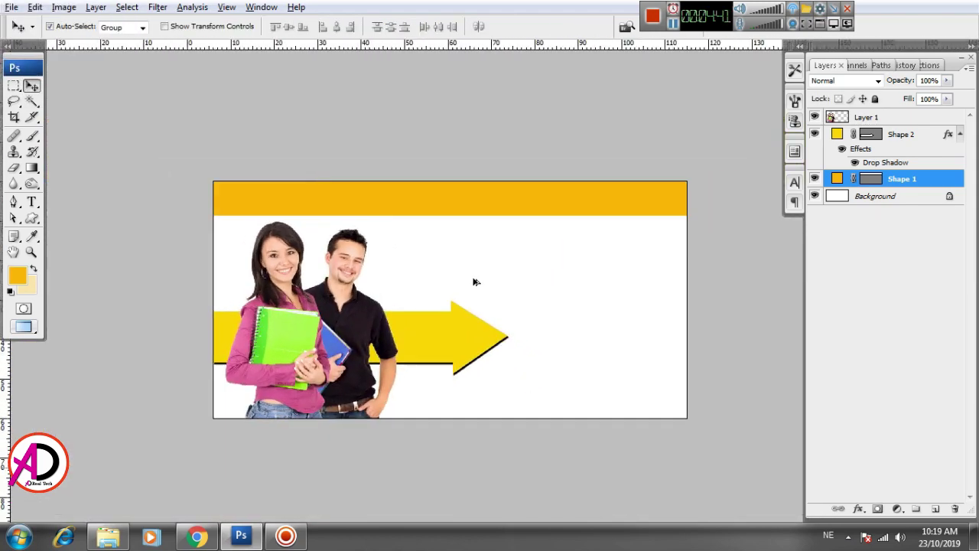
left_click(525, 291)
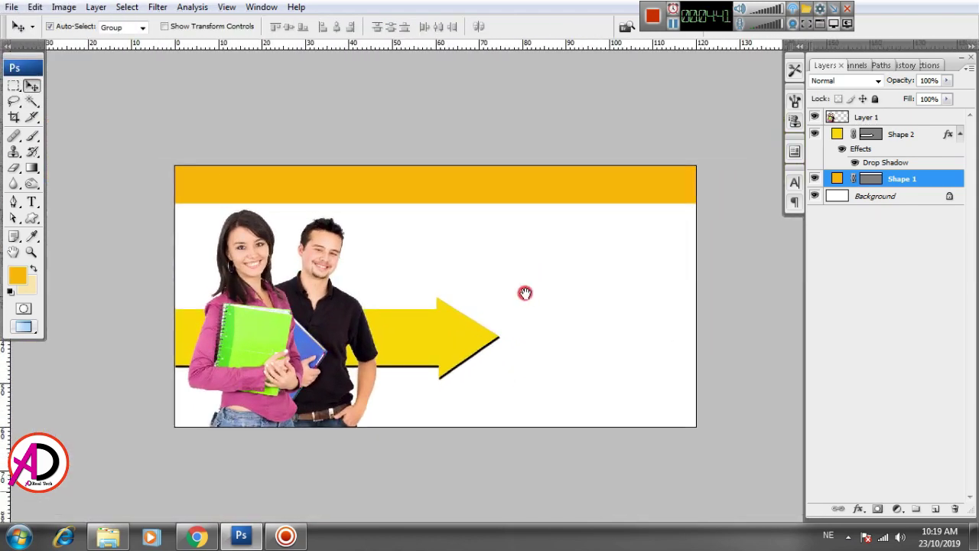
key("ctrl+plus")
left_click(529, 323)
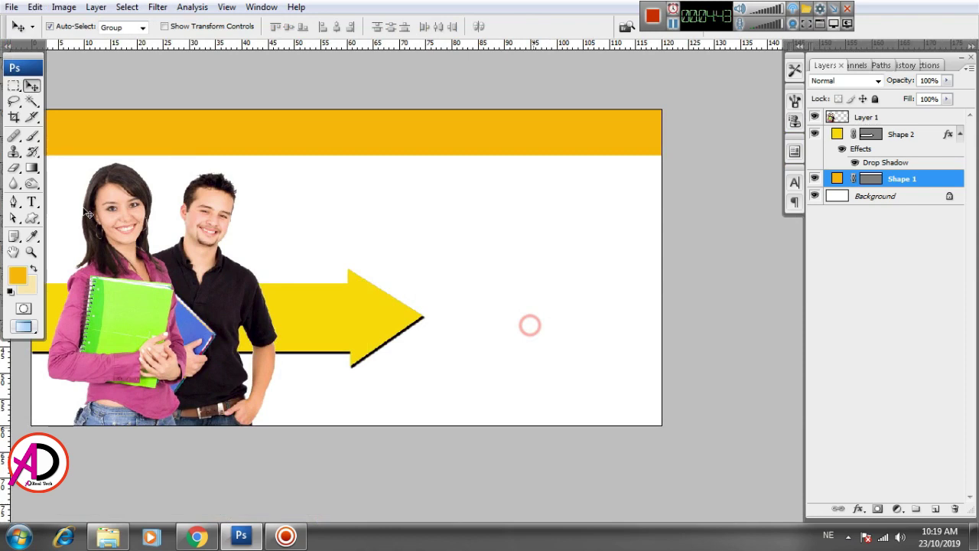
Draw an orange rectangle at the banner's upper right with the Rectangle Tool
right_click(32, 218)
left_click(74, 217)
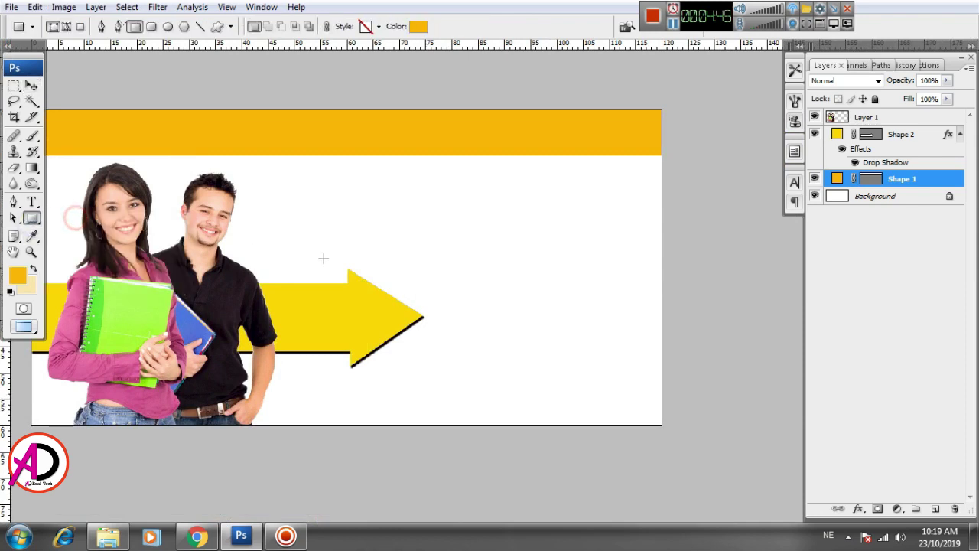
left_click_drag(450, 192, 641, 249)
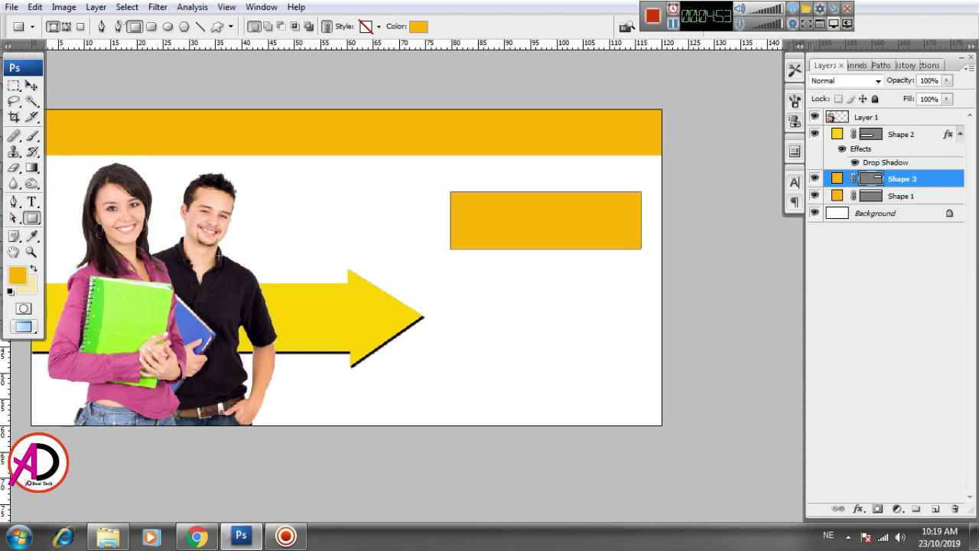
Pull the rectangle's bottom corners inward into a symmetric trapezoid narrowing downward
left_click(32, 85)
left_click(558, 216)
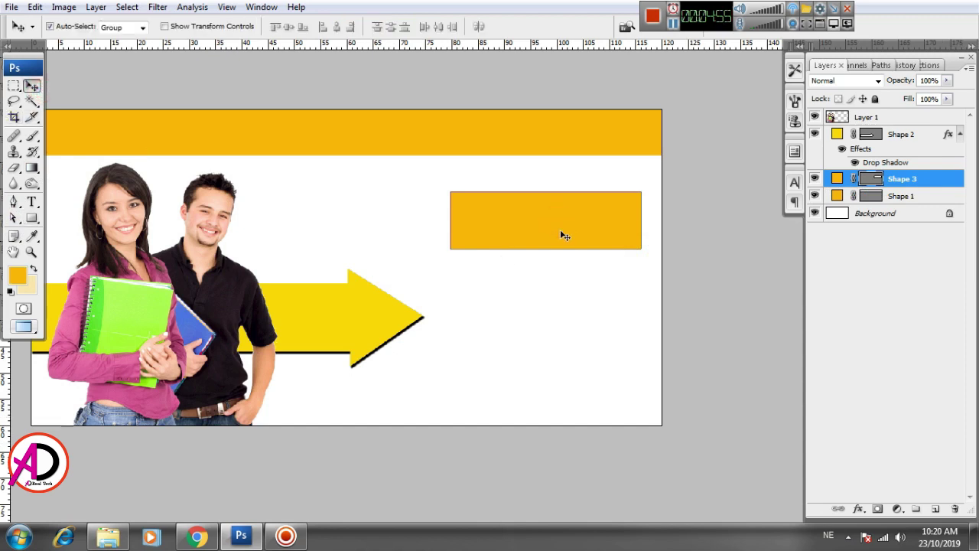
key("ctrl+t")
right_click(597, 221)
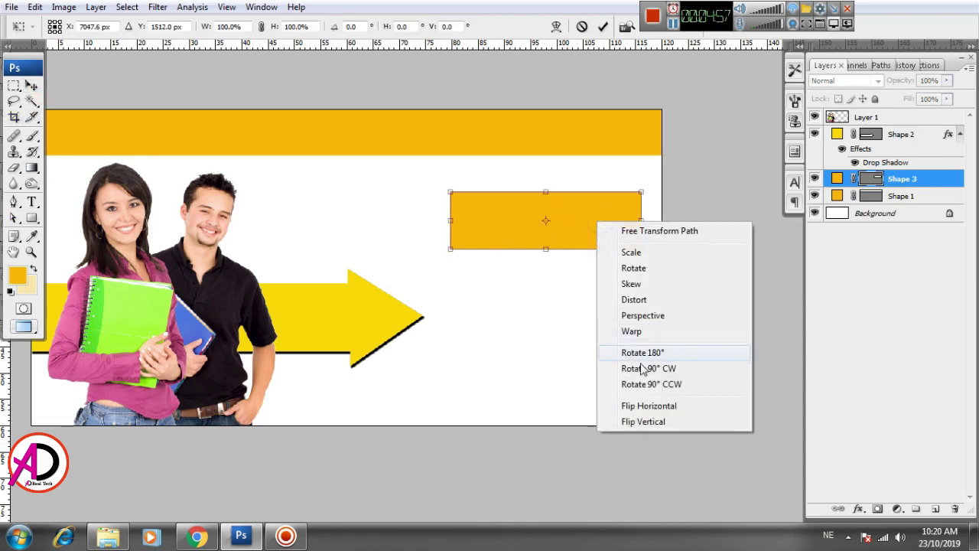
left_click(488, 270)
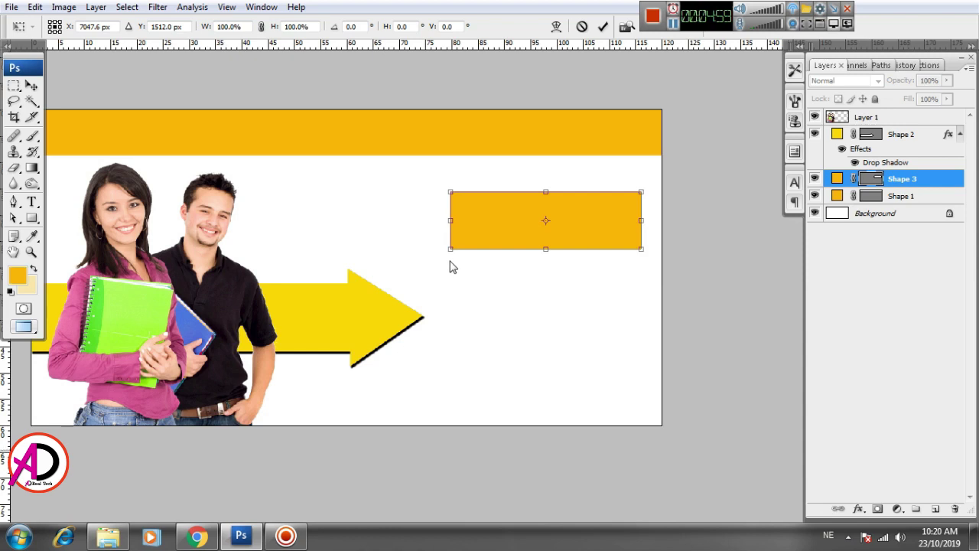
left_click_drag(450, 250, 467, 251)
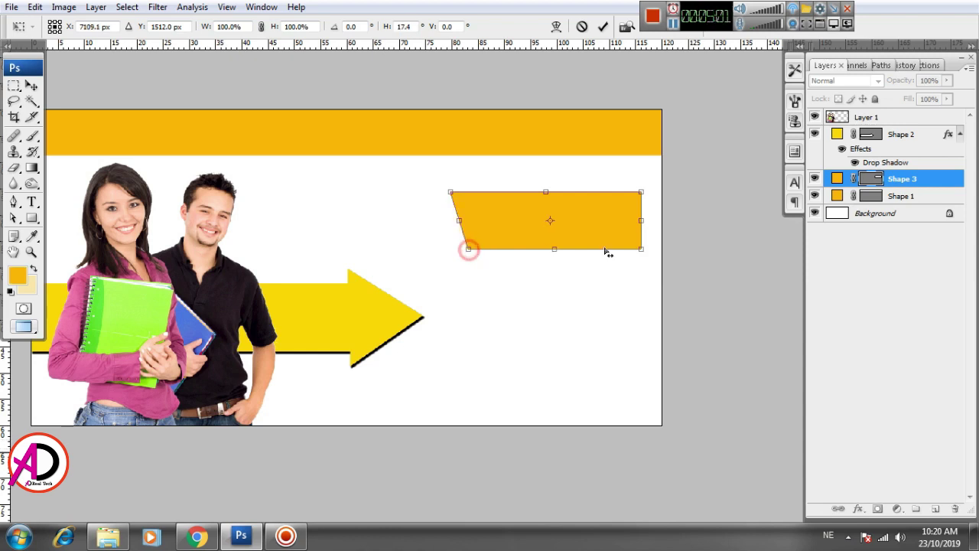
left_click_drag(641, 250, 628, 248)
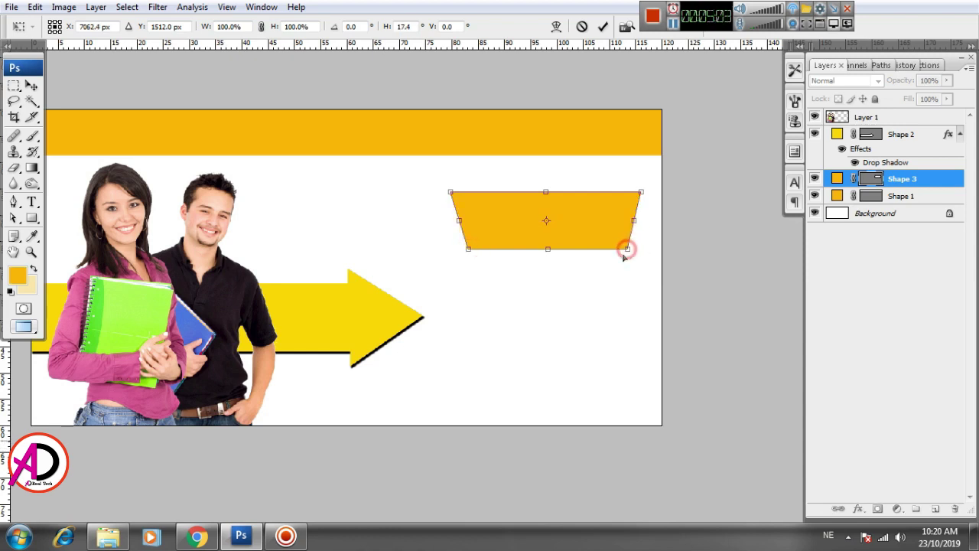
double_click(574, 228)
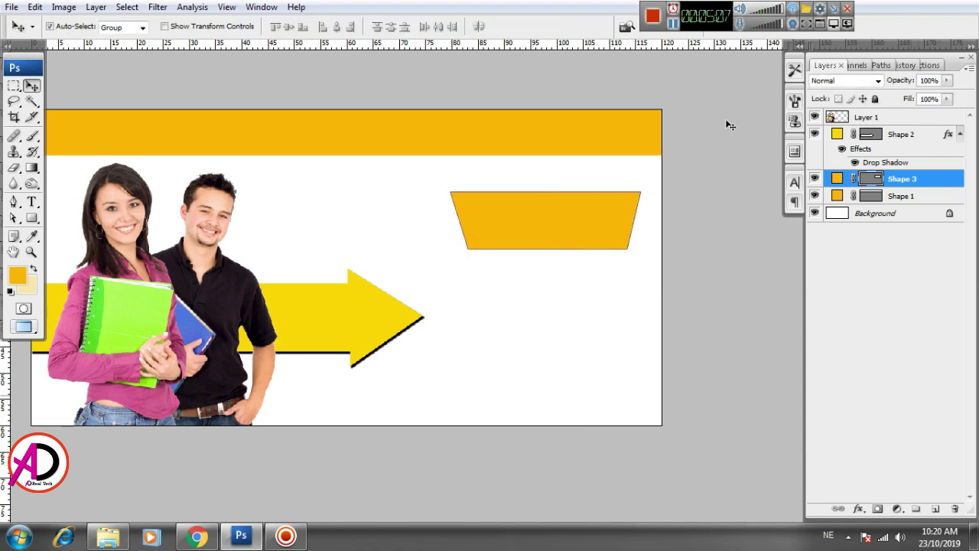
Reselect the trapezoid layer and close its Layer Style dialog without changes
left_click(673, 24)
left_click(566, 223)
left_click(729, 297)
left_click(572, 225)
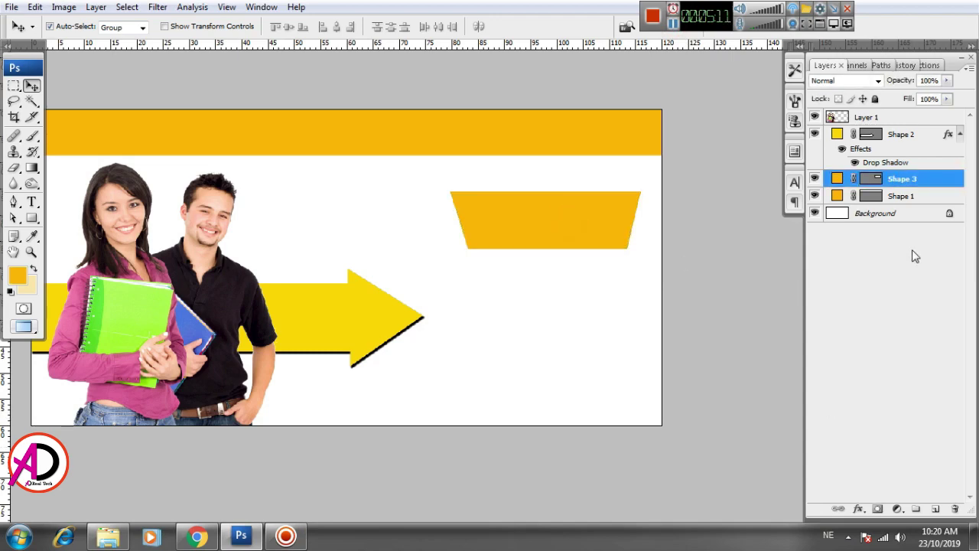
double_click(946, 179)
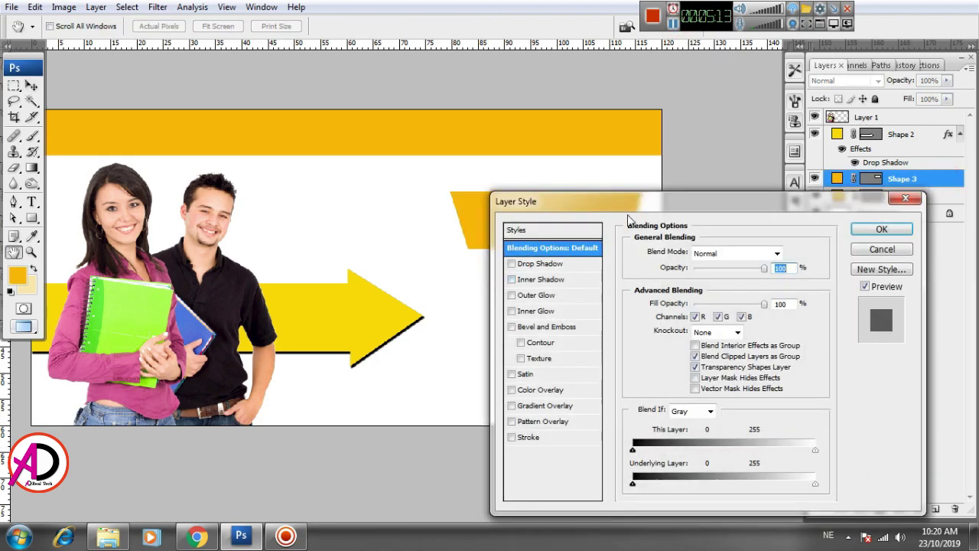
left_click_drag(651, 201, 722, 167)
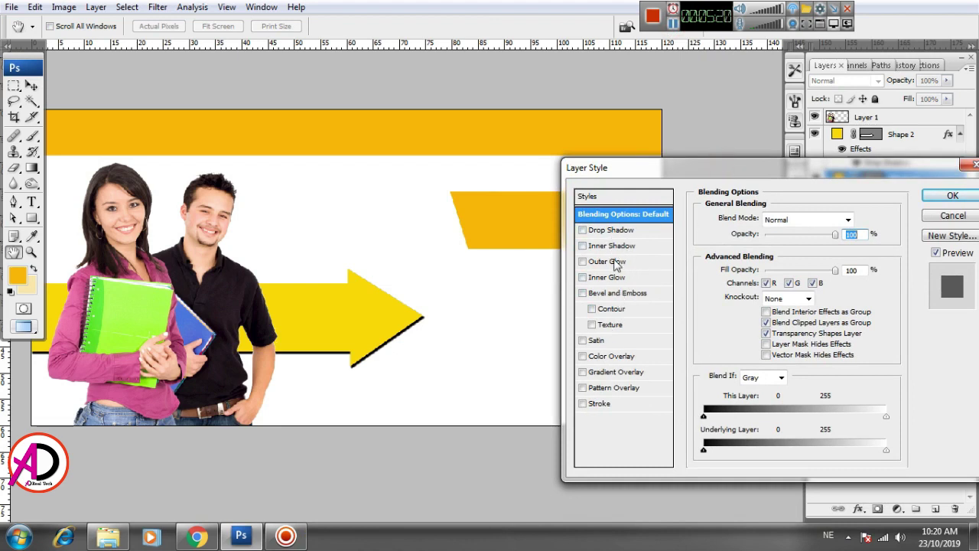
left_click(970, 166)
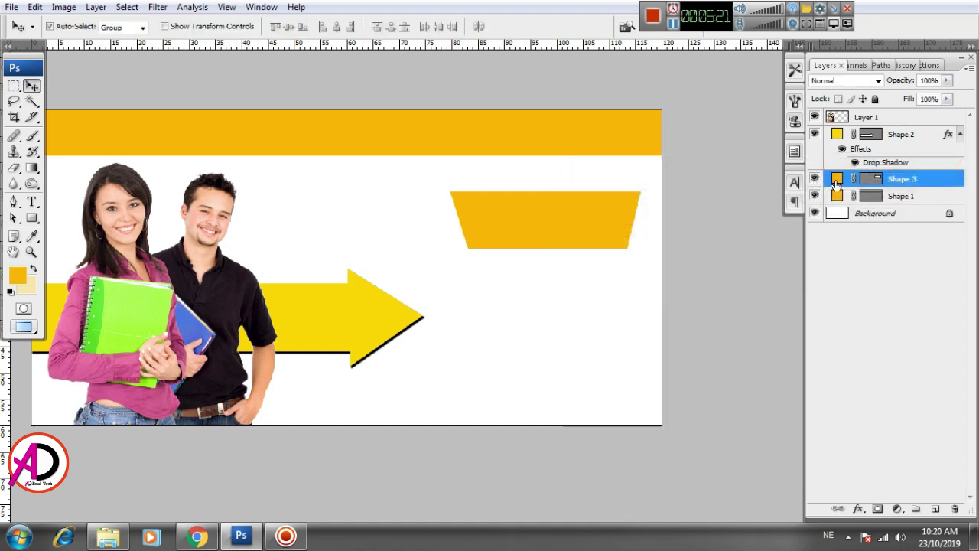
Fill the Shape 3 trapezoid with red #e30303 in the Color Picker
double_click(836, 181)
left_click_drag(739, 177, 736, 156)
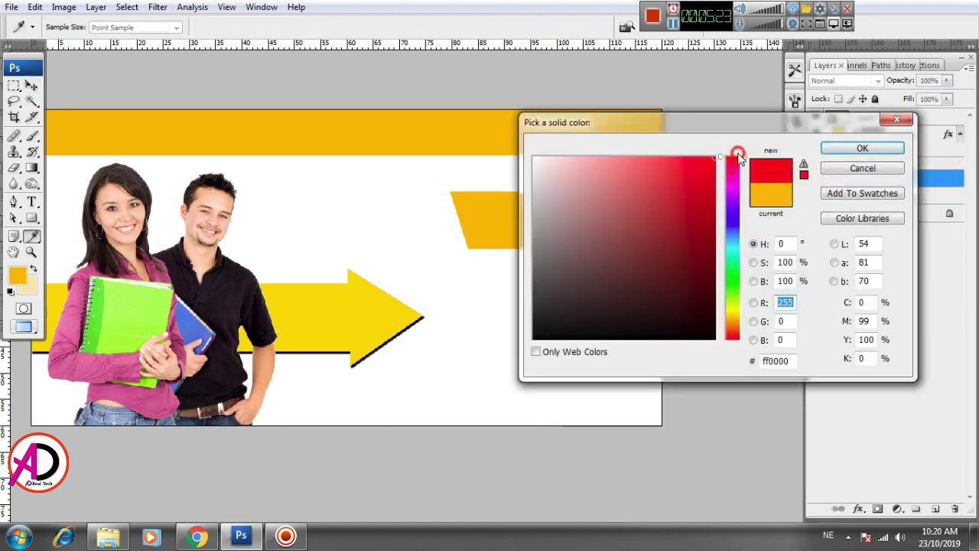
mouse_move(711, 118)
left_mouse_down()
mouse_move(746, 260)
mouse_move(733, 228)
left_mouse_up()
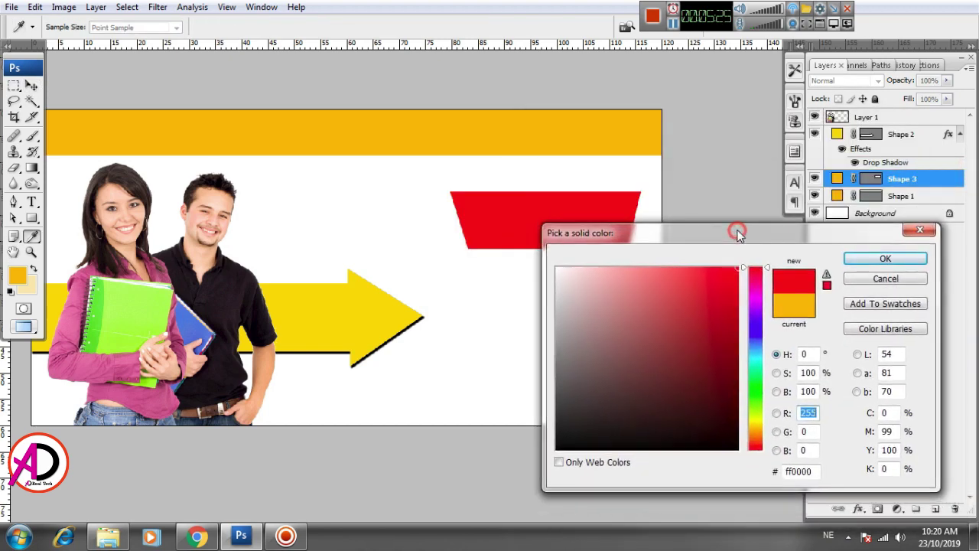
left_click(736, 287)
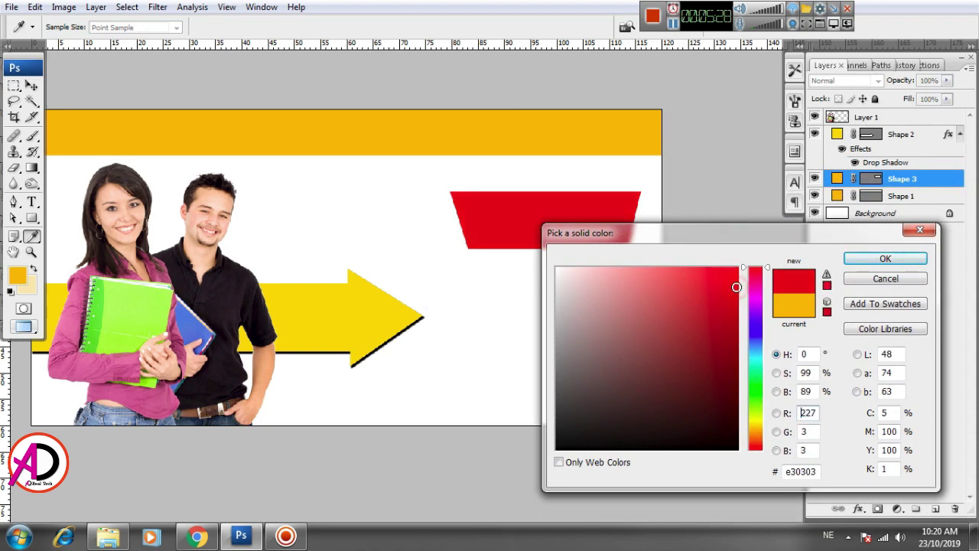
left_click(851, 261)
Sample the trapezoid's red #e30303 as the Rectangle tool's shape colour
left_click(587, 269)
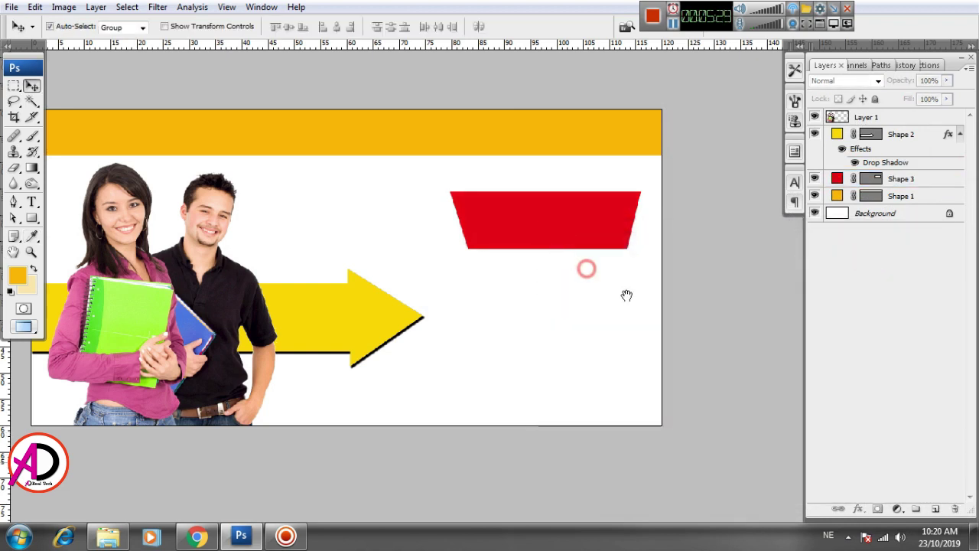
left_click_drag(628, 290, 599, 255)
left_click(529, 287)
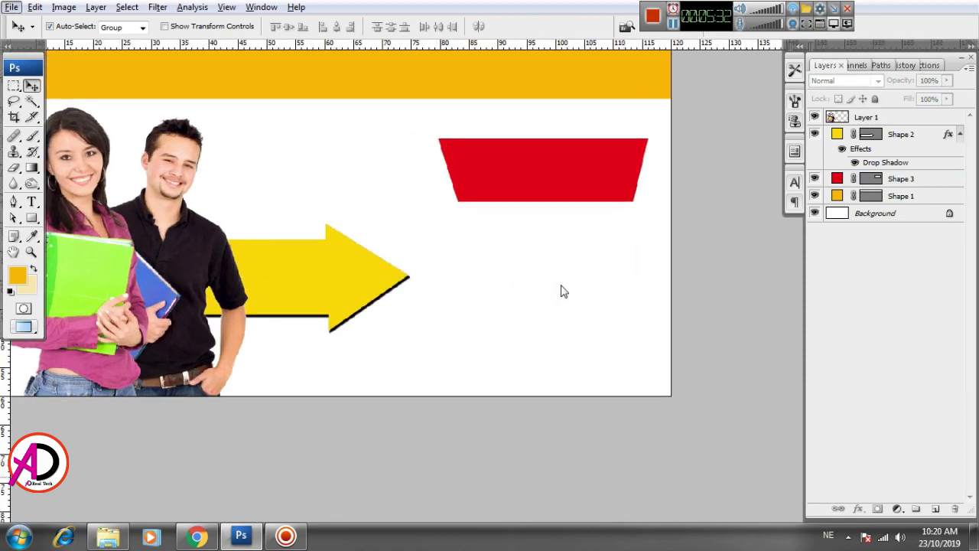
left_click(31, 218)
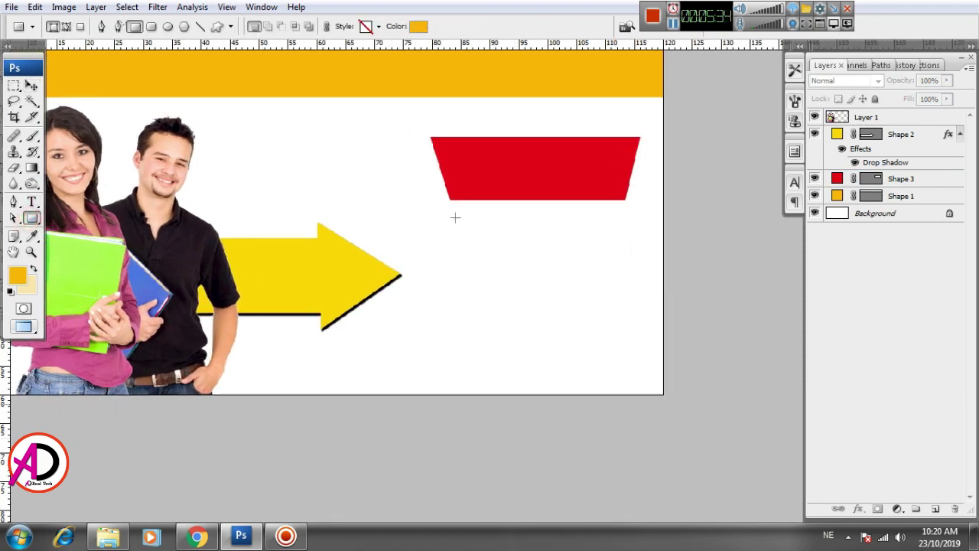
left_click(417, 27)
left_click(480, 148)
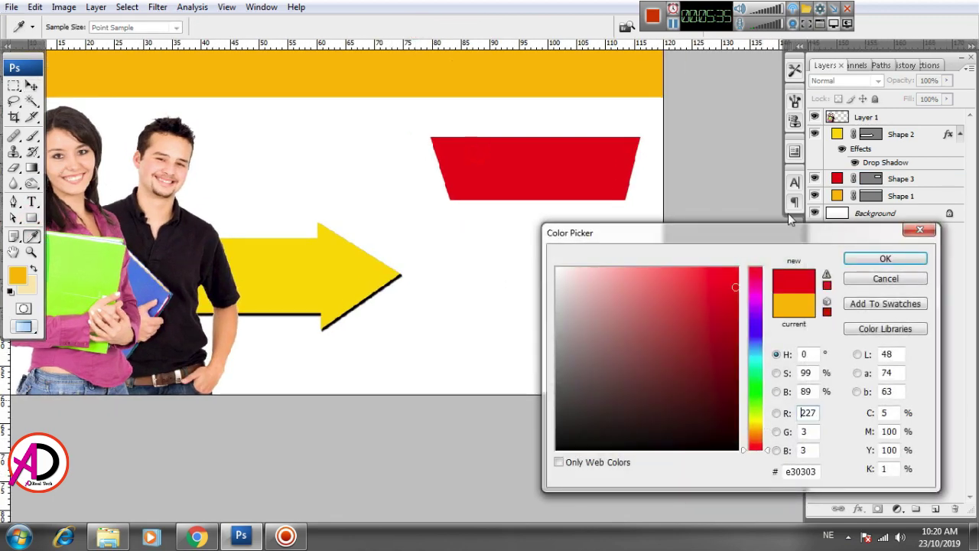
left_click(885, 261)
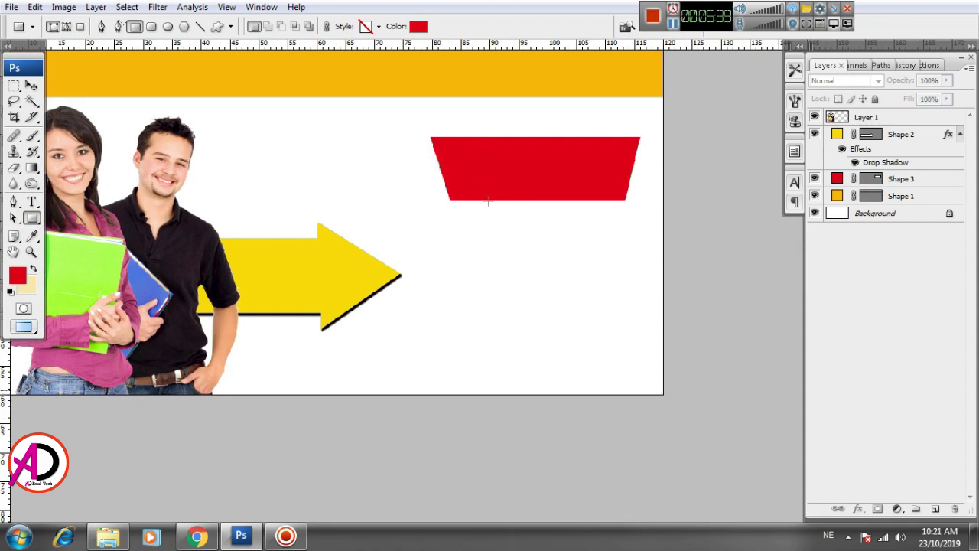
Draw a tall red rectangle under the trapezoid and nudge it left to centre the T
mouse_move(484, 201)
left_mouse_down()
mouse_move(596, 353)
mouse_move(593, 365)
mouse_move(600, 346)
left_mouse_up()
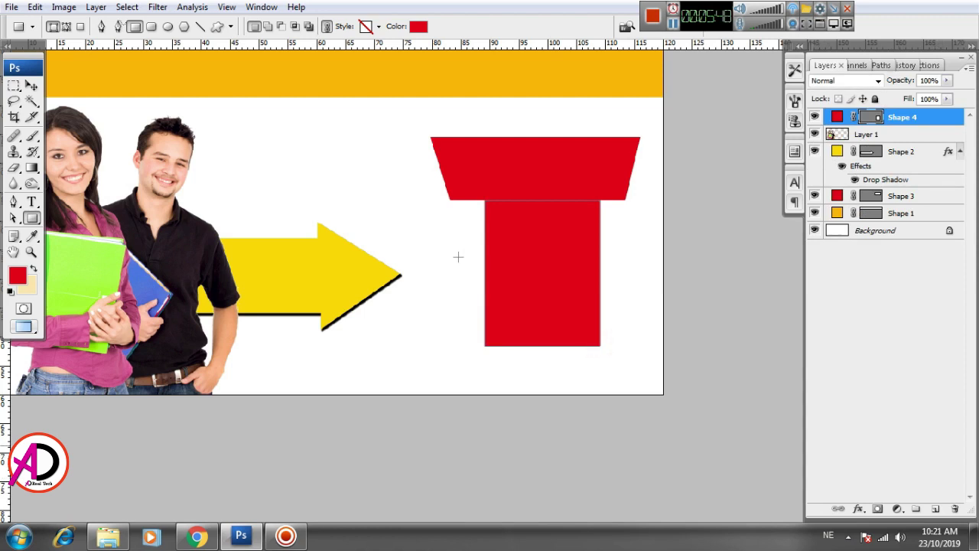
key("v")
left_click(623, 286)
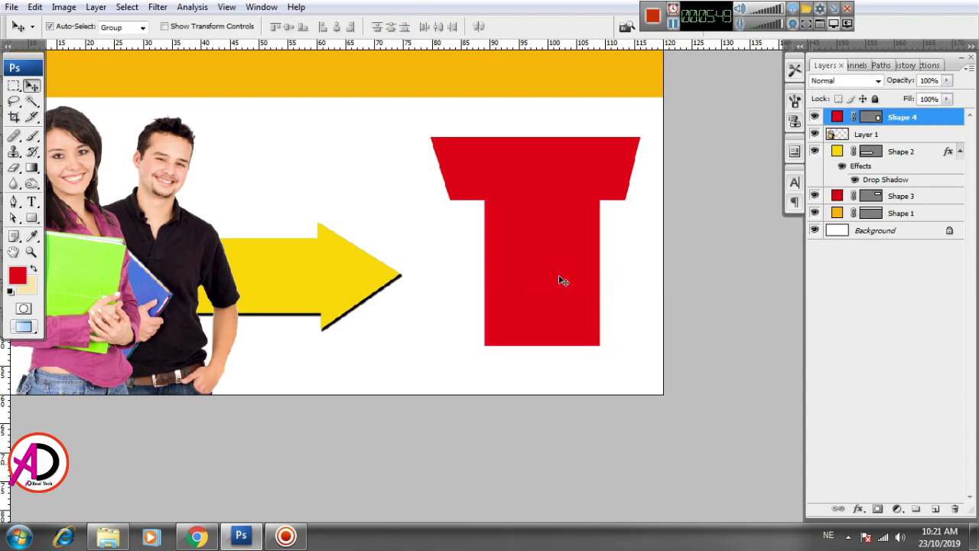
left_click_drag(559, 281, 564, 284)
key("Left")
key("Left")
left_click(567, 168)
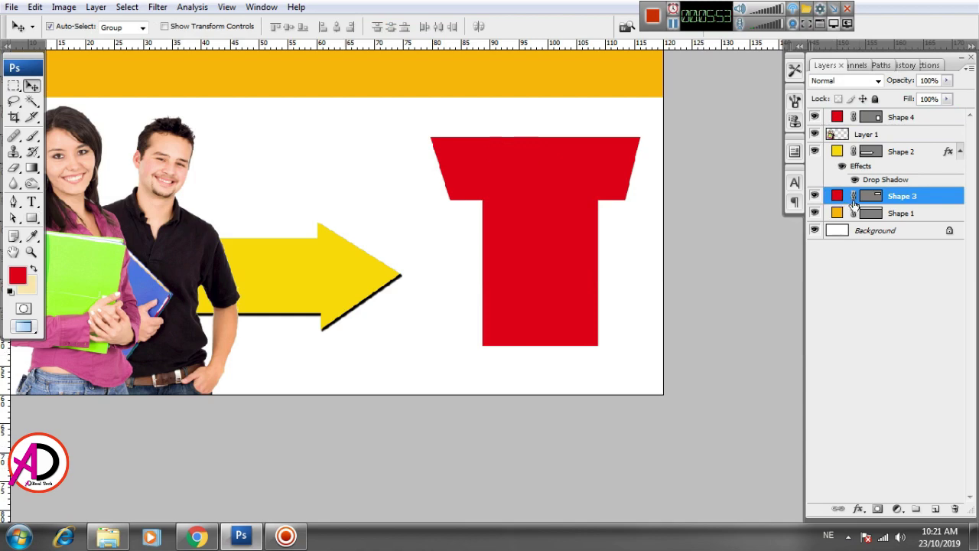
Add a soft trapezoid drop shadow (100% opacity, 0 px distance, 193 px size) and raise its layer
left_click(860, 509)
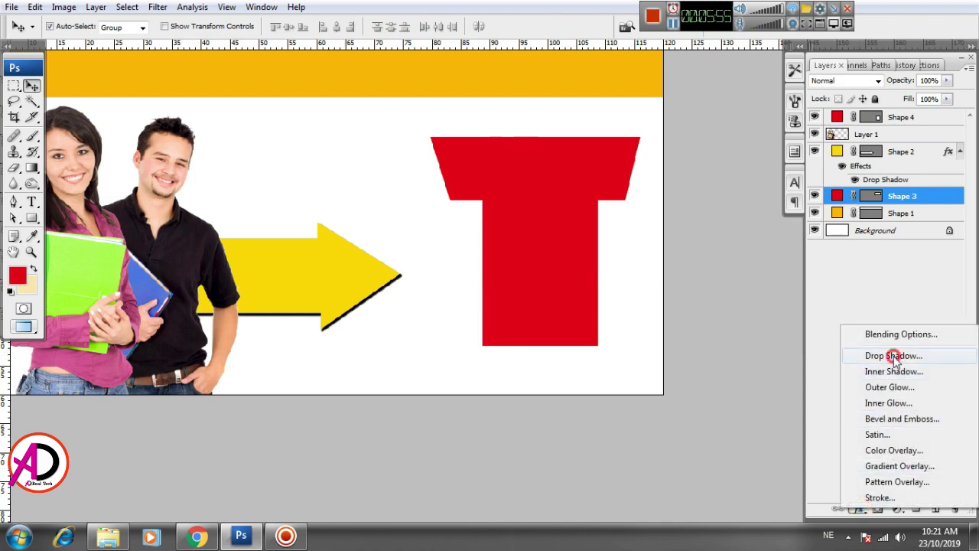
left_click(890, 352)
left_click_drag(694, 171, 710, 170)
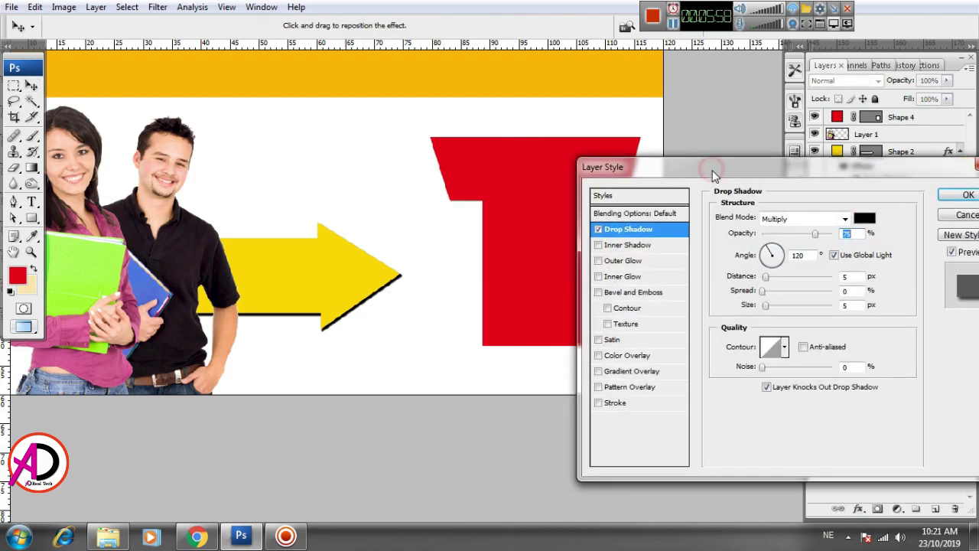
left_click_drag(816, 234, 839, 234)
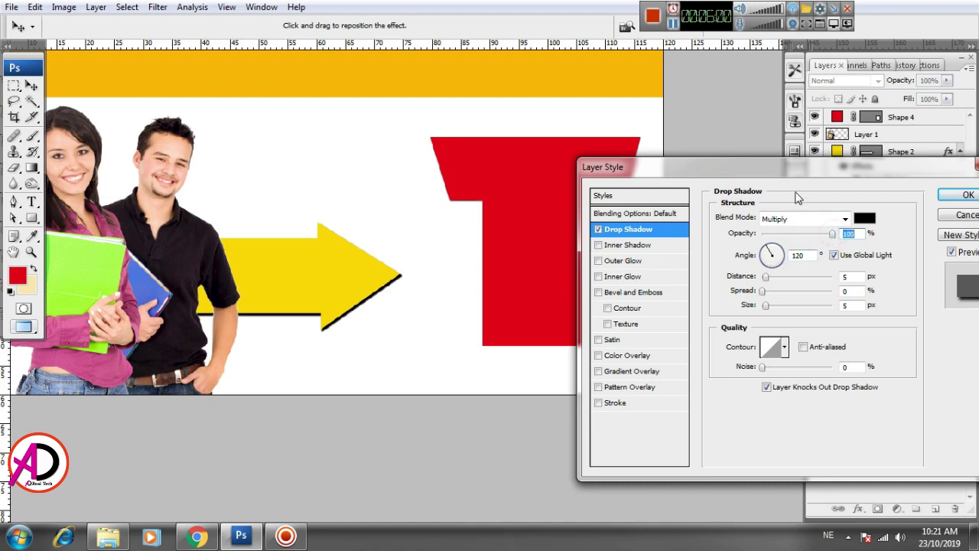
left_click_drag(790, 170, 655, 301)
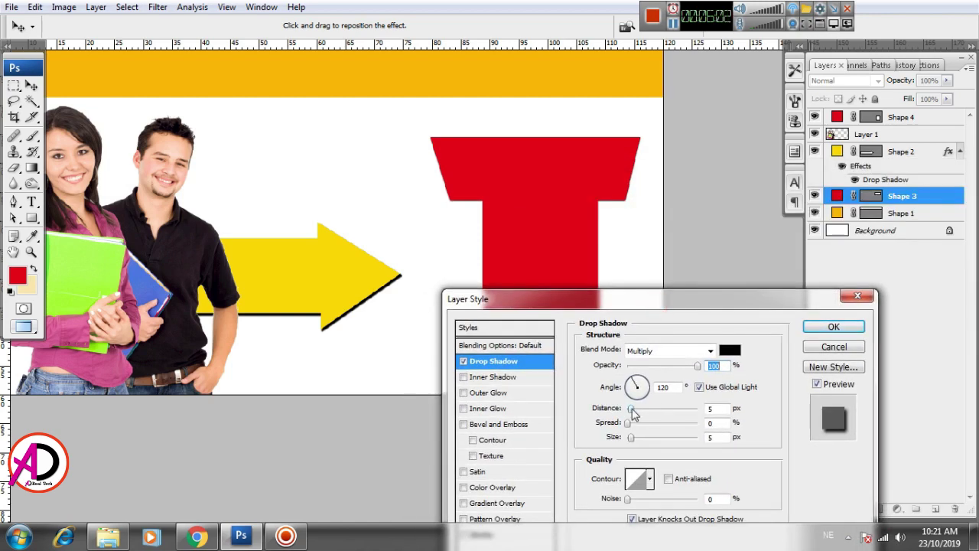
mouse_move(632, 413)
left_mouse_down()
mouse_move(644, 412)
mouse_move(643, 437)
mouse_move(657, 436)
mouse_move(626, 423)
mouse_move(683, 437)
left_mouse_up()
left_click(626, 408)
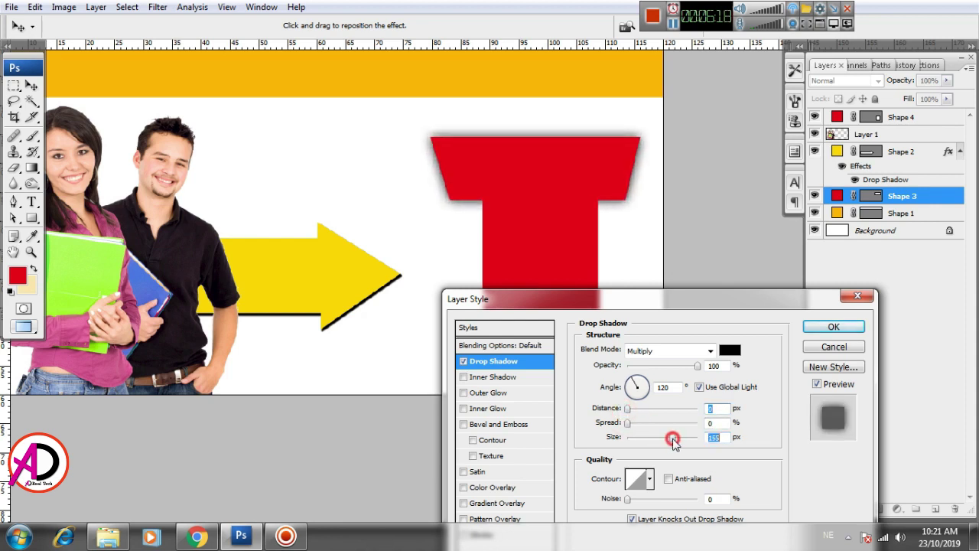
left_click_drag(629, 424, 629, 424)
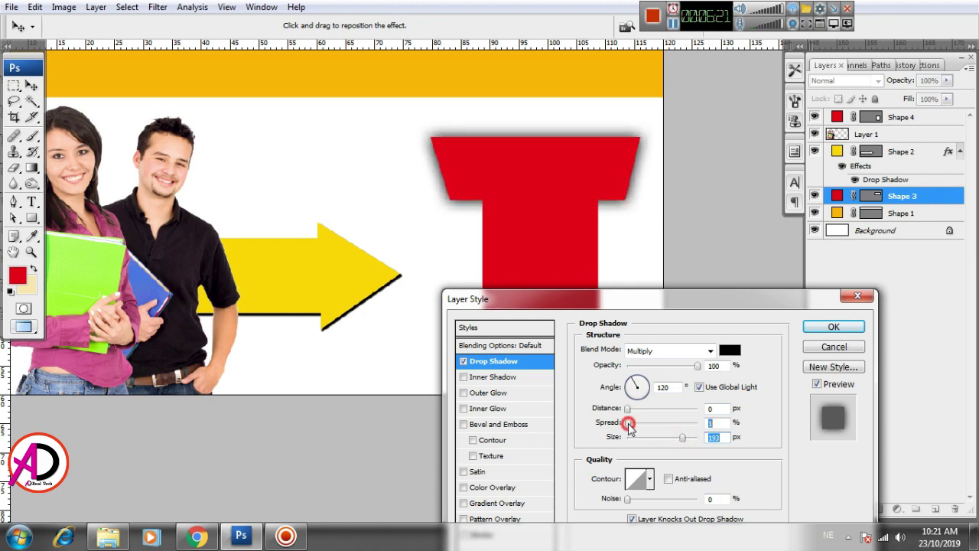
left_click_drag(629, 425, 624, 424)
left_click(821, 328)
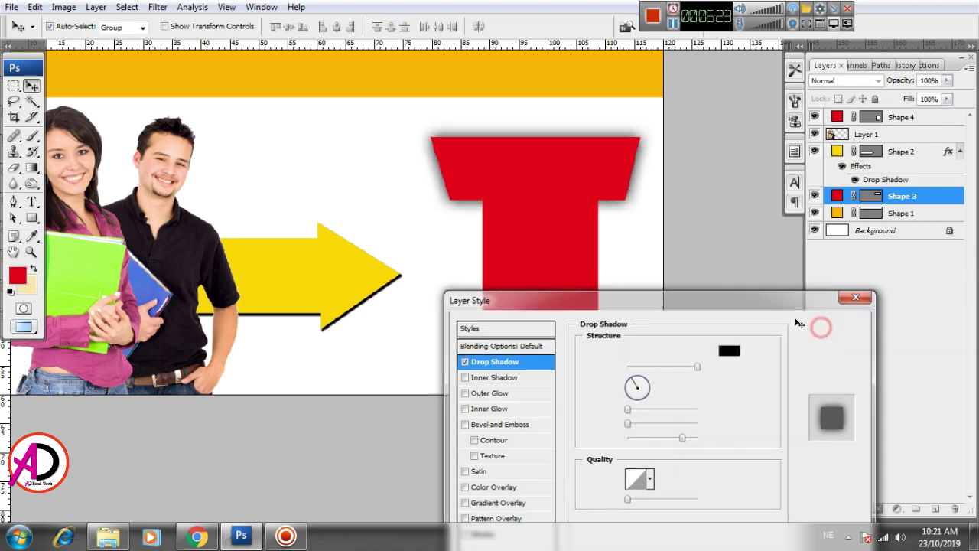
left_click_drag(913, 198, 905, 143)
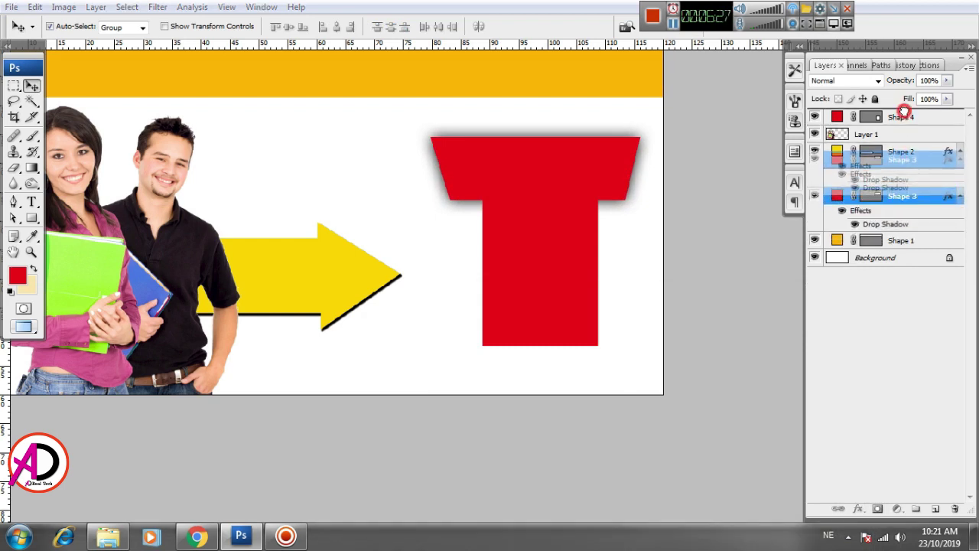
Place the Shape 3 layer above the upright bar and zoom in on the T shape
left_click_drag(904, 142, 903, 110)
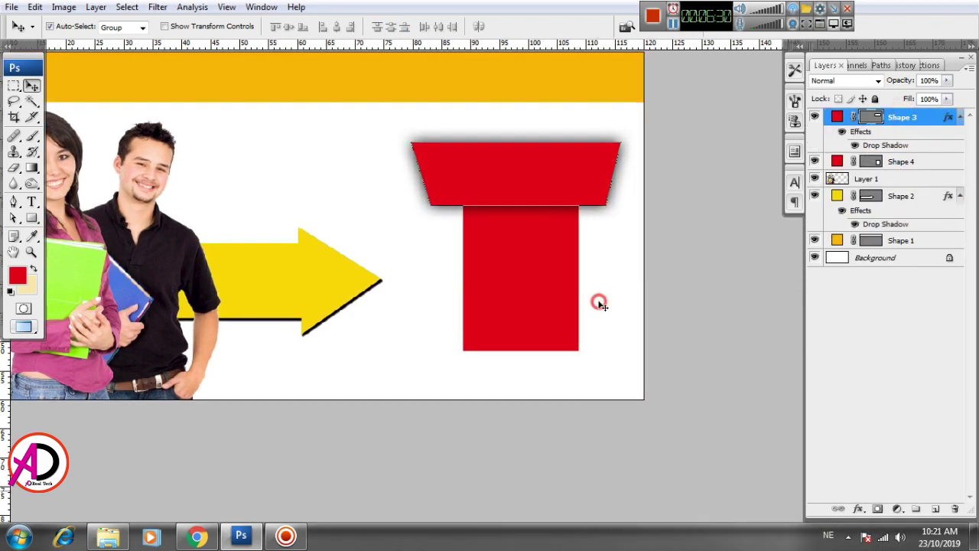
left_click(604, 305)
scroll(599, 311, "up", 2)
scroll(600, 311, "up", 2)
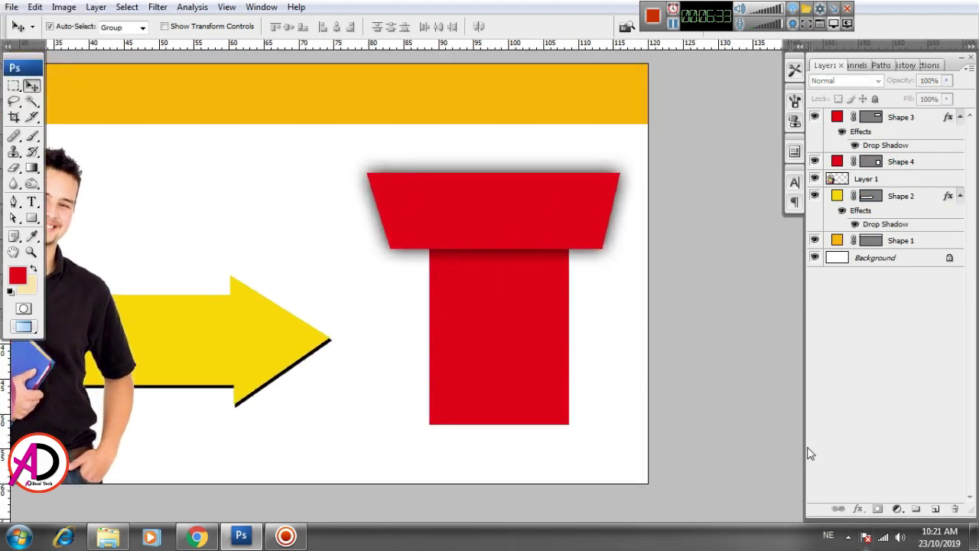
Change the trapezoid's drop shadow to 250 px size and 34 px distance
left_click(507, 232)
left_click(858, 509)
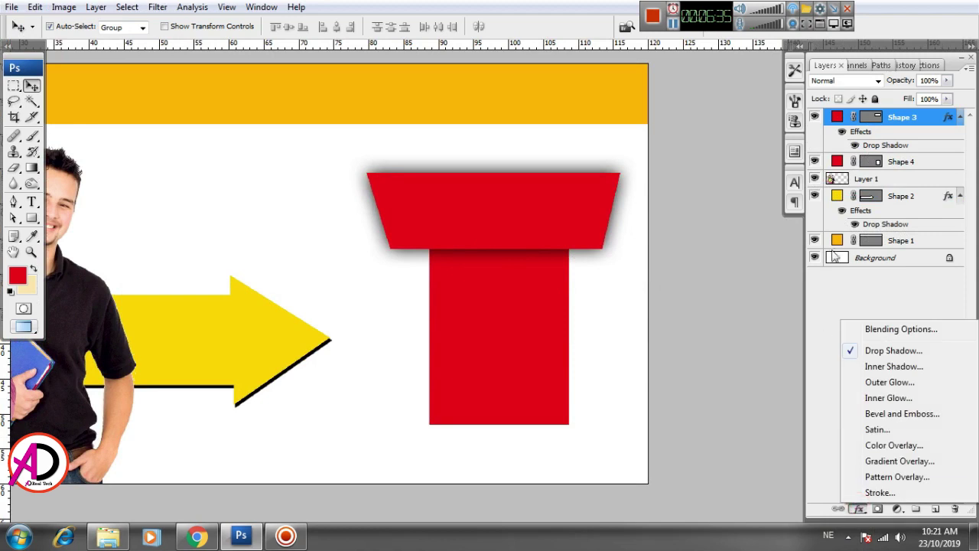
left_click(875, 146)
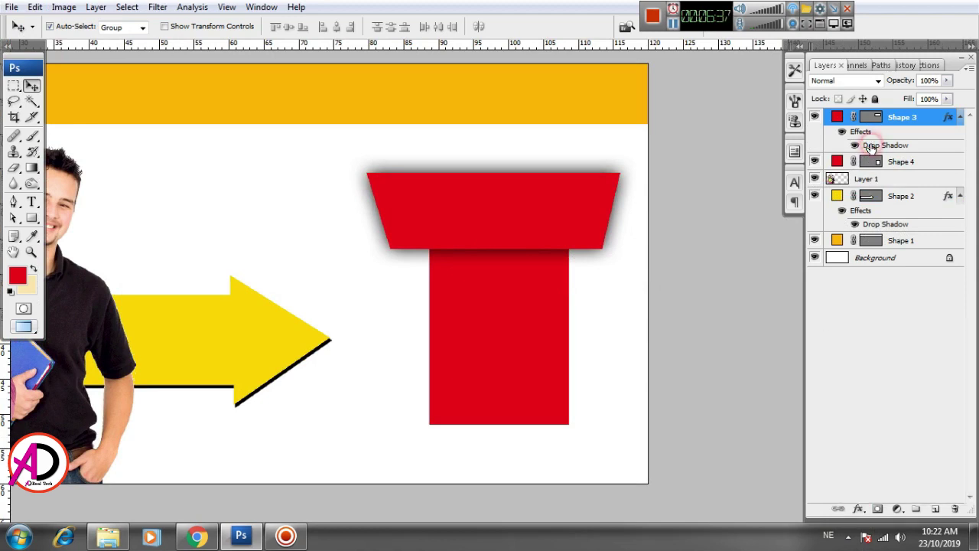
double_click(875, 145)
left_click_drag(681, 436, 697, 437)
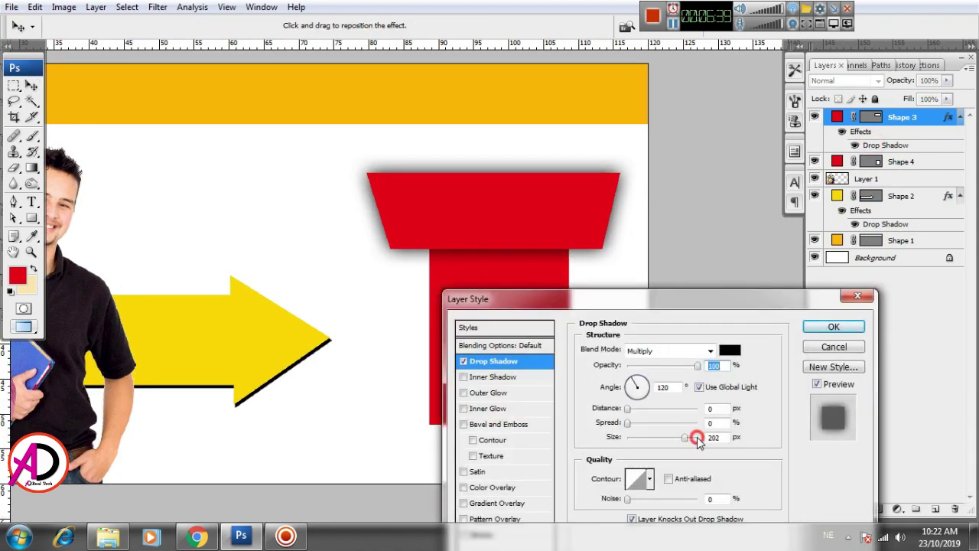
mouse_move(628, 411)
left_mouse_down()
mouse_move(654, 411)
mouse_move(633, 428)
left_mouse_up()
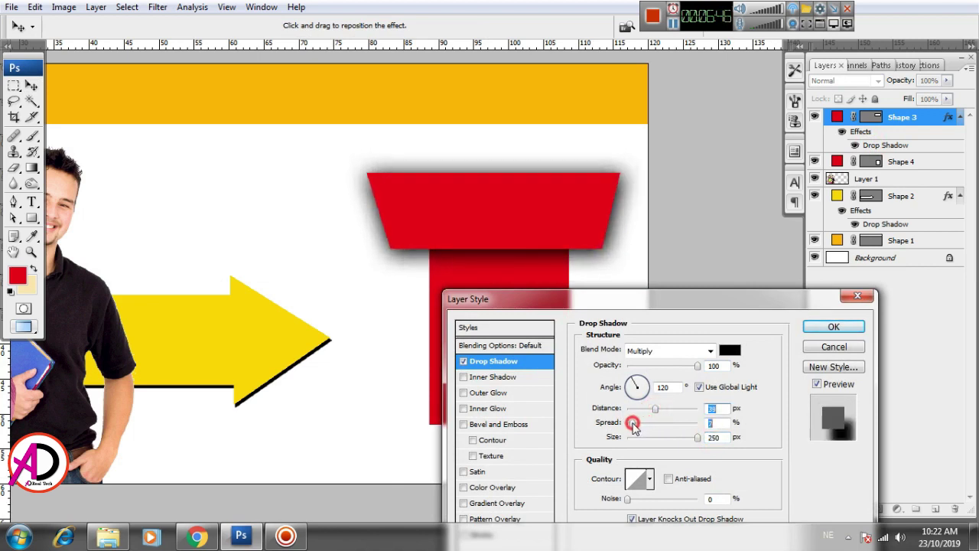
left_click(834, 326)
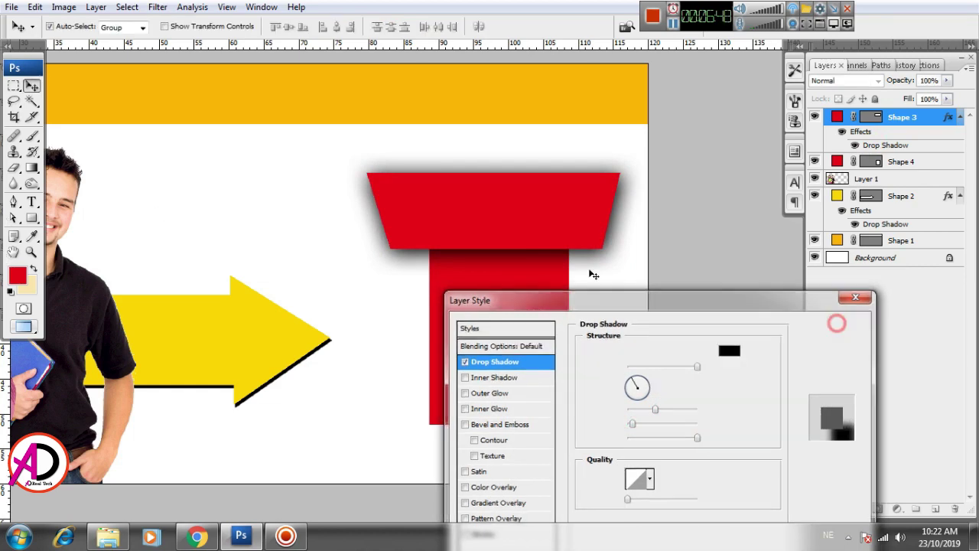
left_click_drag(623, 330, 592, 311)
Split the trapezoid's drop shadow onto its own layer, Shape 3's Drop Shadow, and select that layer
right_click(898, 151)
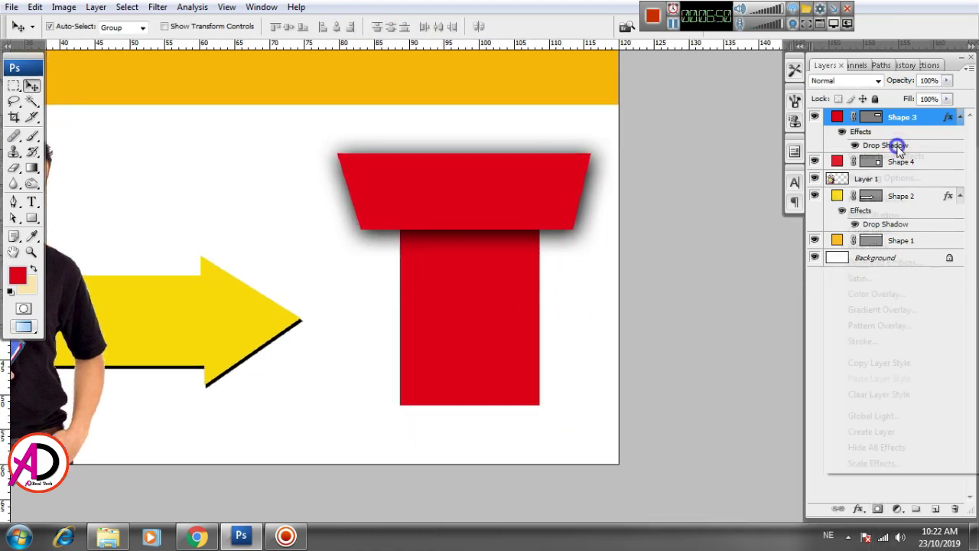
left_click(857, 435)
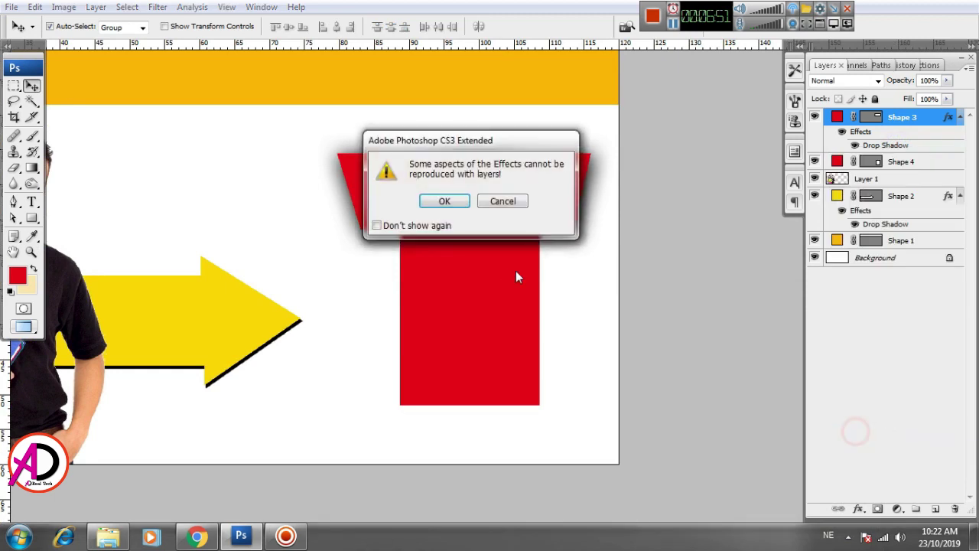
left_click(448, 199)
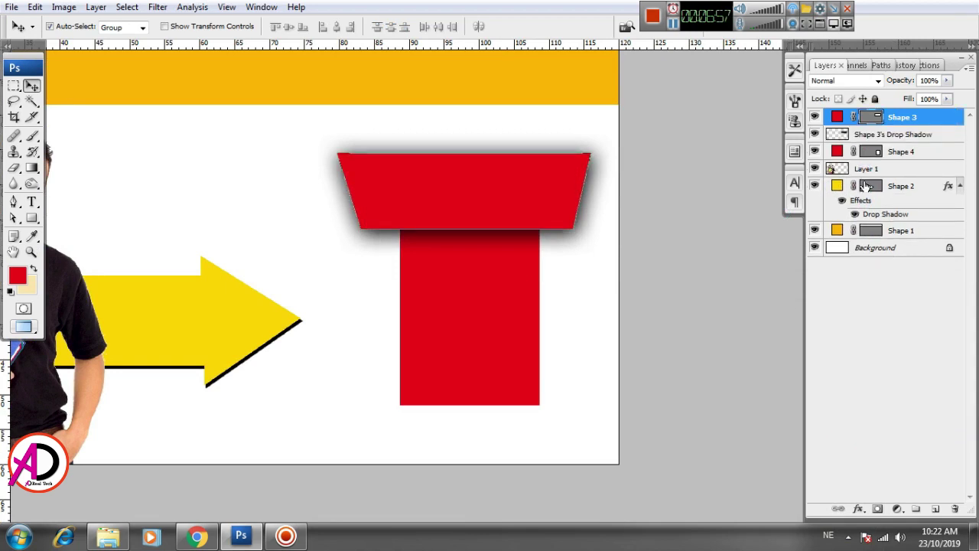
left_click(880, 136)
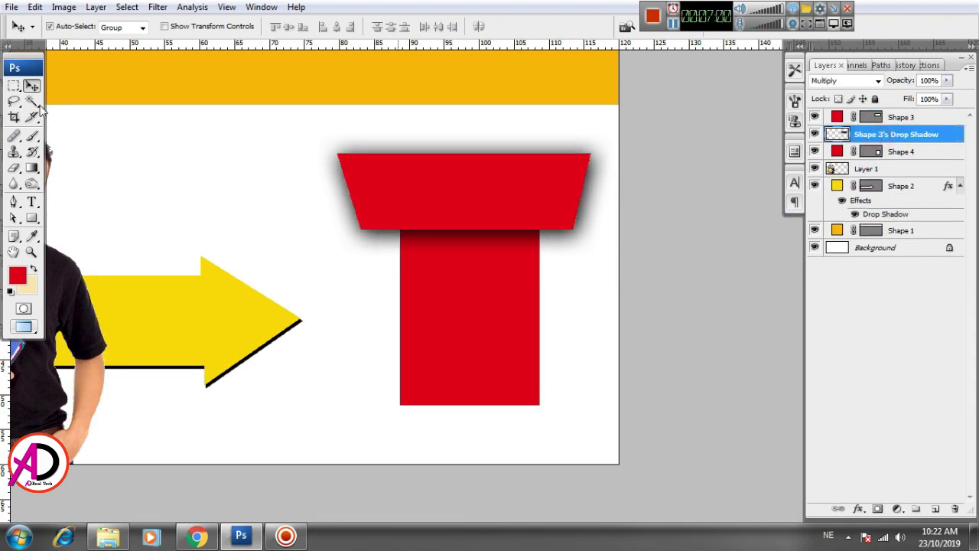
left_click(14, 86)
Fade the shadow's right end with a 50 px feathered selection
left_click_drag(351, 162, 658, 229)
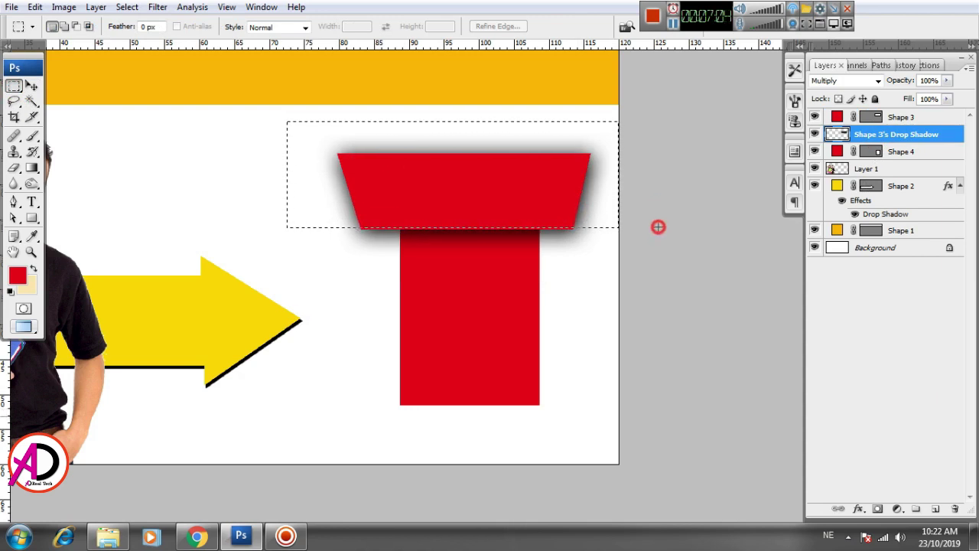
left_click_drag(658, 229, 658, 226)
key("Delete")
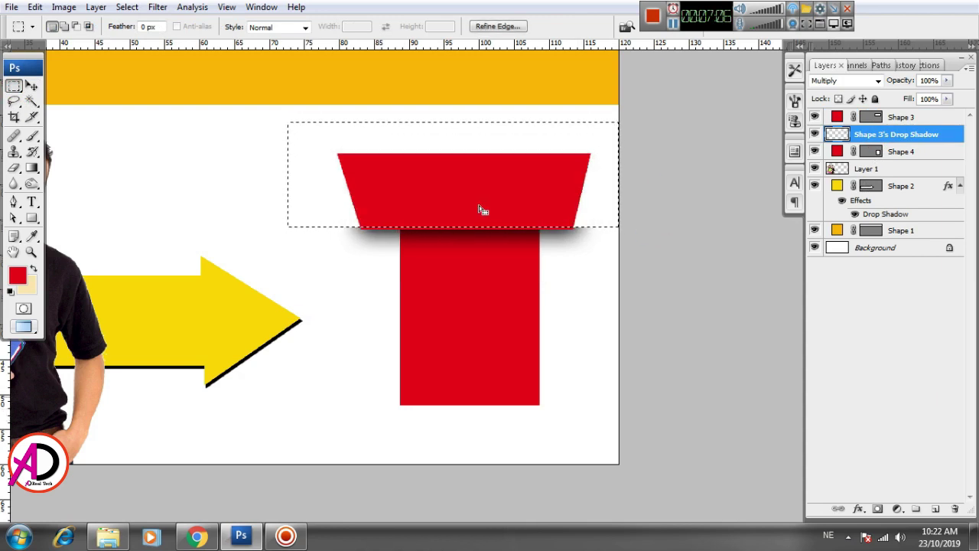
left_click(584, 280)
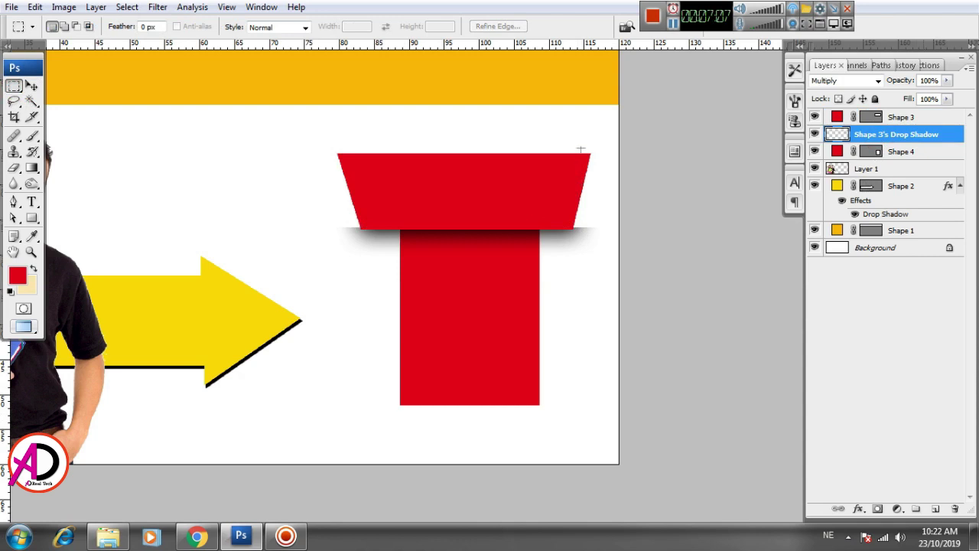
mouse_move(579, 134)
left_mouse_down()
mouse_move(597, 268)
mouse_move(587, 268)
left_mouse_up()
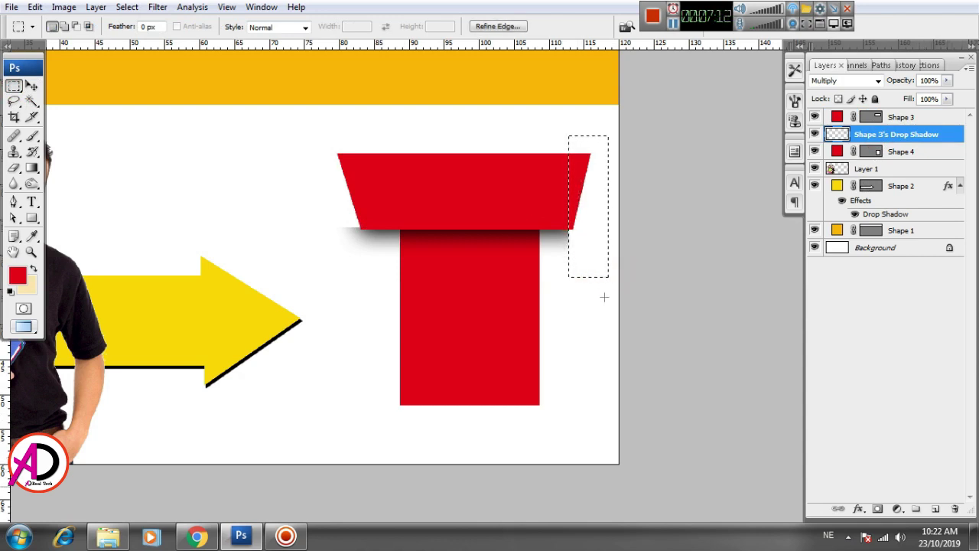
key("ctrl+alt+z")
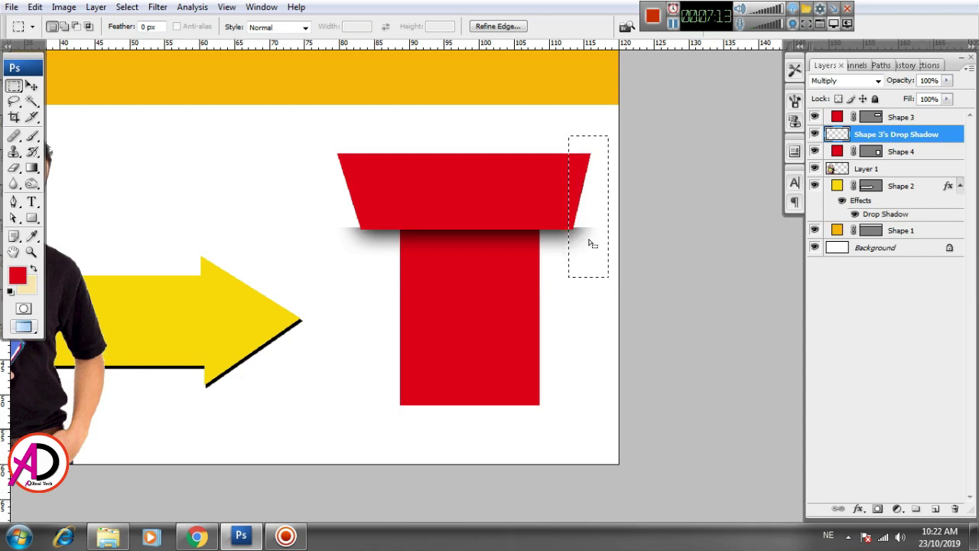
right_click(586, 236)
left_click(631, 281)
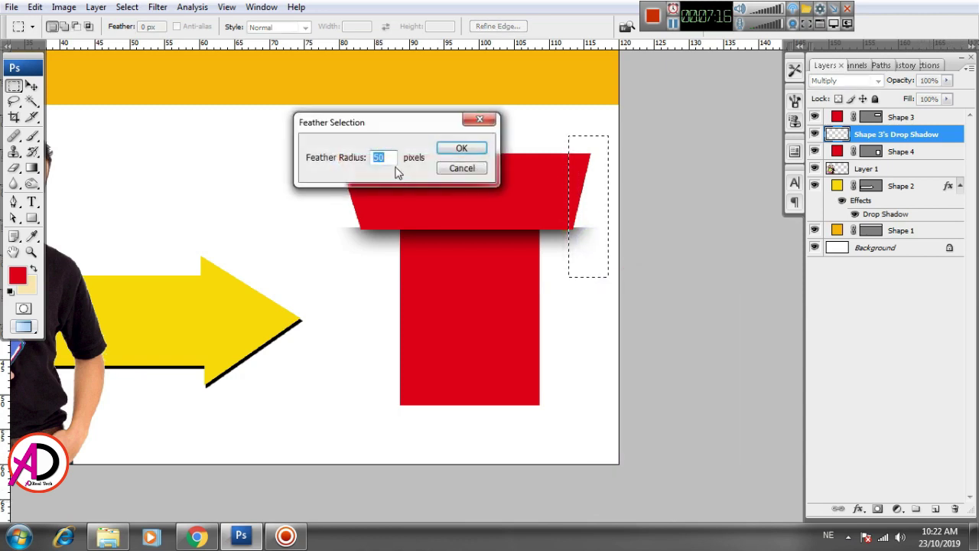
left_click(452, 151)
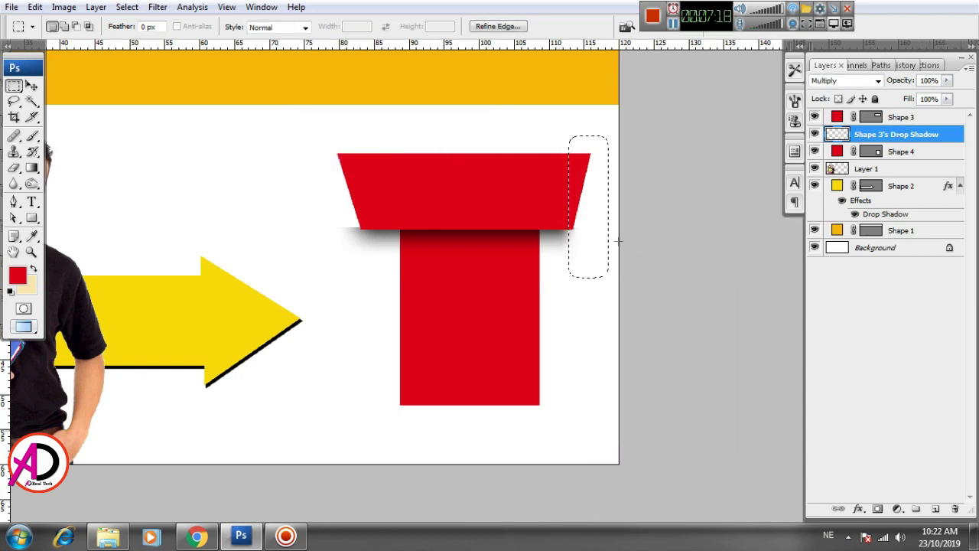
left_click(579, 335)
Fade the shadow's left end with a 50 px feathered selection too
left_click_drag(284, 138, 362, 292)
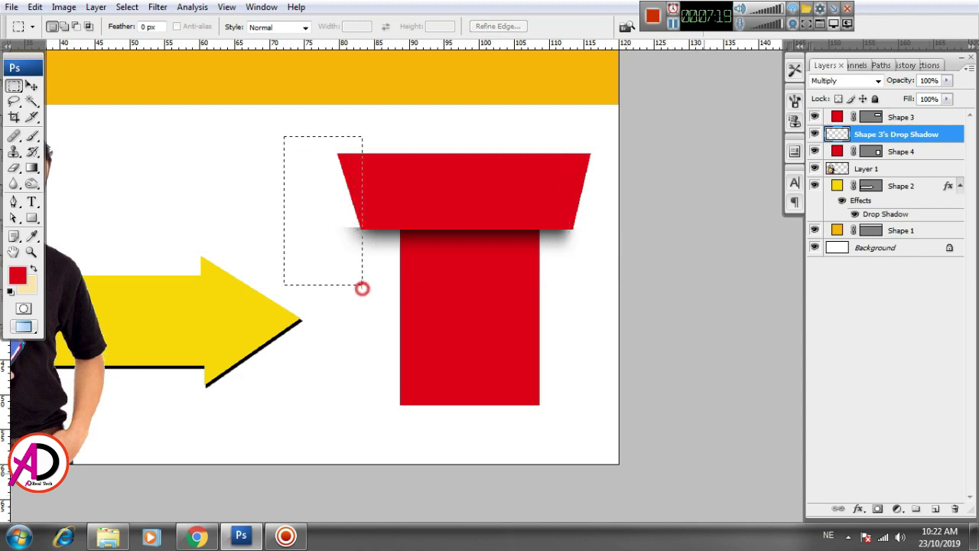
right_click(331, 220)
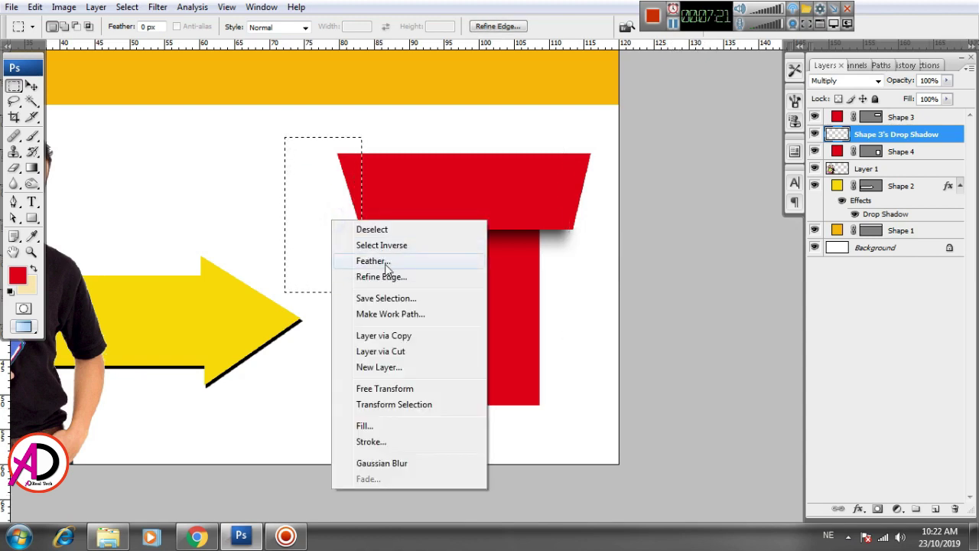
left_click(387, 262)
left_click(461, 146)
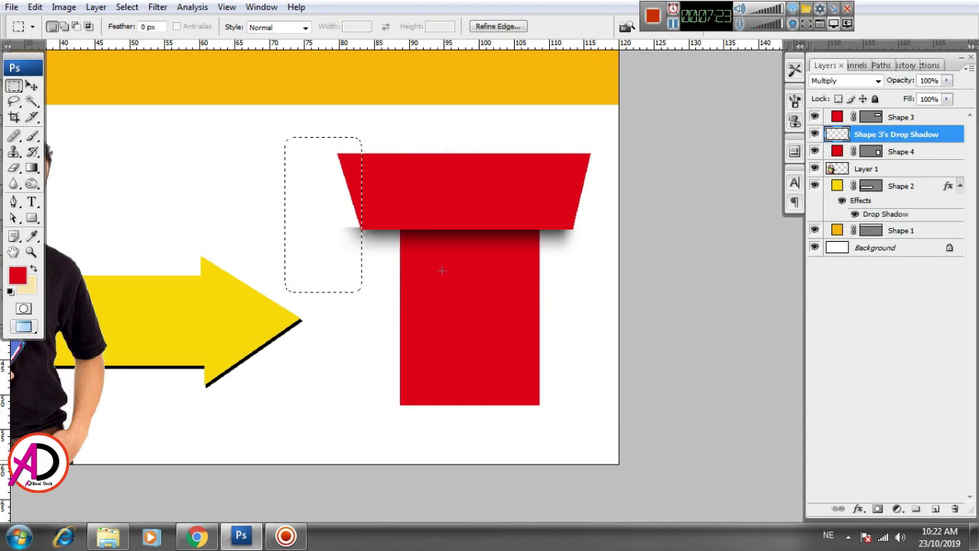
left_click(547, 304)
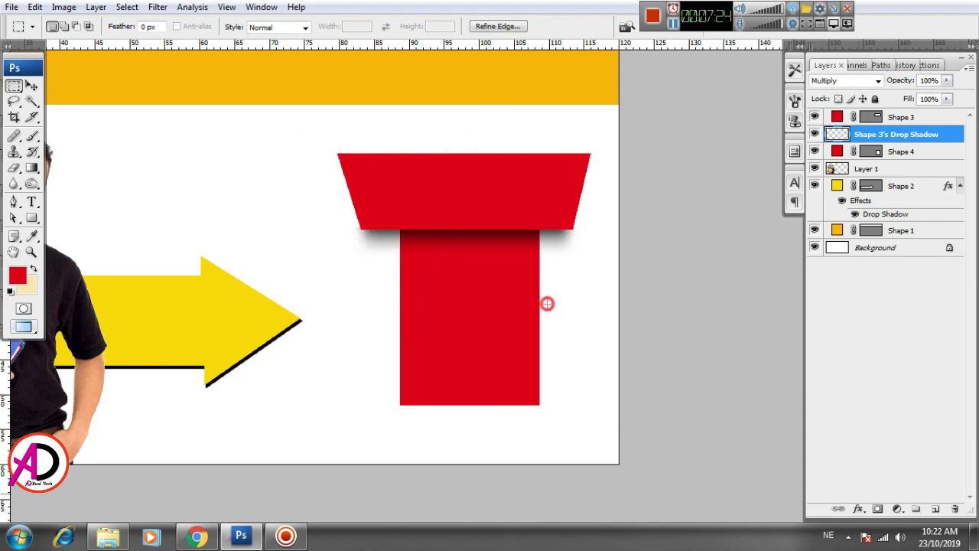
left_click(31, 86)
scroll(424, 288, "down", 3)
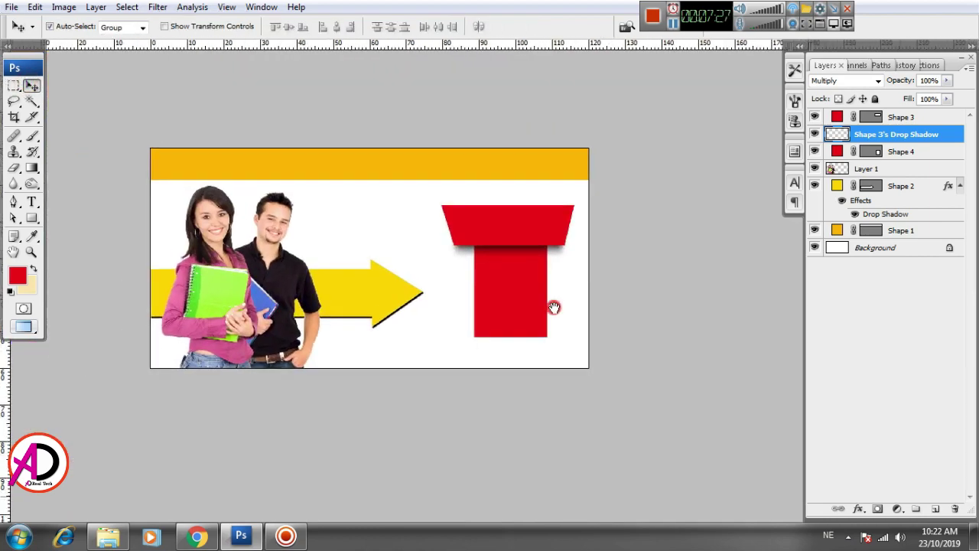
left_click(503, 317)
scroll(510, 326, "up", 2)
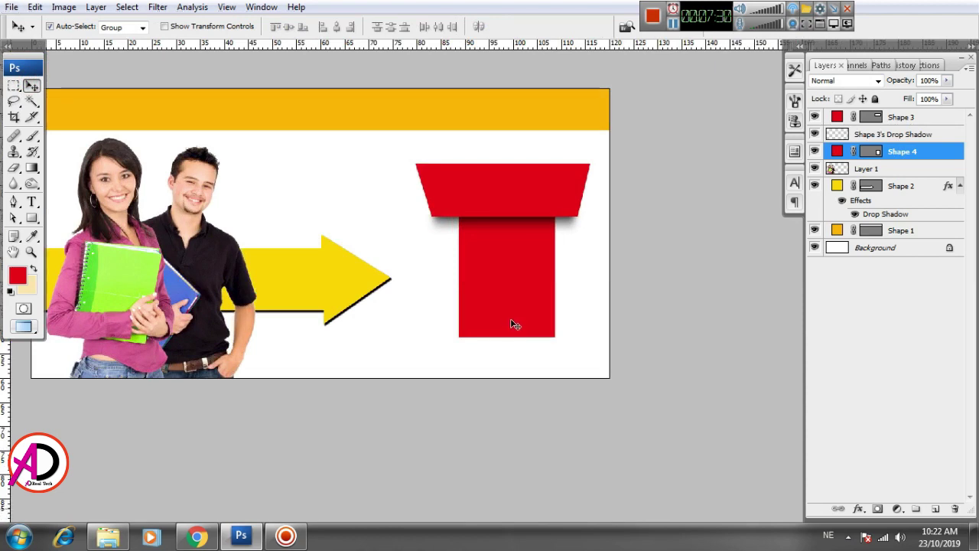
key("ctrl+t")
right_click(536, 314)
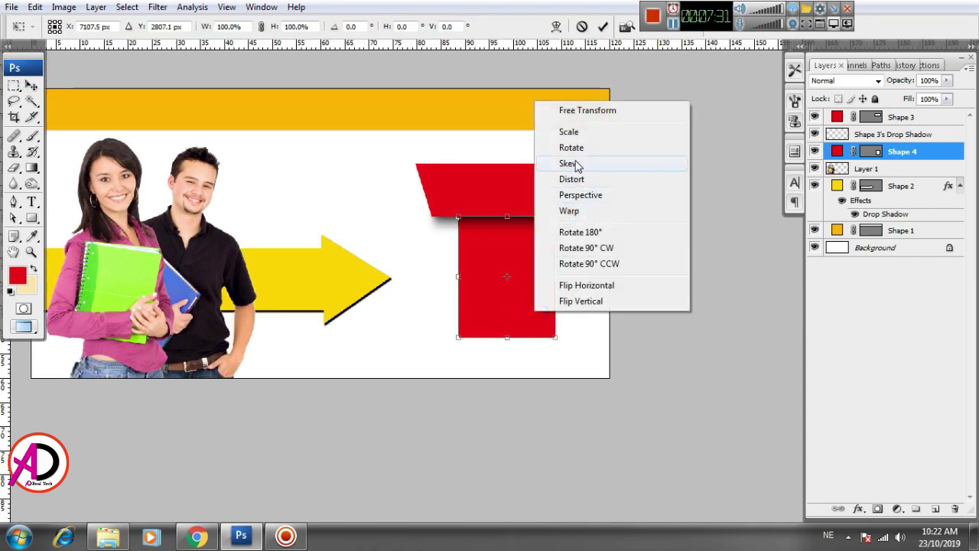
left_click(509, 336)
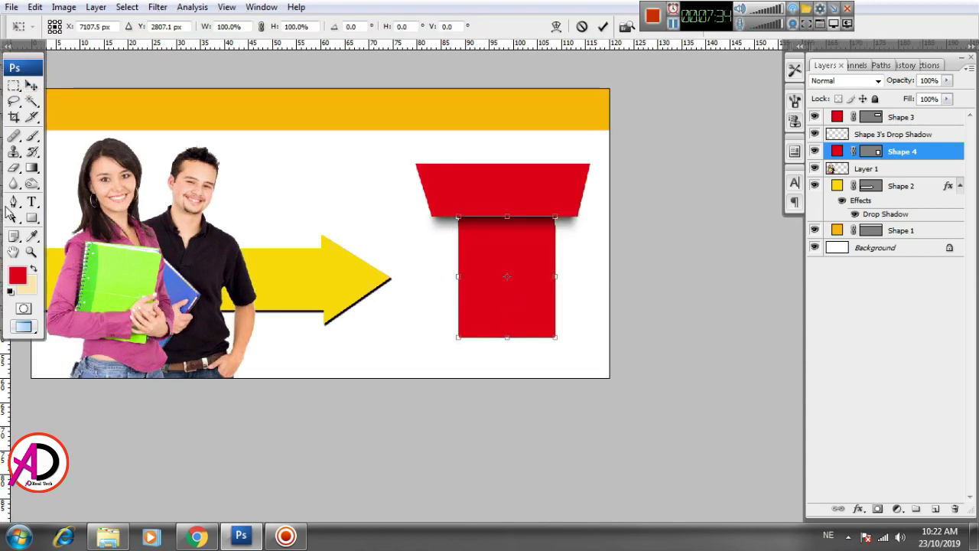
left_click(11, 220)
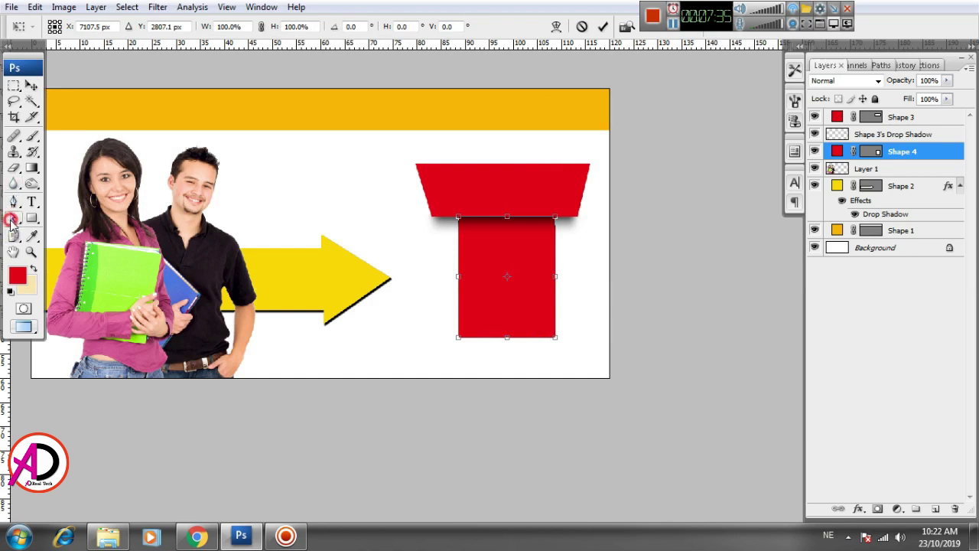
right_click(506, 337)
left_click(533, 348)
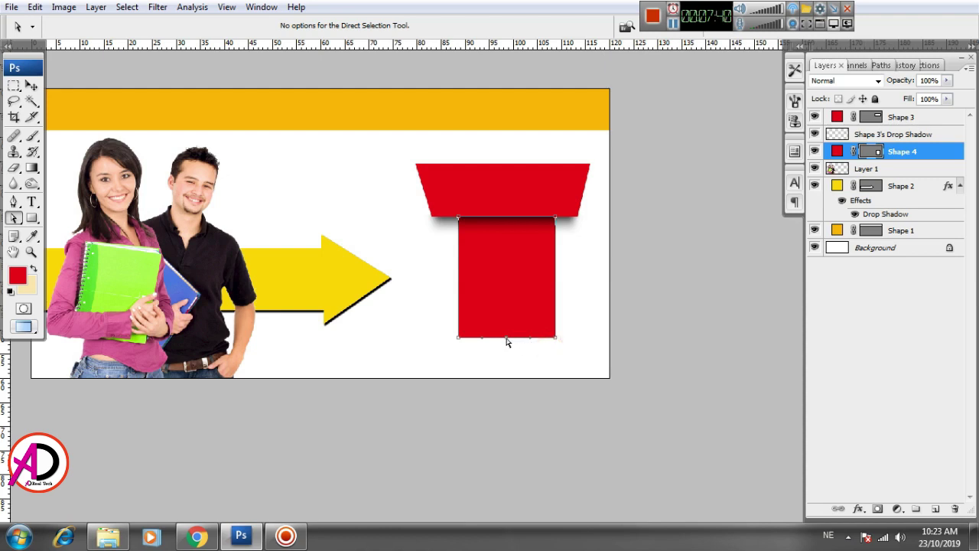
left_click_drag(507, 338, 507, 328)
key("alt+bracketright")
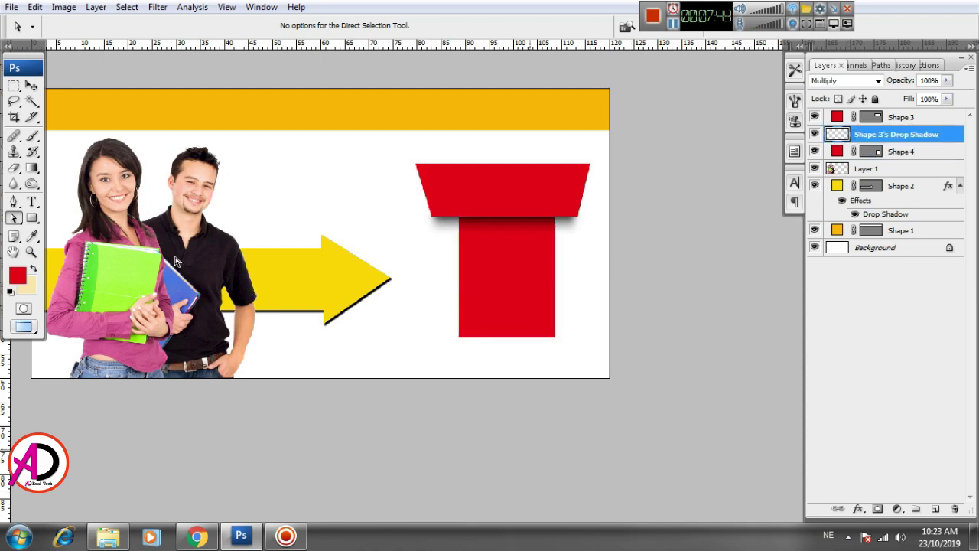
Pick the Add Anchor Point Tool and make the red strip's layer, Shape 4, active
left_click(13, 201)
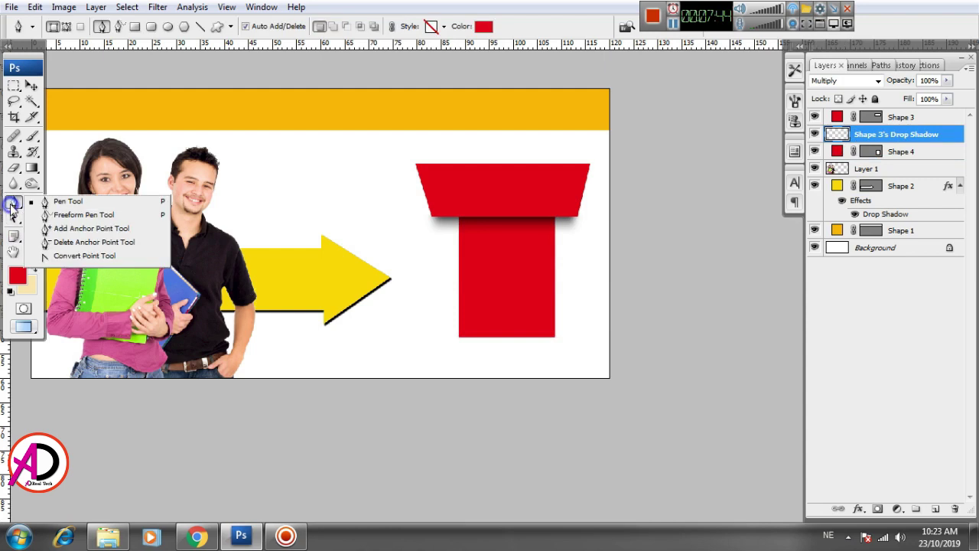
left_click(70, 230)
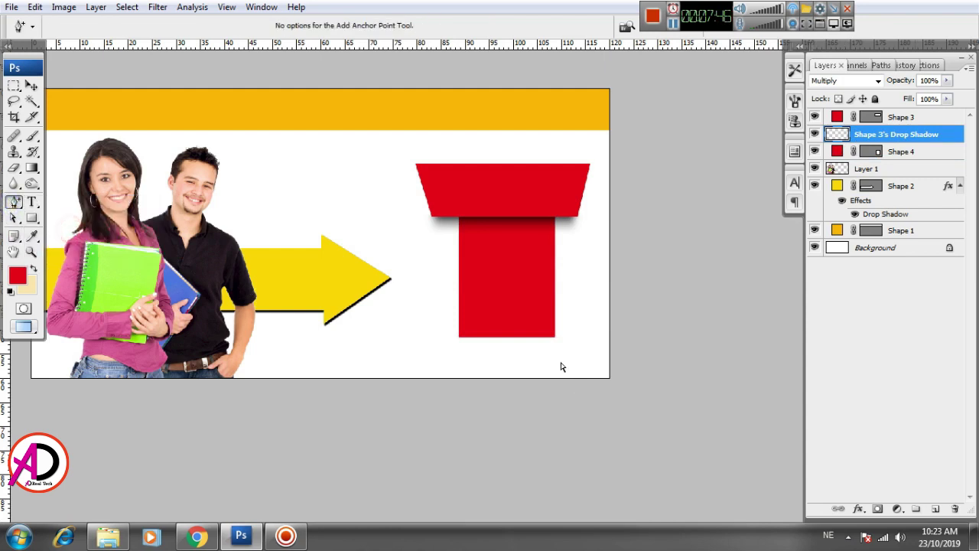
right_click(507, 341)
key("Escape")
left_click(504, 339)
left_click(490, 209)
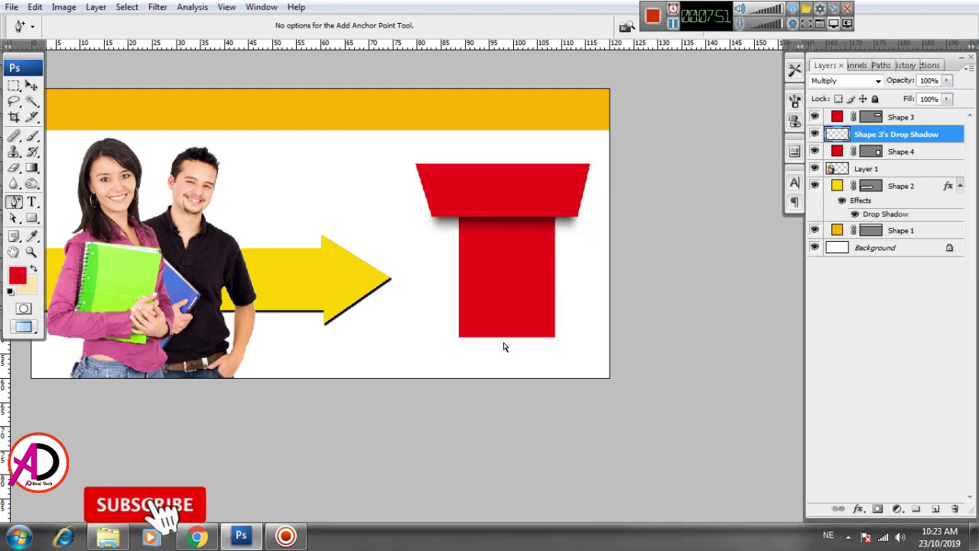
right_click(507, 342)
key("Escape")
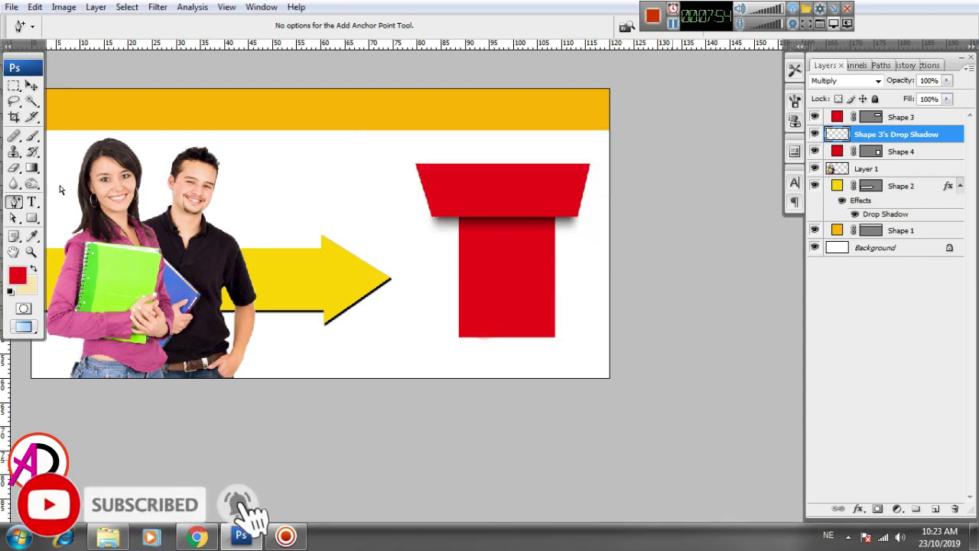
left_click(528, 296)
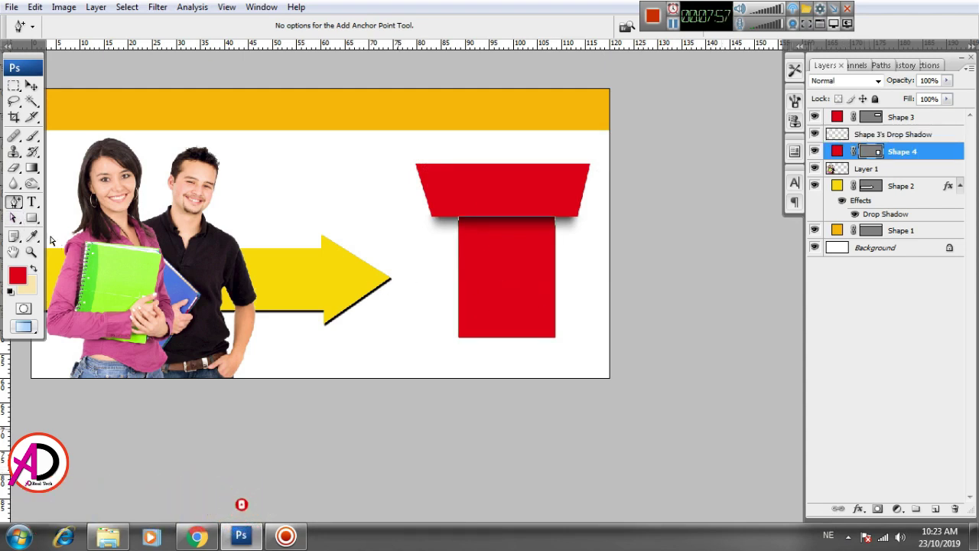
Add a point at the bottom edge's middle and raise it slightly into a shallow curve
right_click(505, 344)
left_click(511, 347)
left_click_drag(506, 339, 506, 321)
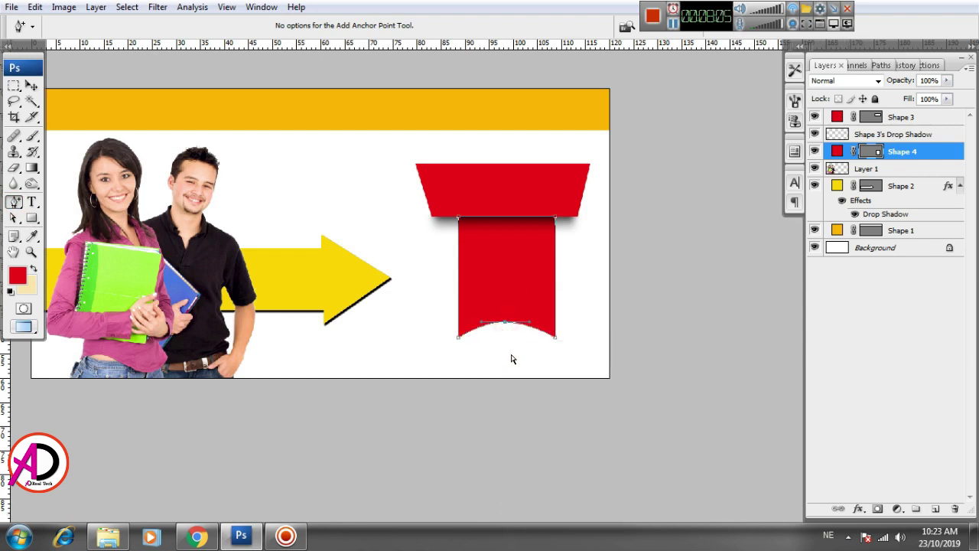
key("ctrl+z")
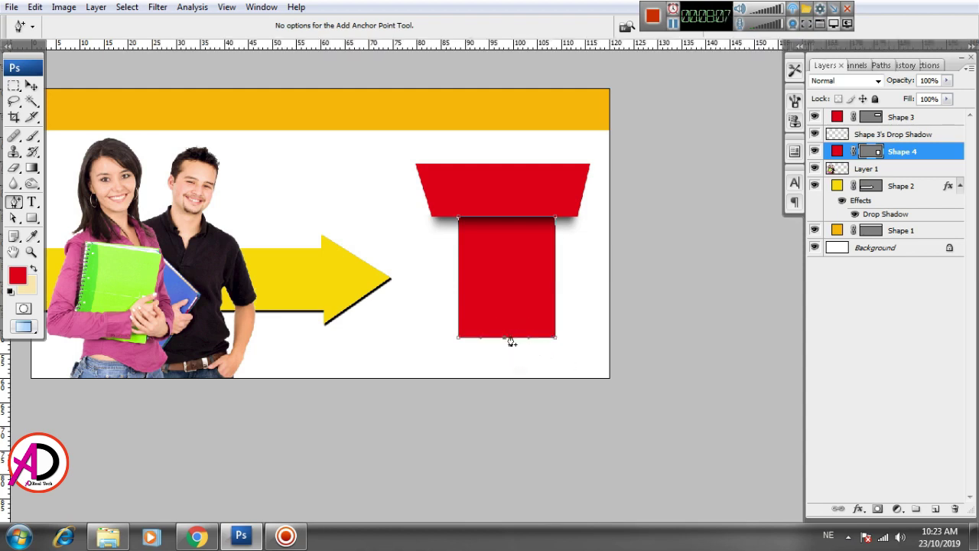
left_click_drag(506, 338, 507, 330)
left_click(520, 349)
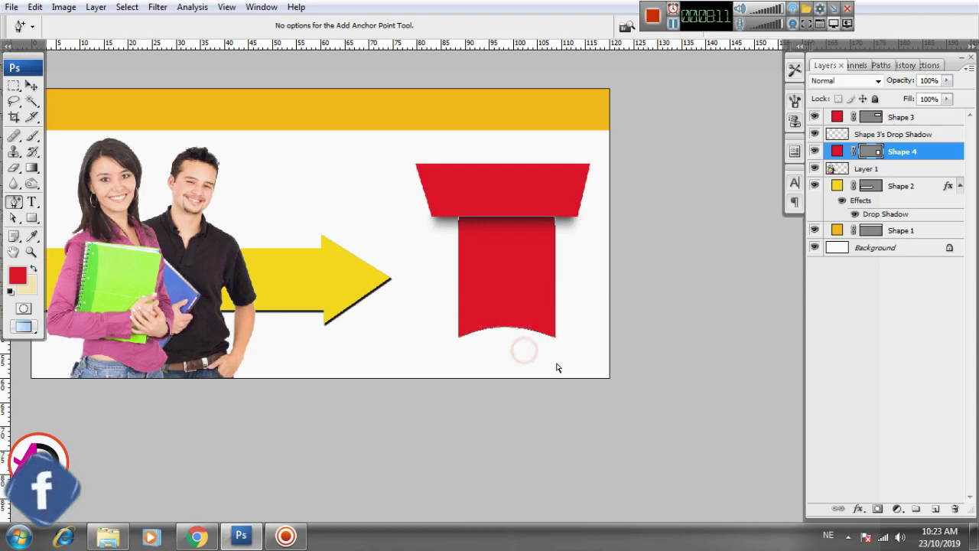
left_click(31, 87)
Select ribbon pieces Shape 3 and Shape 4 together and realign them over their shadow
left_click(398, 280)
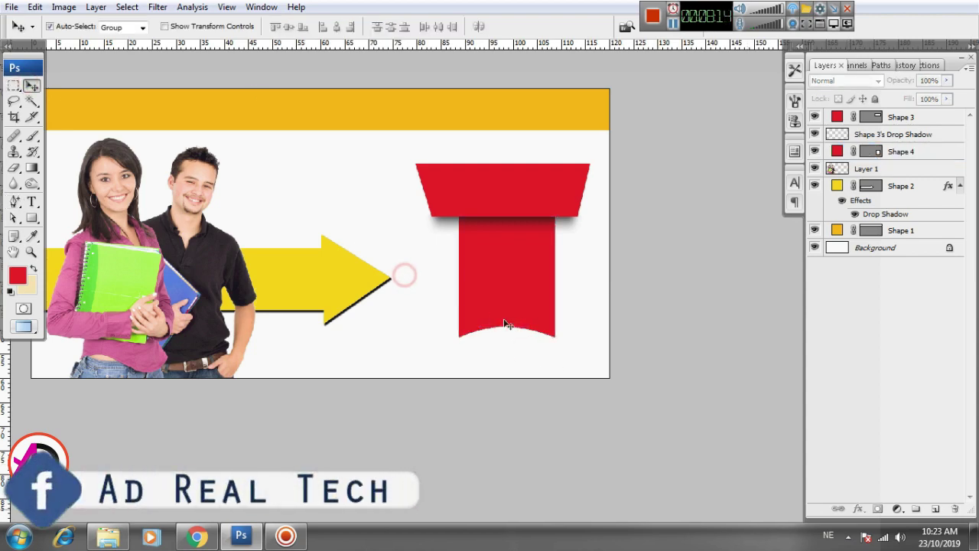
key("ctrl+minus")
left_click(608, 318)
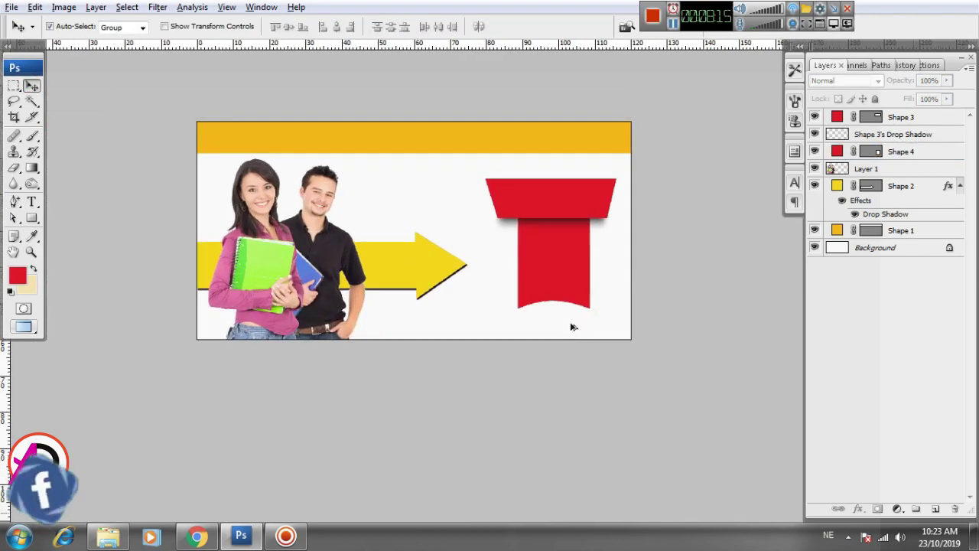
left_click(574, 335)
left_click(539, 193)
left_click(551, 280, "shift")
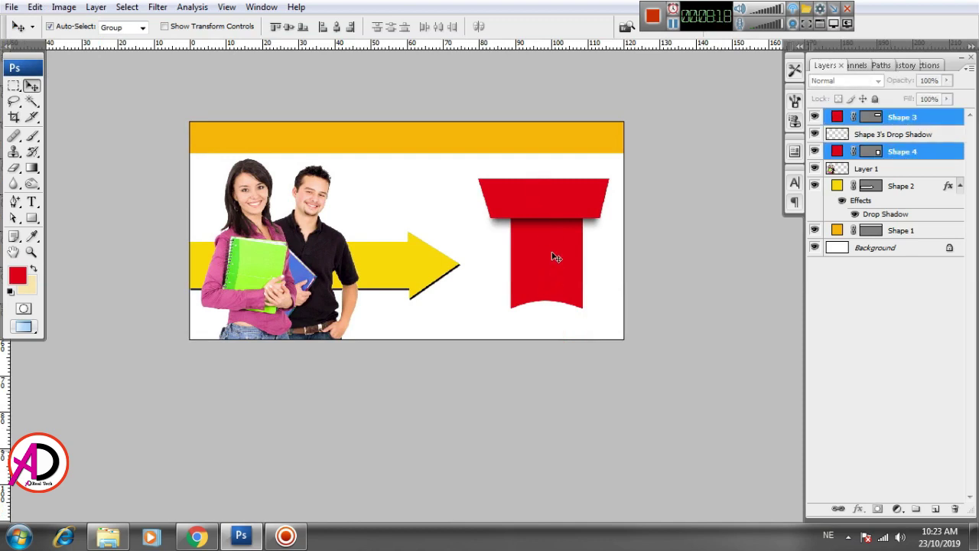
left_click_drag(555, 206, 552, 192)
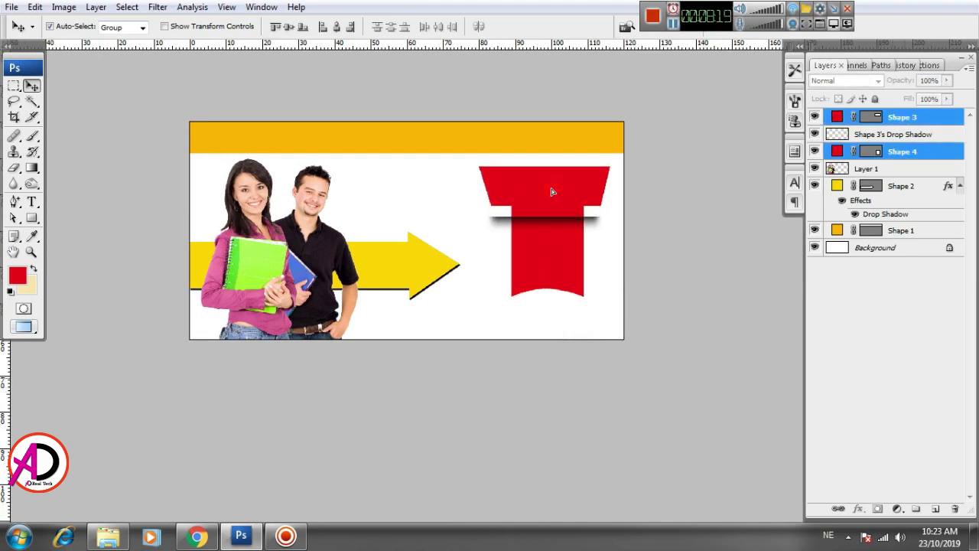
mouse_move(585, 237)
left_mouse_down()
mouse_move(584, 250)
mouse_move(540, 226)
left_mouse_up()
Add Shape 3's Drop Shadow and scale all three ribbon layers to about 92.9%
left_click(880, 135, "shift")
left_click(904, 119, "shift")
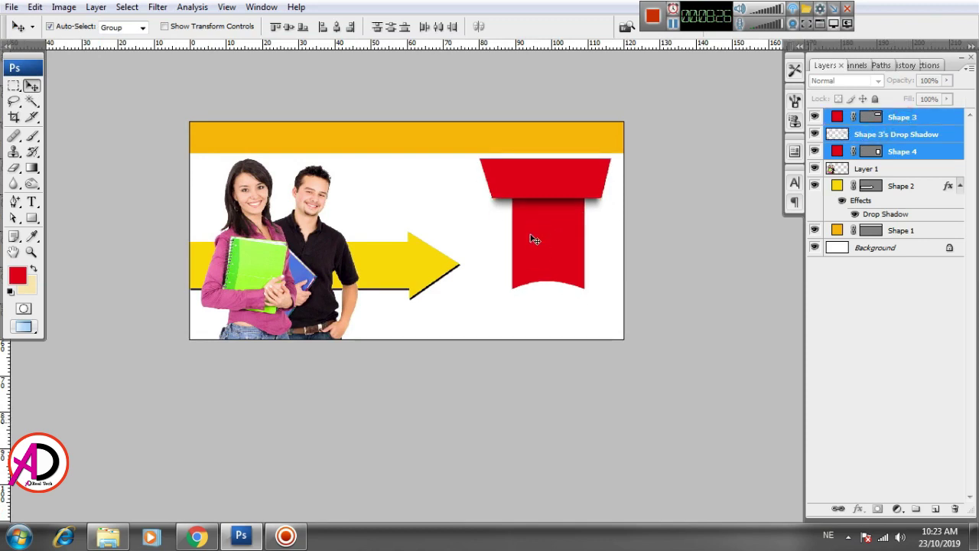
key("ctrl+t")
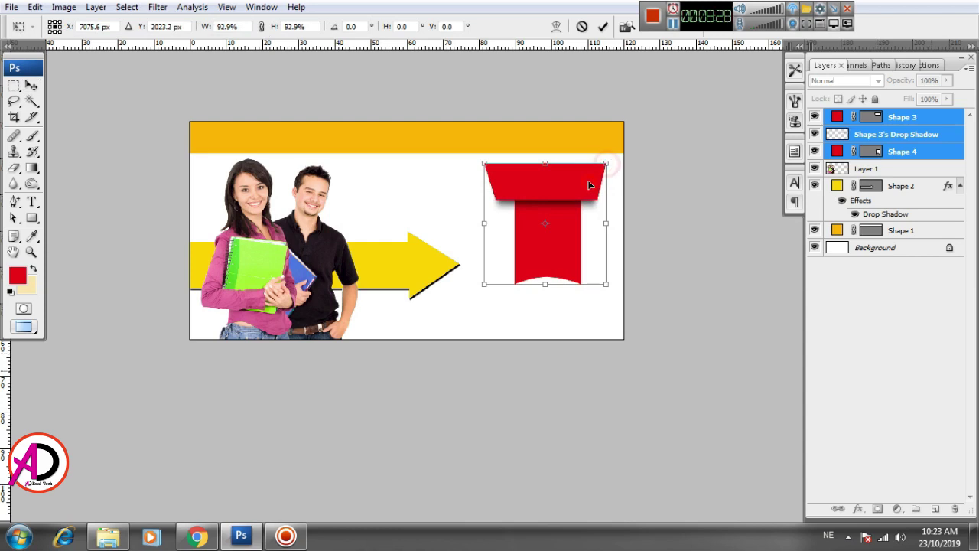
key("Return")
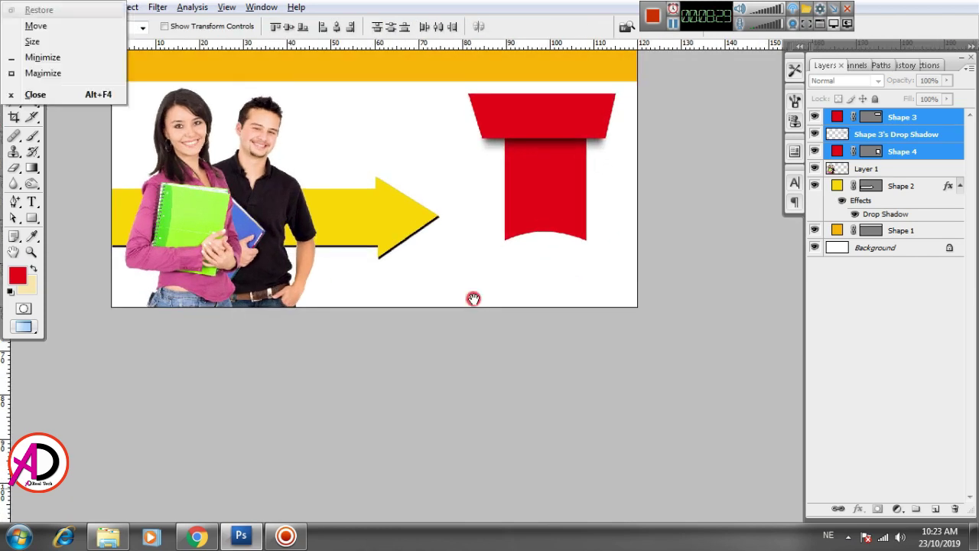
left_click(298, 218)
Nudge the students photo slightly to the left
key("Left")
key("Left")
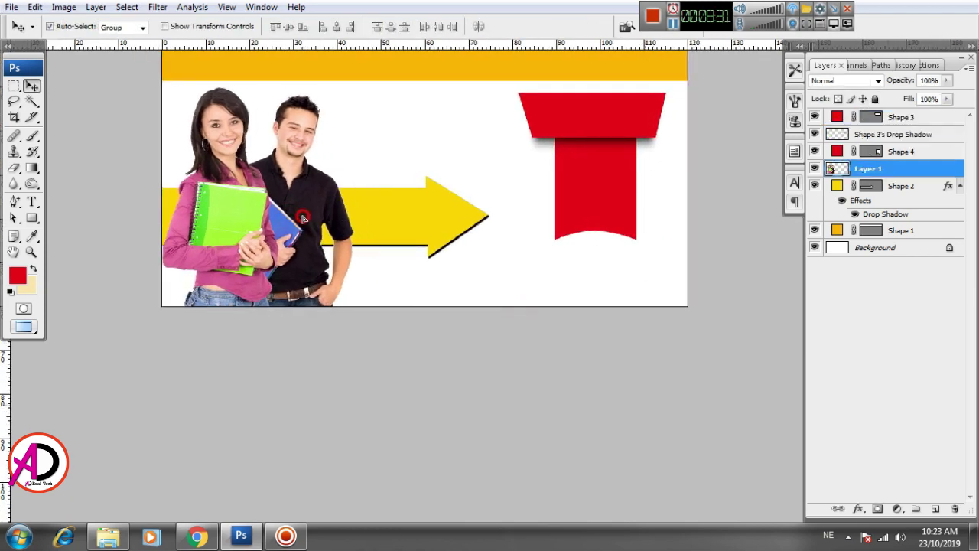
key("Left")
key("Left")
scroll(305, 218, "up", 3)
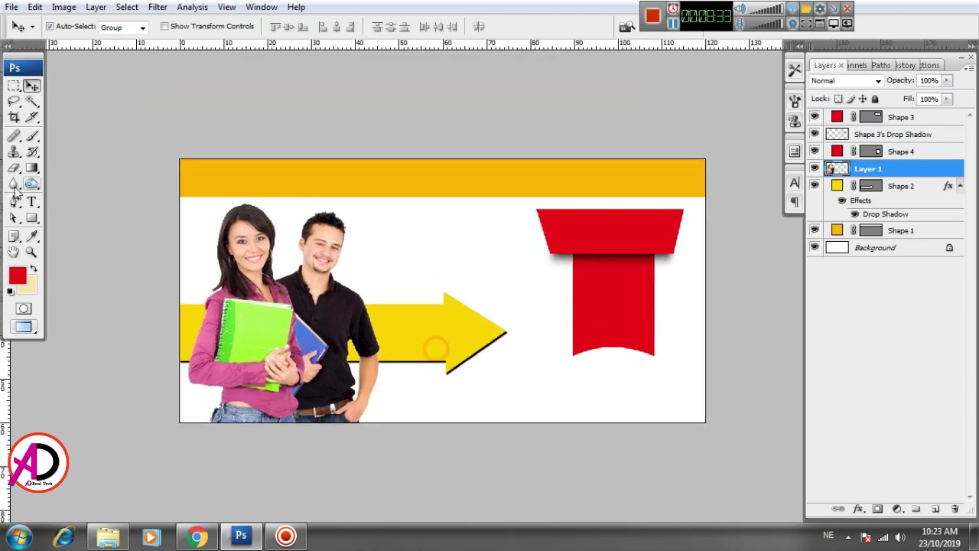
Type the headline LAND YOUR DESTINY above the arrow and commit it
key("t")
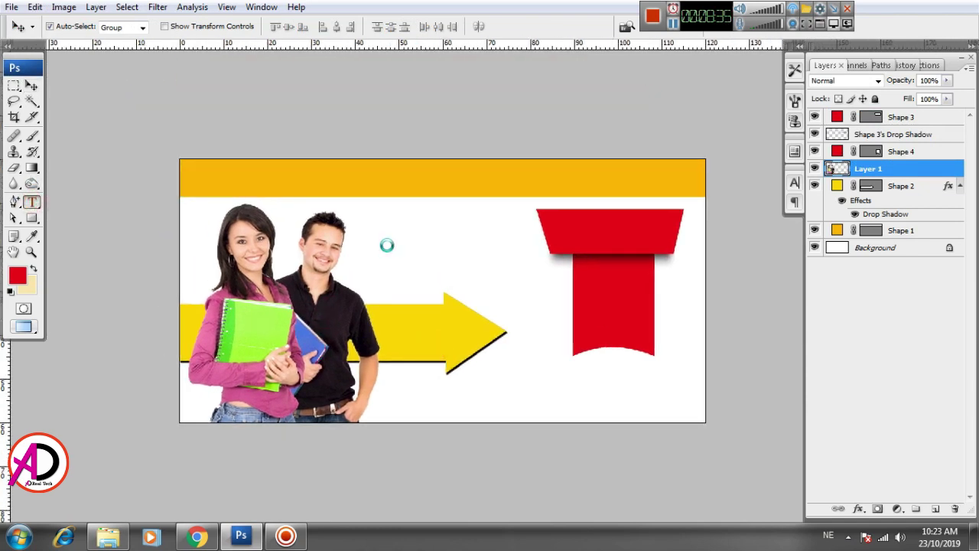
left_click(386, 245)
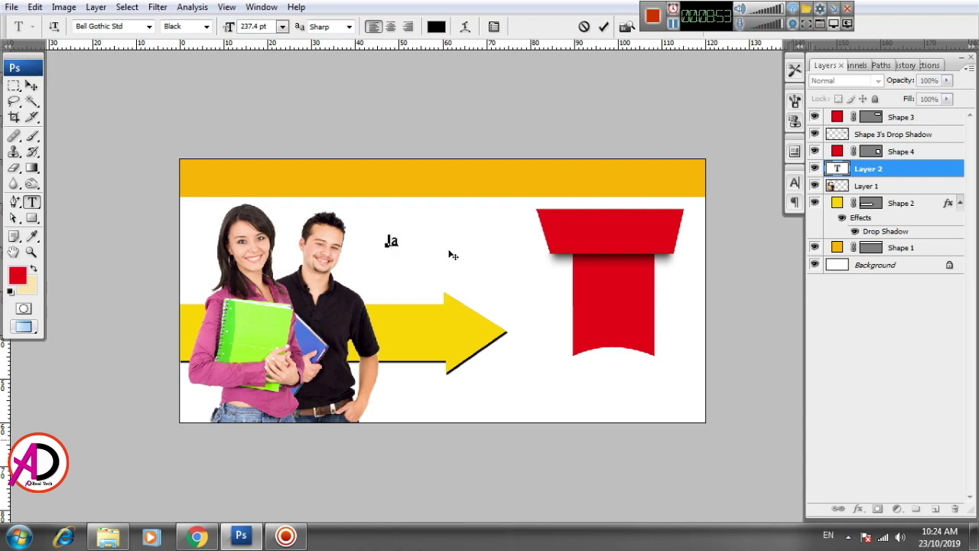
type("LAND ")
type("YOUR")
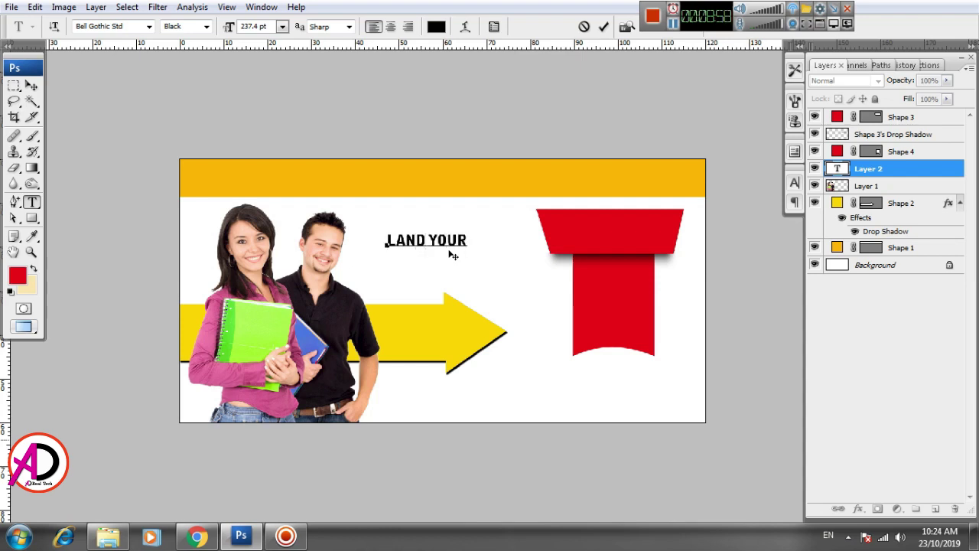
type(" DESTIN")
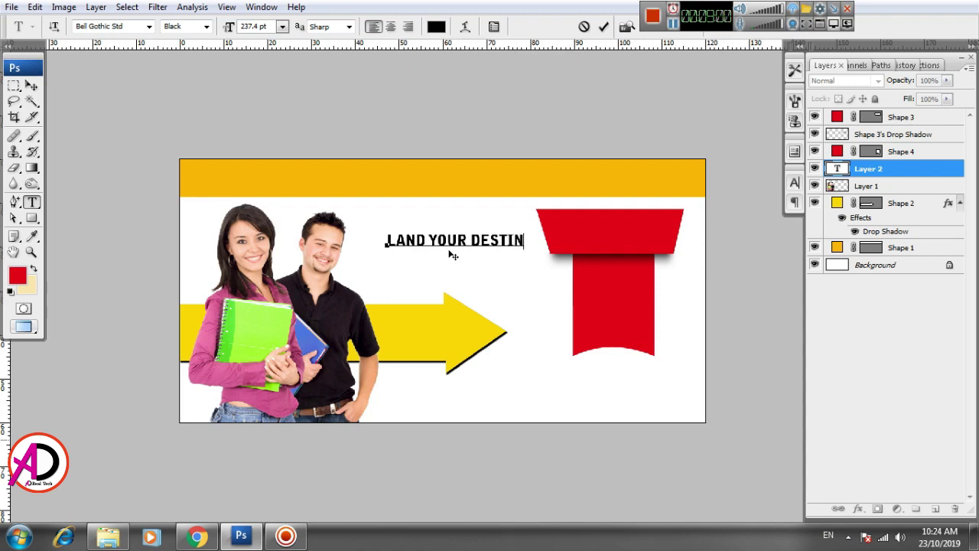
type("Y")
key("ctrl+Return")
Scale the headline to about 187% and move it onto the right of the top yellow bar
key("v")
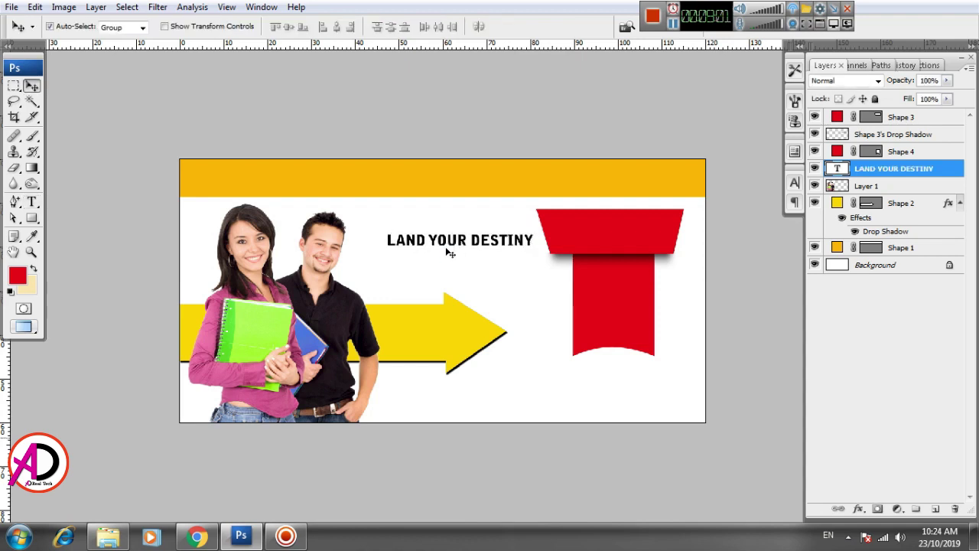
key("ctrl+t")
left_click_drag(539, 230, 571, 229)
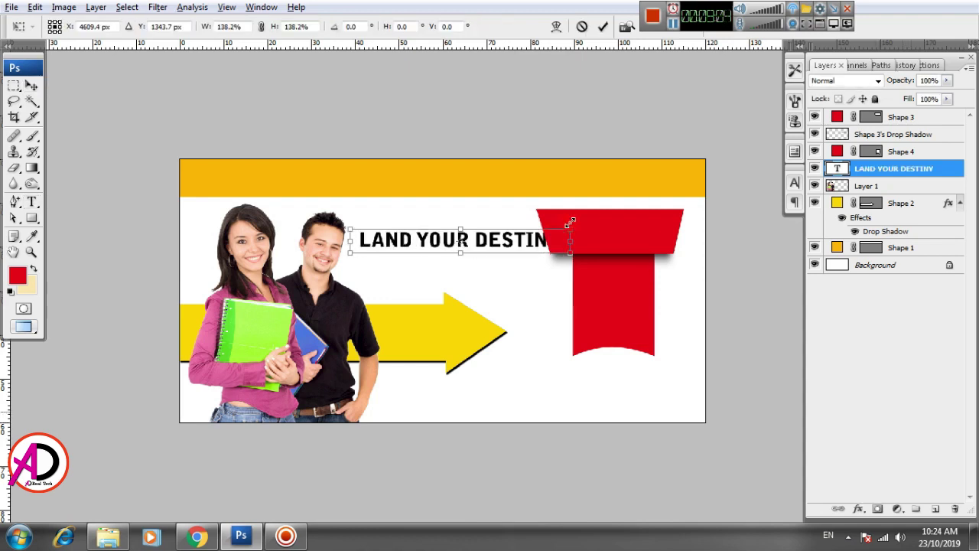
left_click_drag(497, 241, 501, 241)
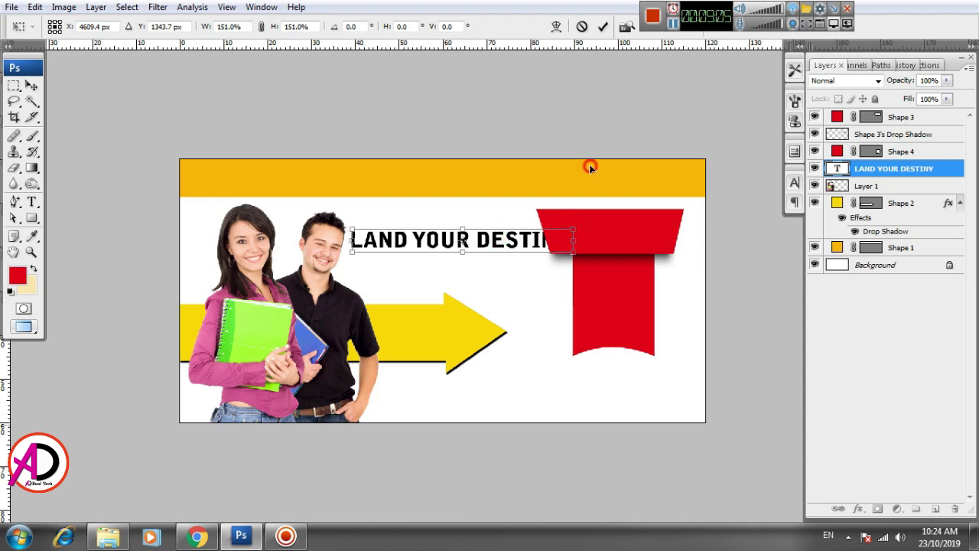
left_click_drag(590, 166, 590, 182)
left_click_drag(664, 192, 698, 194)
key("Return")
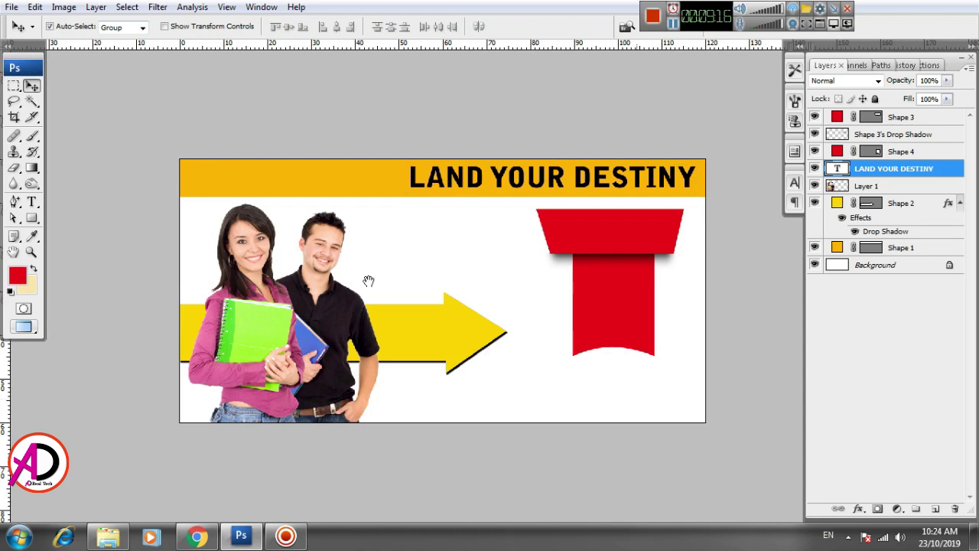
key("ctrl+minus")
key("ctrl+plus")
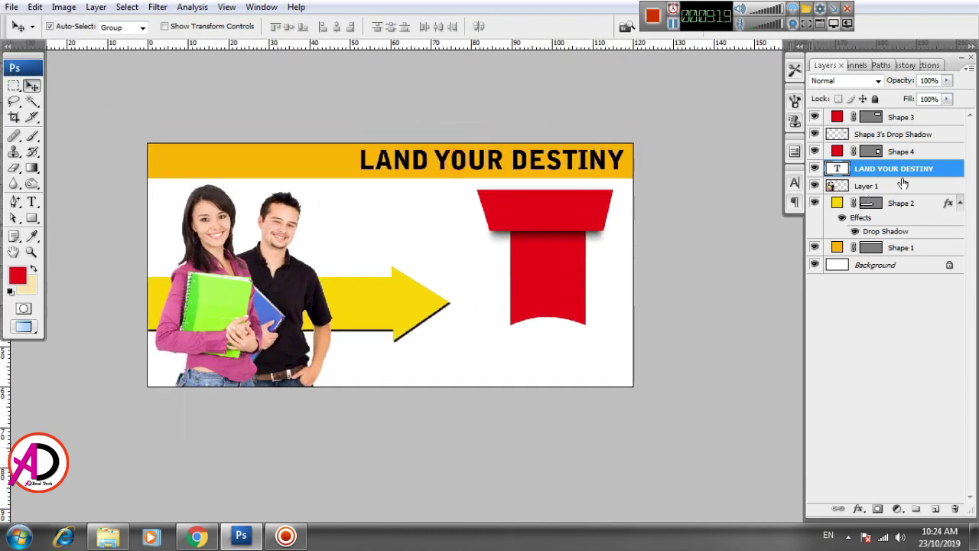
Recolour the headline text to a very dark navy (#010d39)
left_click(793, 185)
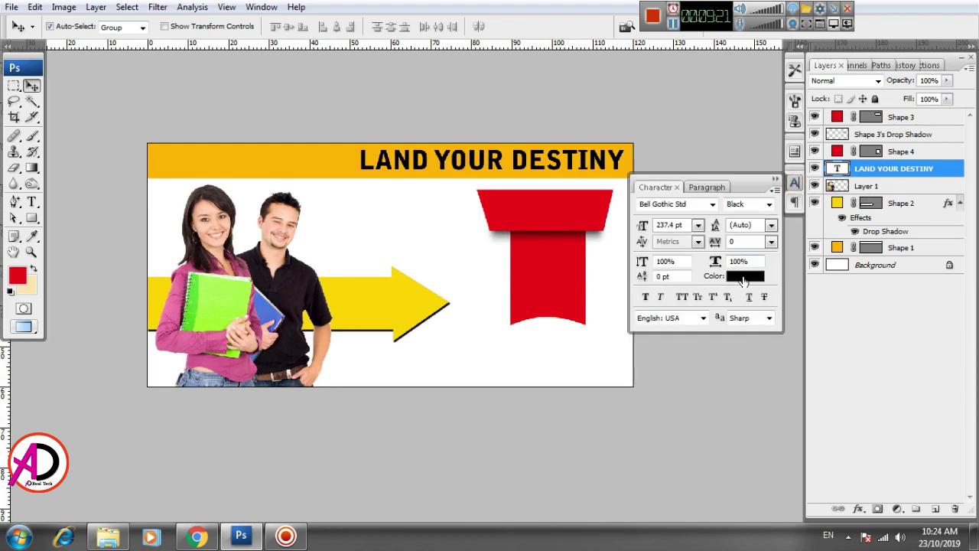
left_click(741, 275)
left_click(375, 310)
left_click(552, 202)
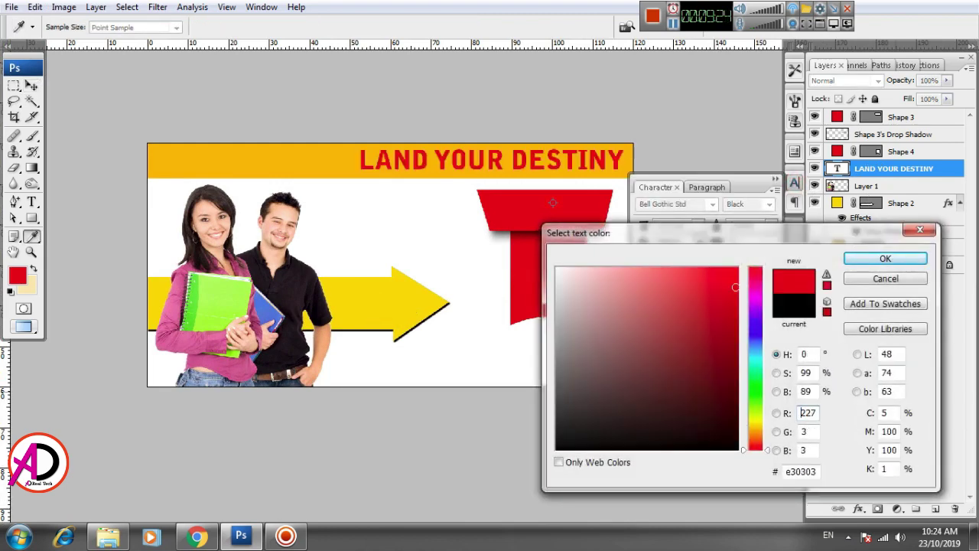
left_click(734, 340)
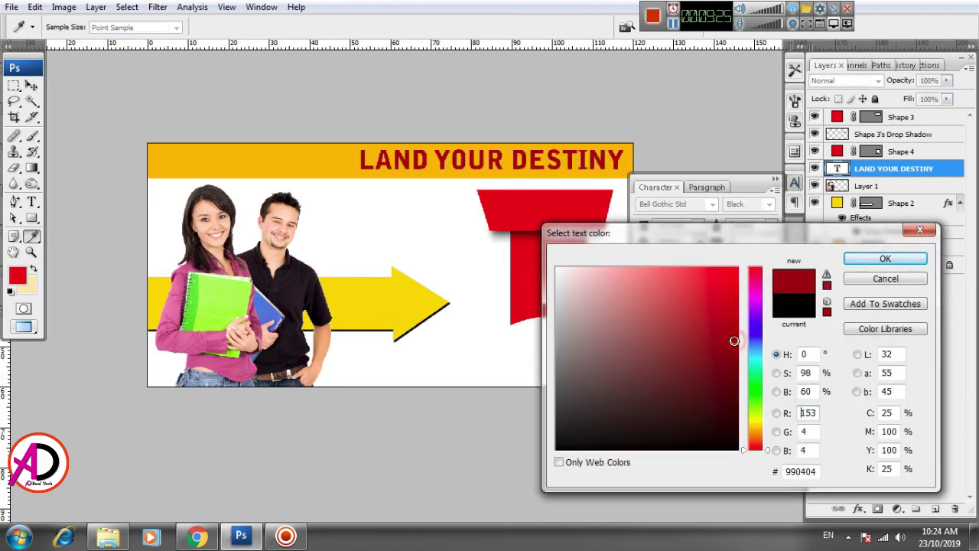
left_click(731, 291)
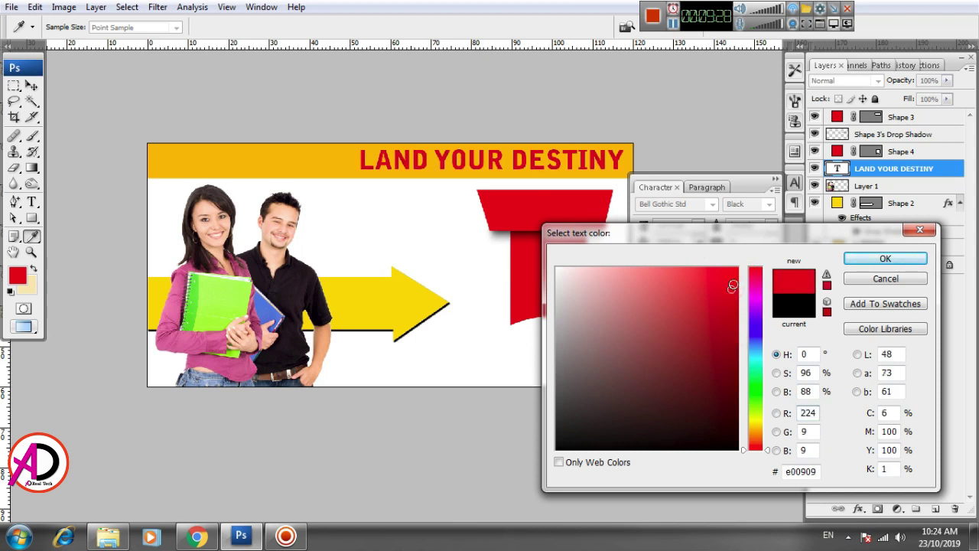
left_click_drag(733, 285, 739, 264)
mouse_move(755, 408)
left_mouse_down()
mouse_move(758, 425)
mouse_move(762, 339)
left_mouse_up()
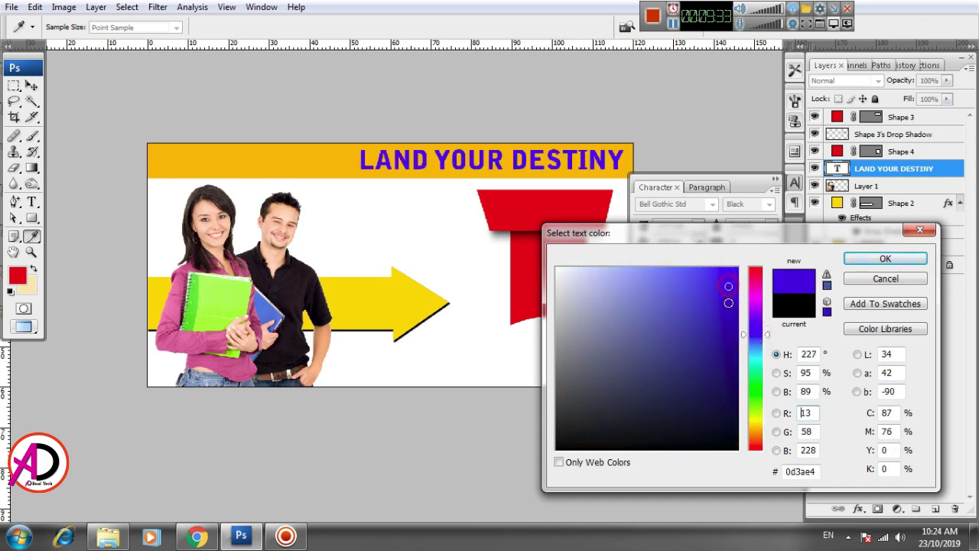
left_click_drag(728, 286, 732, 308)
left_click(730, 407)
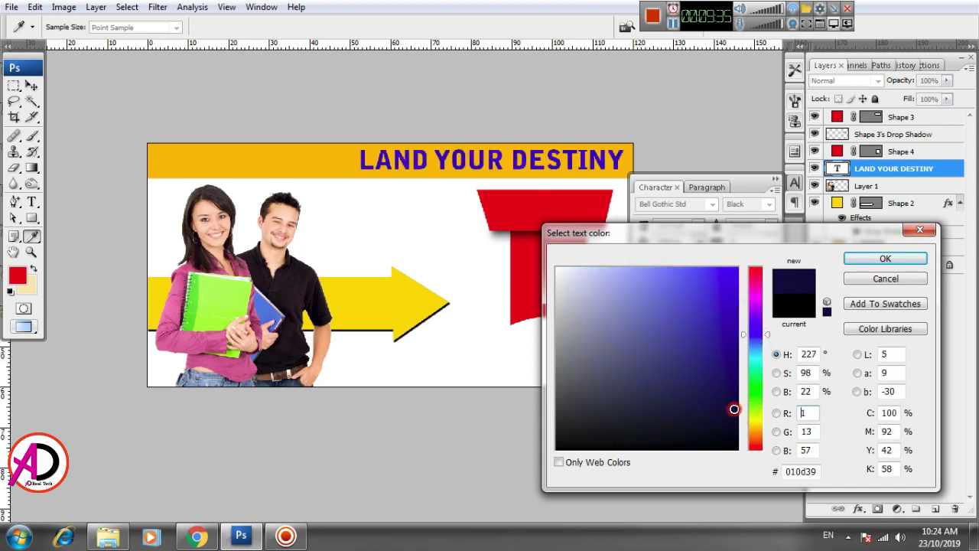
left_click(873, 260)
Pan and scroll the view around the banner
left_click_drag(512, 316, 437, 317)
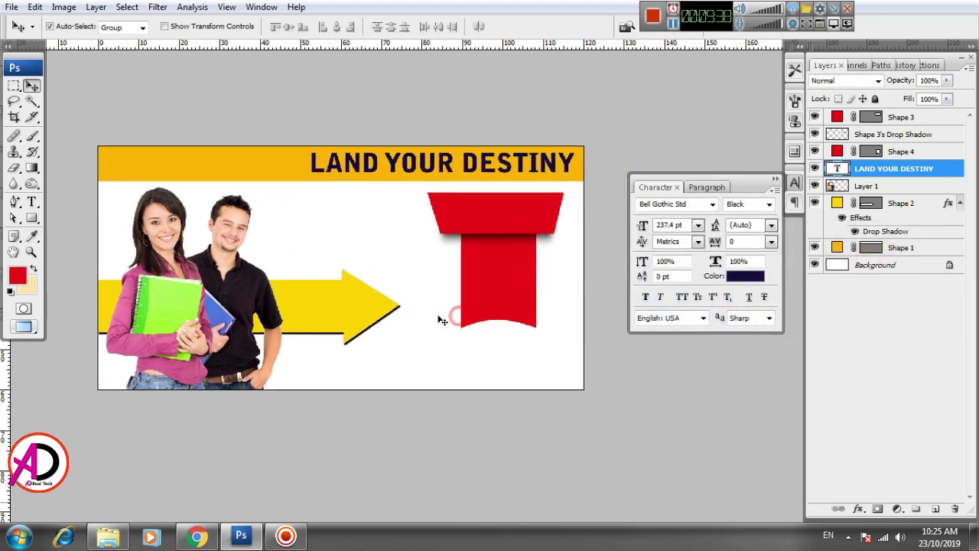
scroll(437, 317, "down", 2)
scroll(459, 378, "up", 1)
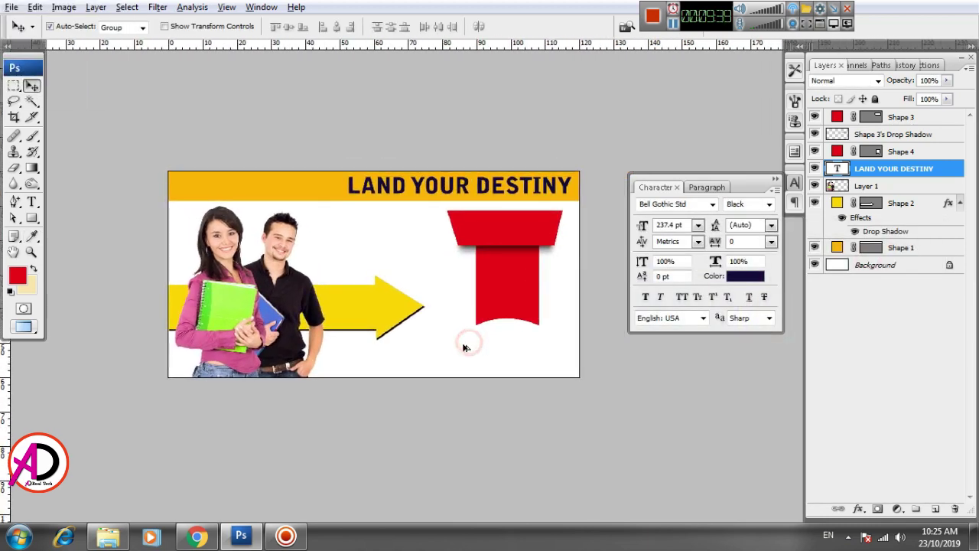
scroll(469, 342, "up", 2)
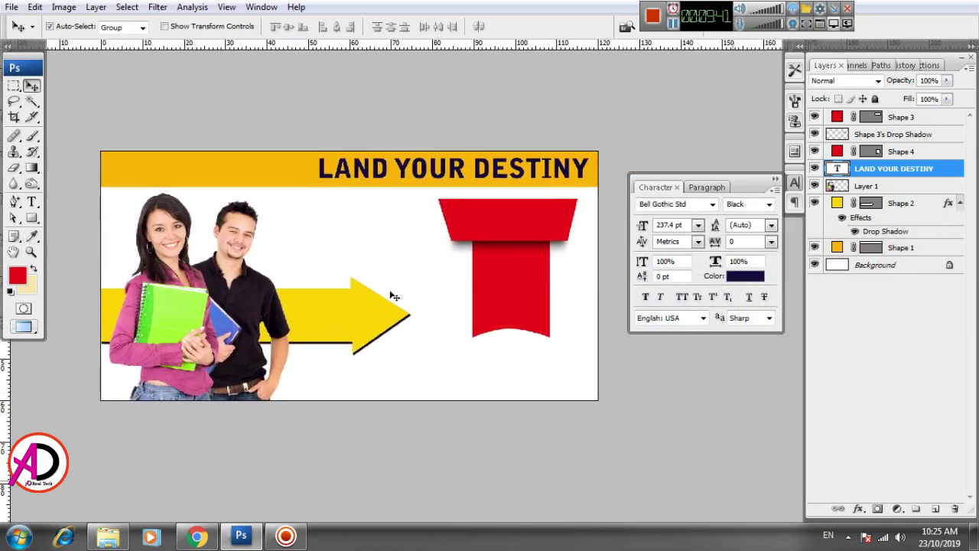
scroll(446, 335, "up", 2)
scroll(433, 382, "up", 2)
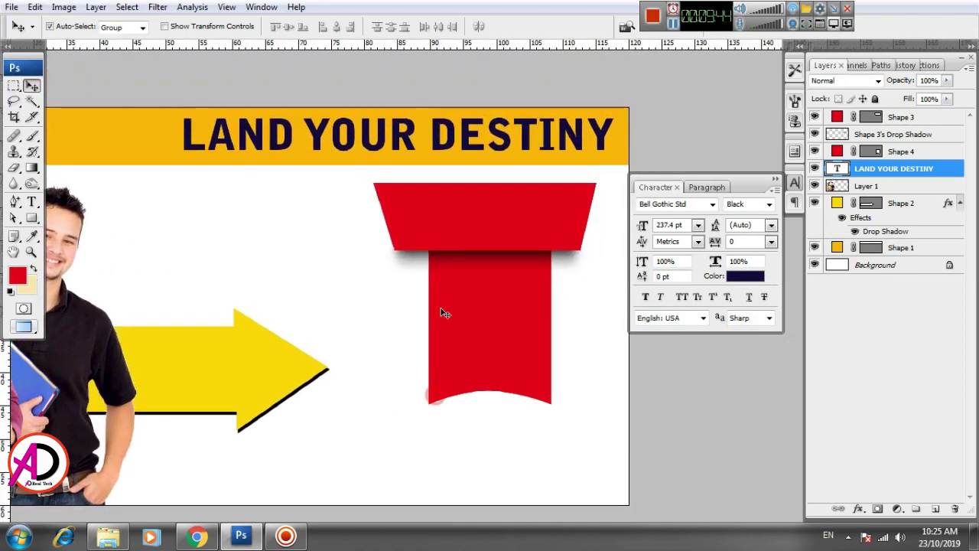
left_click(31, 201)
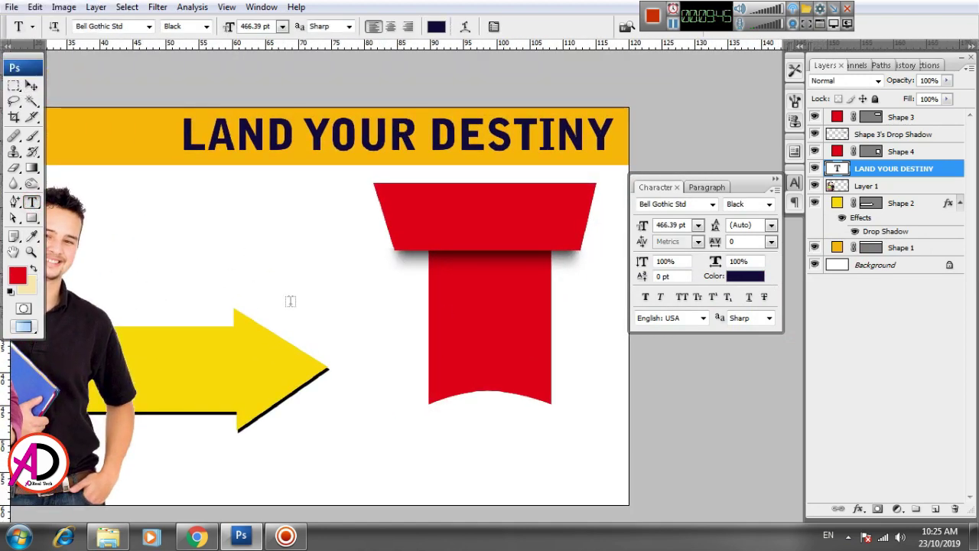
scroll(428, 345, "up", 1)
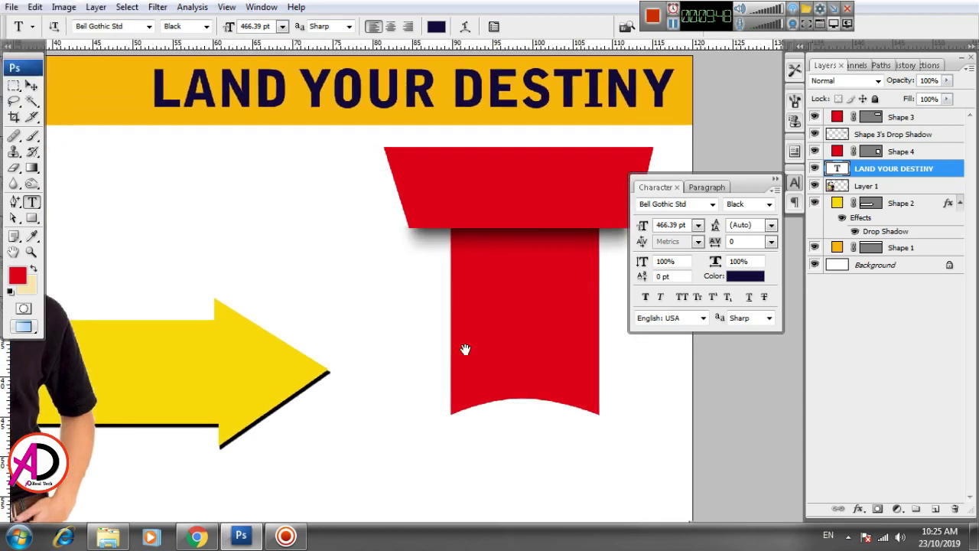
Add the text line NURSERY TO STD 12 beside the top of the red ribbon
left_click_drag(304, 250, 566, 306)
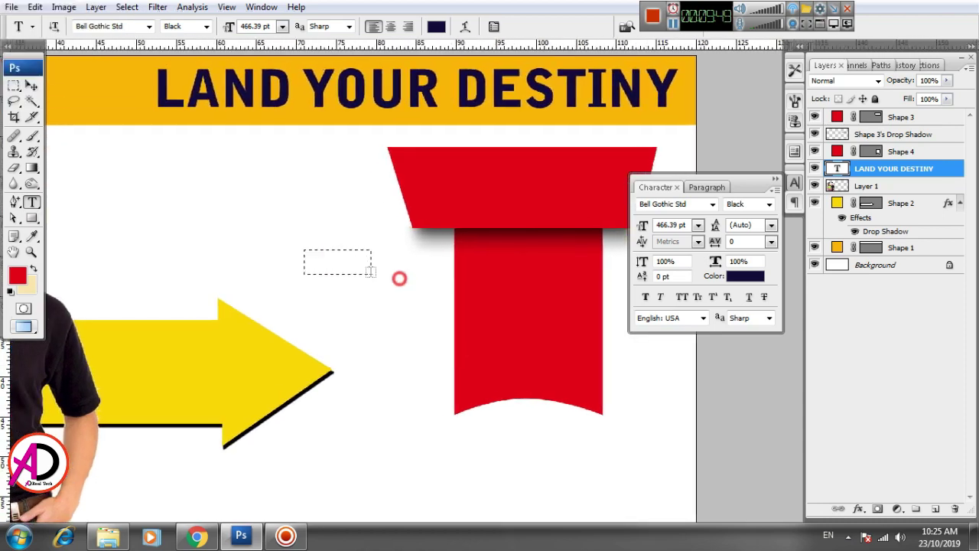
key("Escape")
left_click(381, 273)
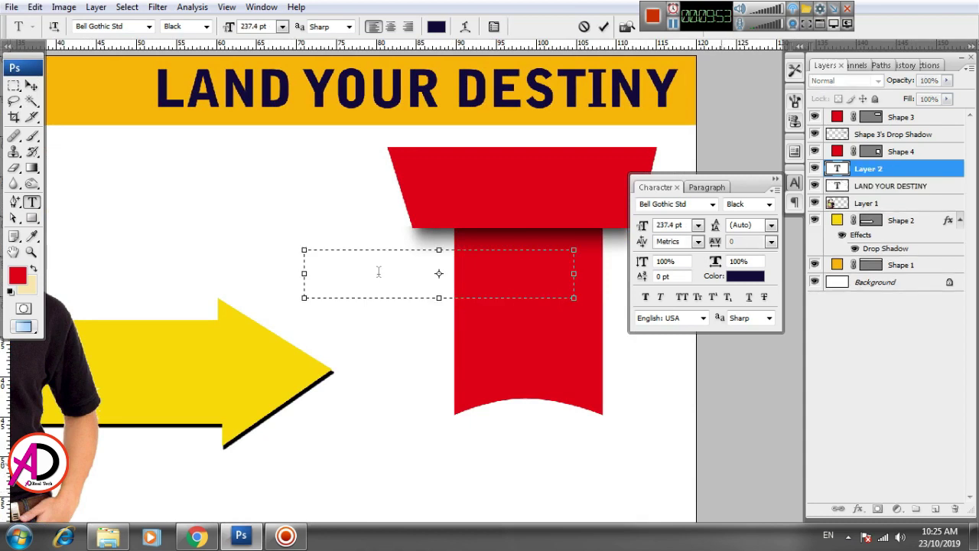
type("NU")
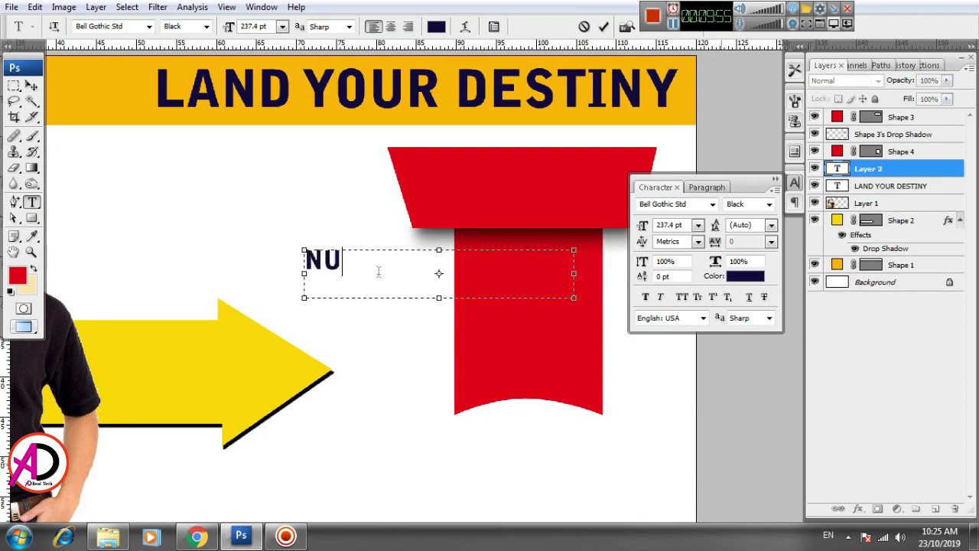
type("RSE")
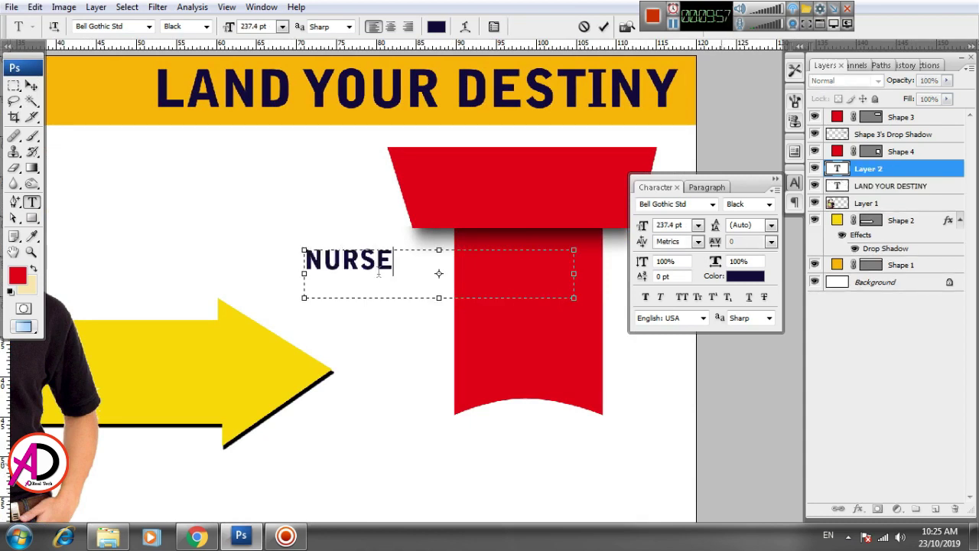
type("RY T")
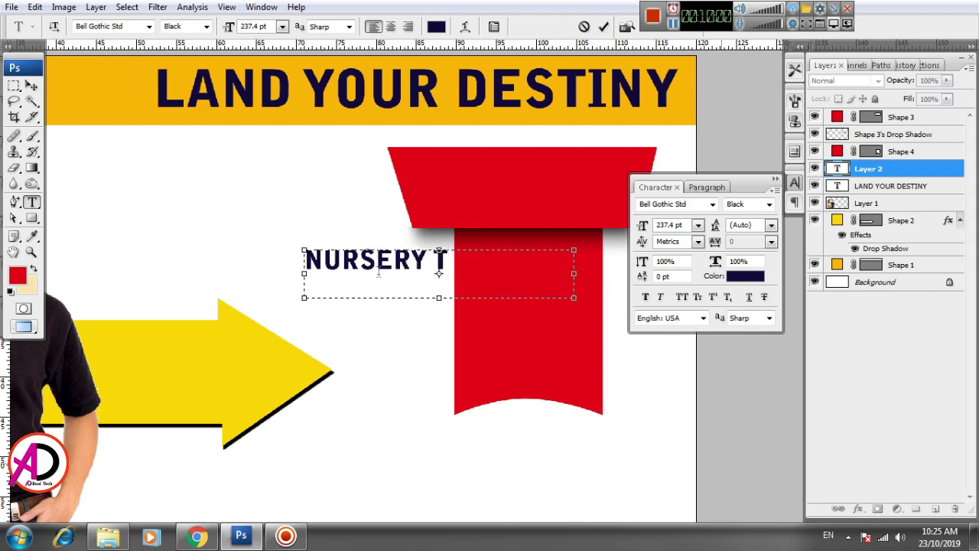
type("U")
key("ctrl+Return")
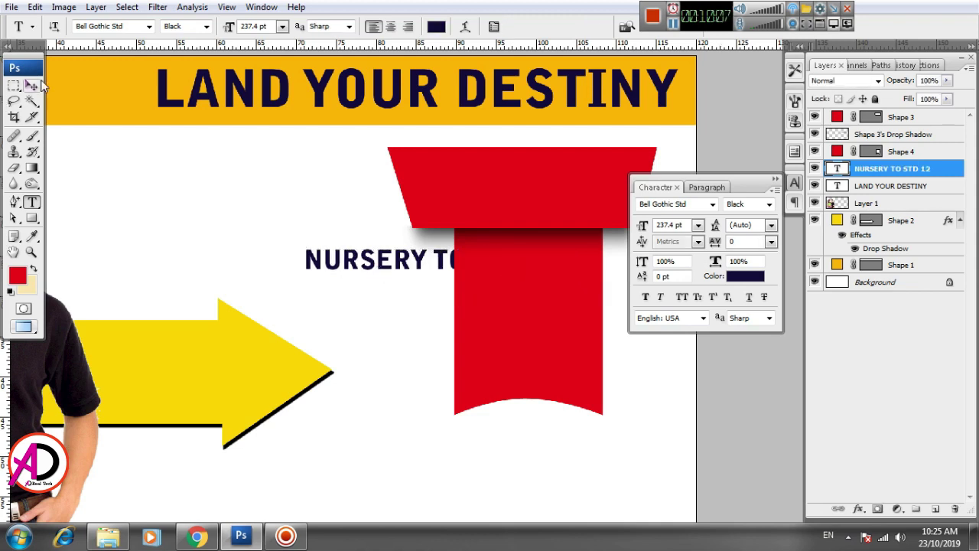
Move the NURSERY TO STD 12 layer to the top, place it on the ribbon, and colour it white
left_click(31, 85)
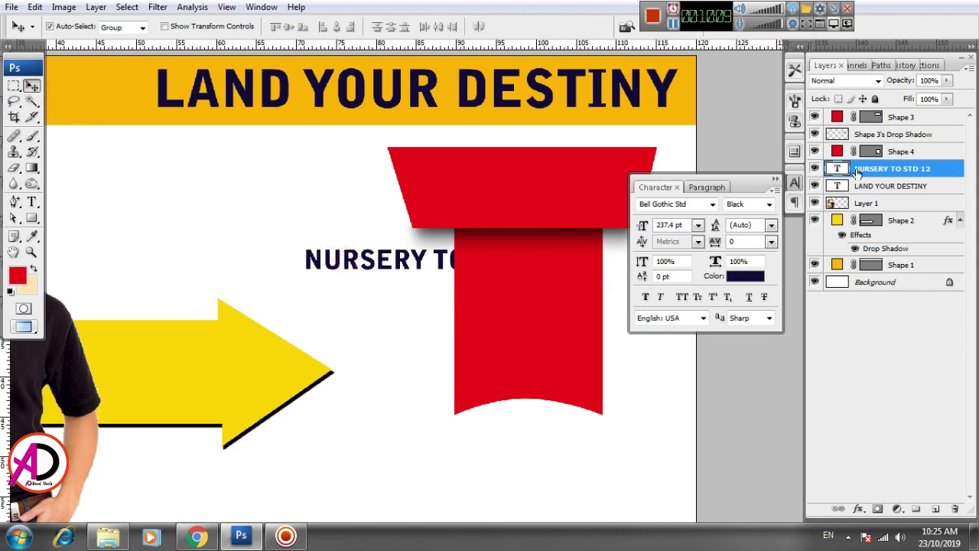
left_click_drag(884, 178, 888, 115)
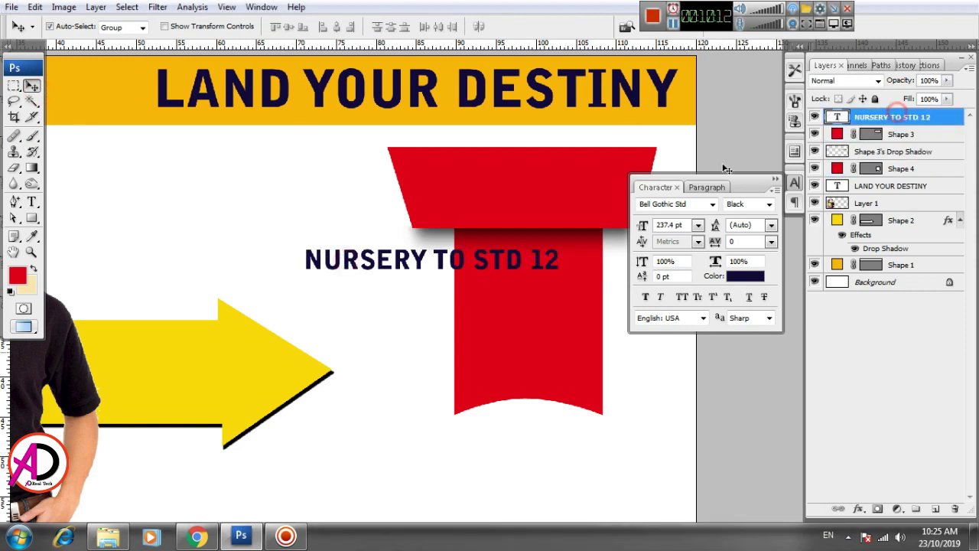
mouse_move(422, 258)
left_mouse_down()
mouse_move(470, 192)
mouse_move(507, 164)
left_mouse_up()
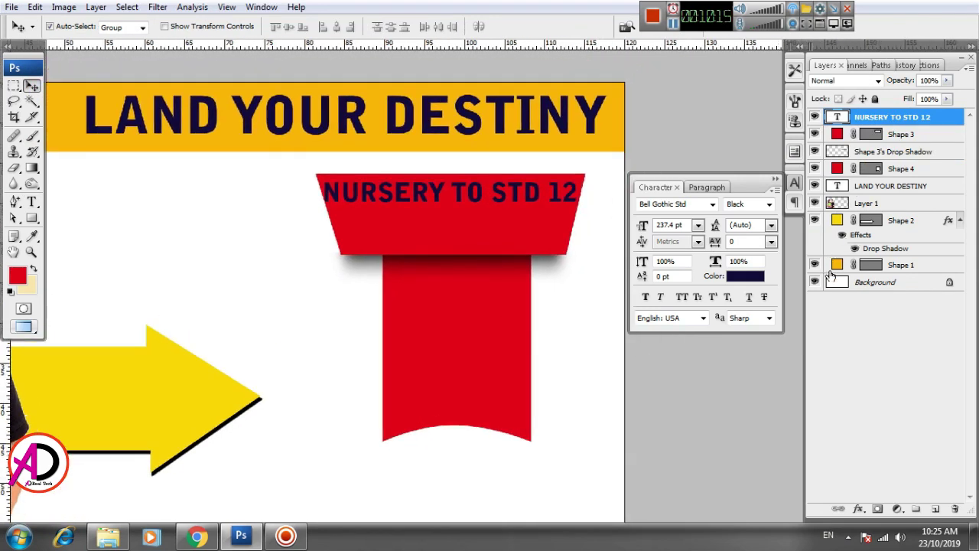
left_click(746, 275)
left_click(557, 269)
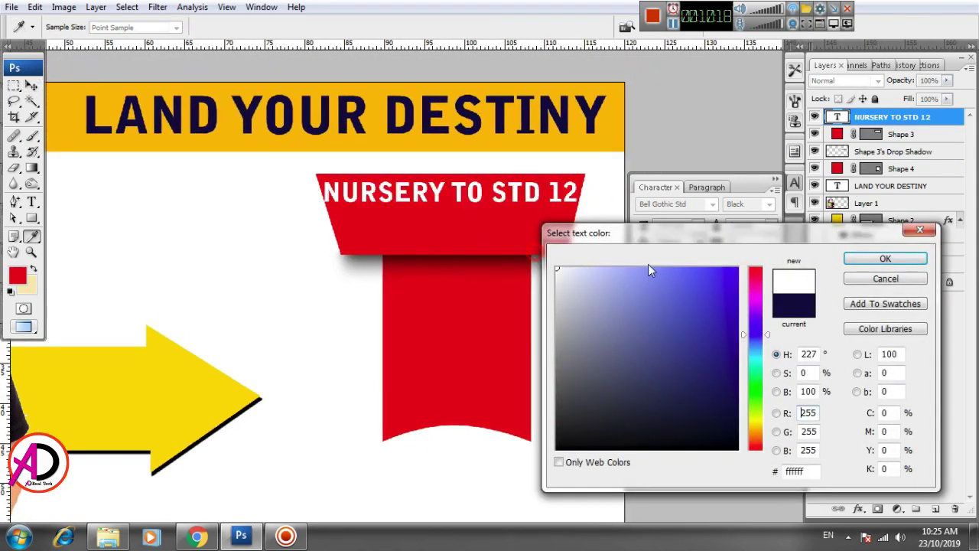
left_click(885, 258)
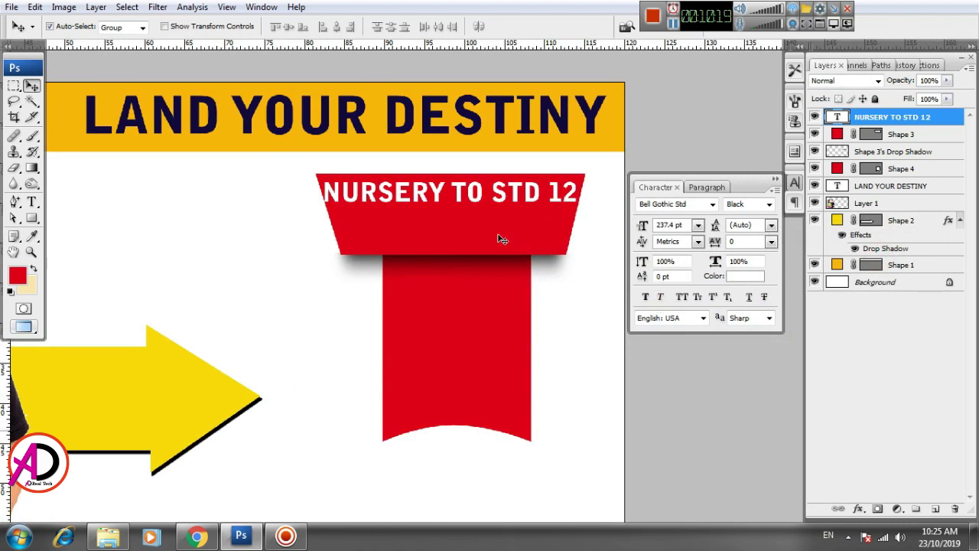
Shrink the NURSERY TO STD 12 text to about 89%
key("ctrl+t")
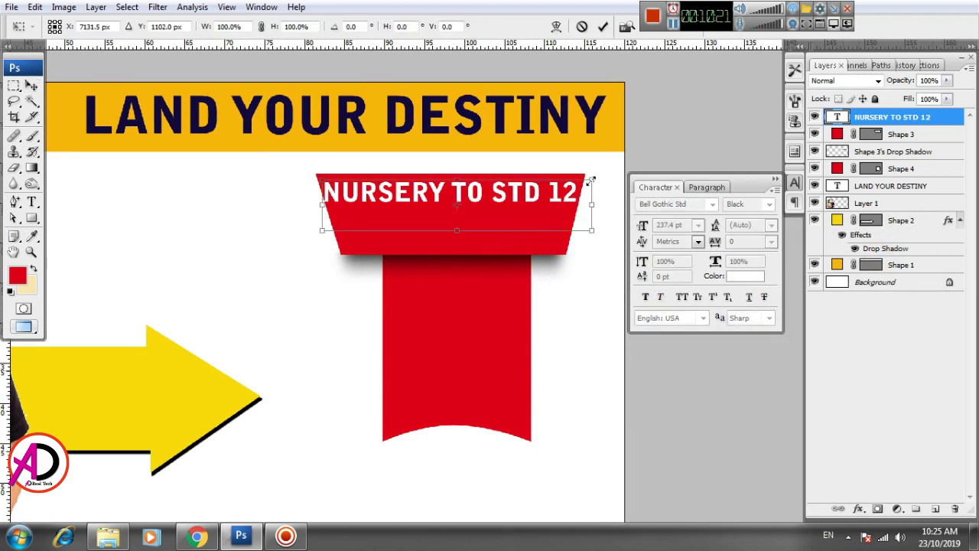
left_click_drag(590, 180, 576, 182)
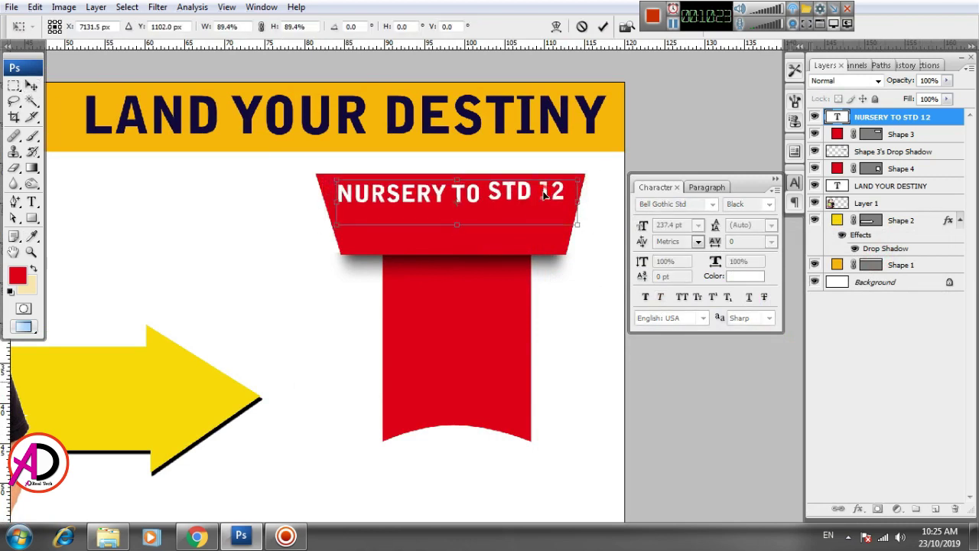
key("Return")
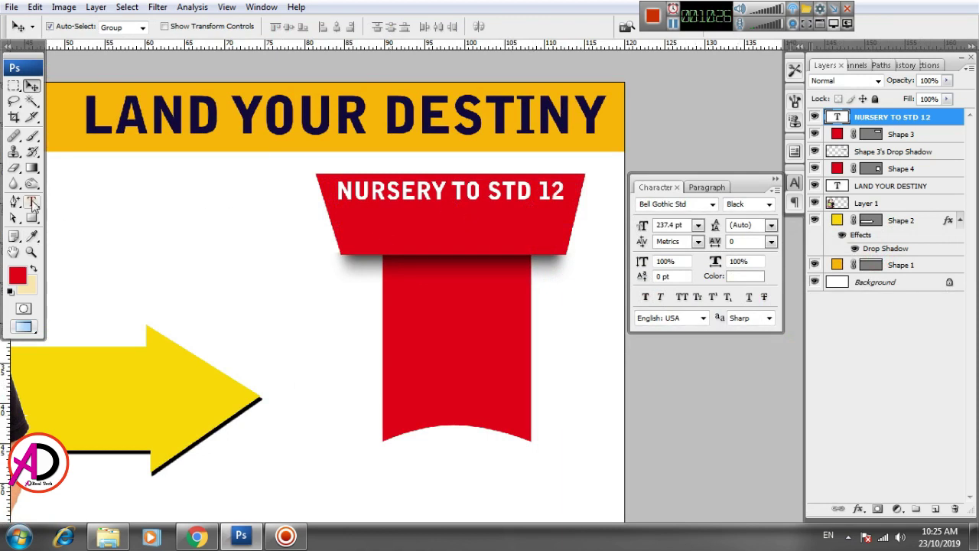
left_click(31, 202)
Extend the text box and type a second line, 11th- 12th
left_click(457, 189)
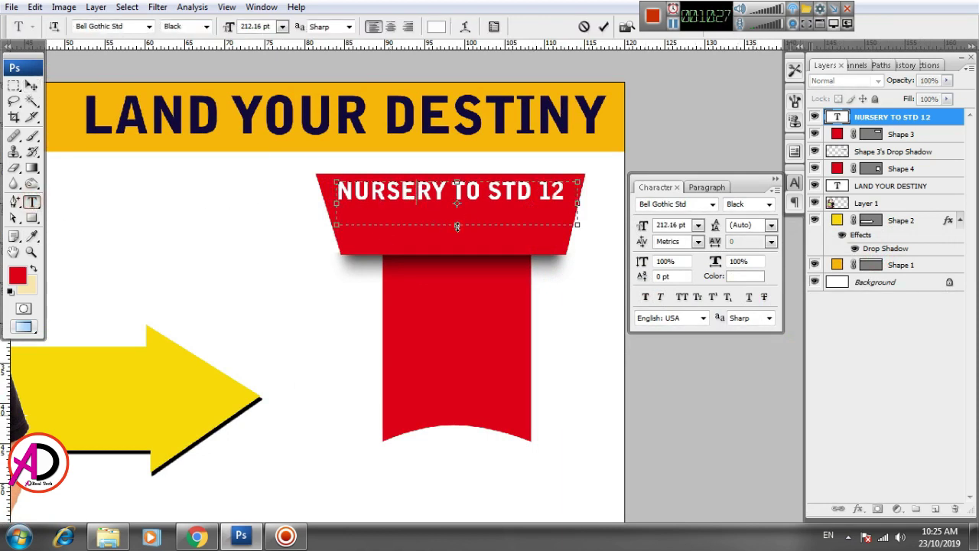
left_click_drag(457, 226, 456, 245)
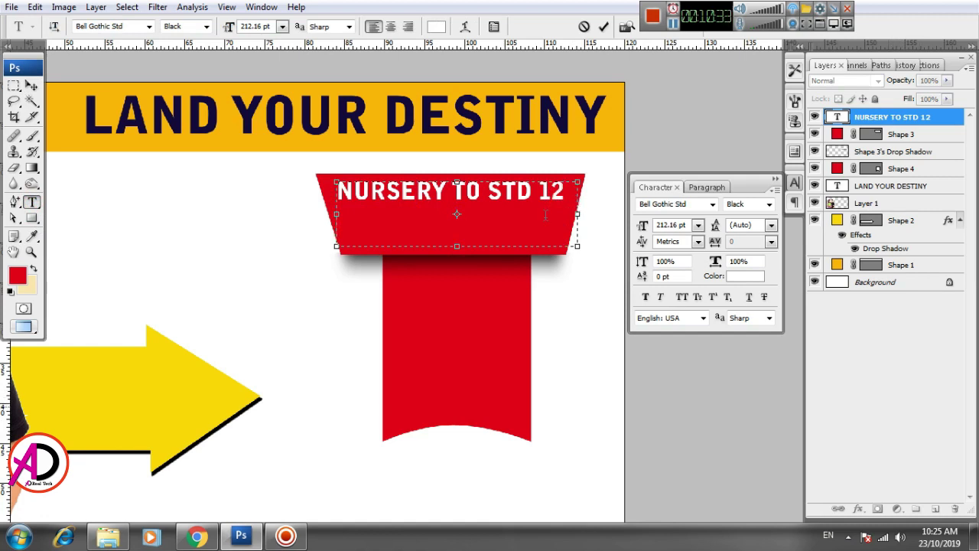
type("11")
type("TH")
key("BackSpace")
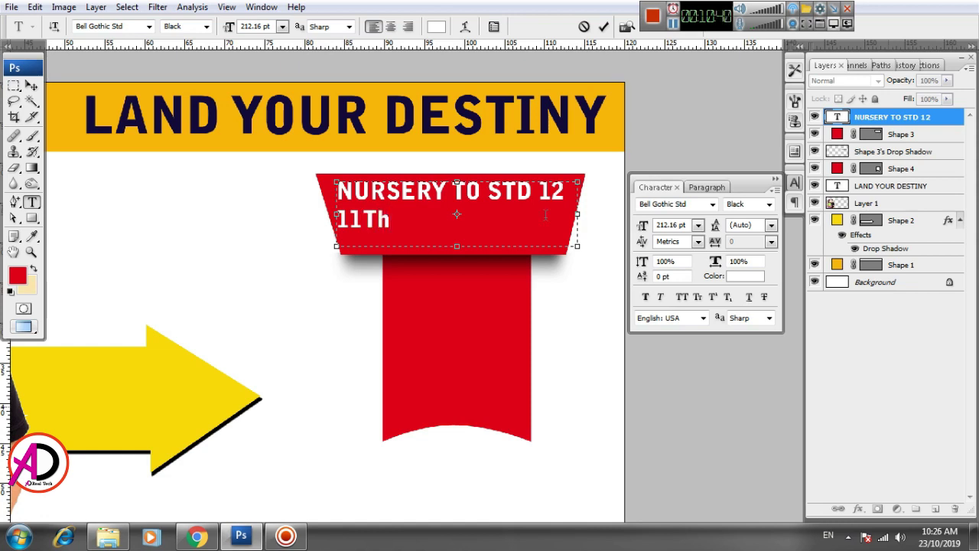
key("BackSpace")
key("BackSpace")
type("th-")
type(" 12the")
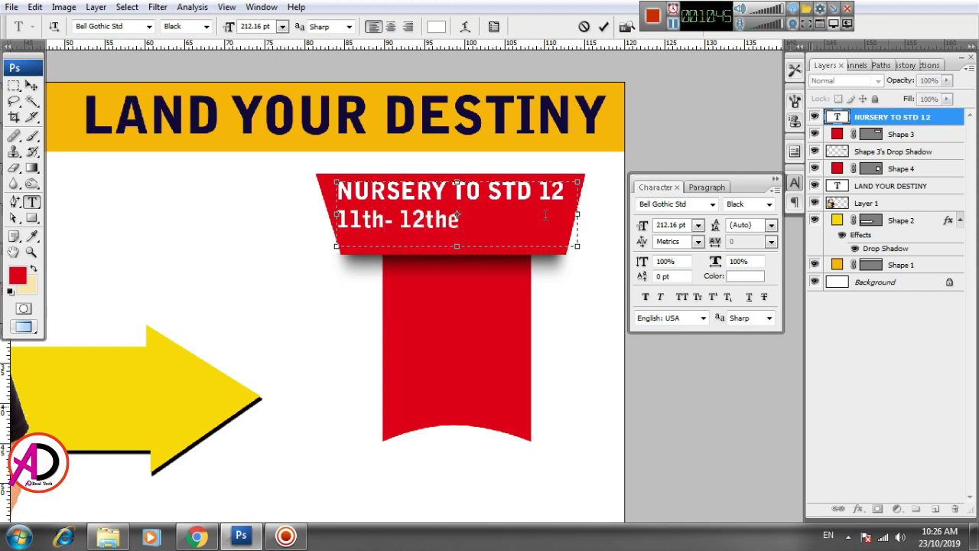
key("BackSpace")
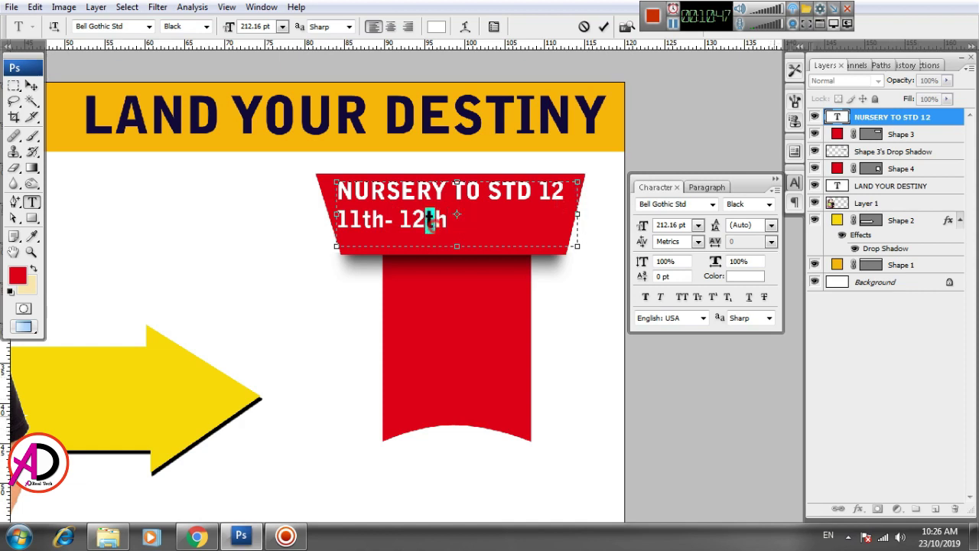
Superscript both 'th' suffixes and end the line with normal-size 'Science'
left_click_drag(426, 219, 448, 219)
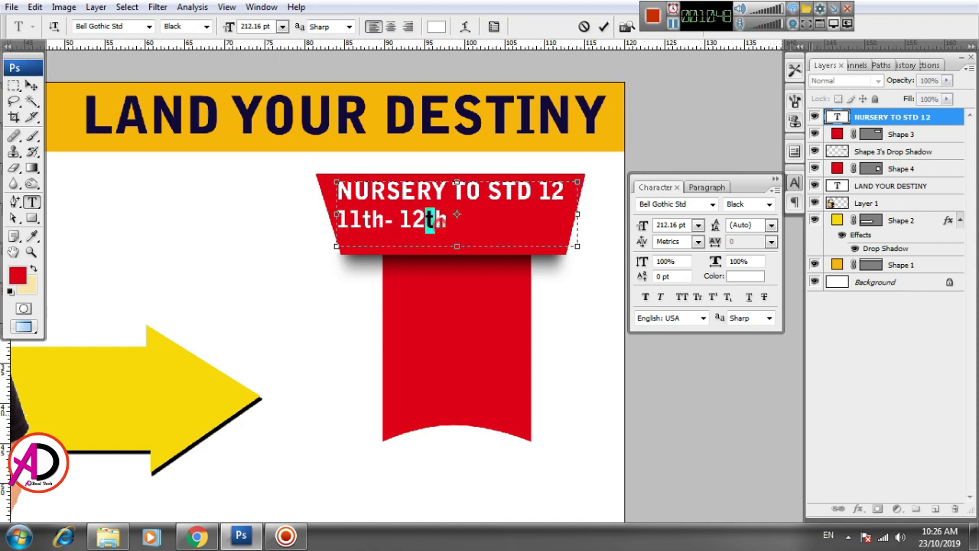
left_click(713, 297)
left_click_drag(363, 220, 381, 219)
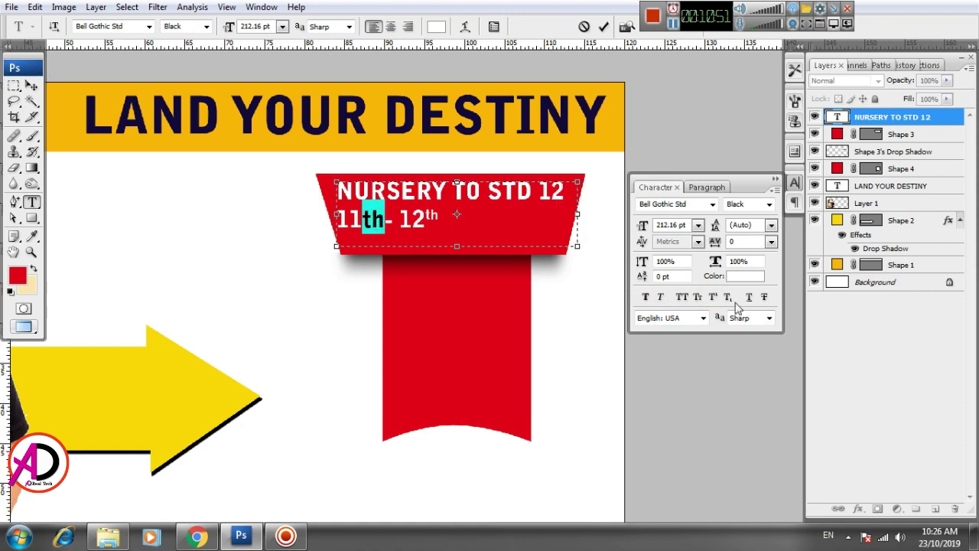
left_click(712, 297)
left_click(425, 220)
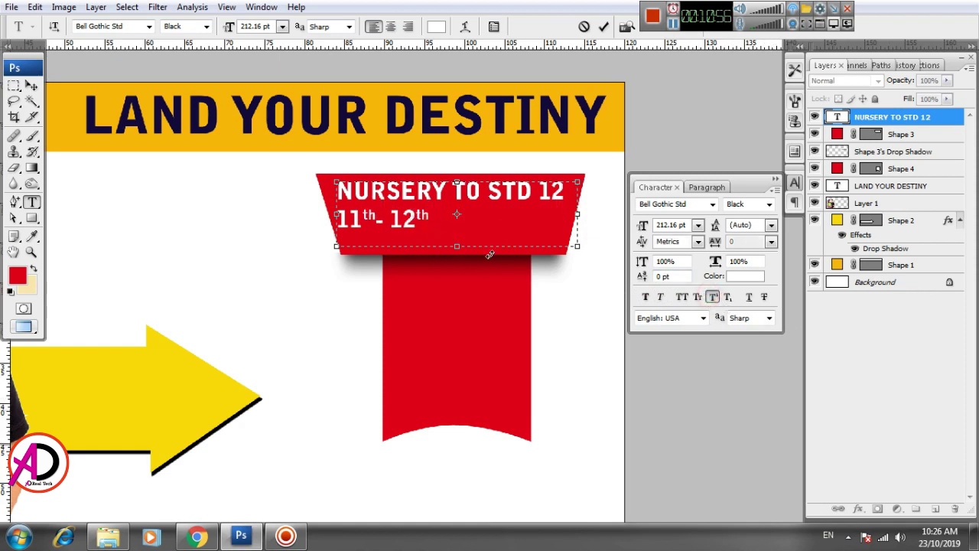
type("s")
left_click(713, 297)
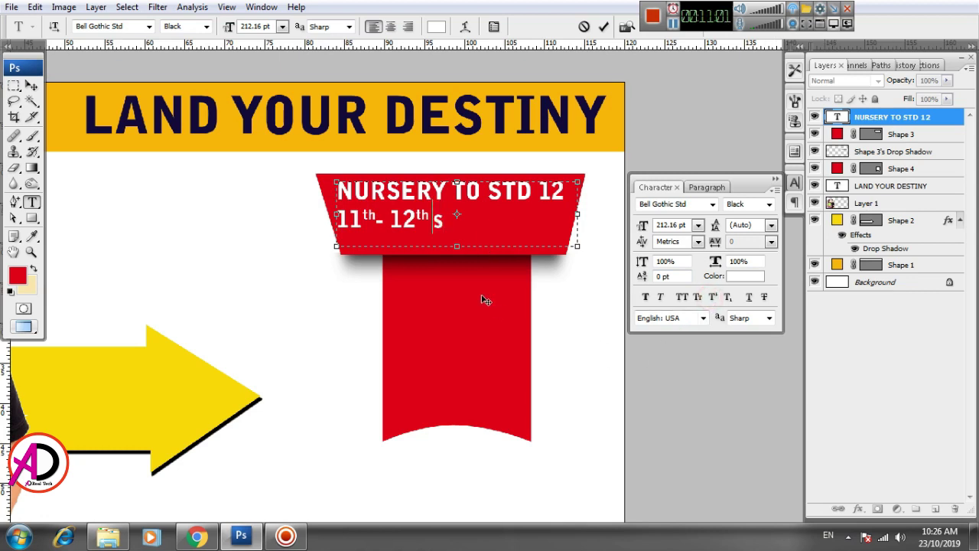
key("Delete")
type("Science")
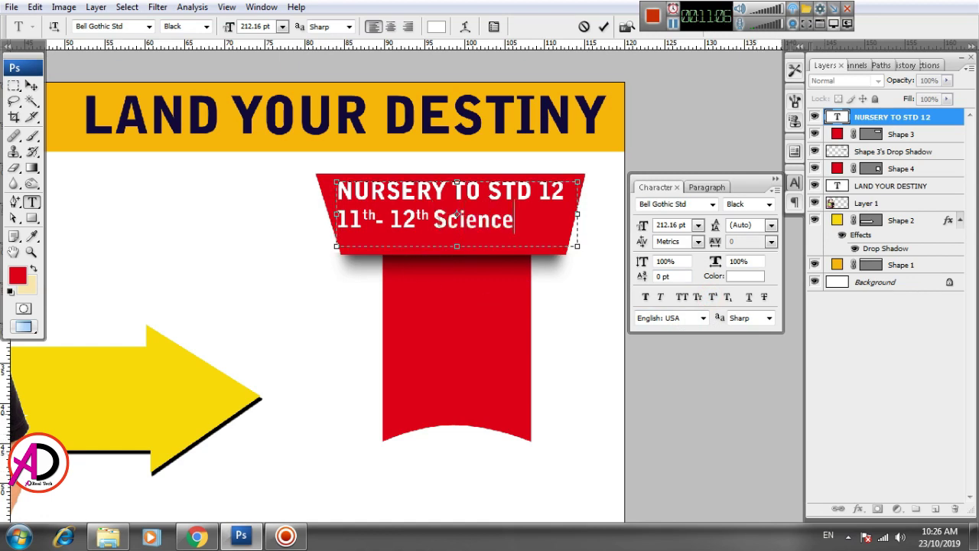
left_click(420, 220)
Centre both lines of the ribbon text and select the '11th- 12th' portion
left_click(704, 186)
left_click(662, 205)
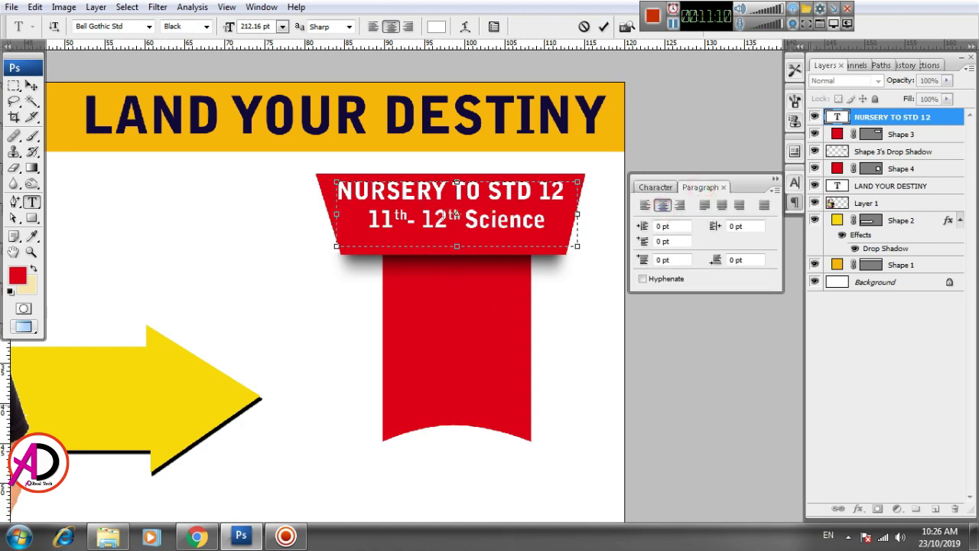
left_click_drag(359, 222, 458, 226)
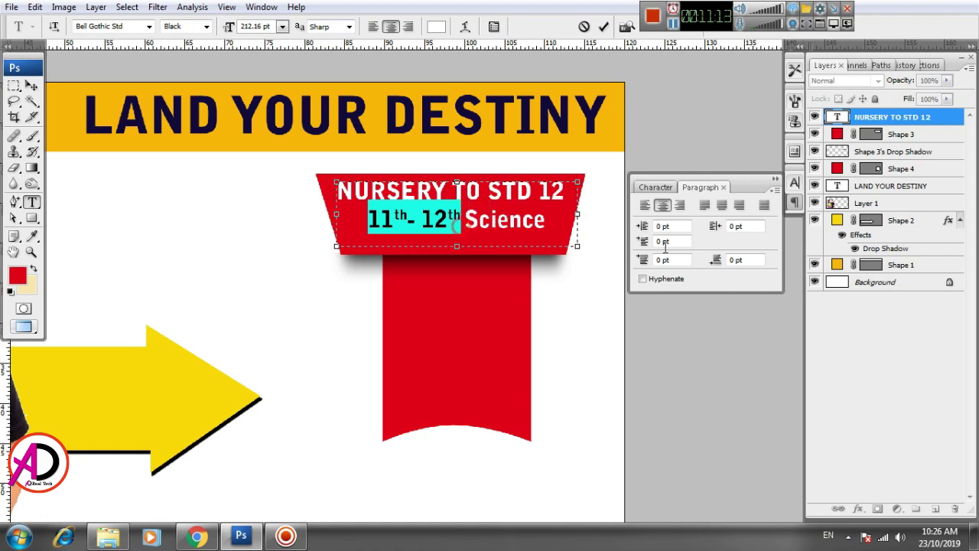
Colour '11th- 12th' with the arrow's yellow, leaving 'Science' white, and commit the edit
left_click(655, 187)
left_click(746, 276)
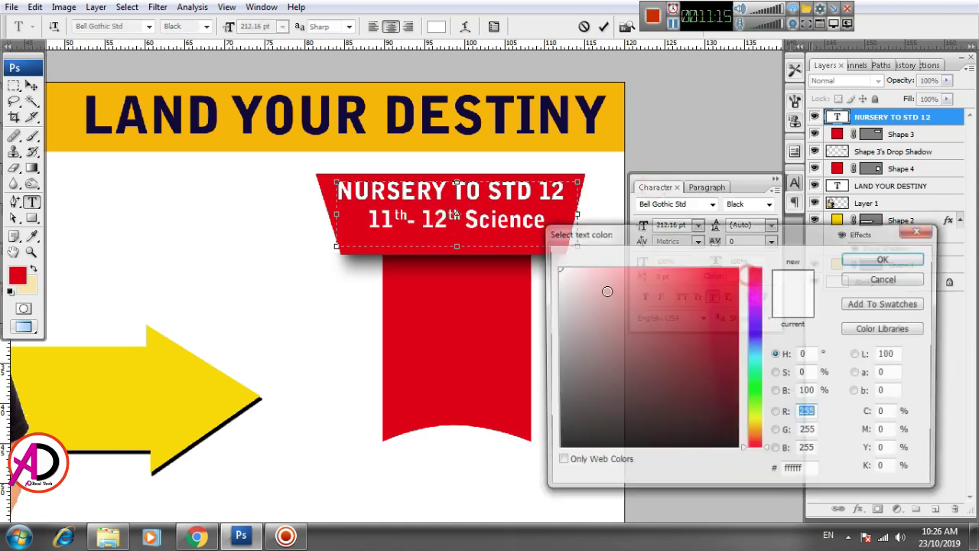
left_click(146, 381)
left_click(876, 260)
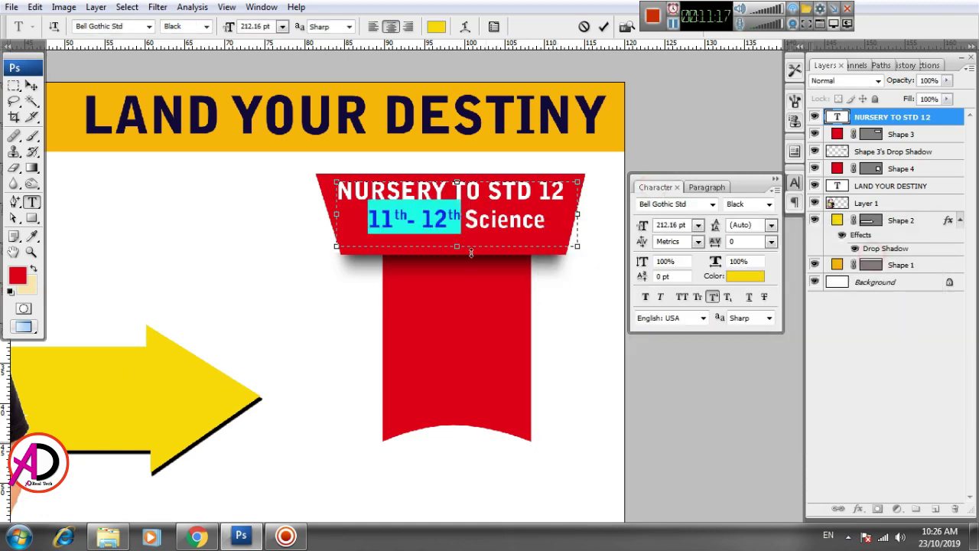
left_click(31, 85)
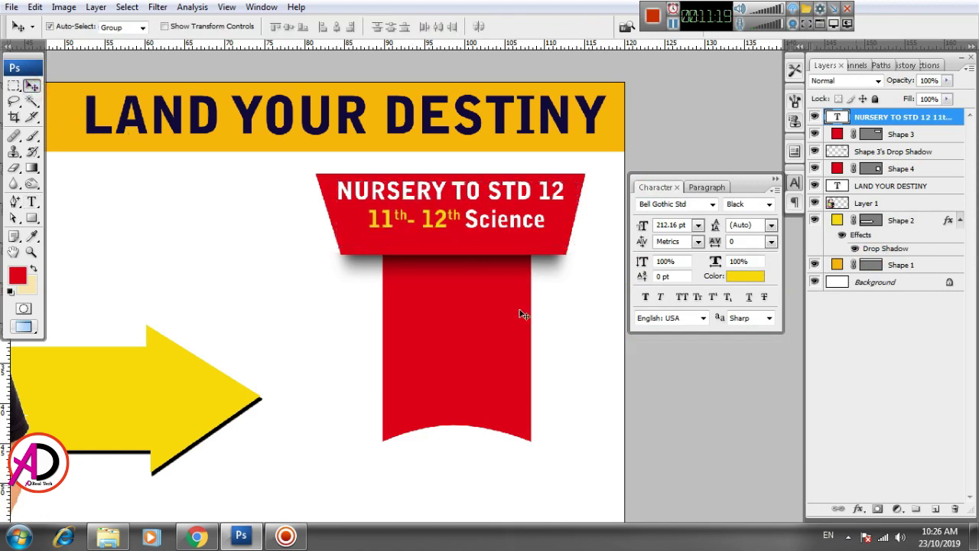
scroll(525, 313, "down", 2)
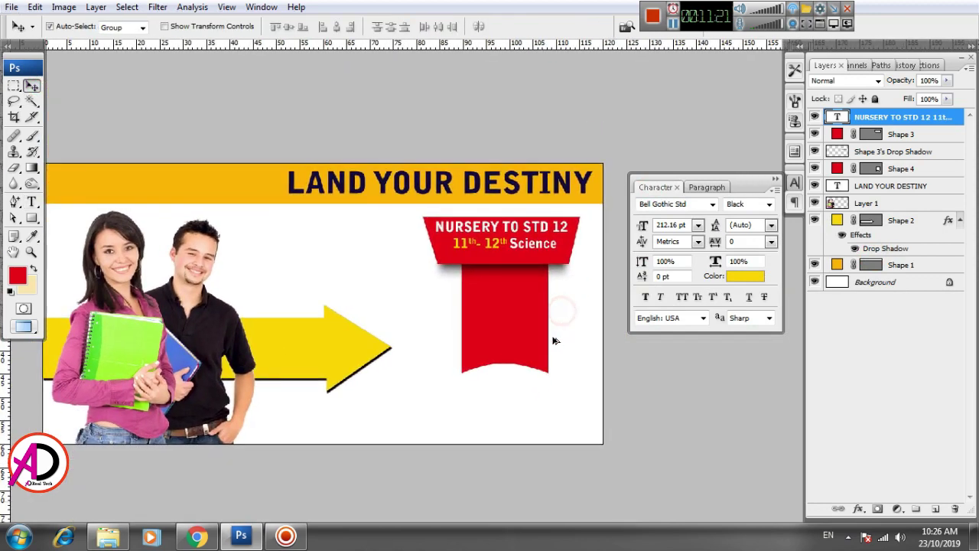
scroll(558, 313, "up", 2)
left_click(32, 202)
Add a paragraph text box in the ribbon's hanging tail reading 'BOARD JEE' in white
scroll(372, 332, "down", 1)
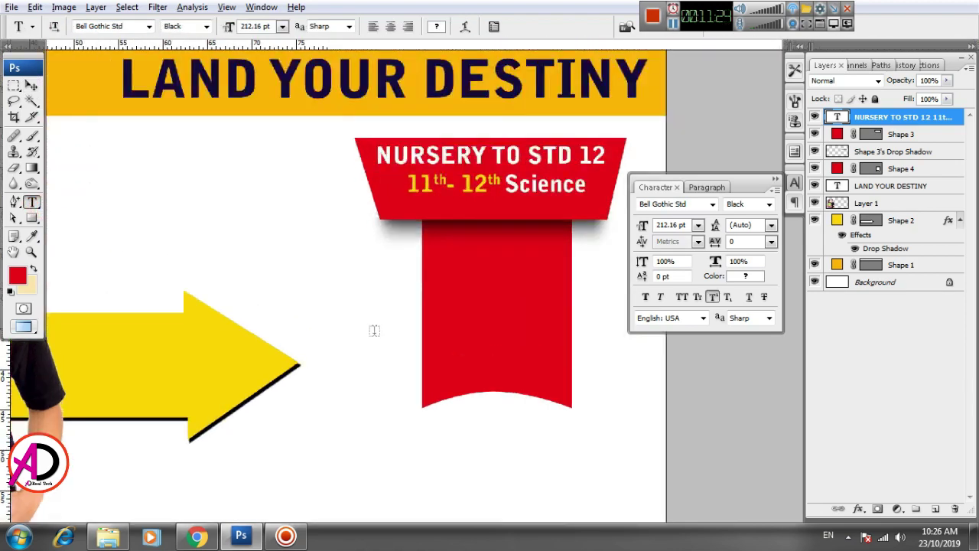
scroll(497, 347, "up", 2)
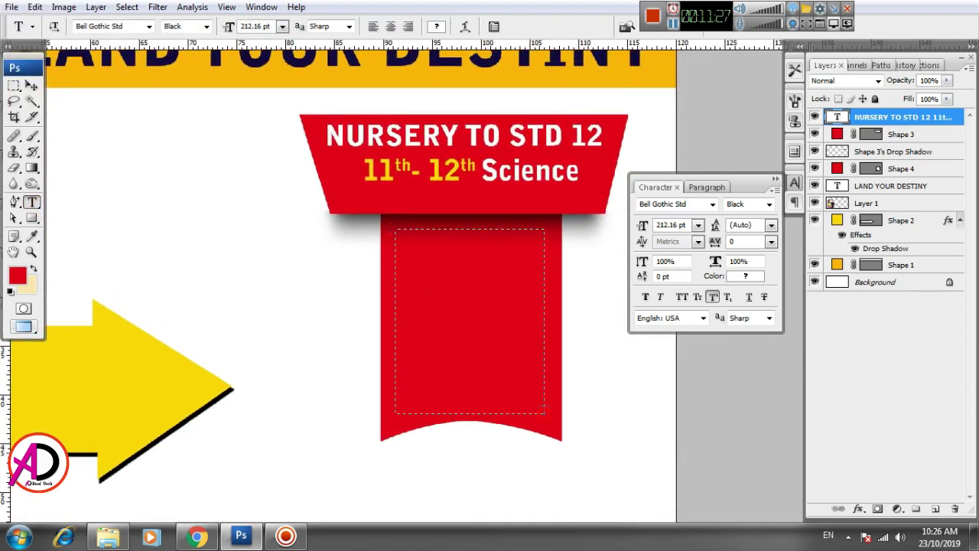
left_click_drag(450, 286, 552, 417)
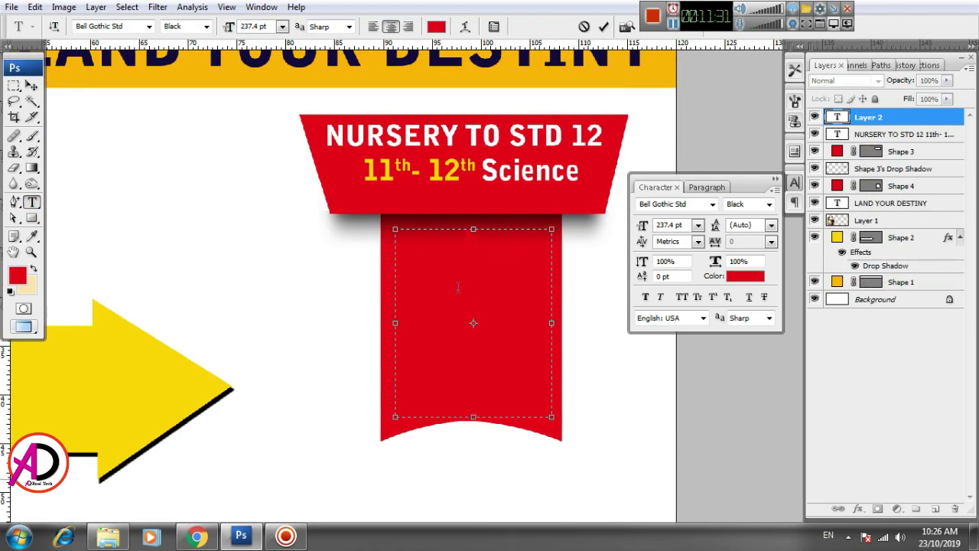
left_click(745, 276)
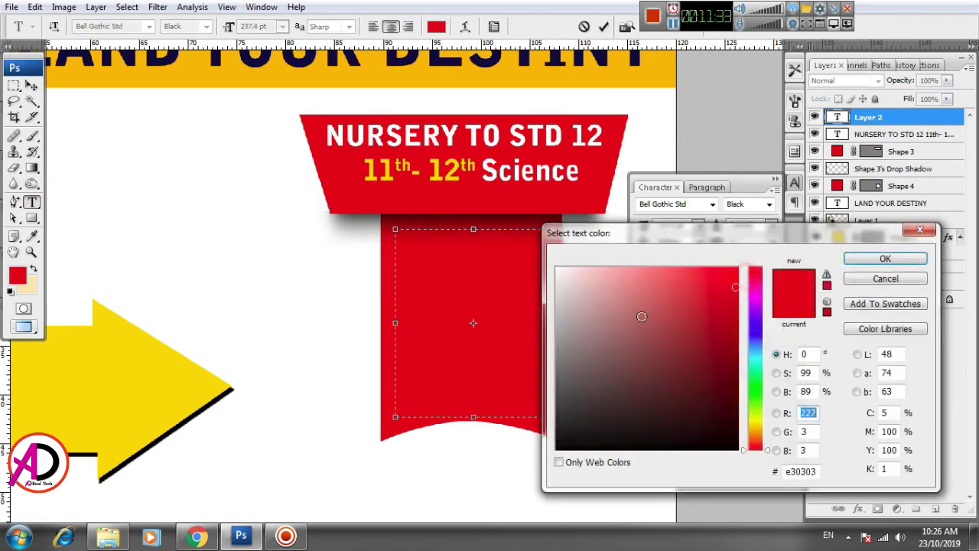
left_click(557, 268)
left_click(875, 261)
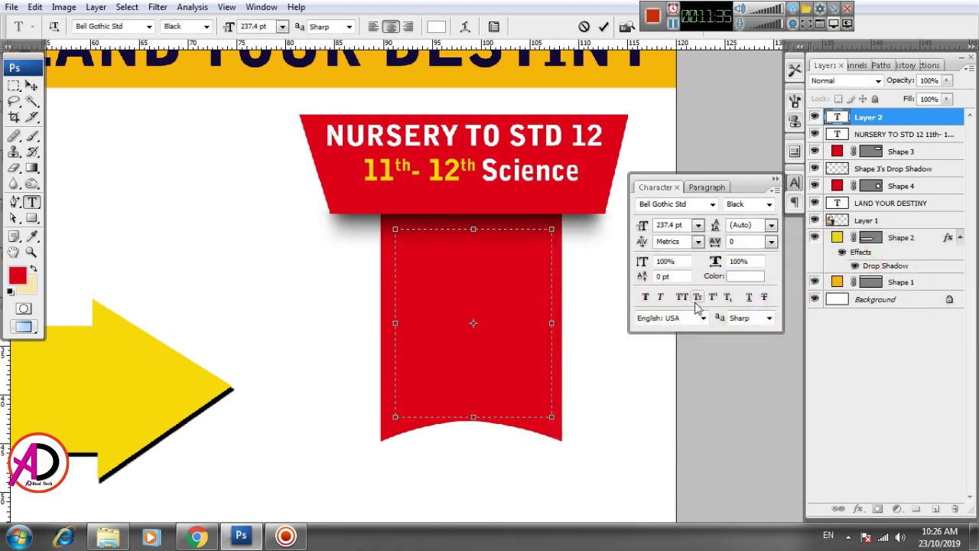
type("BOARD ")
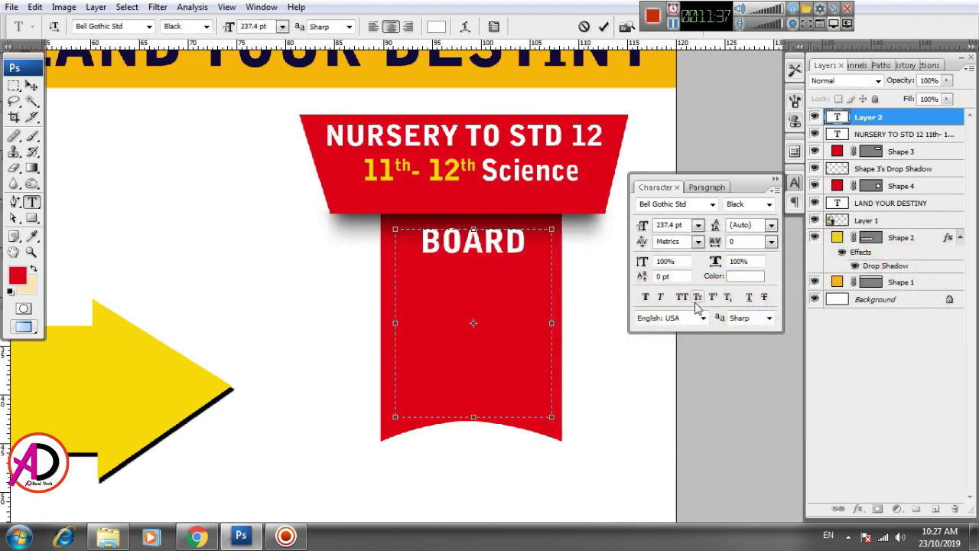
type("JEE (MAIN")
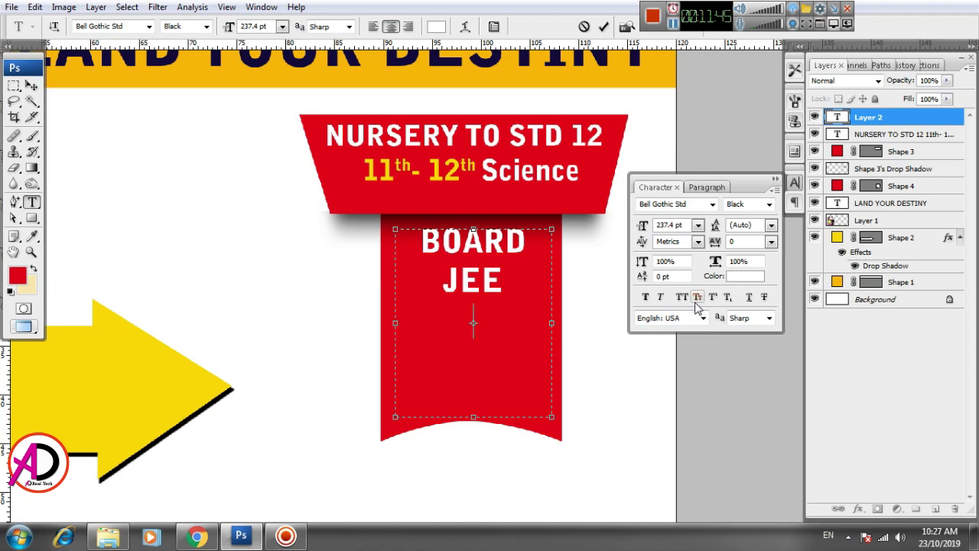
Type '(Main+Advance)' on a new line under JEE on the red ribbon
type("(MA")
type("IN")
key("BackSpace")
key("BackSpace")
key("BackSpace")
type("i")
key("BackSpace")
type("ain")
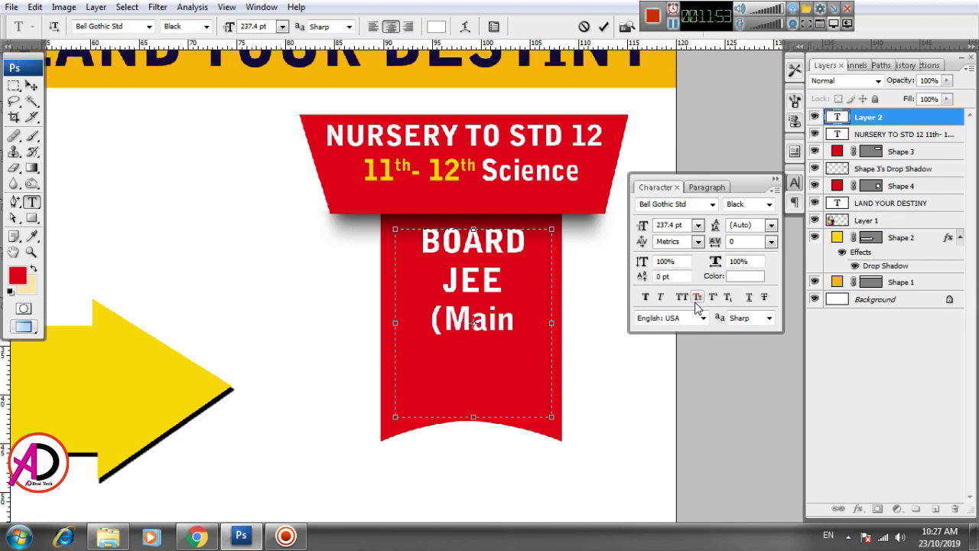
type("+")
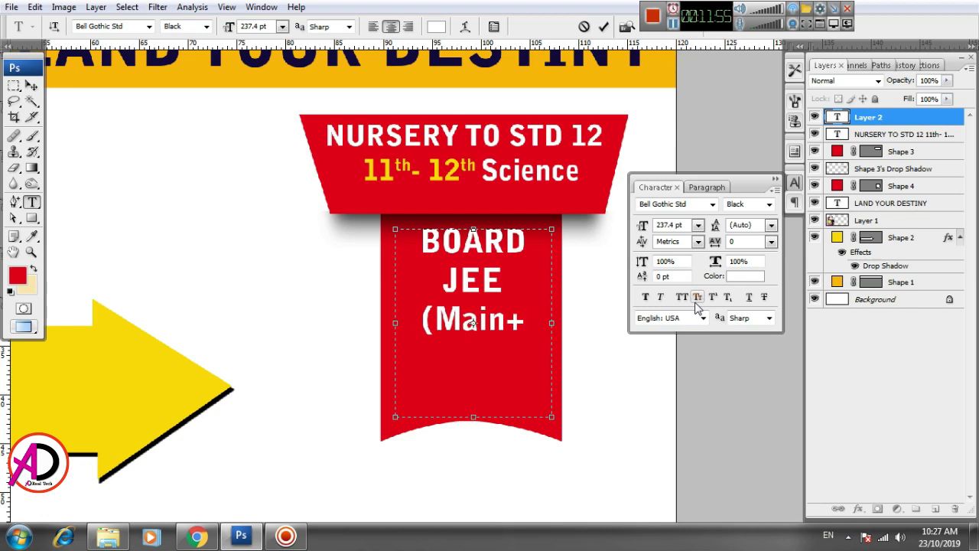
type("a")
key("BackSpace")
type("Advance")
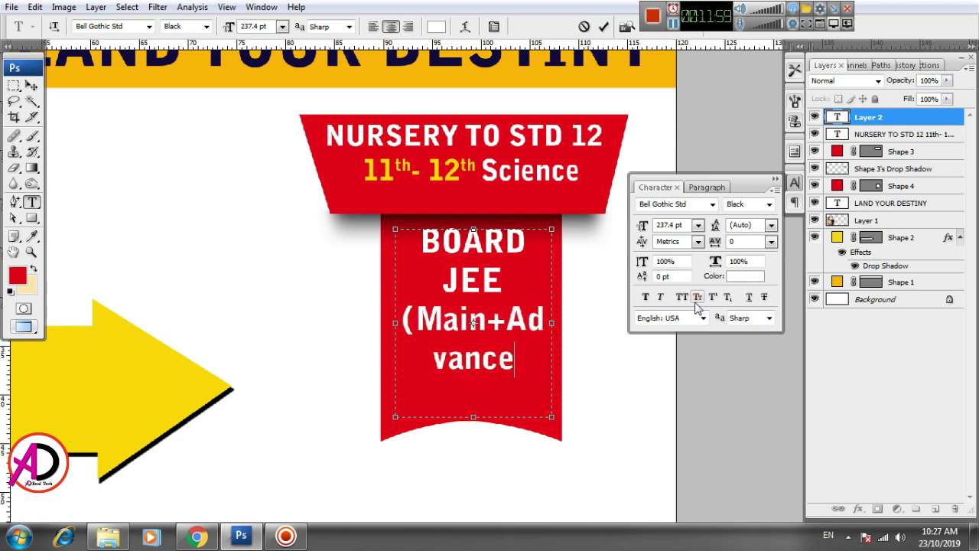
type(")")
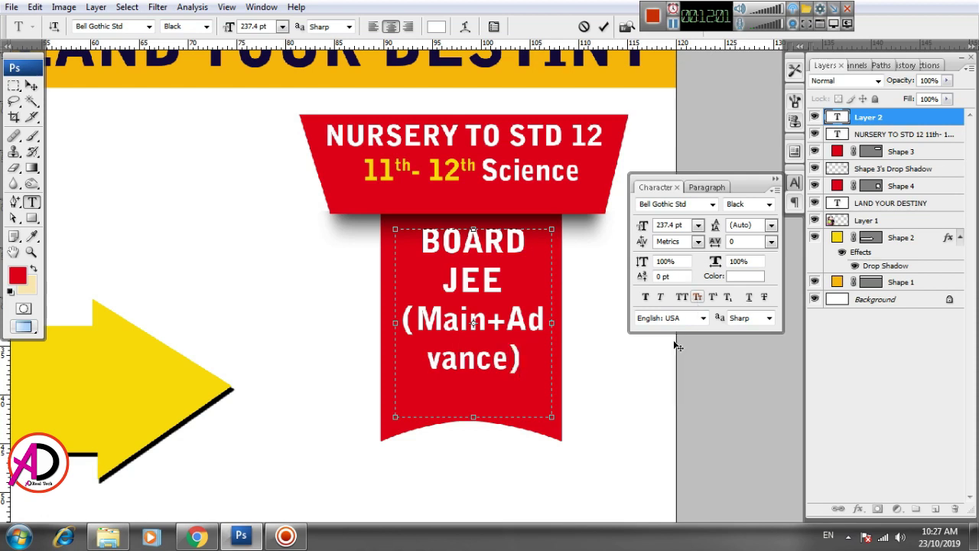
Shrink the (Main+Advance) line to 135.4 pt so it fits on one line
mouse_move(521, 358)
left_mouse_down()
mouse_move(443, 319)
mouse_move(403, 319)
left_mouse_up()
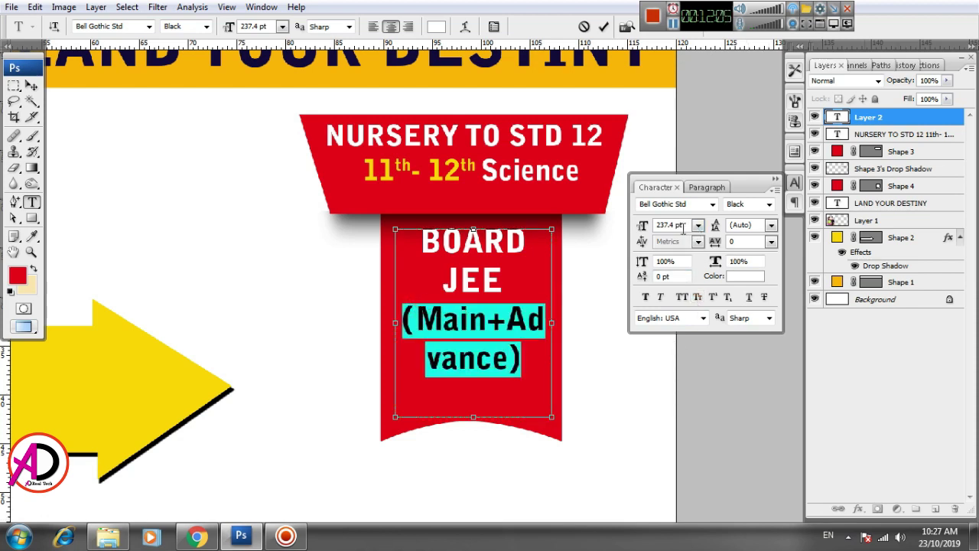
key("Down")
key("Down")
key("Down")
key("Down")
key("Down")
key("Down")
key("Down")
key("Down")
key("Down")
key("Down")
key("Down")
key("Down")
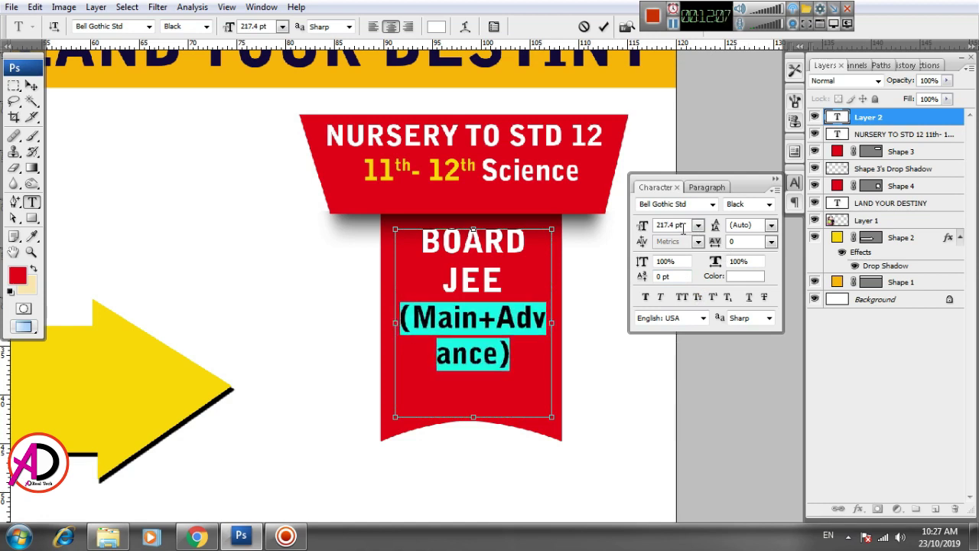
key("Down")
key("Down")
key("Down")
key("Down")
key("Down")
key("Down")
key("Down")
key("Down")
key("Down")
key("Down")
key("Down")
key("Down")
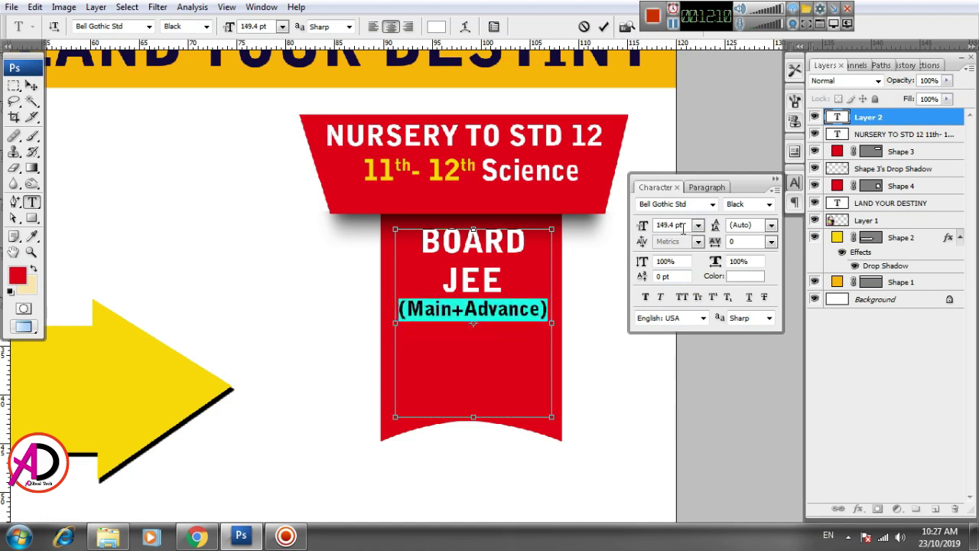
key("Down")
key("Down")
key("Down")
key("Down")
key("Down")
key("Down")
key("Down")
key("Down")
key("Down")
key("Down")
key("Down")
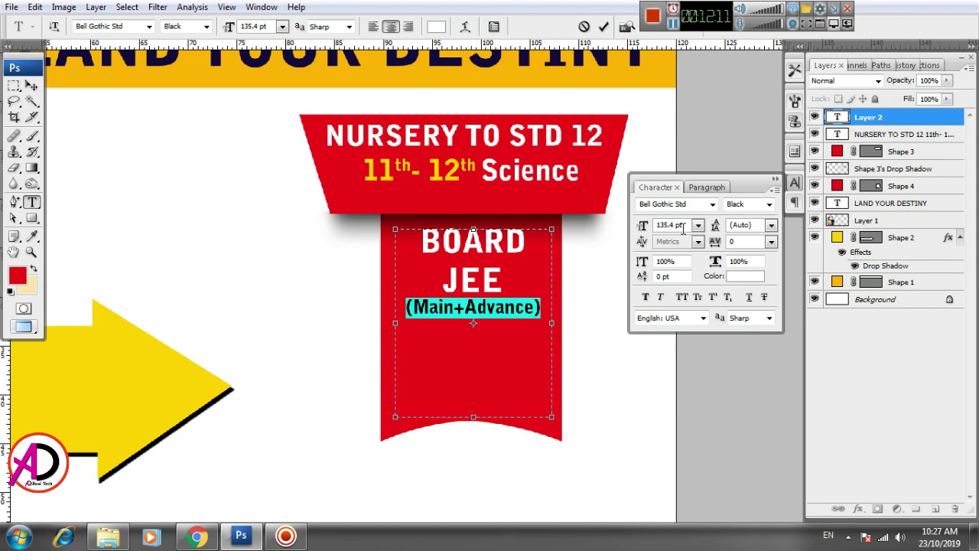
left_click(444, 307)
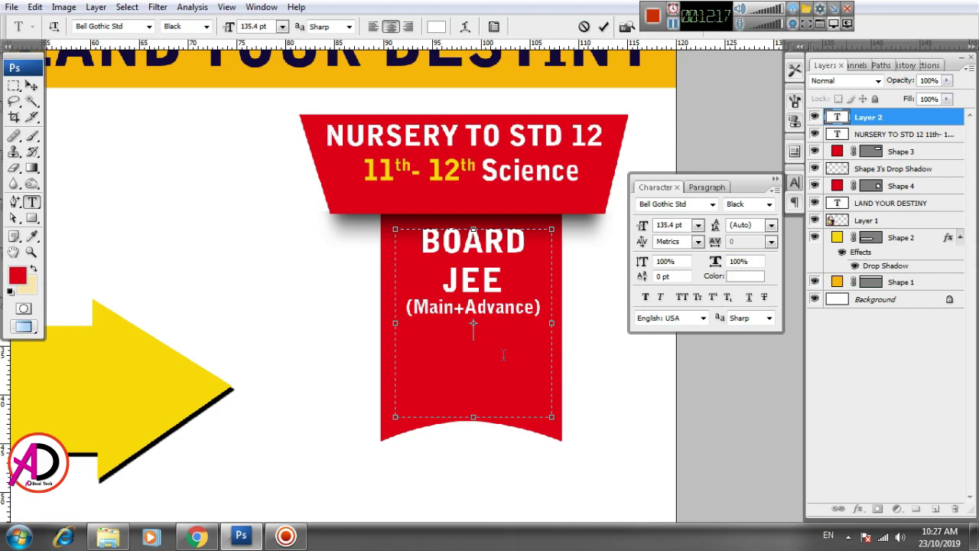
Add NEET and GUJ-CET lines below (Main+Advance) and enlarge them
type("NEET ")
type("G")
type("UJ-CE")
type("T")
left_click_drag(511, 360, 449, 325)
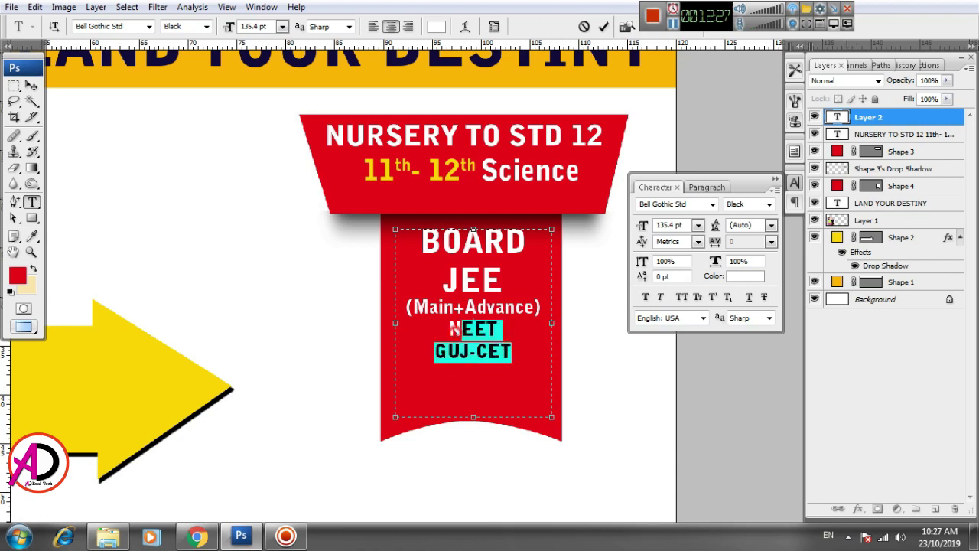
key("ctrl+shift+period")
key("ctrl+shift+period")
key("ctrl+shift+period")
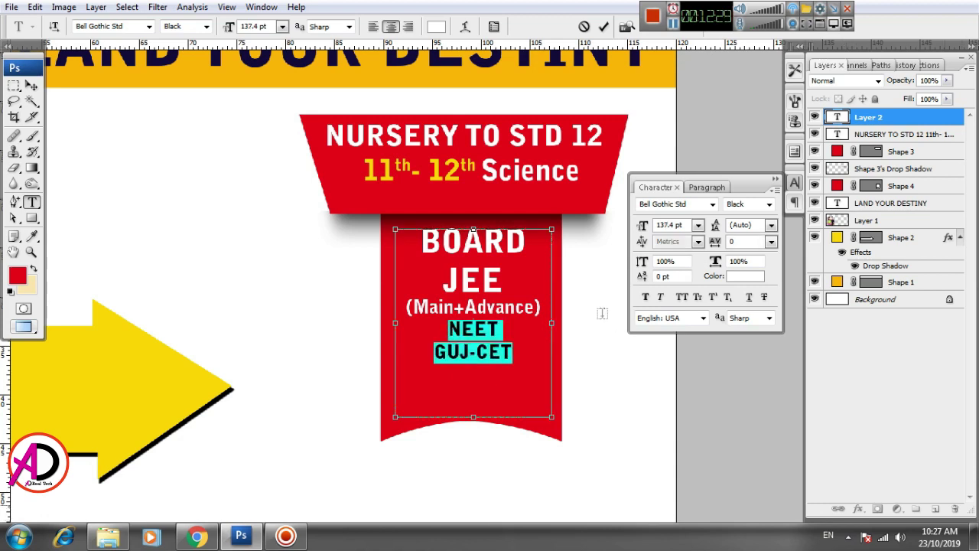
key("ctrl+shift+period")
key("ctrl+shift+period")
key("ctrl+shift+period")
key("ctrl+shift+period")
key("ctrl+shift+period")
key("ctrl+shift+period")
key("ctrl+shift+period")
key("ctrl+shift+period")
key("ctrl+shift+period")
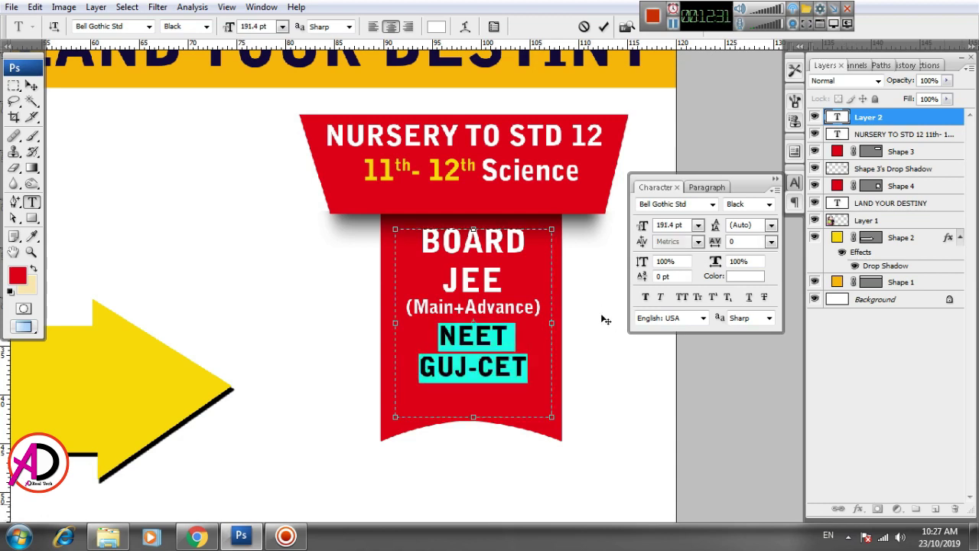
left_click(479, 279)
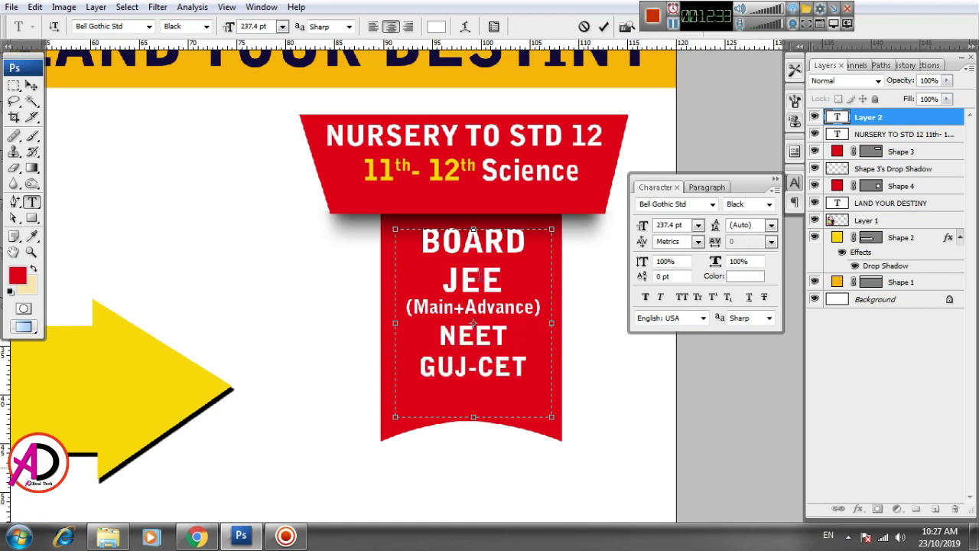
Set the NEET and GUJ-CET lines to 237 pt
left_click_drag(441, 337, 527, 370)
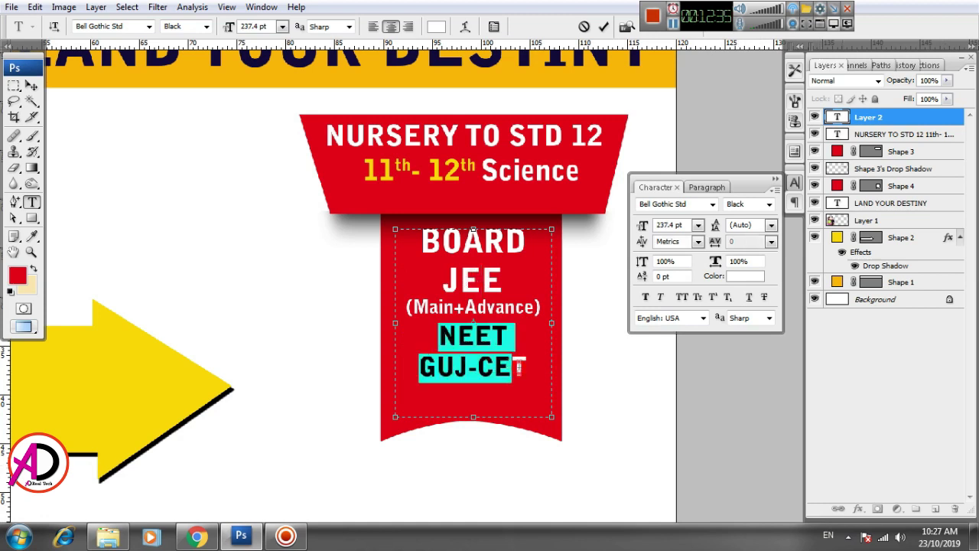
double_click(664, 225)
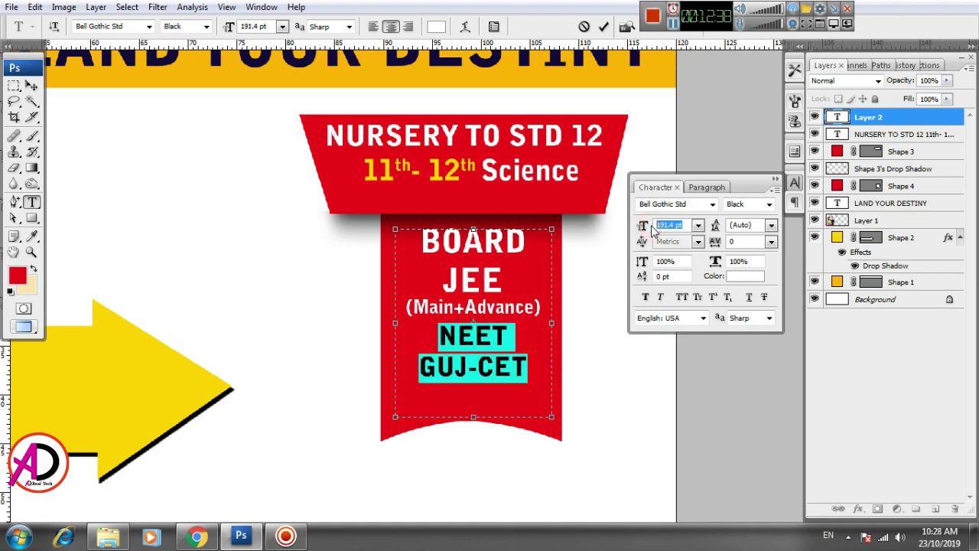
type("2")
key("Return")
key("ctrl+z")
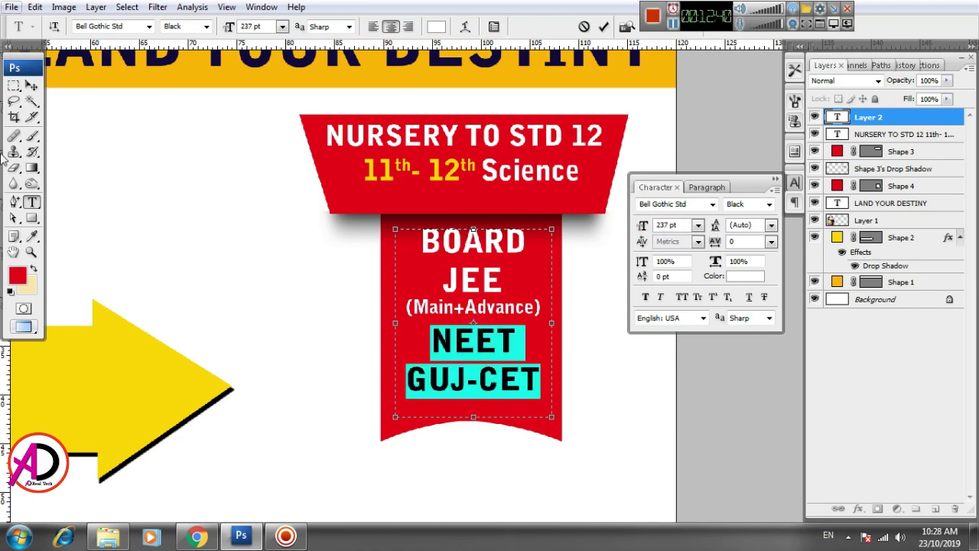
Commit the ribbon text and select the yellow arrow shape
left_click(31, 86)
scroll(536, 387, "down", 2)
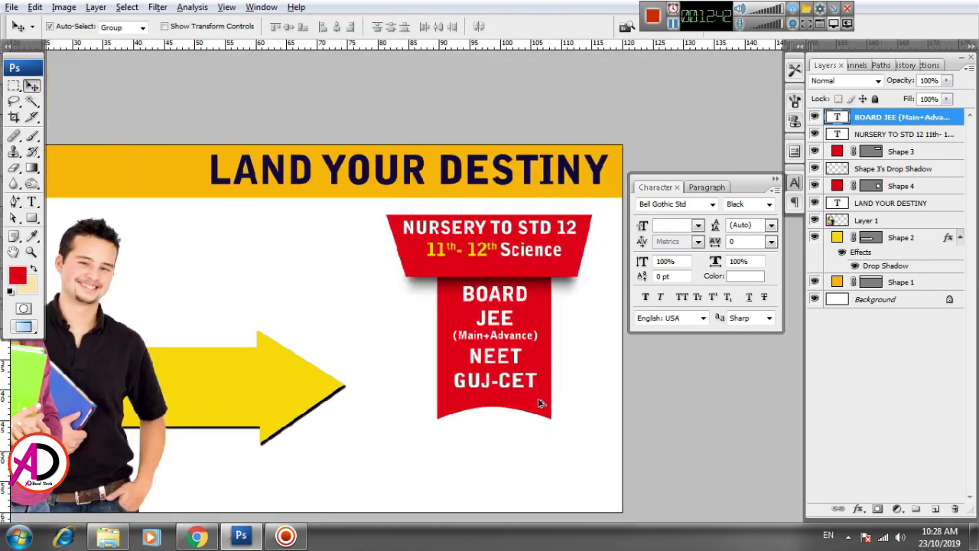
scroll(536, 390, "down", 2)
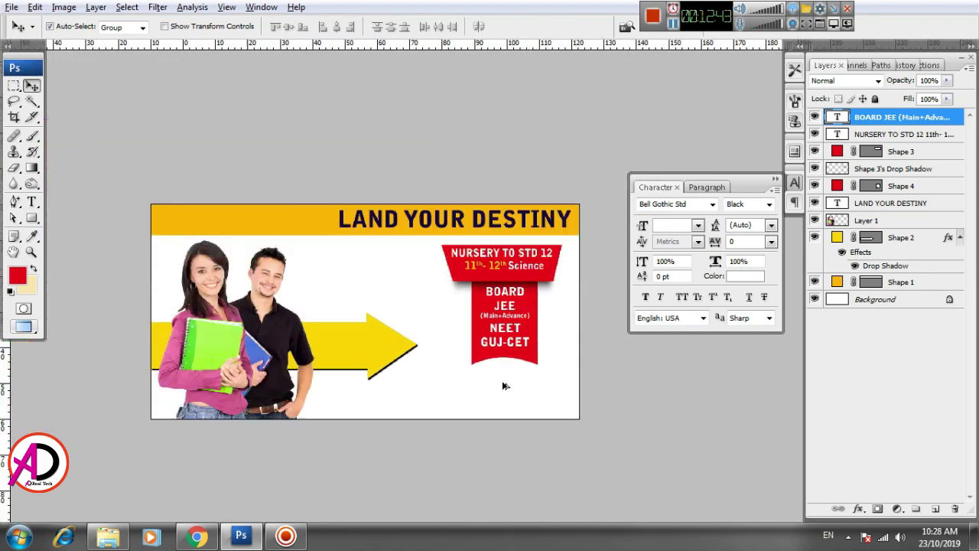
scroll(505, 386, "up", 1)
scroll(490, 367, "up", 1)
scroll(497, 375, "up", 1)
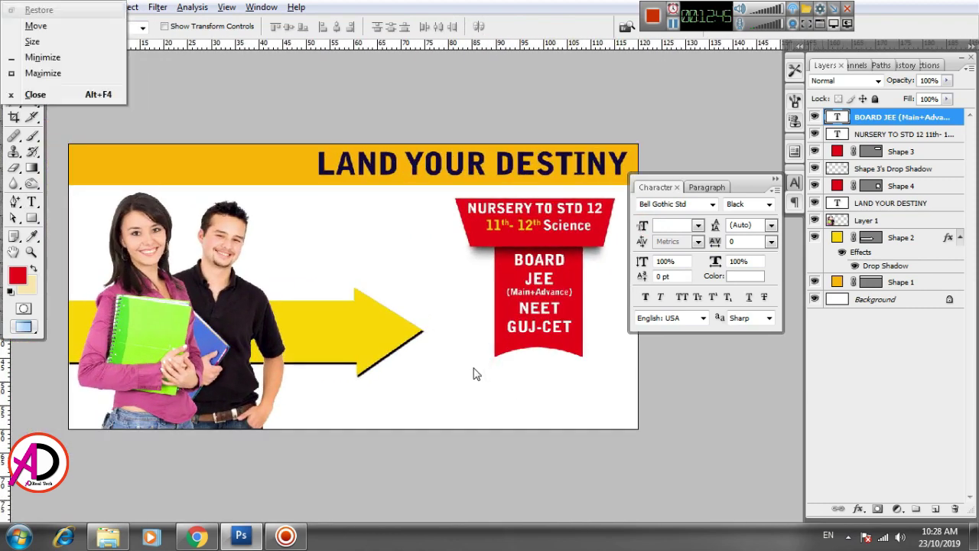
scroll(474, 372, "up", 1)
left_click_drag(280, 311, 277, 308)
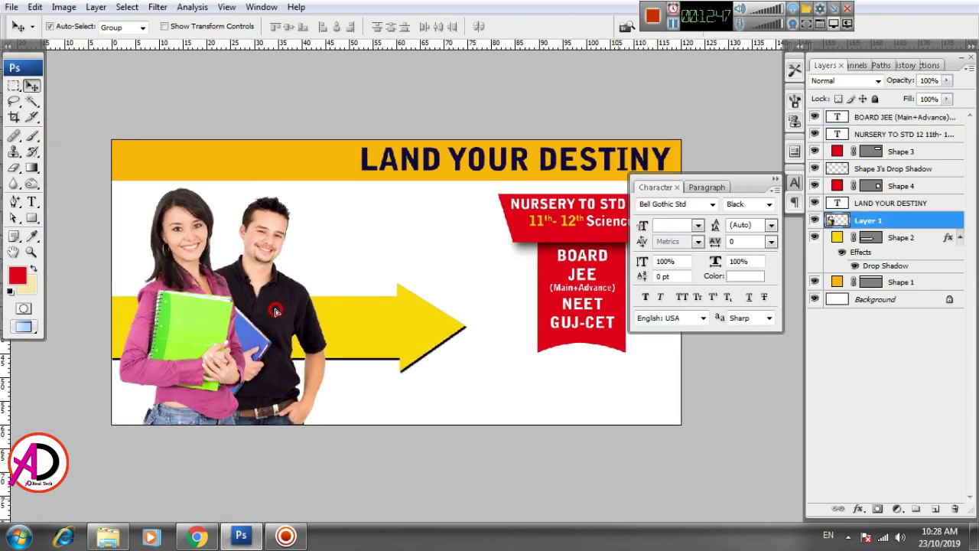
left_click(364, 329)
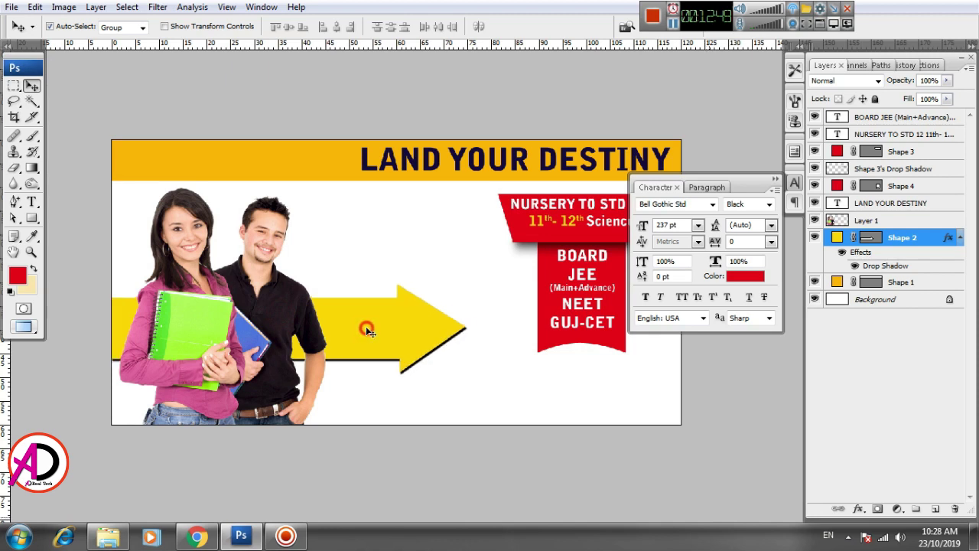
Enlarge the yellow arrow toward the red ribbon and move it slightly higher
key("ctrl+t")
left_click_drag(462, 372, 488, 387)
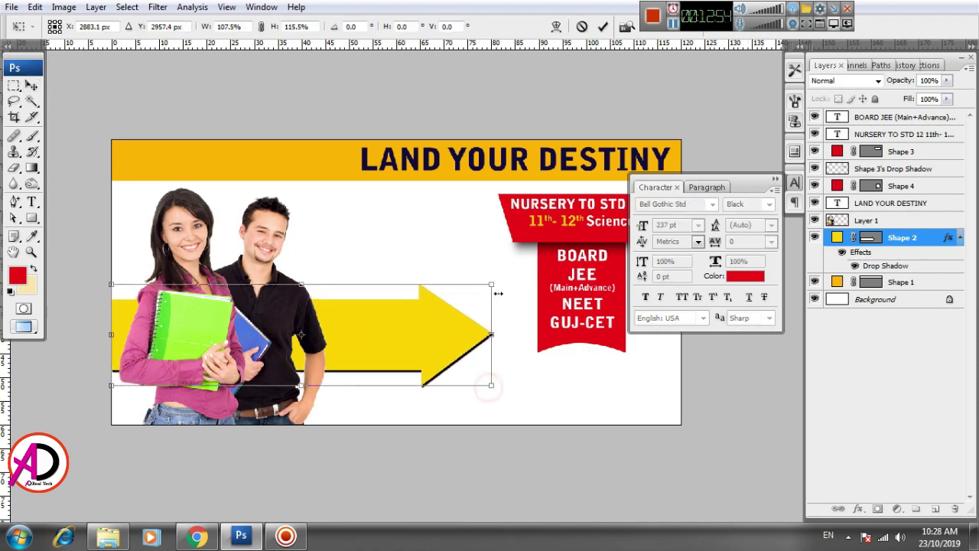
left_click_drag(491, 284, 511, 268)
double_click(435, 317)
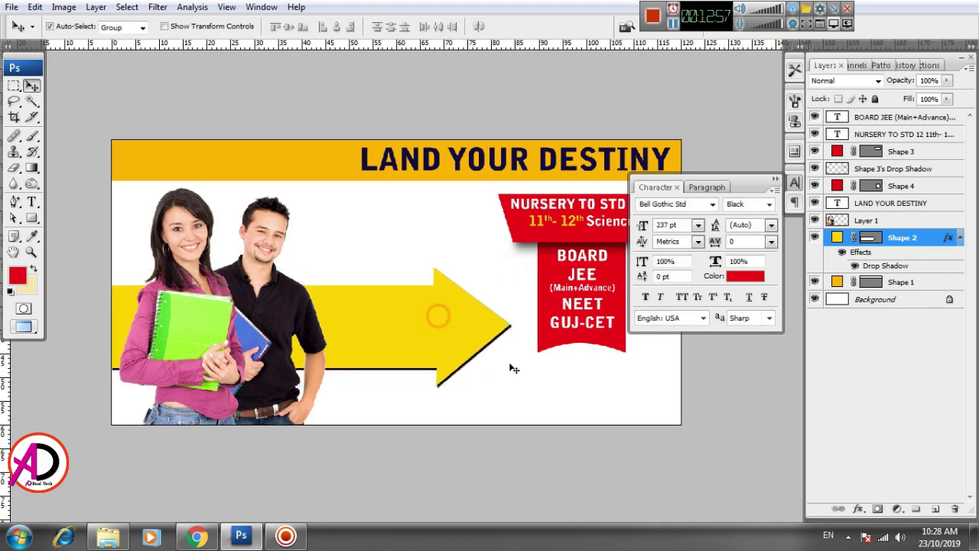
left_click_drag(413, 310, 414, 291)
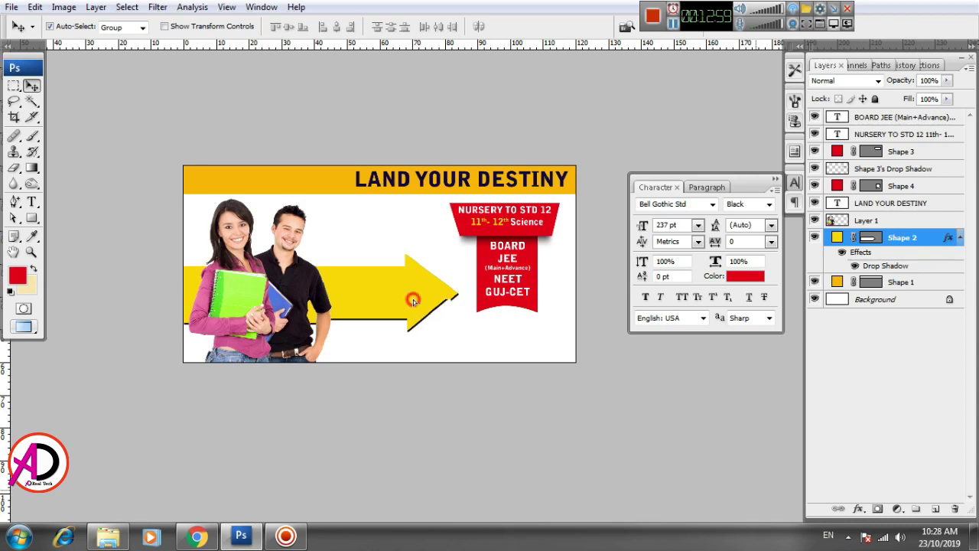
scroll(414, 291, "up", 2)
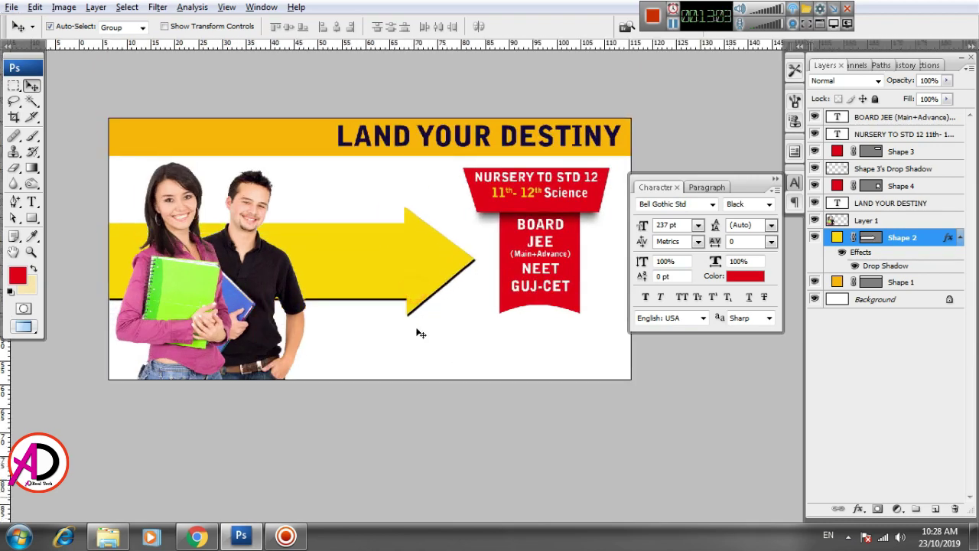
scroll(415, 332, "up", 1)
scroll(474, 328, "up", 1)
Add '25%' text on the yellow arrow with a subscript percent sign
left_click_drag(341, 336, 356, 334)
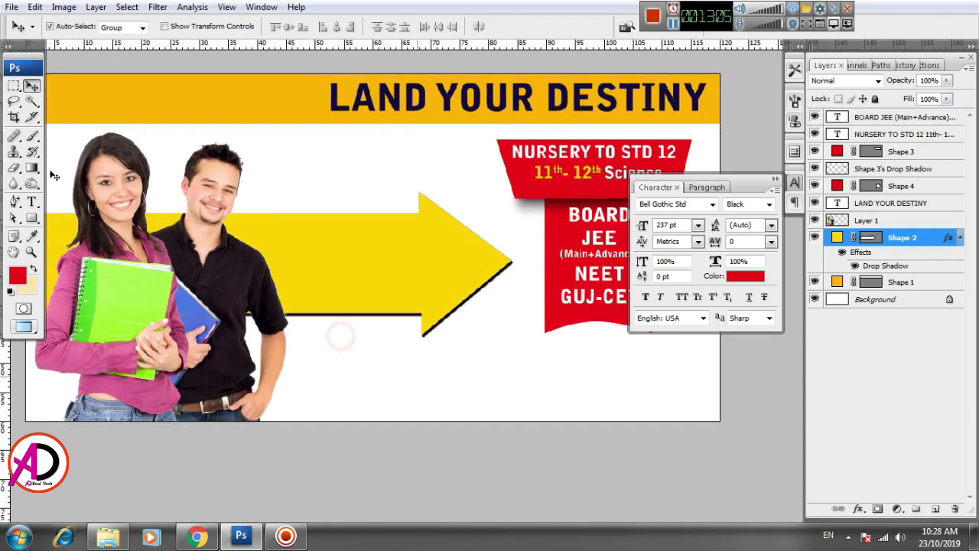
key("t")
left_click(331, 263)
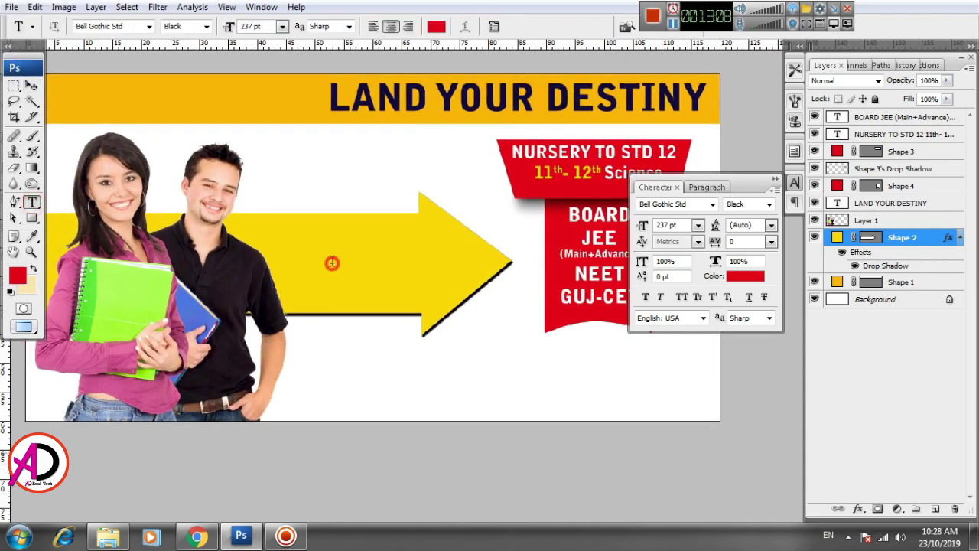
type("25")
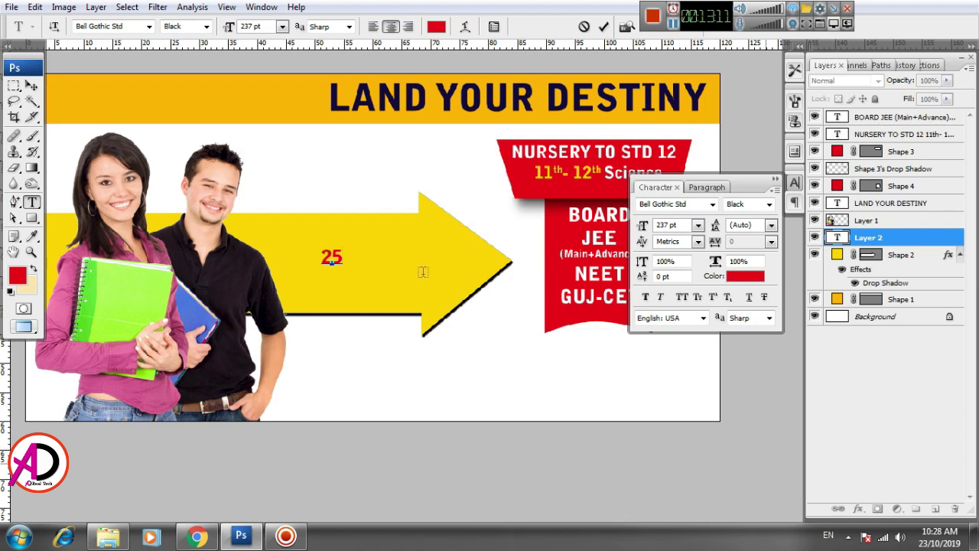
type("%")
key("shift+Left")
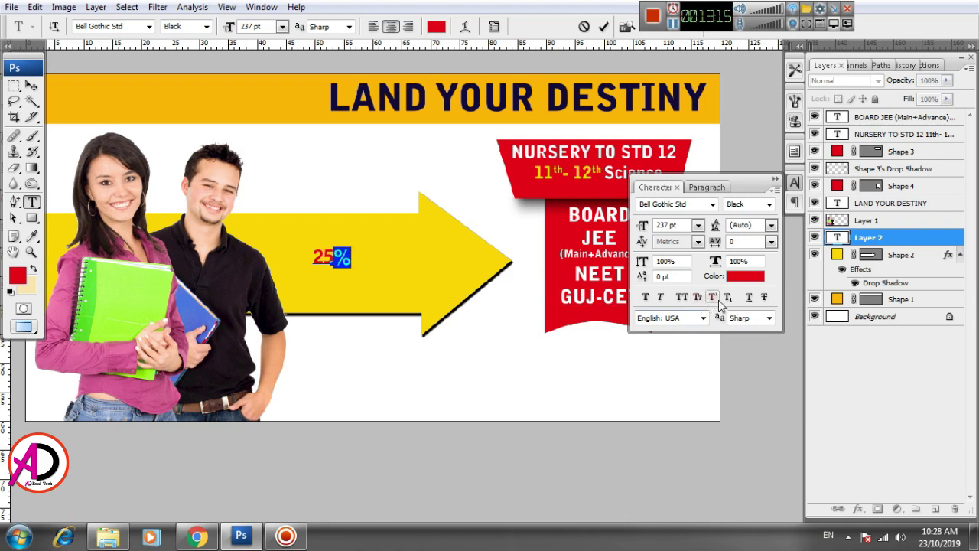
left_click(727, 298)
left_click(32, 86)
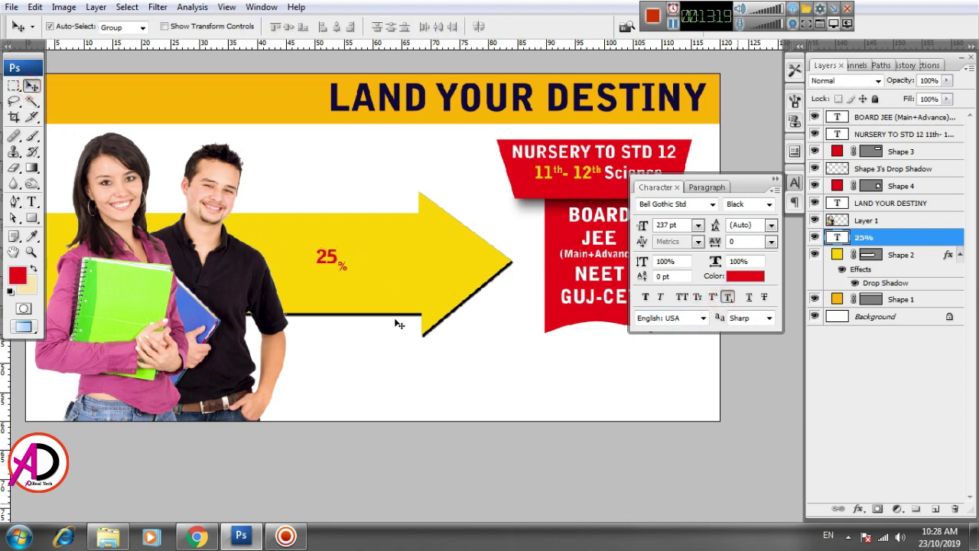
Enlarge the 25% and move it up and left on the arrow
key("ctrl+t")
left_click_drag(355, 282, 366, 290)
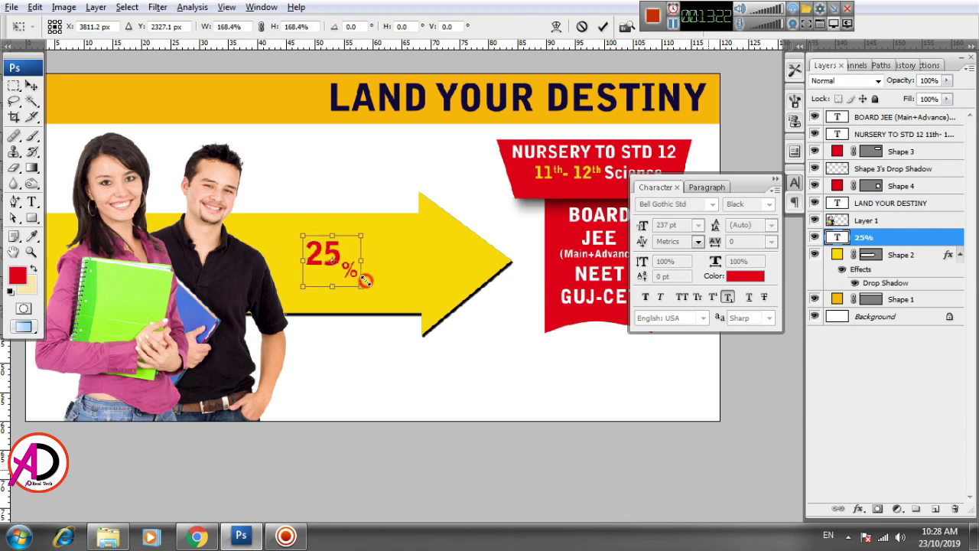
left_click_drag(339, 255, 304, 234)
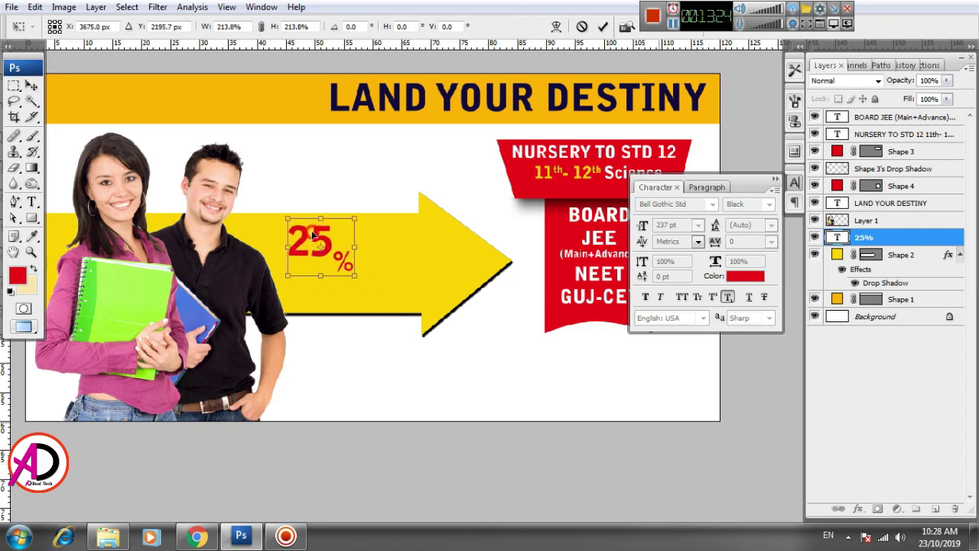
key("Return")
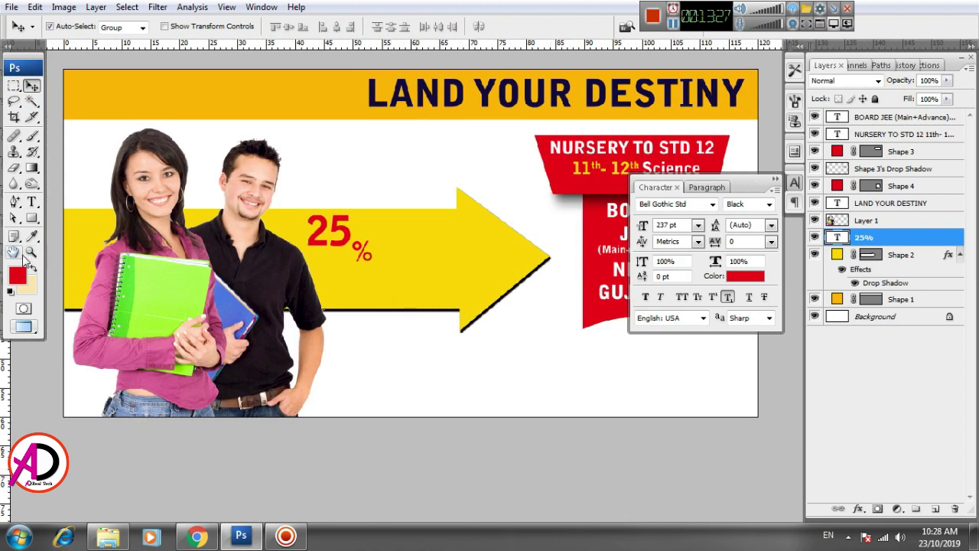
Add 'DISCOUNT' below 25% and scale it to roughly double size
left_click(32, 202)
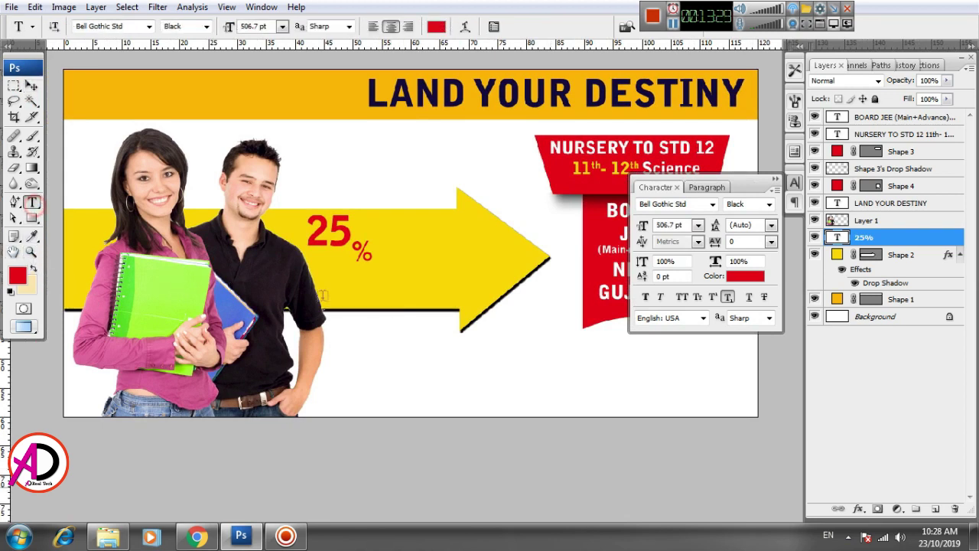
left_click(380, 283)
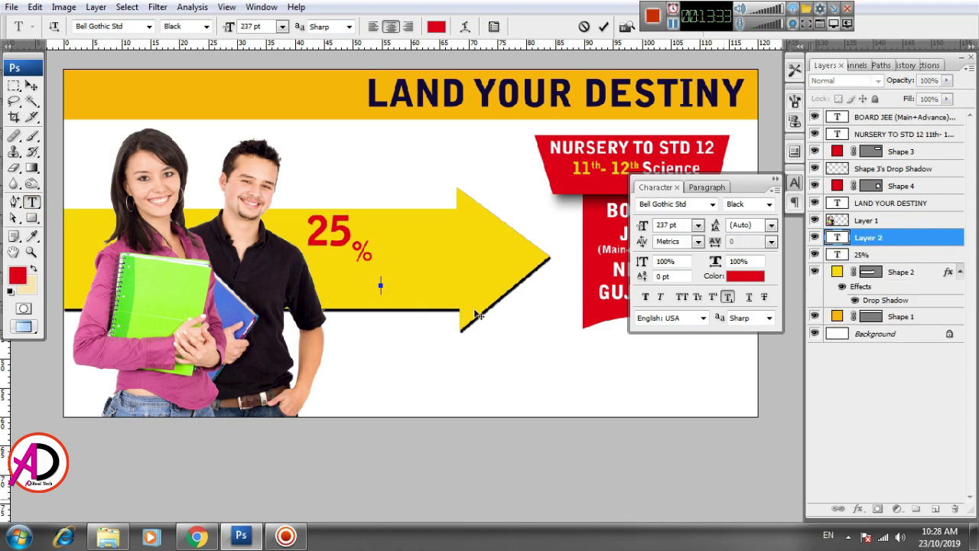
type("DYSCOUN")
type("T")
key("ctrl+Return")
key("v")
key("ctrl+t")
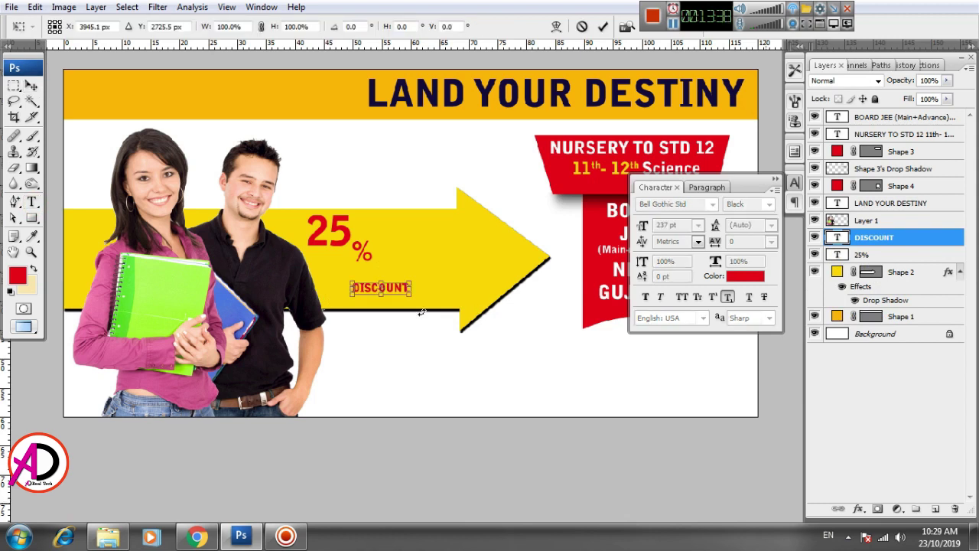
left_click_drag(412, 295, 433, 270)
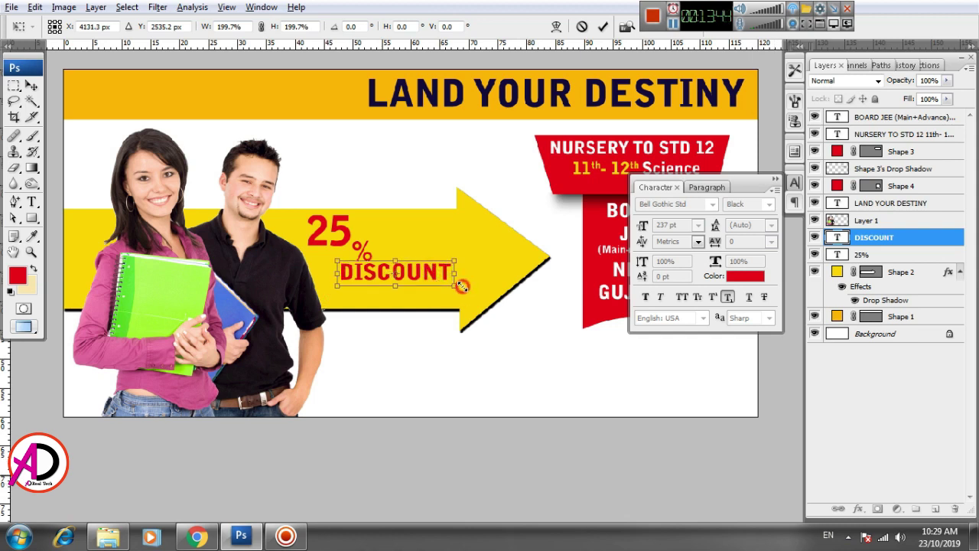
mouse_move(453, 289)
left_mouse_down()
mouse_move(463, 286)
mouse_move(438, 275)
left_mouse_up()
key("Down")
key("Down")
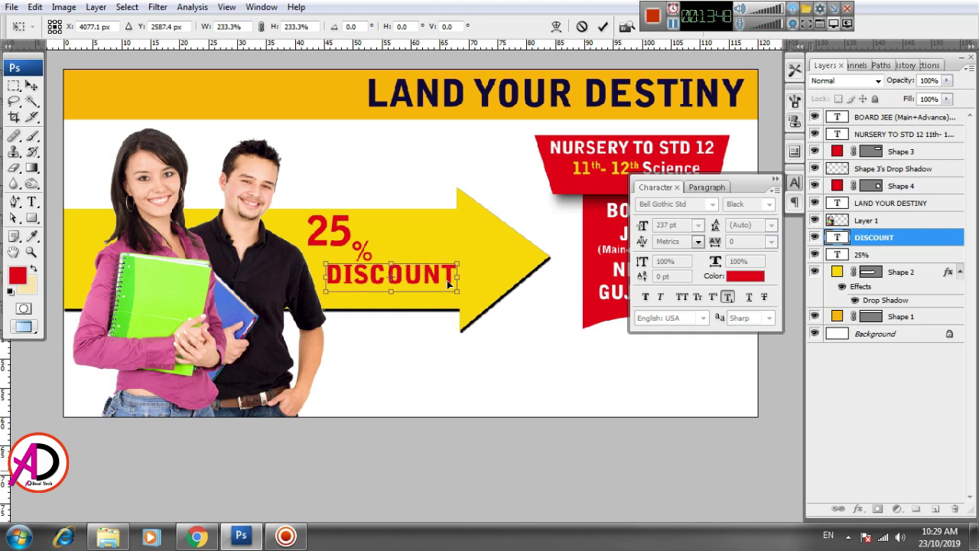
key("Right")
key("Right")
key("Right")
key("Right")
key("Right")
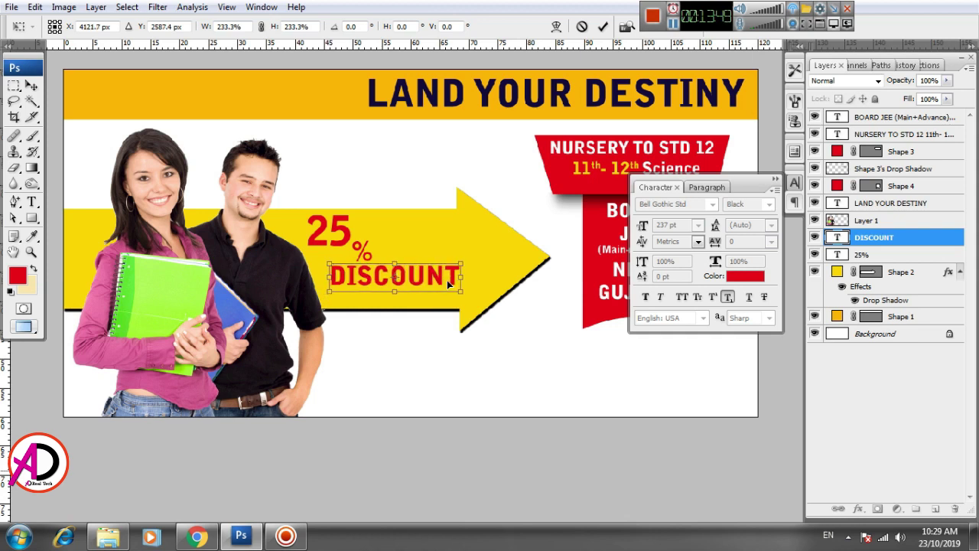
key("Return")
Colour DISCOUNT with the dark navy sampled from LAND YOUR DESTINY
key("t")
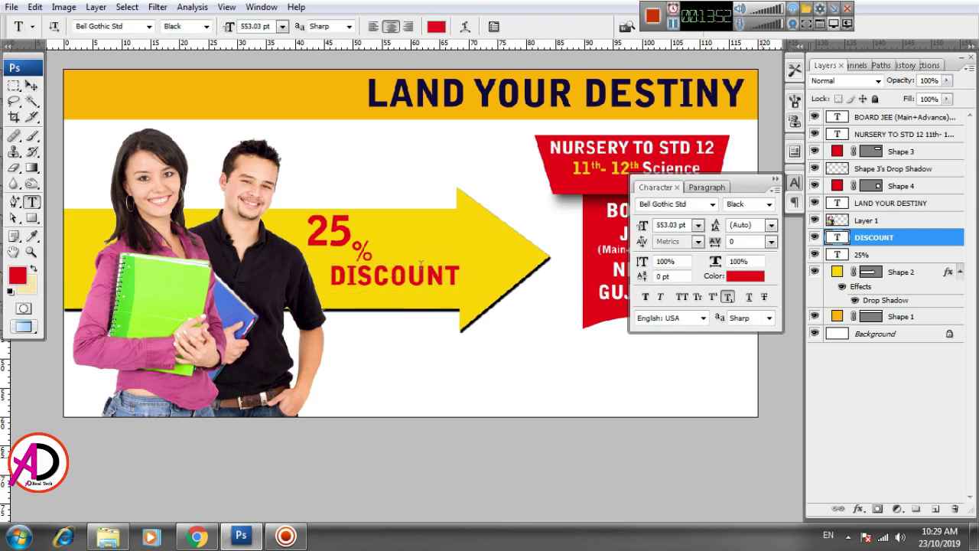
double_click(420, 280)
left_click(745, 275)
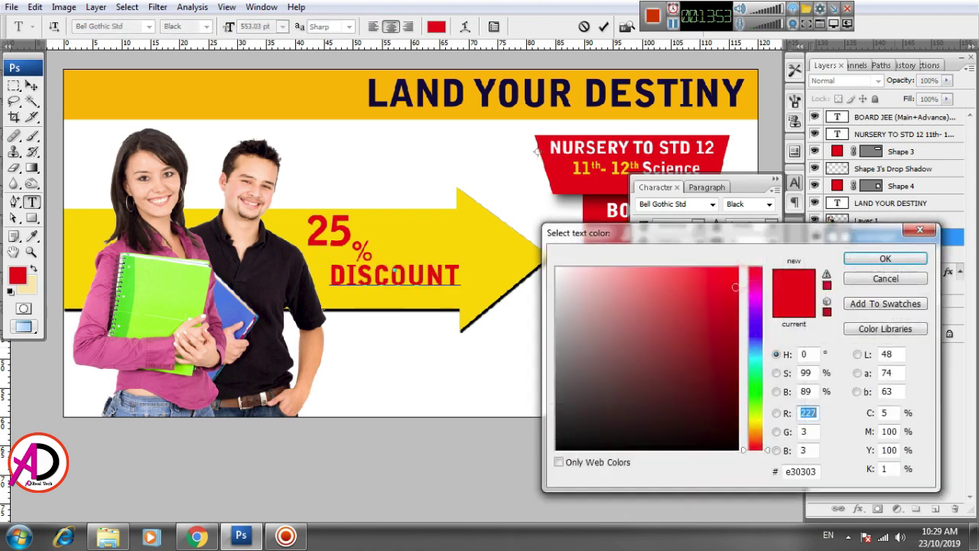
left_click(486, 100)
left_click(885, 257)
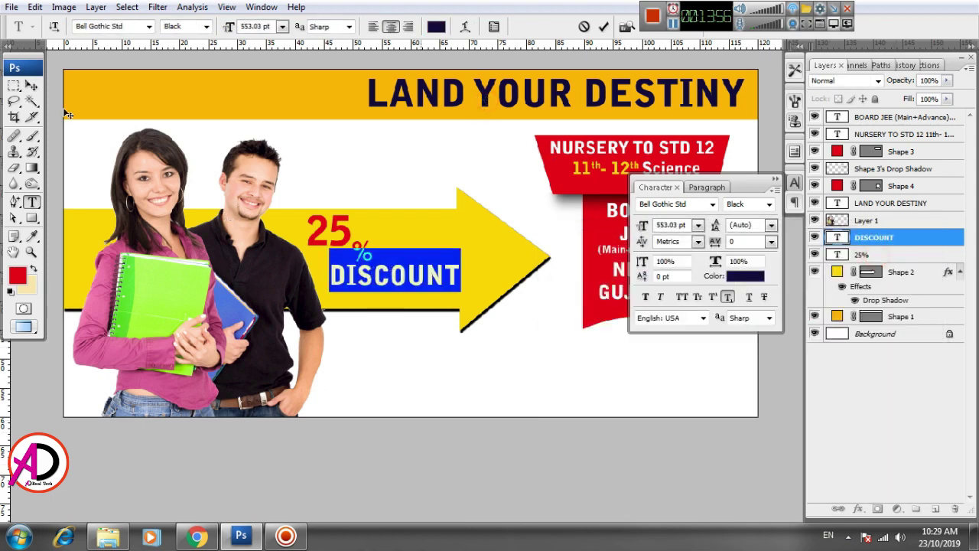
left_click(31, 85)
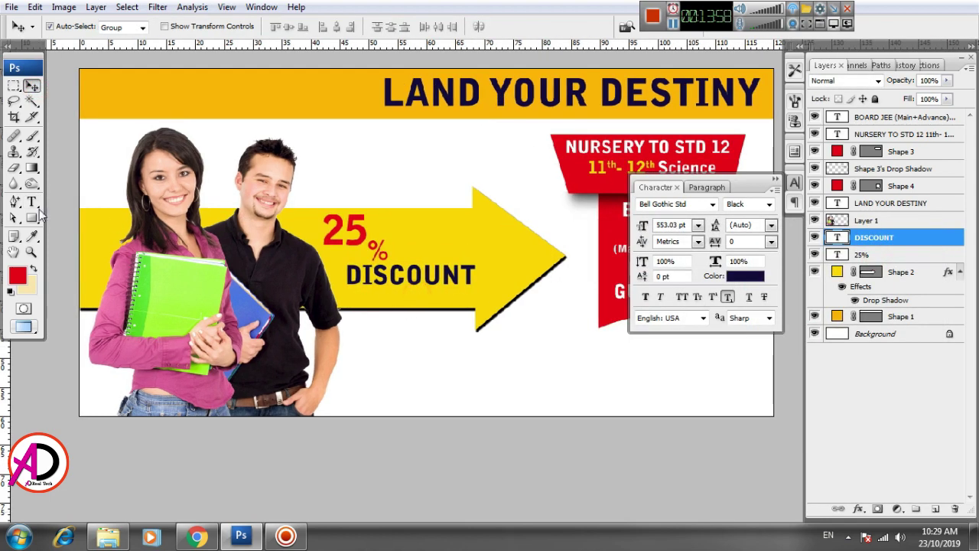
left_click(31, 202)
Add a 'FOR Girls' line under DISCOUNT, enlarged and centred
left_click(386, 300)
type("FOR Gir")
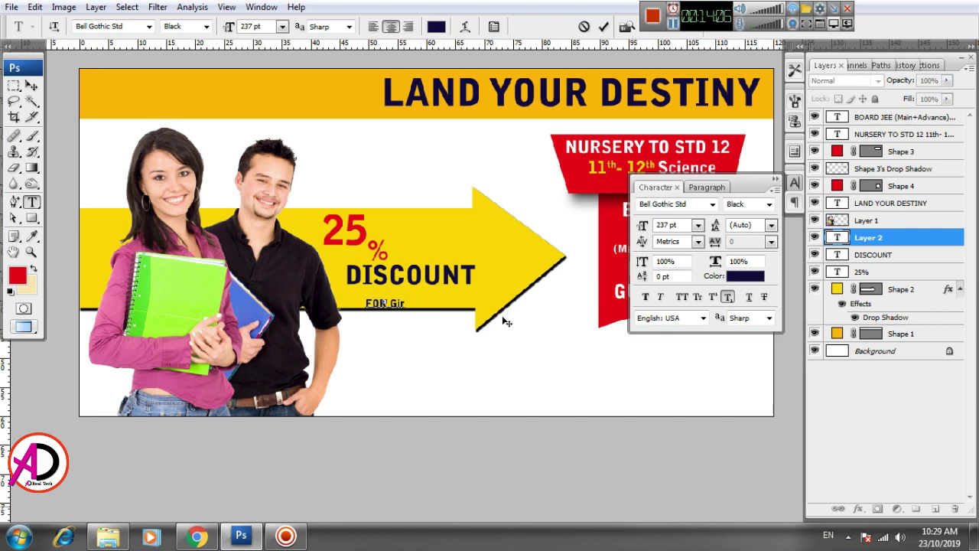
type("ls")
key("ctrl+Return")
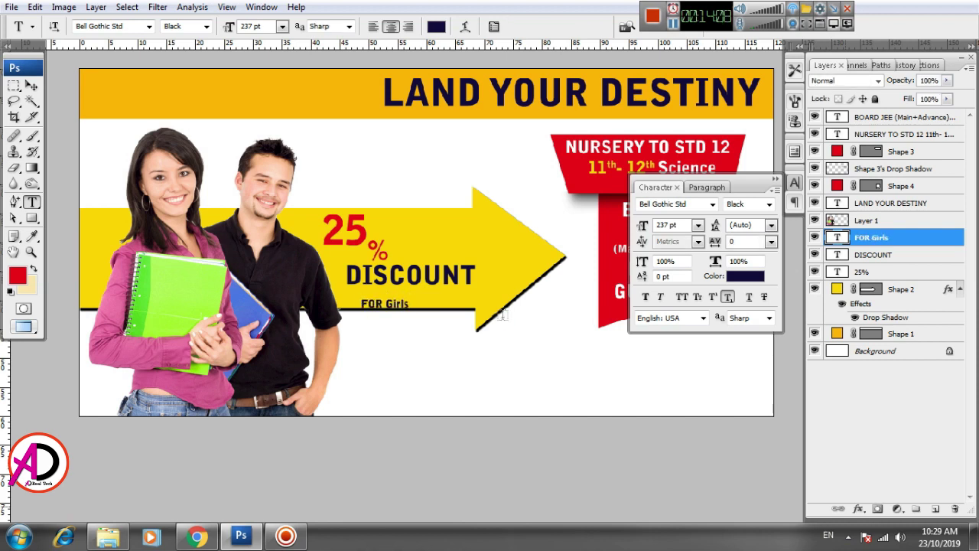
key("v")
key("ctrl+t")
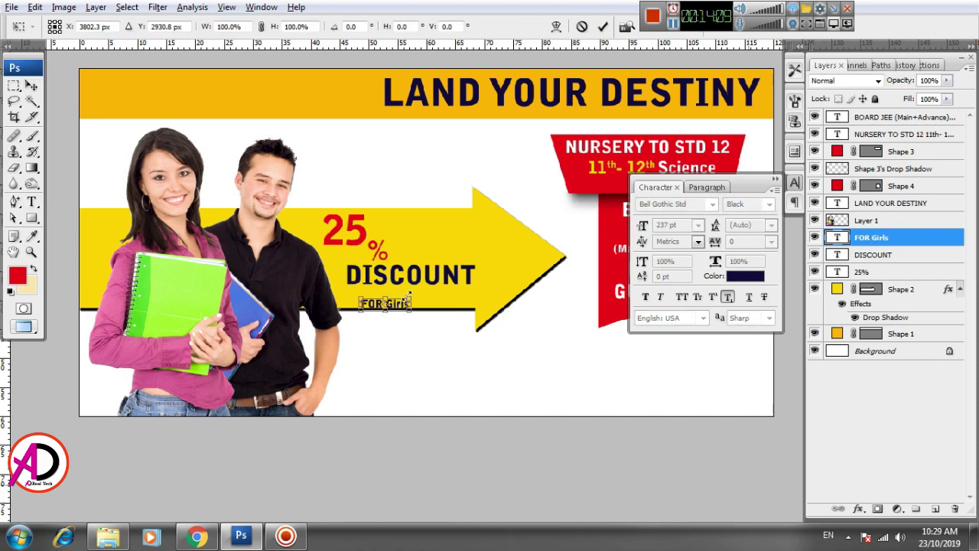
left_click_drag(410, 298, 426, 286)
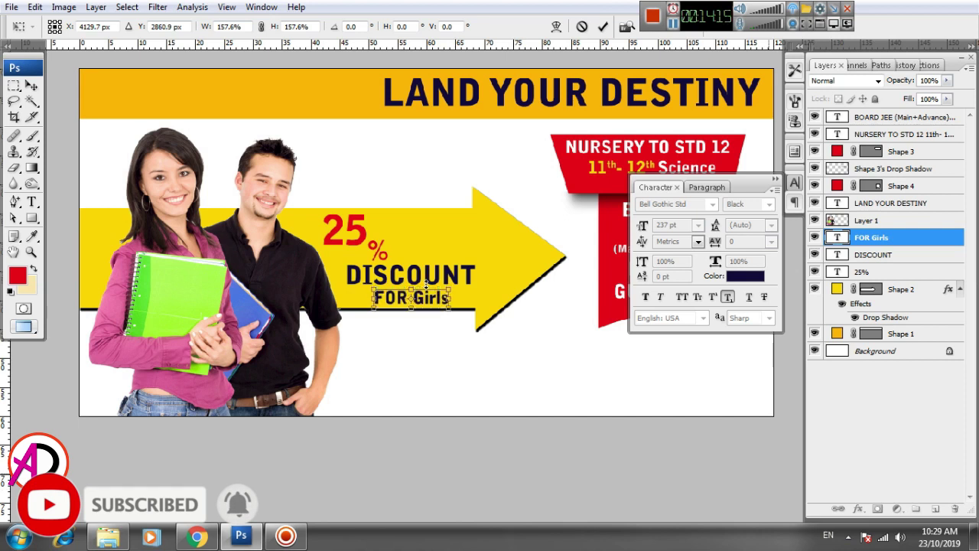
key("Return")
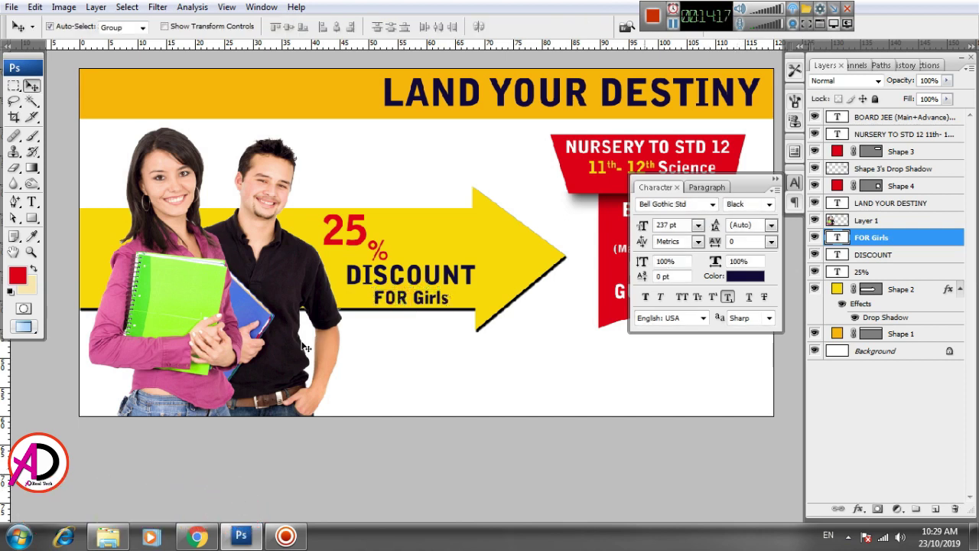
Change 'FOR' to 'For' so the line reads 'For Girls'
key("t")
left_click(400, 298)
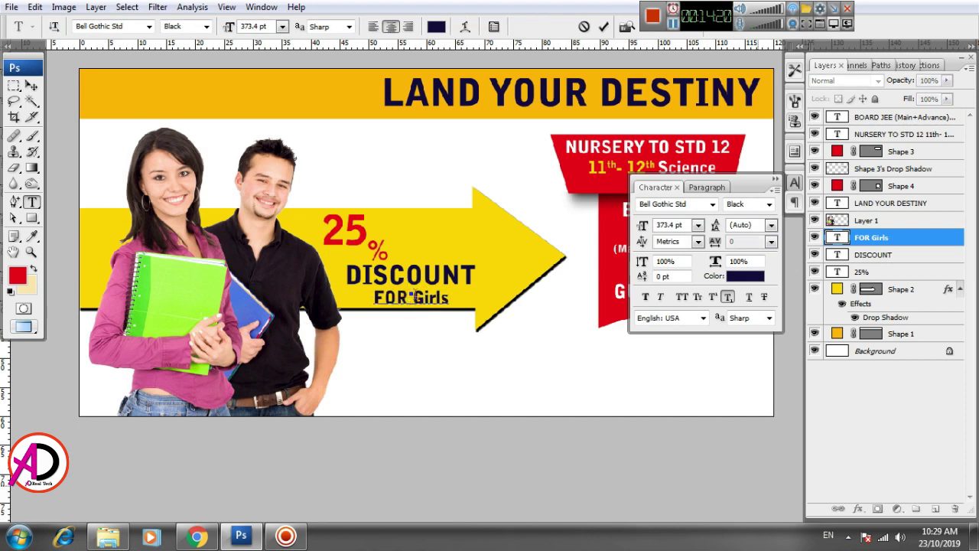
key("BackSpace")
key("BackSpace")
type("or")
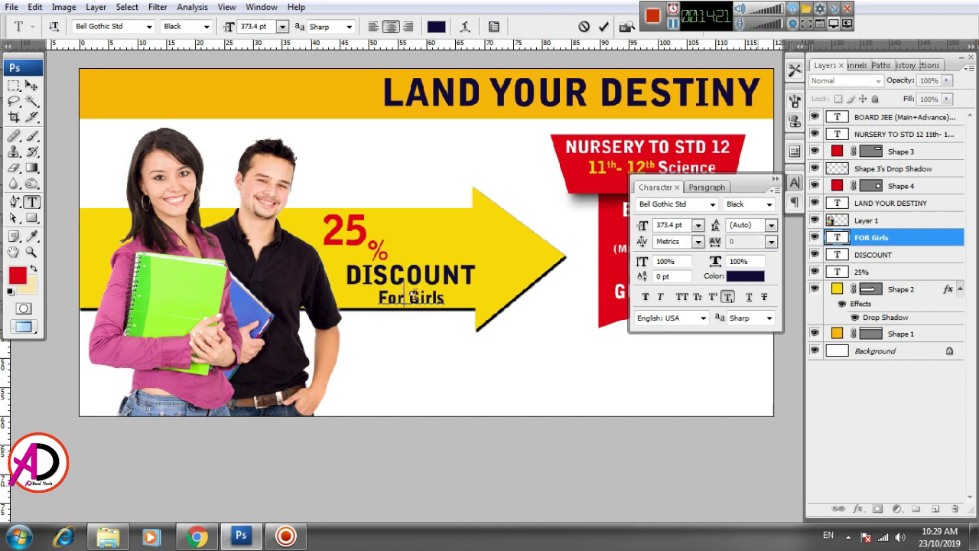
key("ctrl+Return")
Recolour 'Girls' with the red sampled from the 25
left_click_drag(410, 298, 446, 298)
left_click(739, 275)
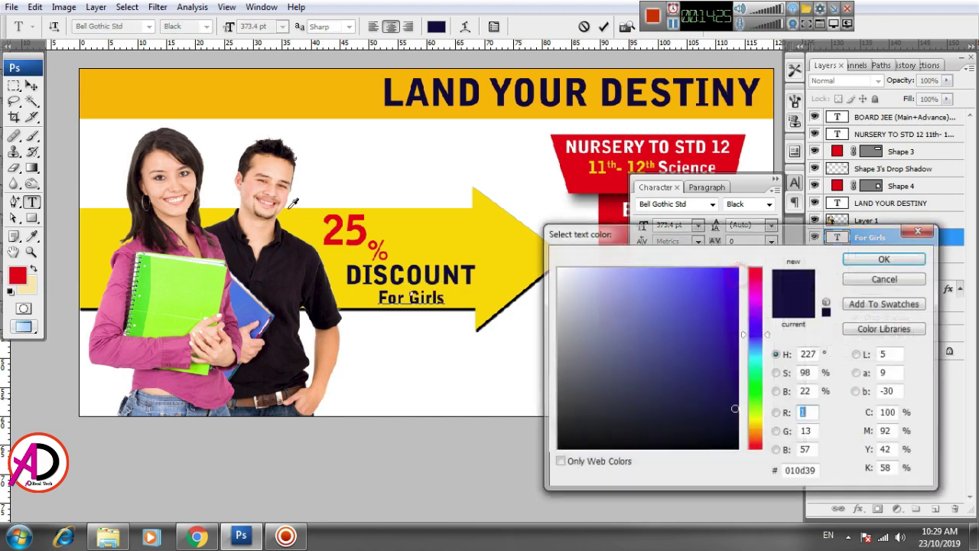
left_click(356, 226)
left_click(864, 261)
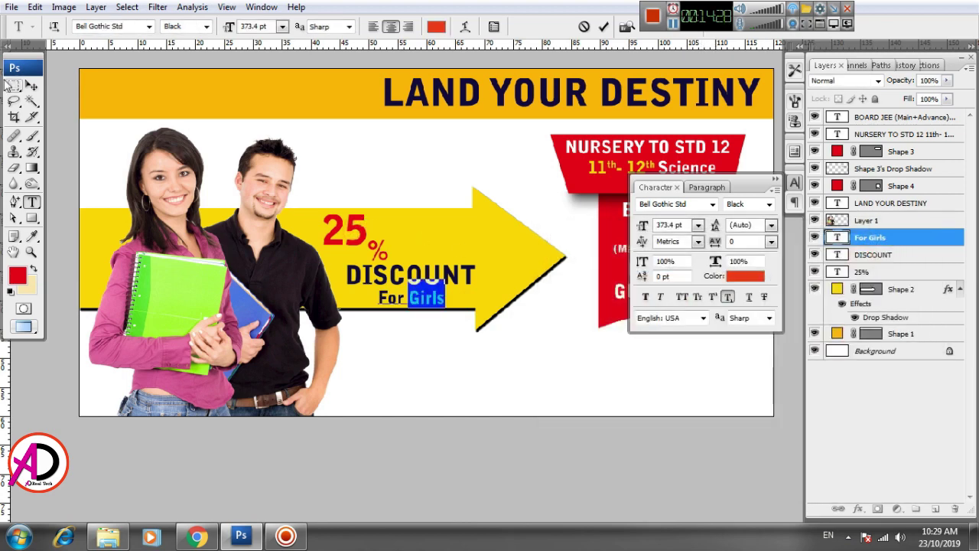
left_click(30, 87)
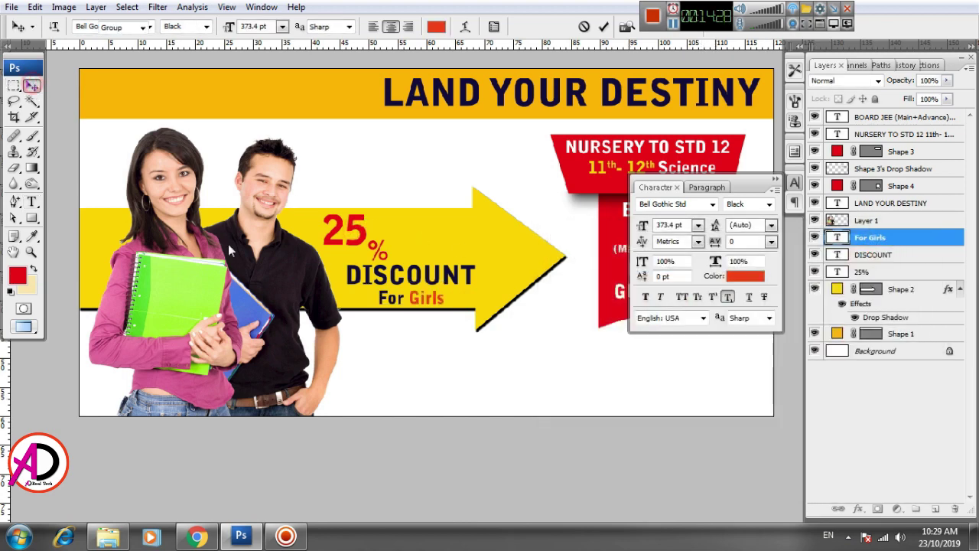
left_click(31, 201)
left_click(411, 247)
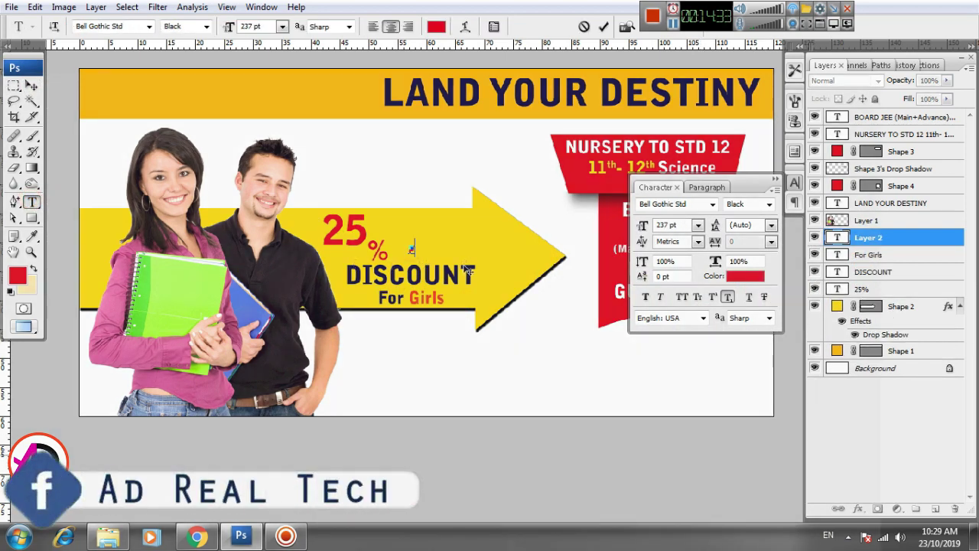
Type 'Frres' beside the percent sign and scale it to about 178%
type("Frres")
key("ctrl+Return")
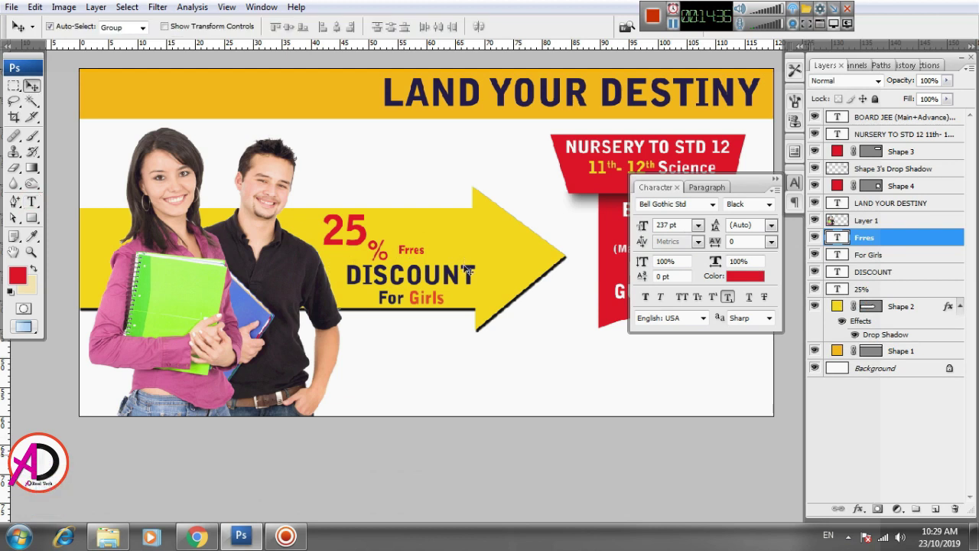
key("ctrl+t")
left_click_drag(427, 258, 441, 256)
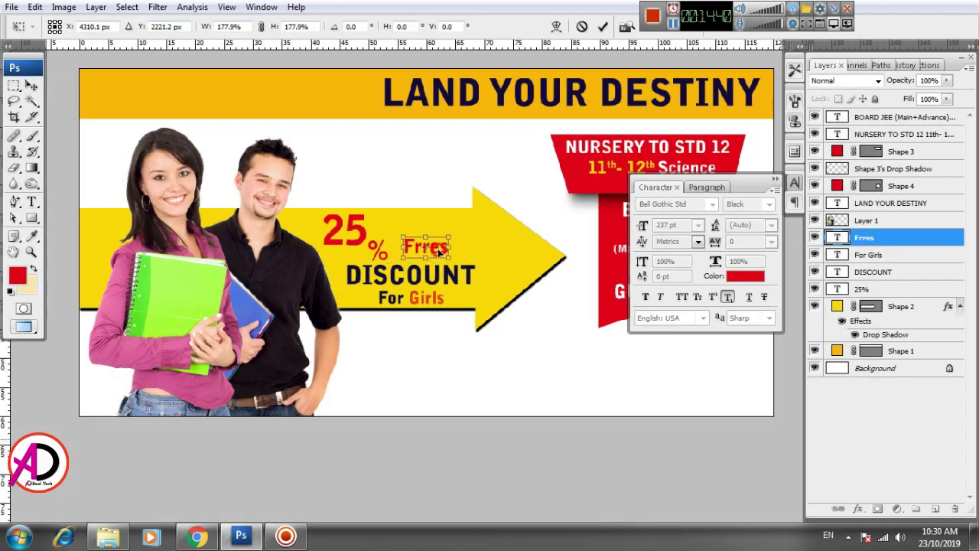
key("Return")
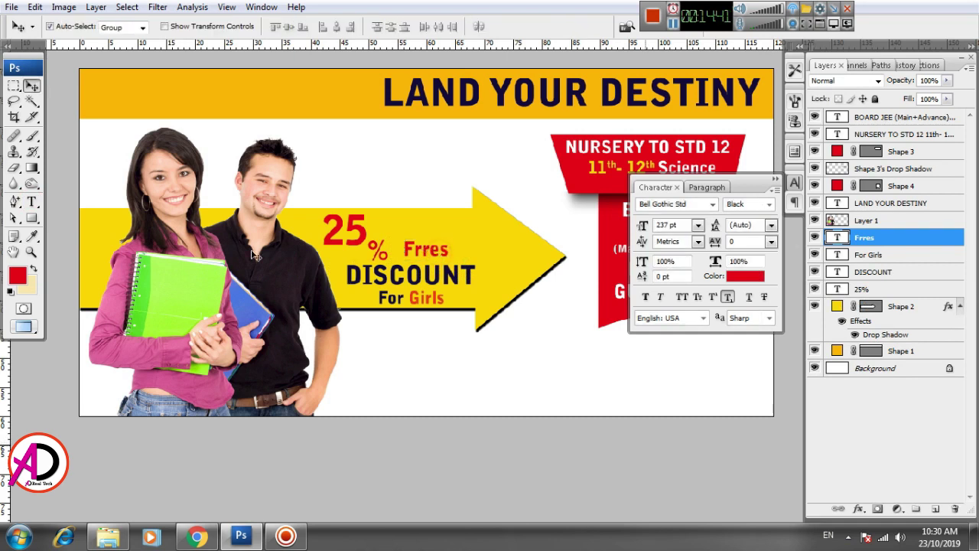
Correct the misspelled word to 'Fees'
left_click(31, 201)
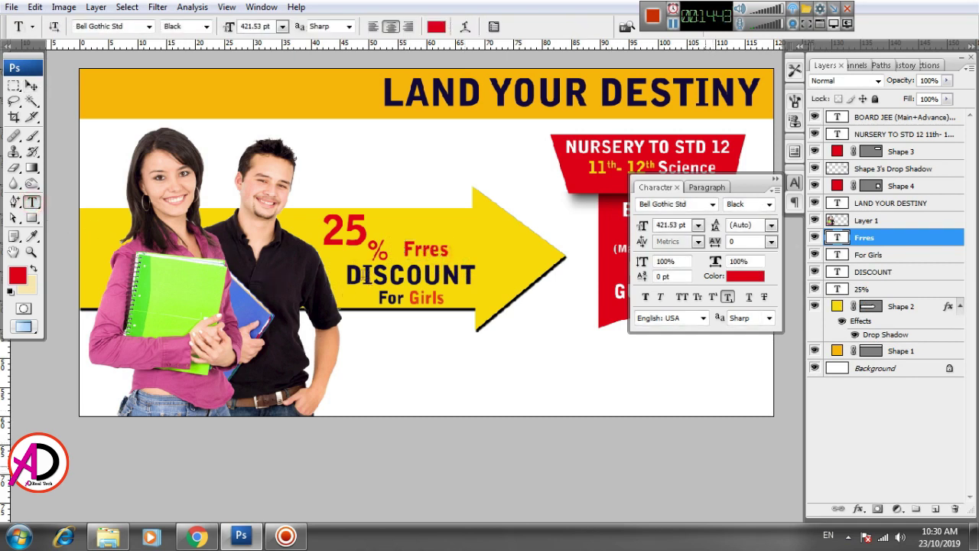
left_click(426, 248)
key("BackSpace")
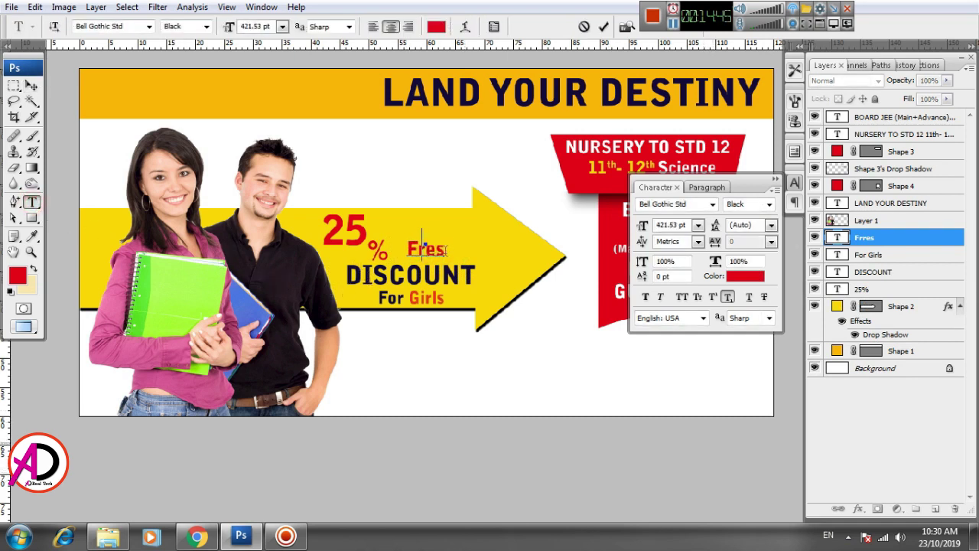
key("BackSpace")
type("e")
key("ctrl+Return")
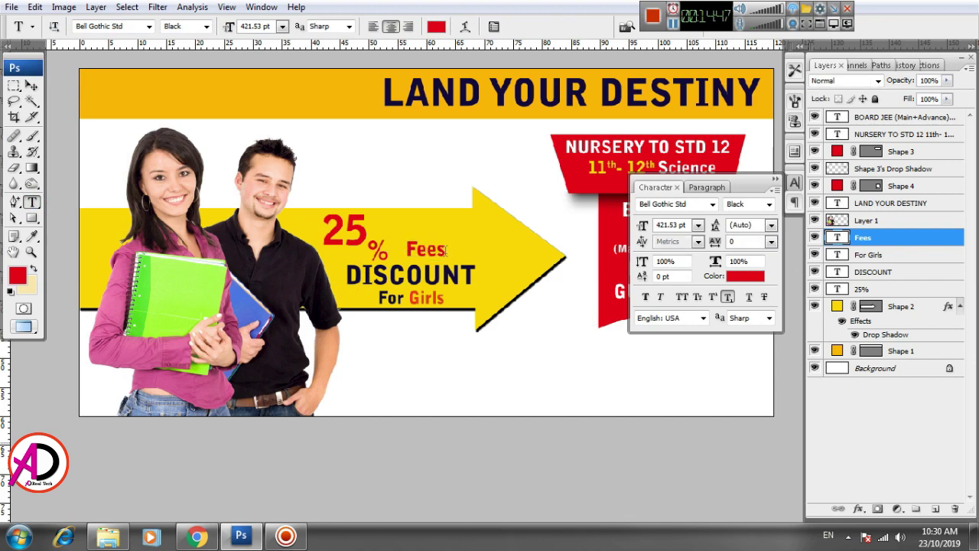
Scale Fees to about 130% and nudge it left toward the percent sign
key("v")
key("Down")
key("Down")
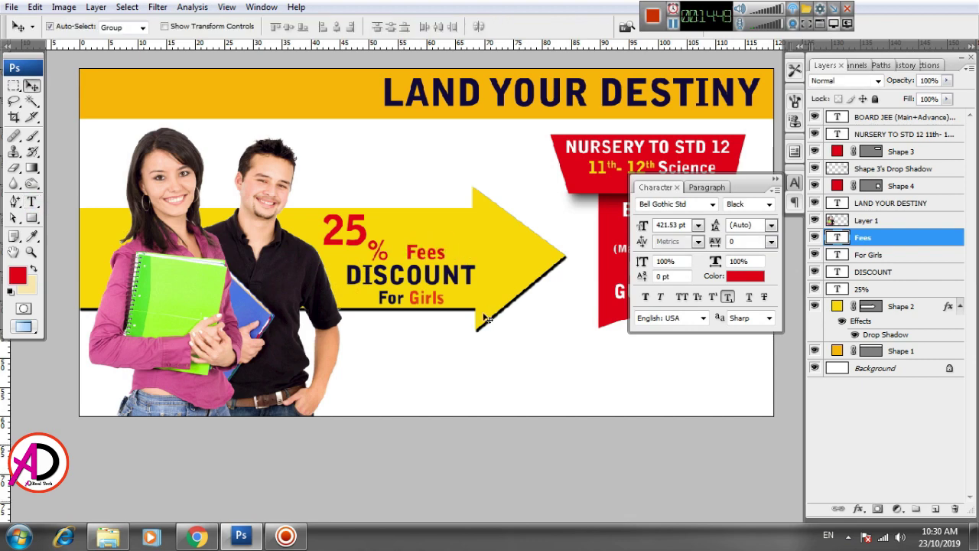
scroll(472, 333, "down", 2)
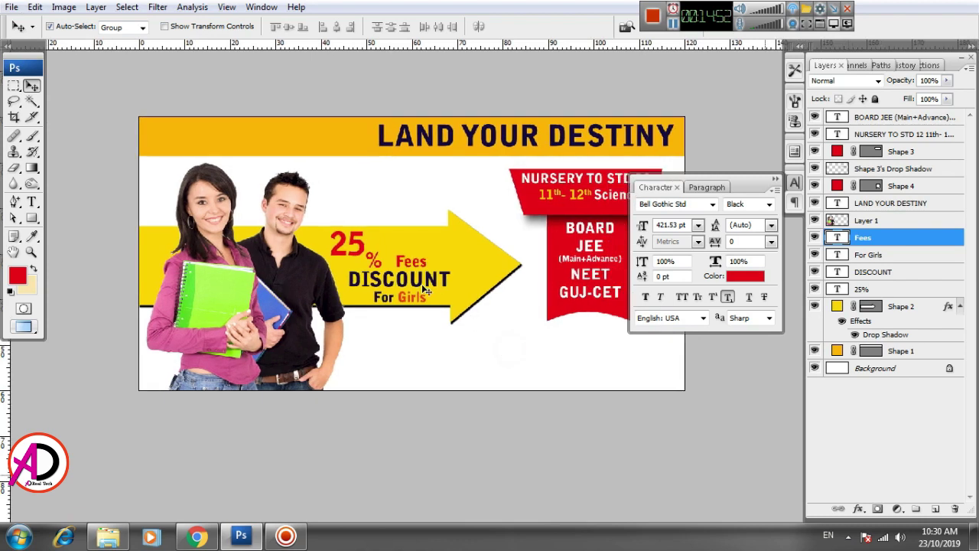
key("ctrl+t")
left_click_drag(430, 253, 438, 250)
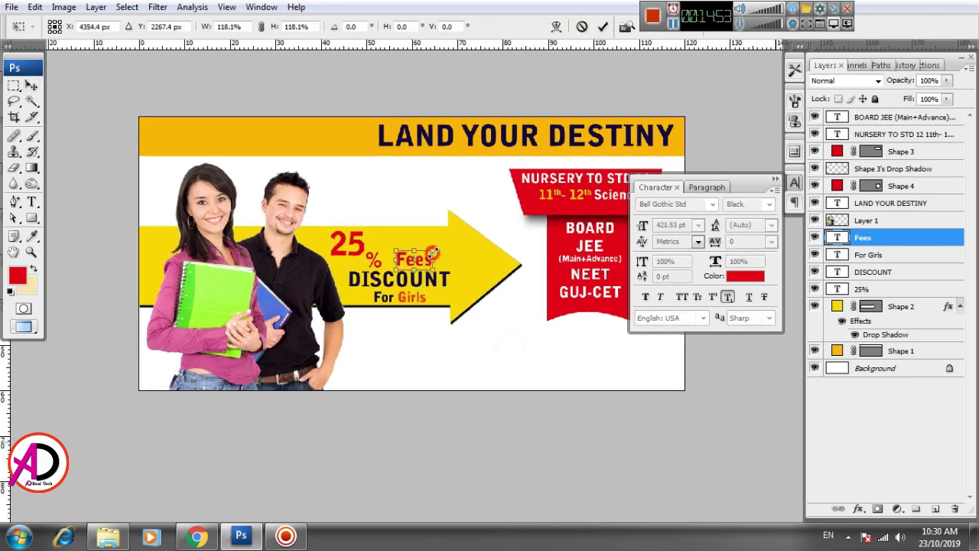
key("Left")
key("Left")
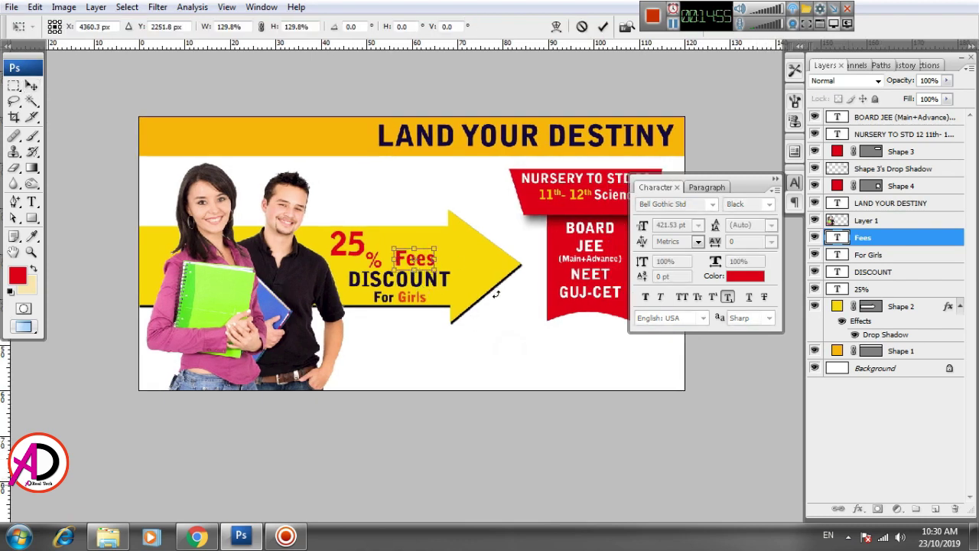
key("Left")
key("Left")
key("Left")
key("Left")
key("Left")
key("Left")
key("Left")
key("Left")
key("Left")
key("Return")
Draw a red rectangle at the banner's bottom right, narrowing it and raising its top
left_click_drag(491, 336, 416, 278)
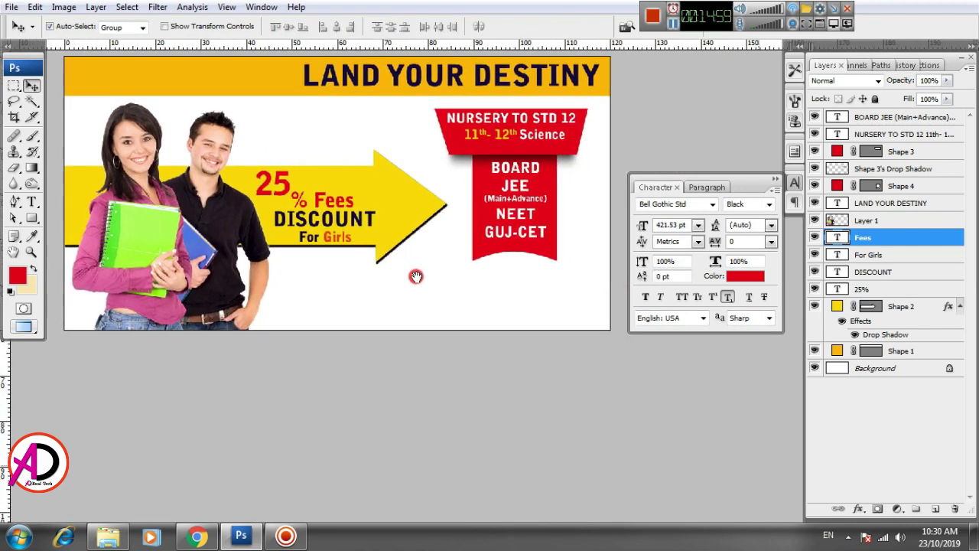
scroll(461, 329, "down", 1)
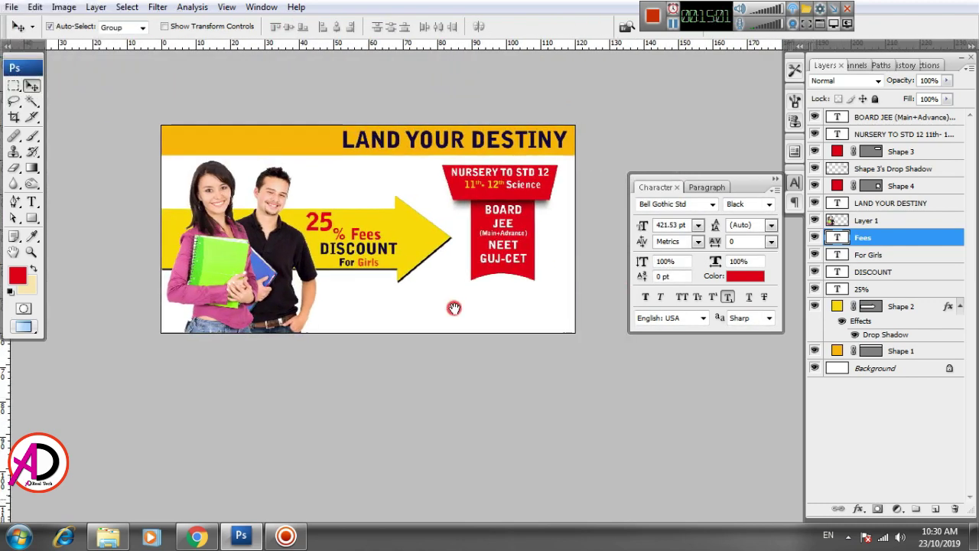
left_click(31, 218)
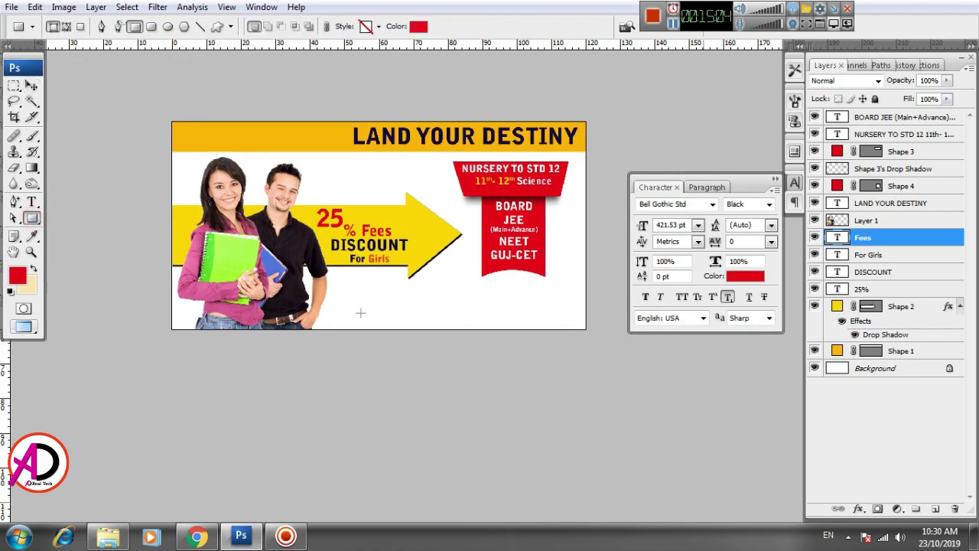
left_click_drag(349, 290, 585, 331)
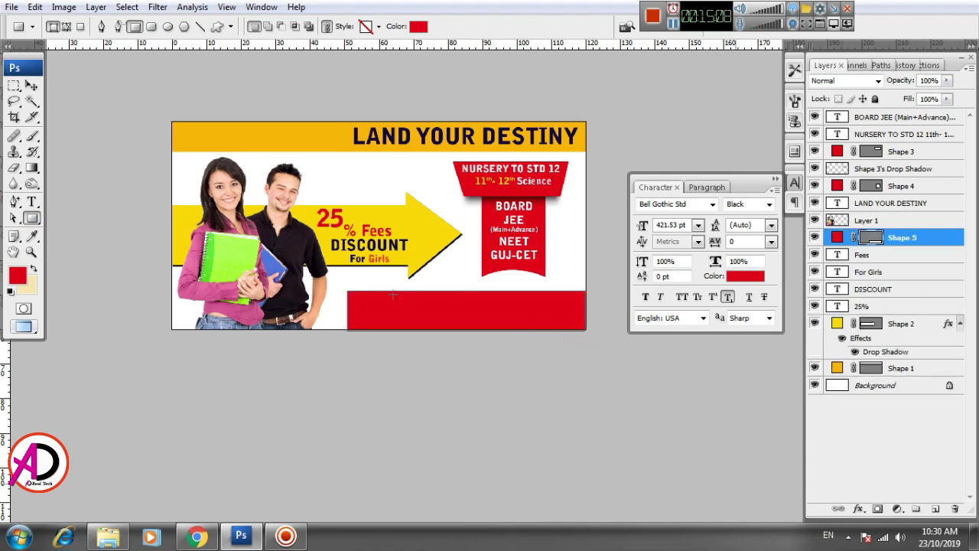
left_click(32, 86)
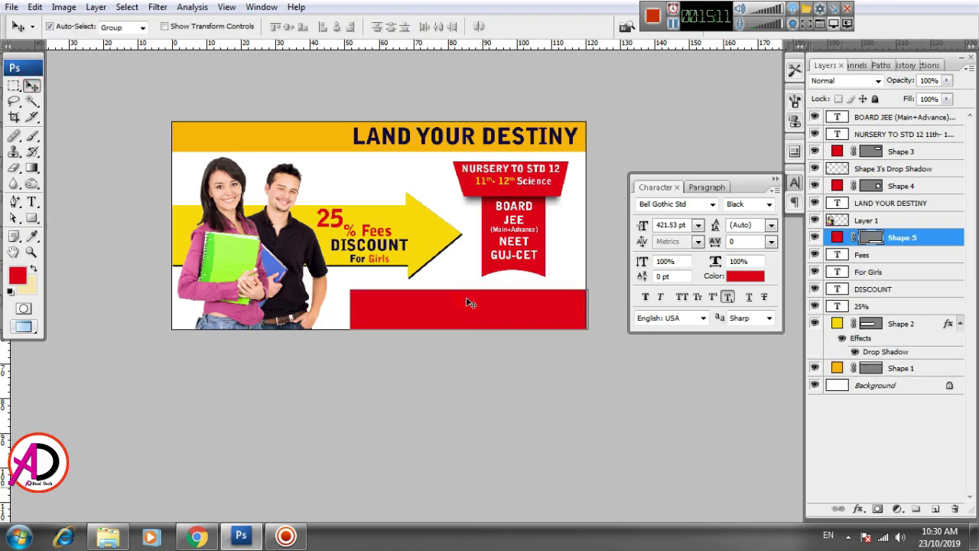
key("ctrl+plus")
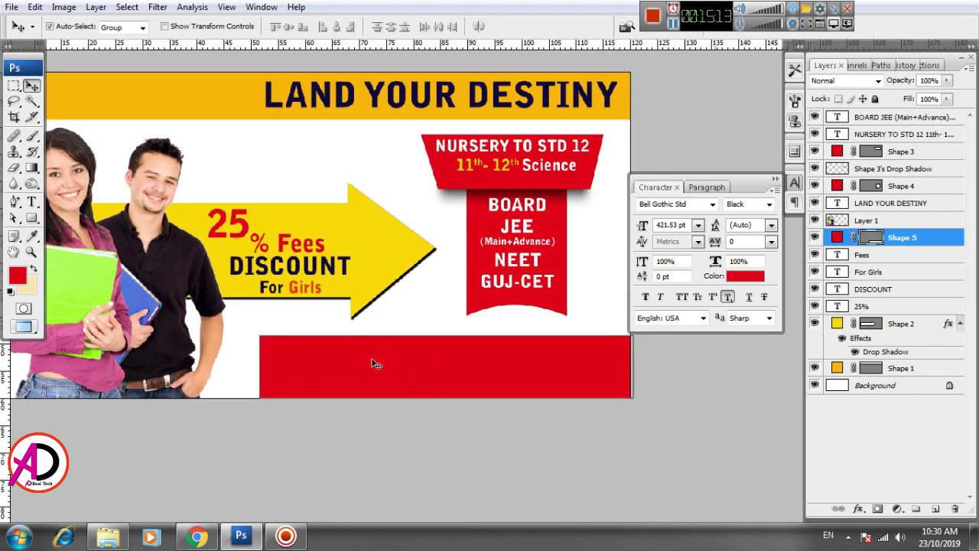
key("ctrl+t")
left_click_drag(448, 335, 448, 327)
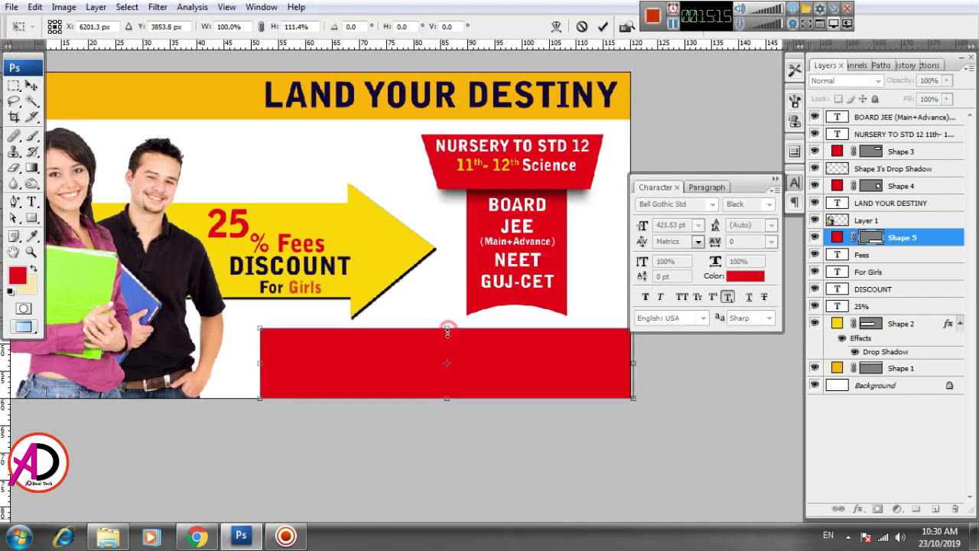
left_click_drag(255, 365, 366, 355)
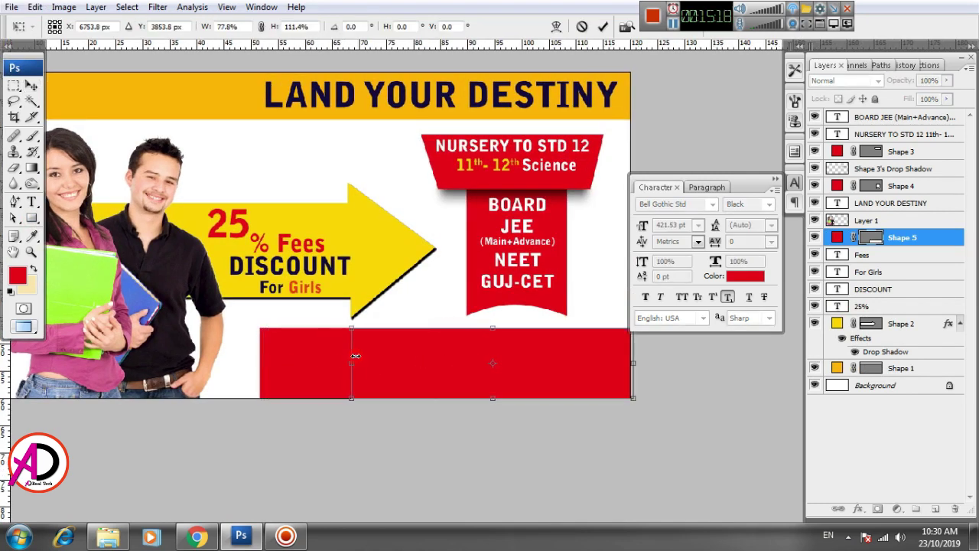
key("Return")
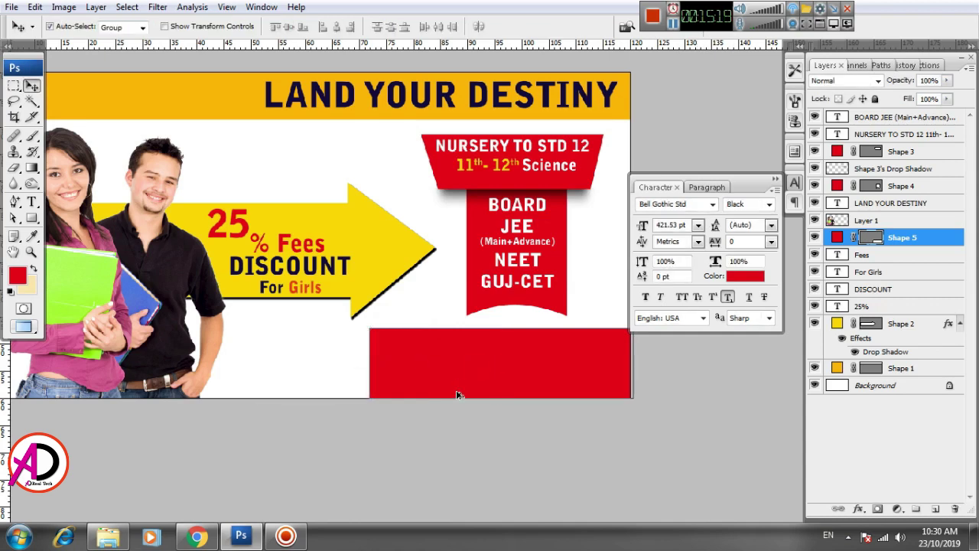
Open the 'logo global touch' PNG from Local Disk (E:) in Photoshop
key("ctrl+minus")
left_click(535, 423)
left_click_drag(434, 412, 464, 396)
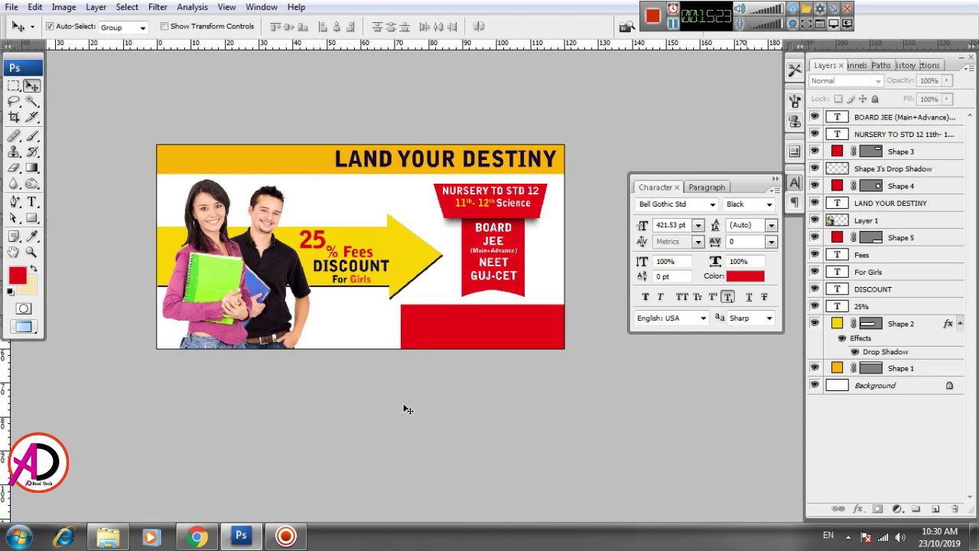
left_click(108, 536)
left_click(92, 273)
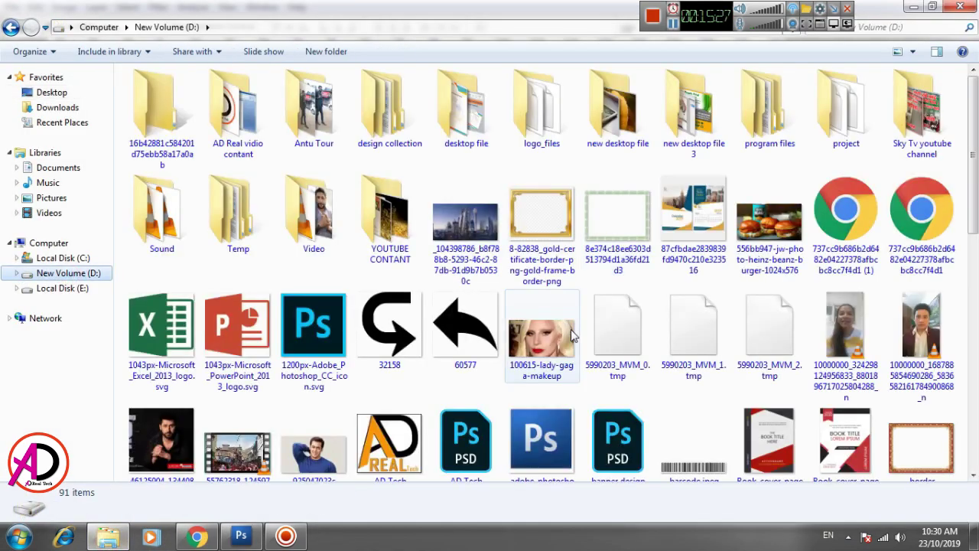
left_click(77, 288)
scroll(793, 245, "down", 2)
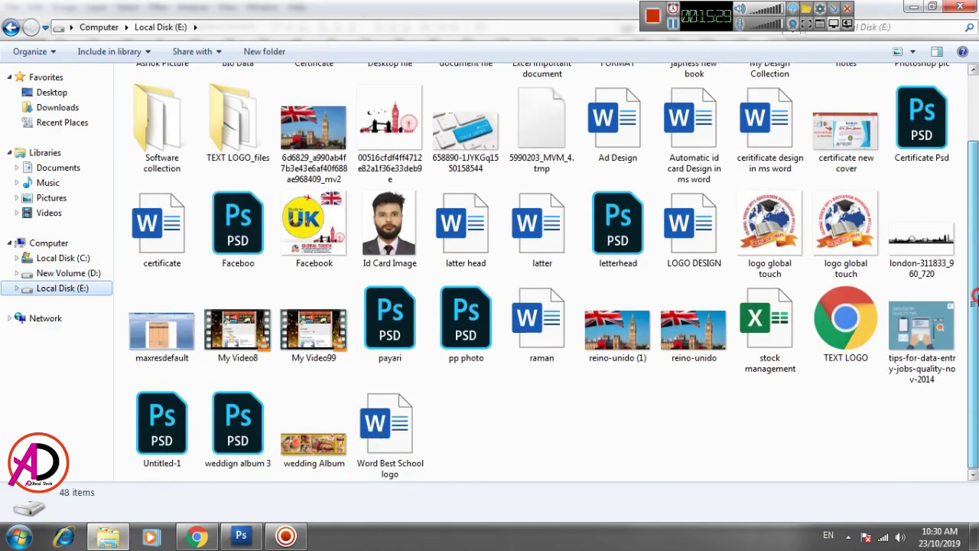
left_click(841, 241)
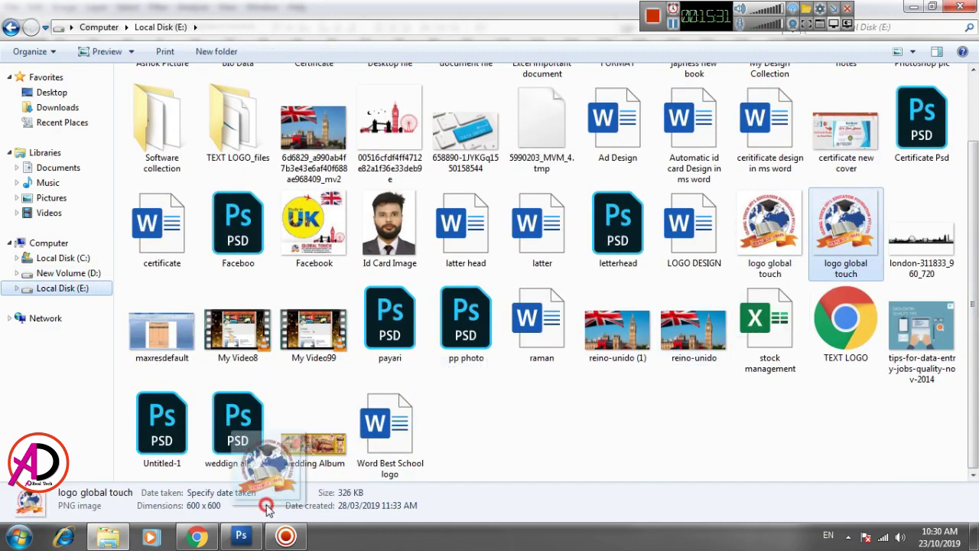
left_click(241, 536)
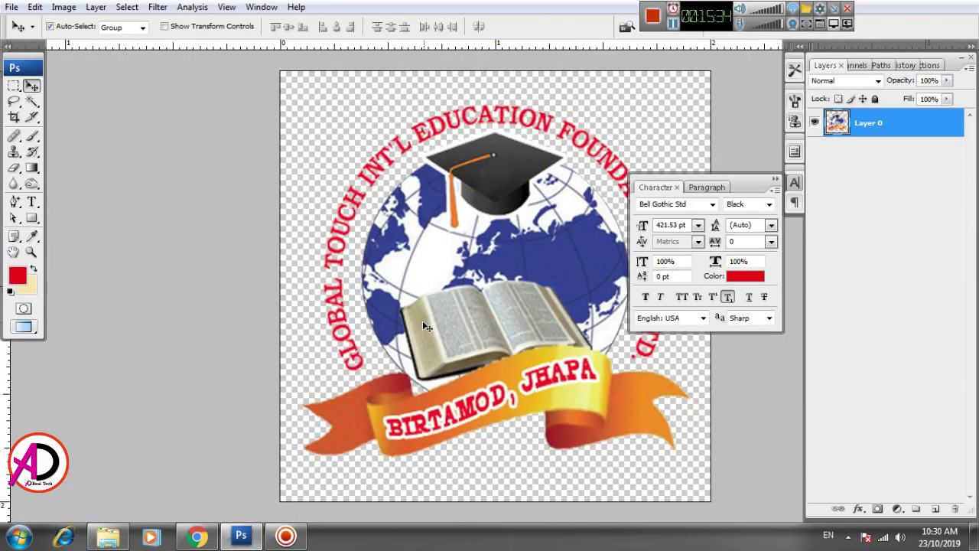
Drag the globe logo into the banner and enlarge it beside the red bar
key("ctrl+Tab")
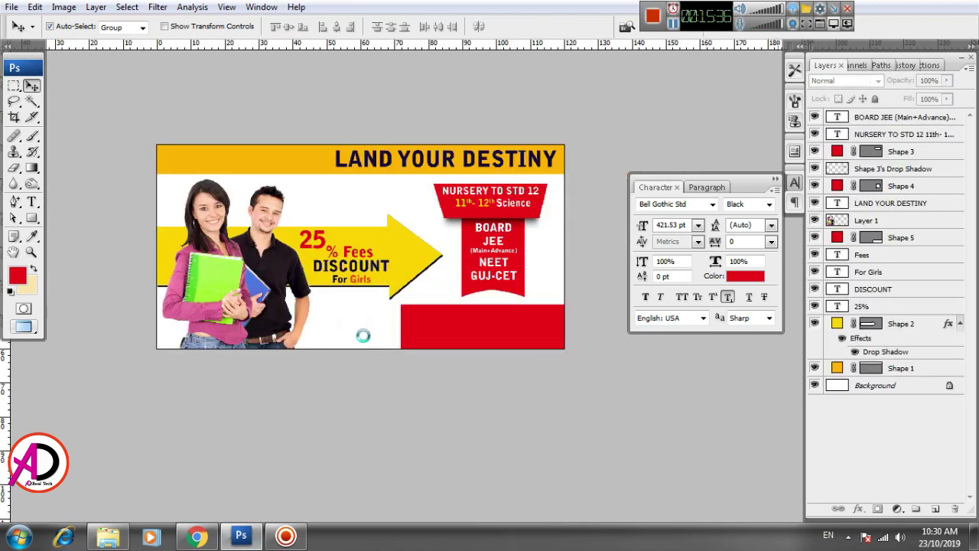
left_click_drag(356, 329, 365, 337)
key("ctrl+t")
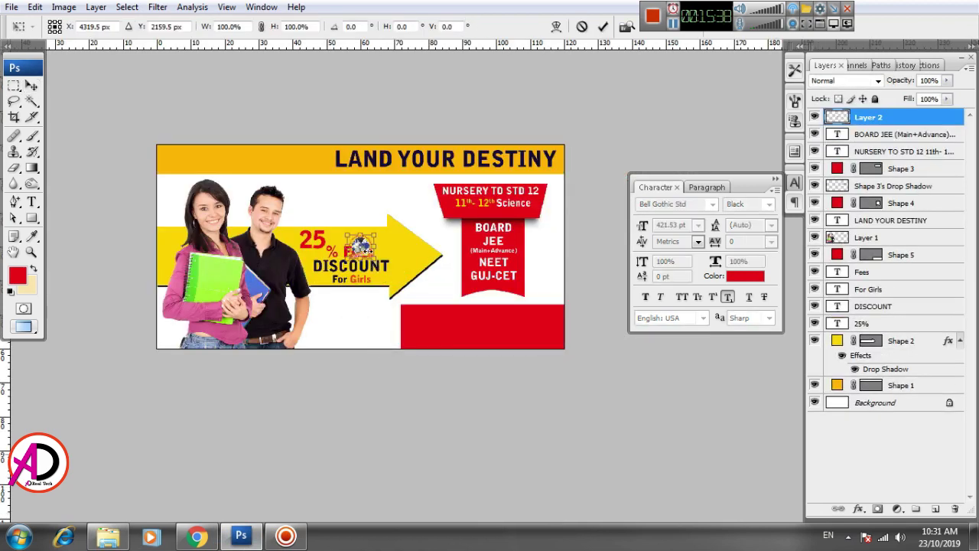
left_click_drag(371, 291, 386, 324)
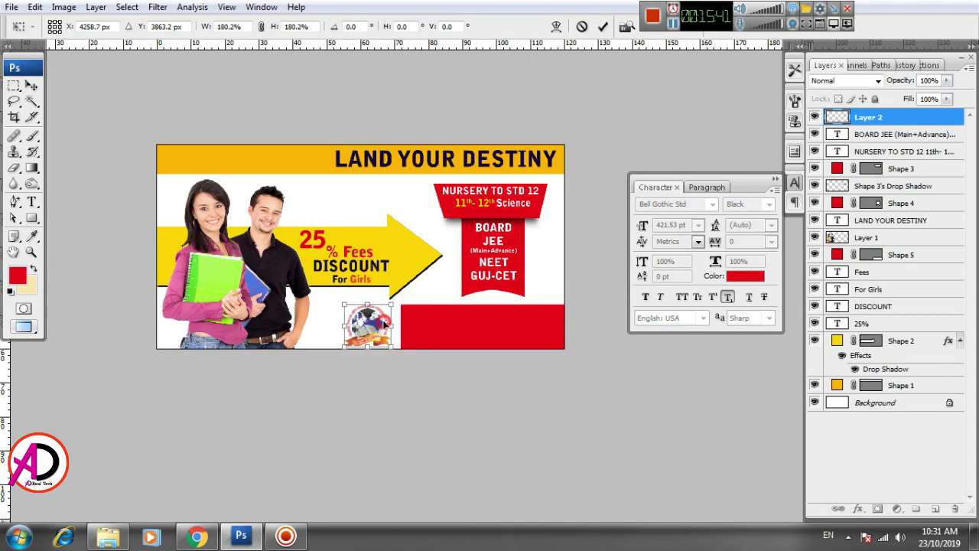
key("Return")
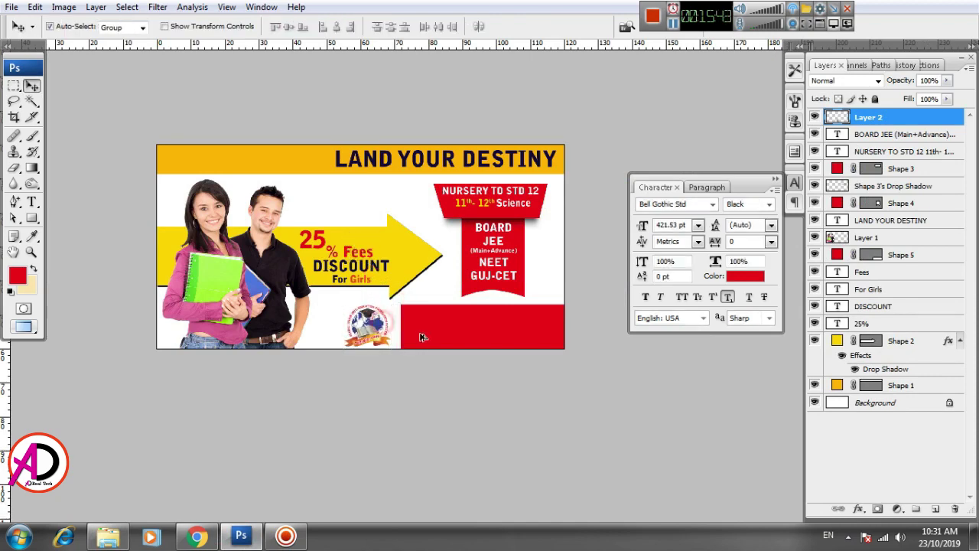
Shrink the logo slightly and shift it right, then duplicate the red bar behind it
scroll(425, 332, "up", 2)
key("ctrl+t")
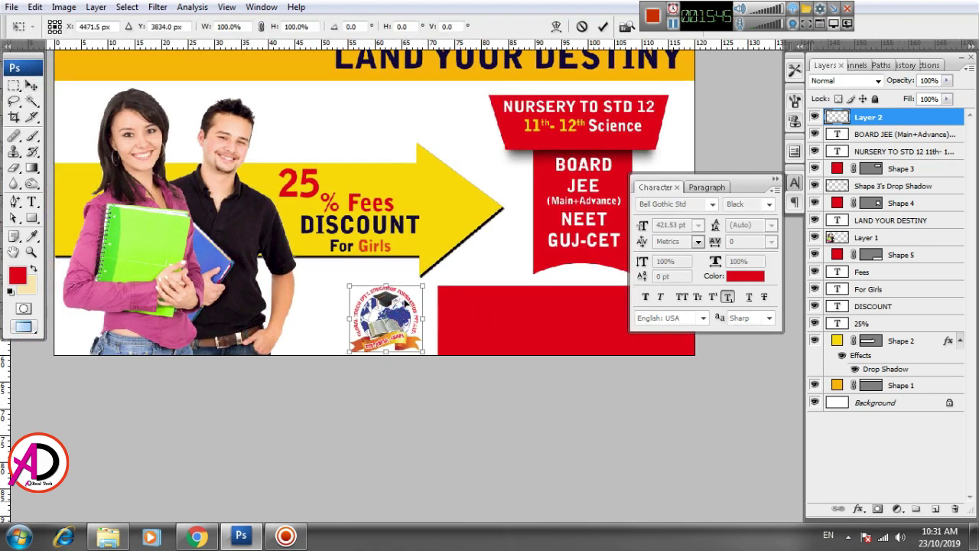
left_click_drag(419, 288, 408, 308)
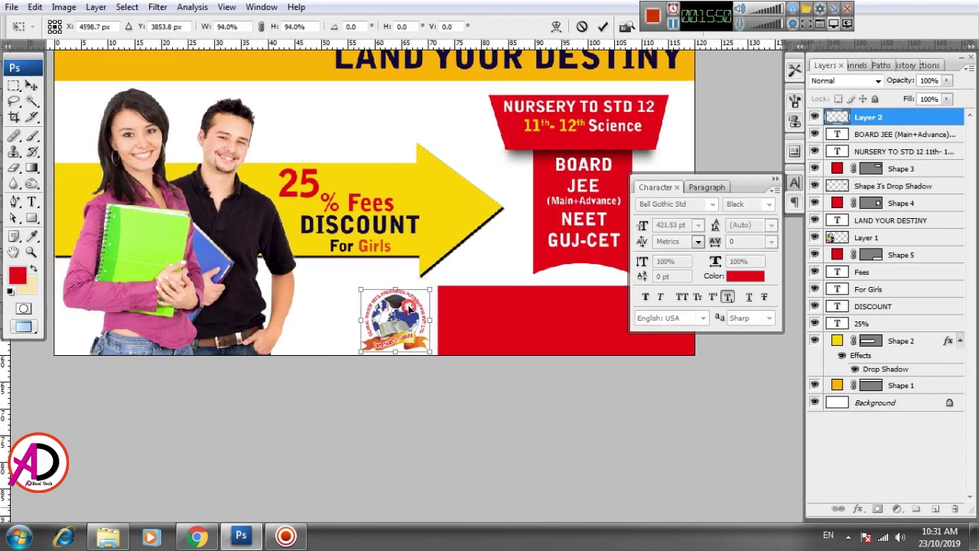
key("Return")
left_click_drag(508, 351, 431, 327)
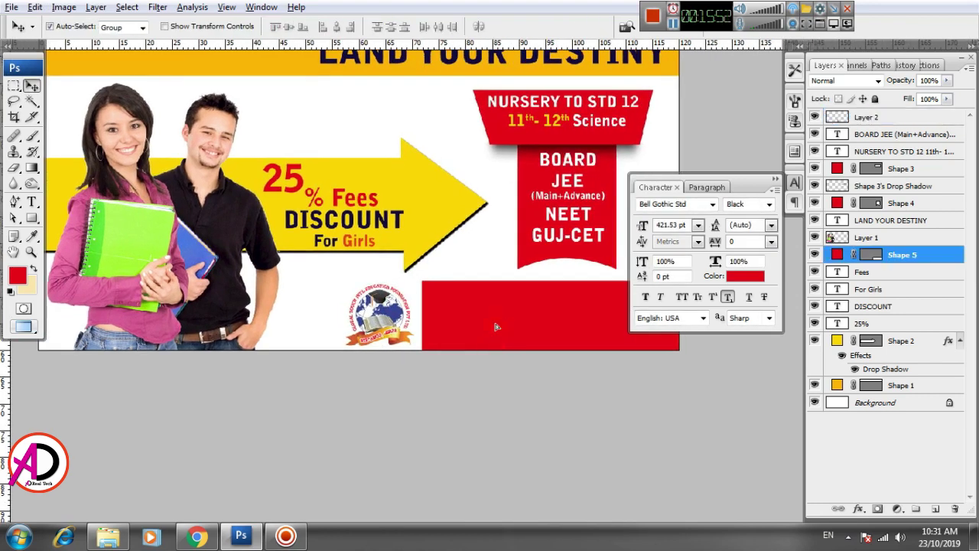
Narrow the copied red rectangle so it fits behind the logo
key("ctrl+t")
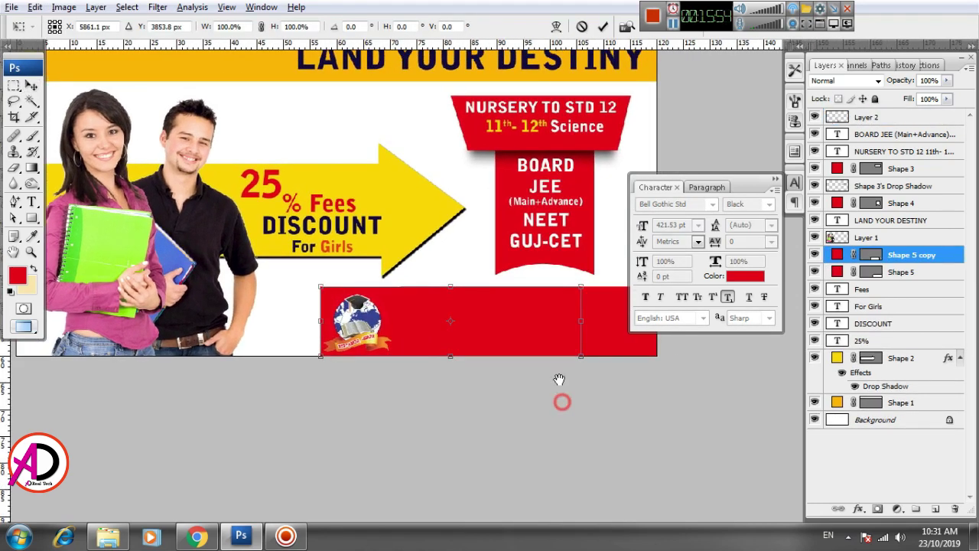
left_click_drag(583, 394, 562, 400)
mouse_move(580, 322)
left_mouse_down()
mouse_move(388, 328)
mouse_move(397, 327)
left_mouse_up()
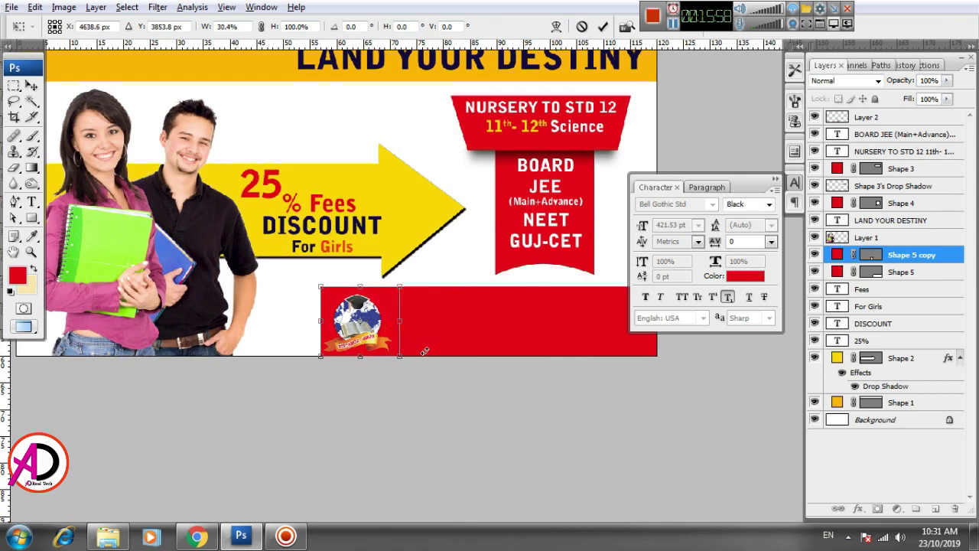
key("Return")
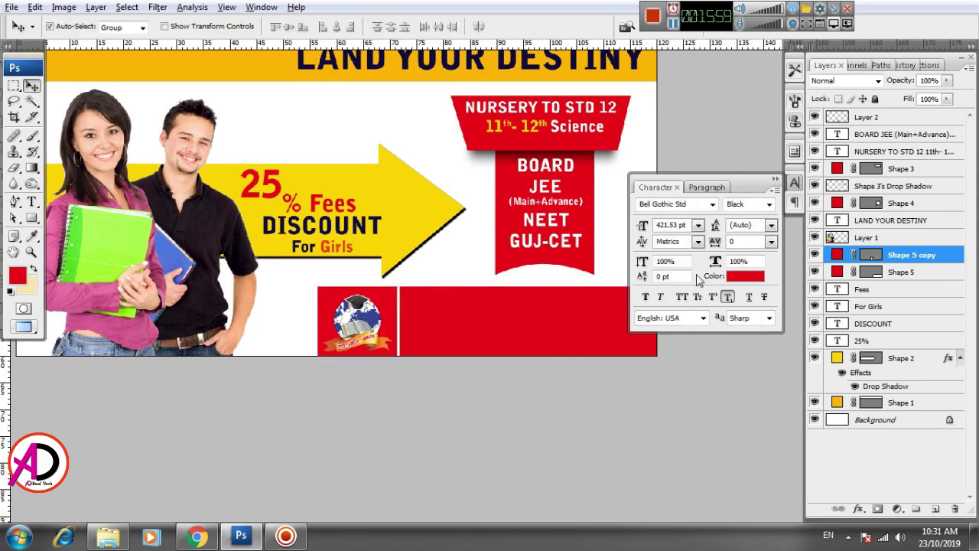
Recolour the narrowed block with the arrow's yellow
double_click(838, 263)
left_click(413, 203)
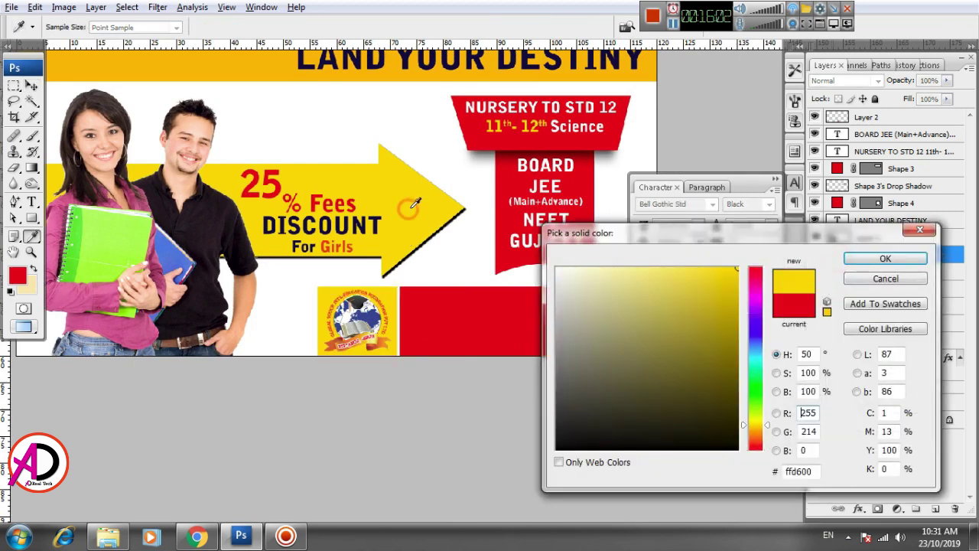
left_click(849, 260)
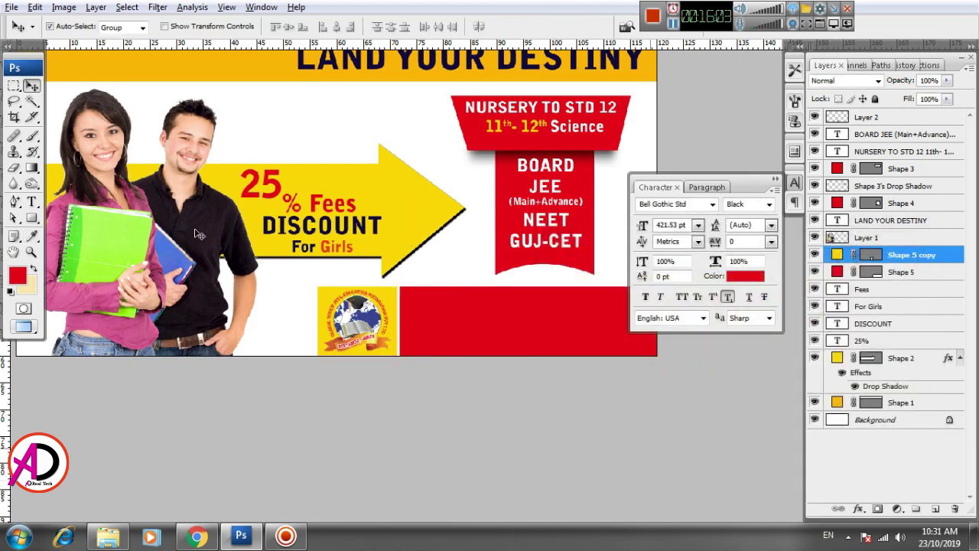
Zoom in on the red footer bar and start a GLOBAL TOUCH text line on it
left_click(430, 375, "alt")
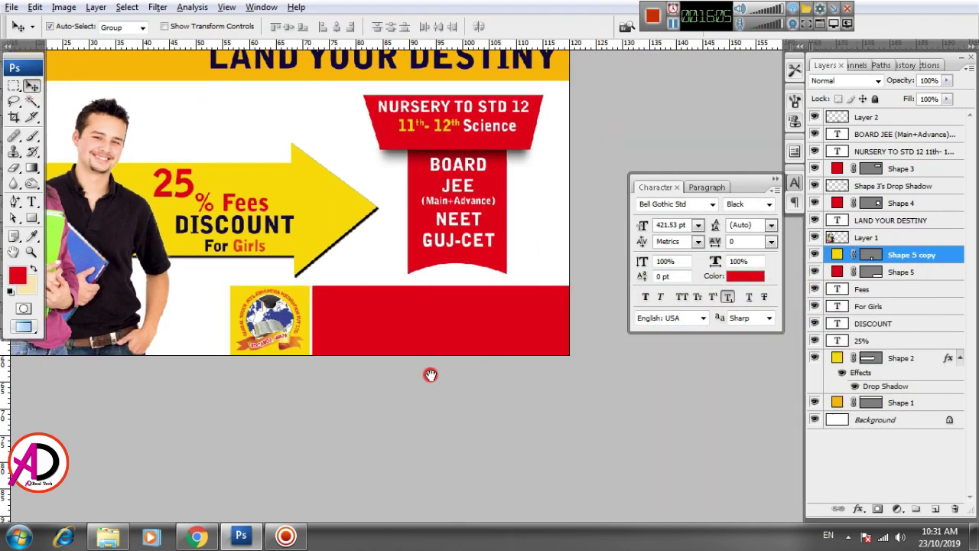
left_click(430, 372, "alt")
key("ctrl+plus")
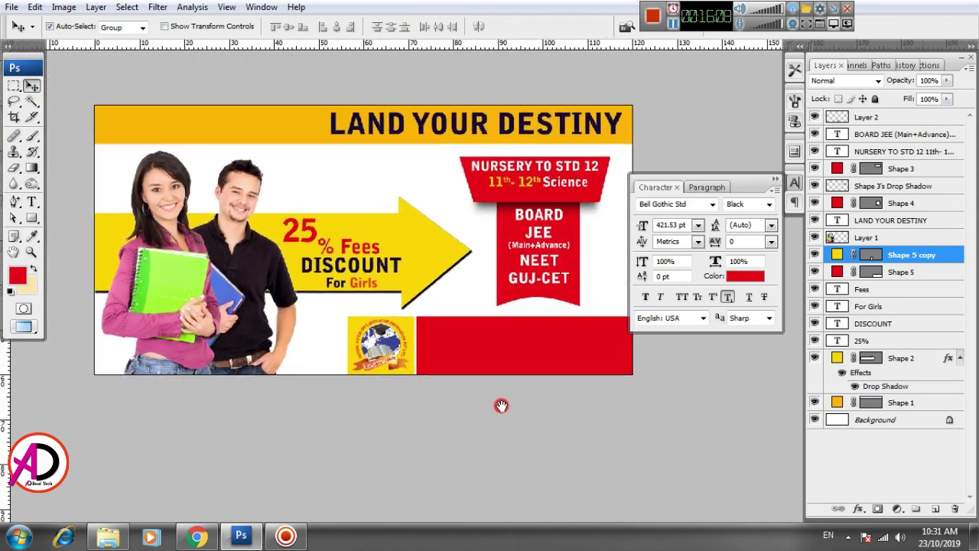
scroll(515, 400, "down", 1)
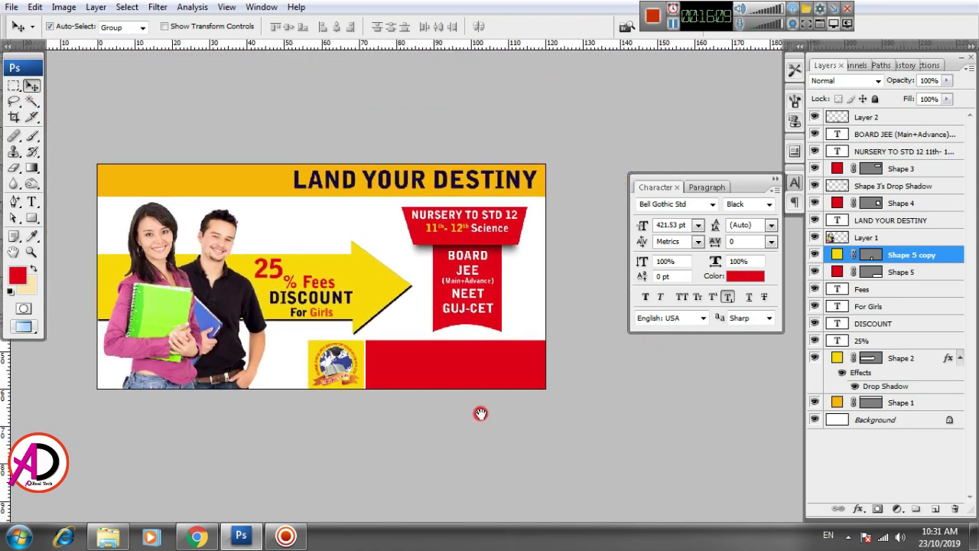
scroll(481, 411, "down", 2)
scroll(569, 397, "up", 1)
left_click(474, 356)
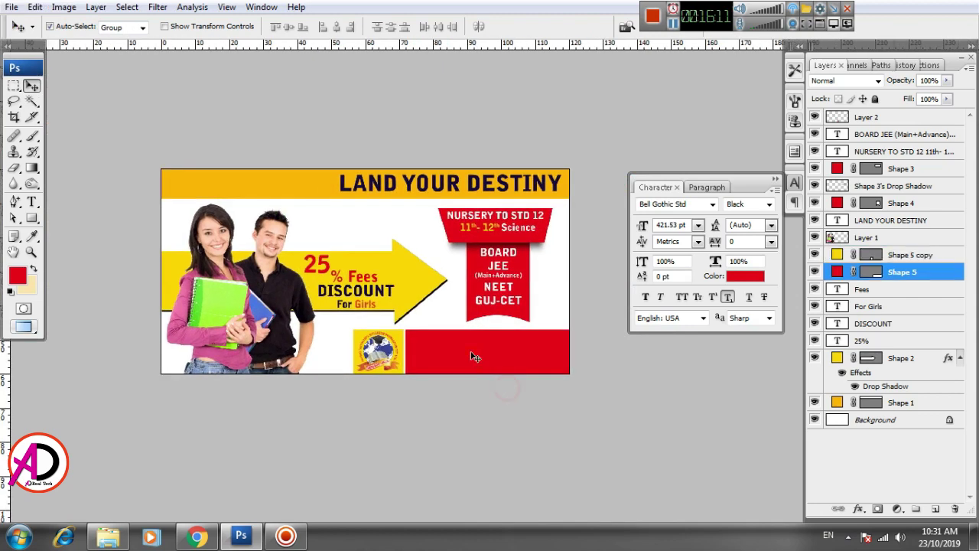
left_click_drag(523, 420, 490, 398)
key("ctrl+plus")
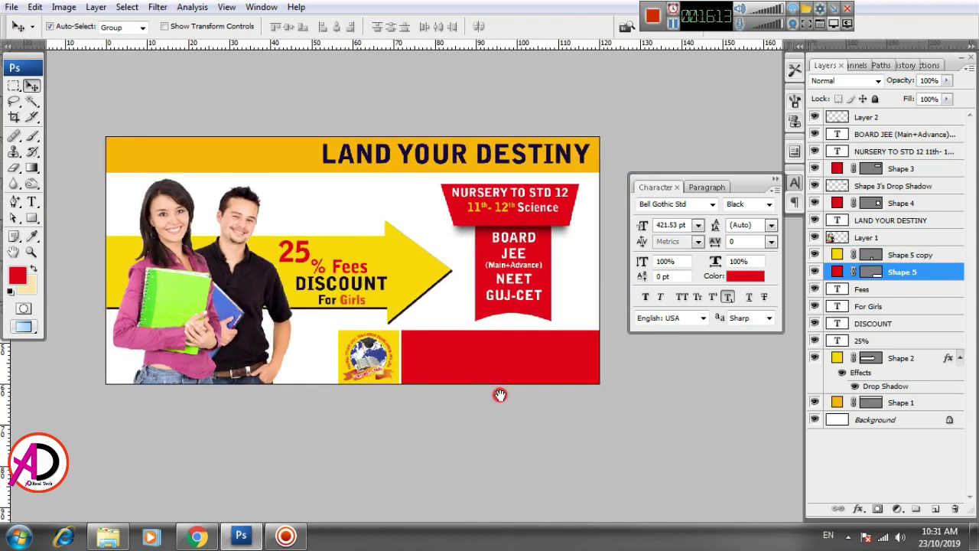
key("ctrl+plus")
key("t")
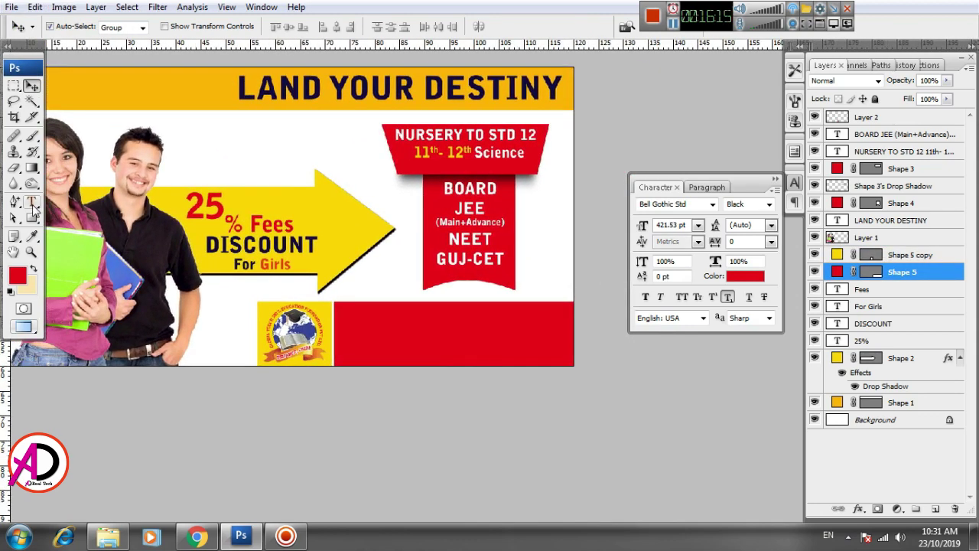
left_click(379, 325)
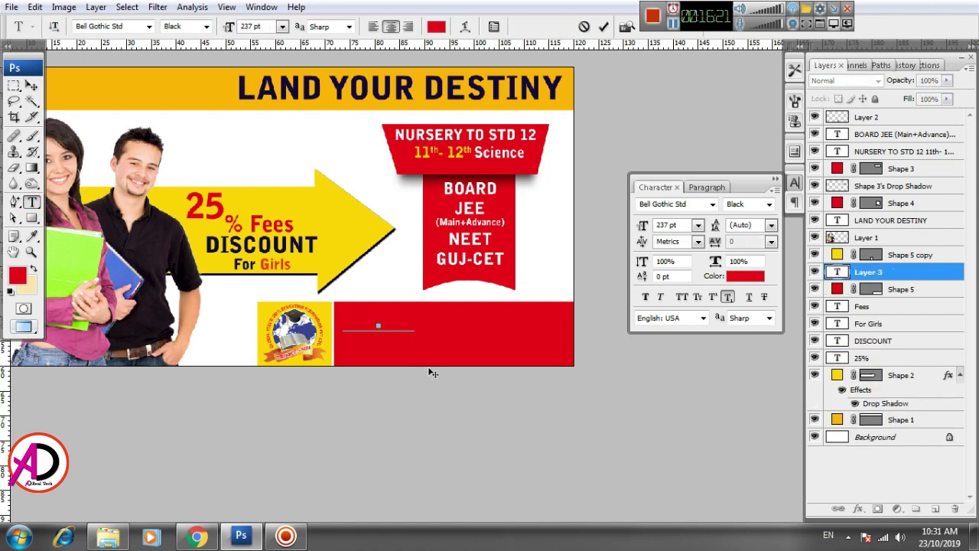
Make the GLOBAL TOUCH text white and commit it
key("ctrl+a")
left_click(753, 276)
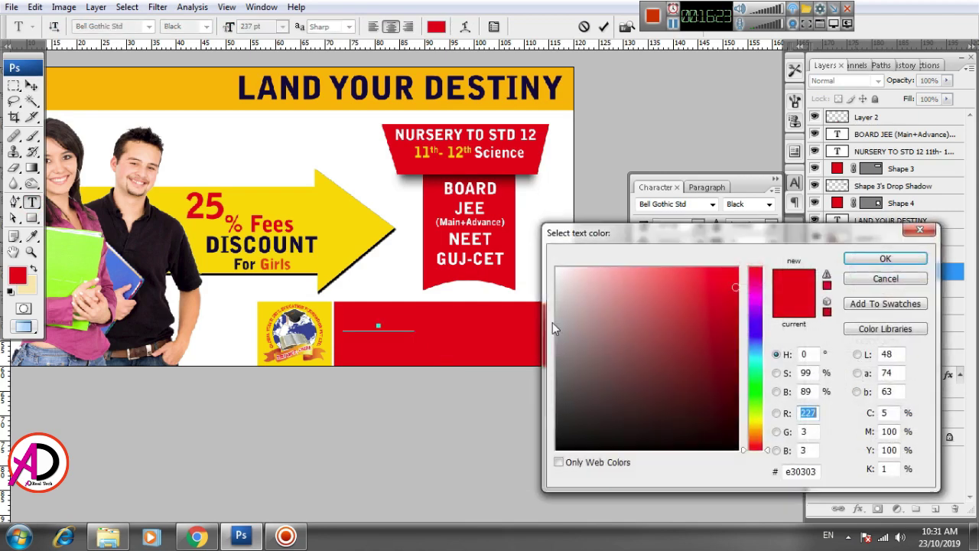
left_click(558, 269)
left_click(885, 260)
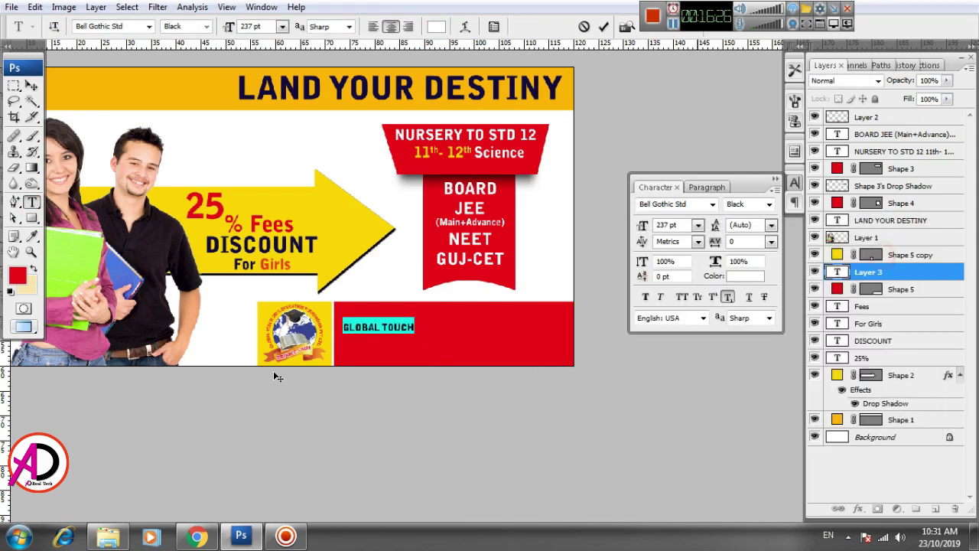
key("BackSpace")
key("ctrl+z")
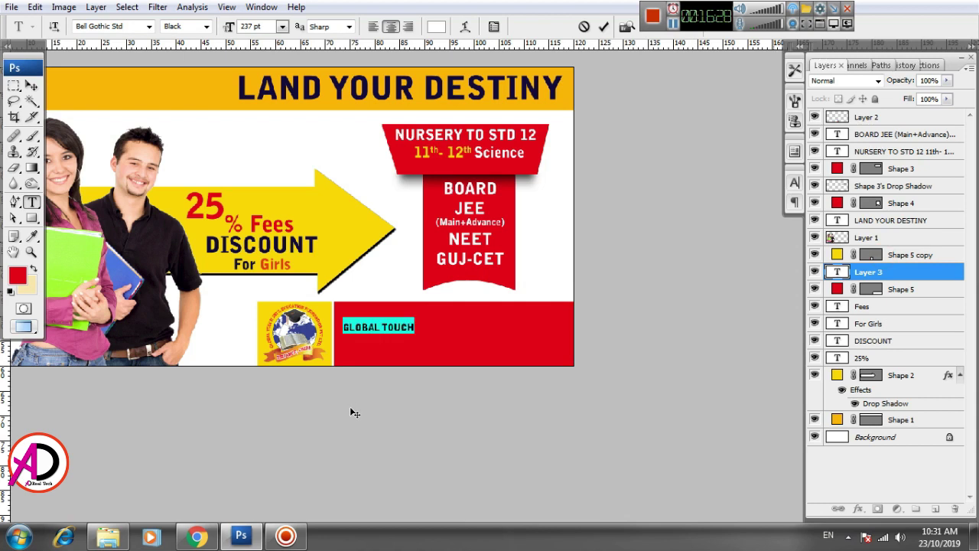
left_click(793, 186)
left_click(31, 85)
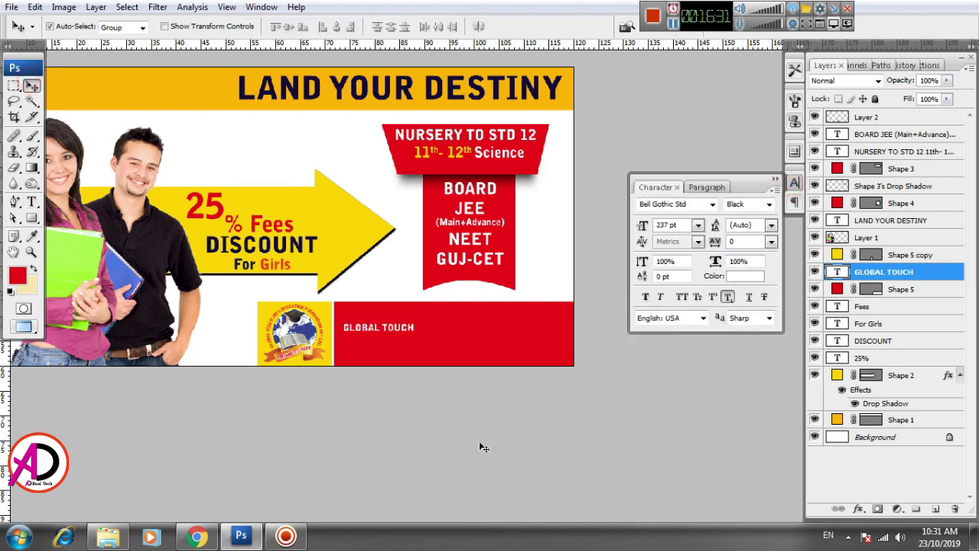
Scale GLOBAL TOUCH up to fill the footer bar
key("ctrl+t")
mouse_move(414, 329)
left_mouse_down()
mouse_move(560, 319)
mouse_move(533, 320)
left_mouse_up()
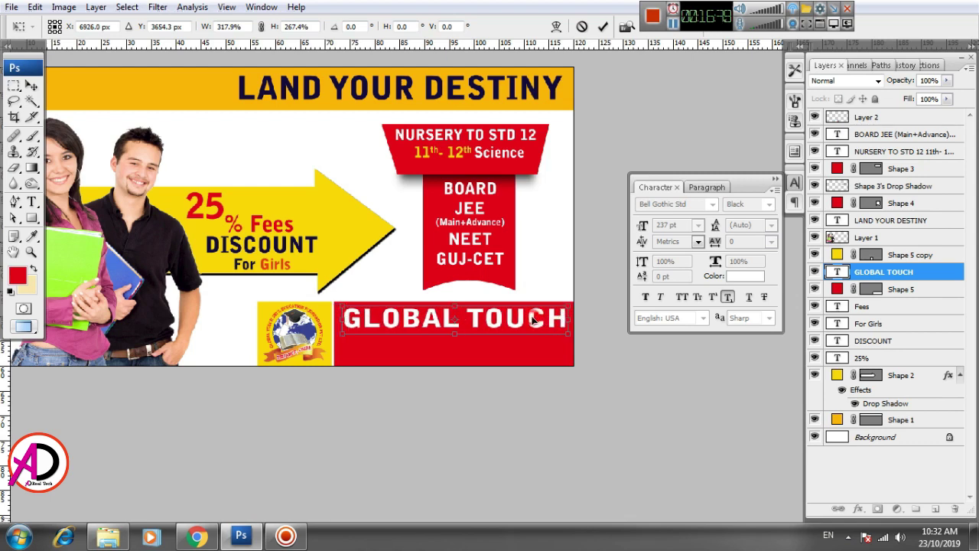
key("Return")
key("ctrl+plus")
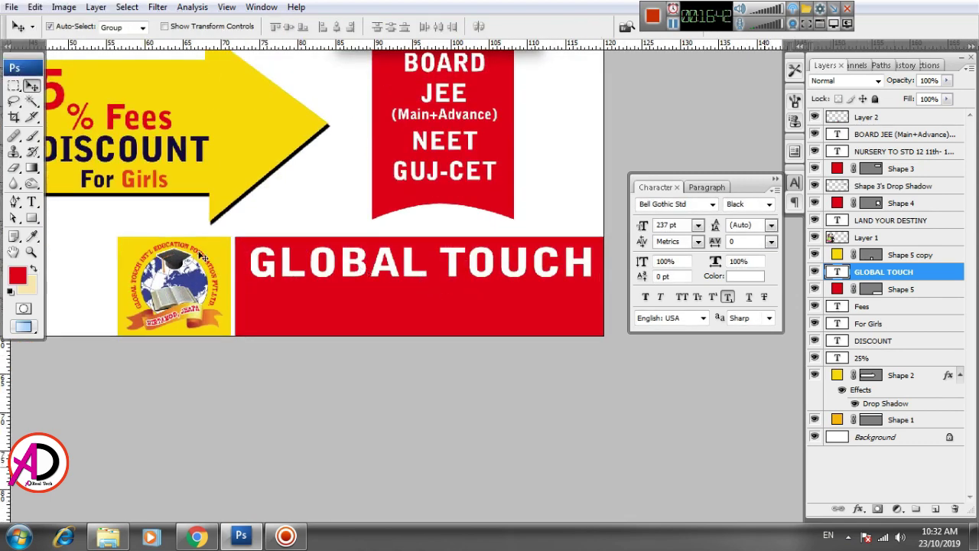
Type INT'L EDUCATION FOUNDATION PVT.LTD as a new footer text line
left_click(31, 201)
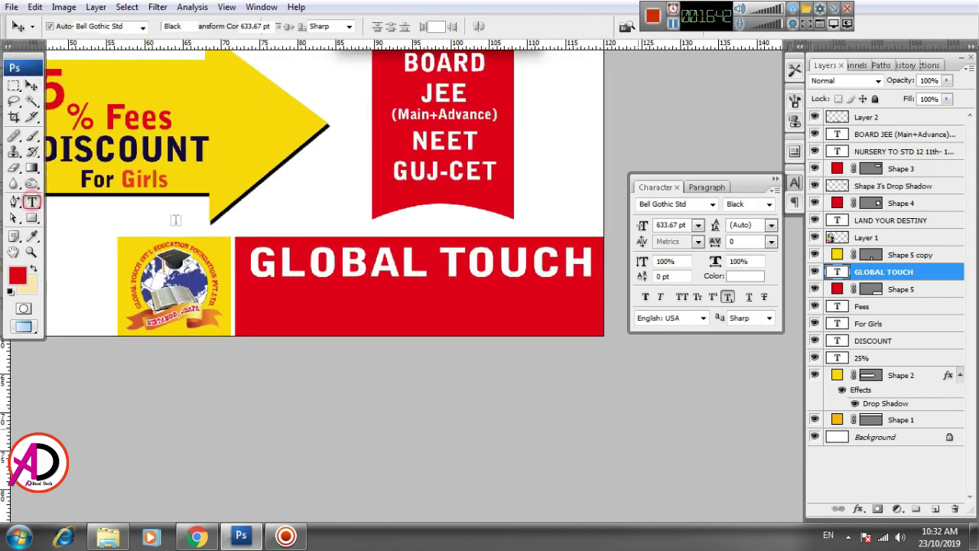
left_click(589, 263)
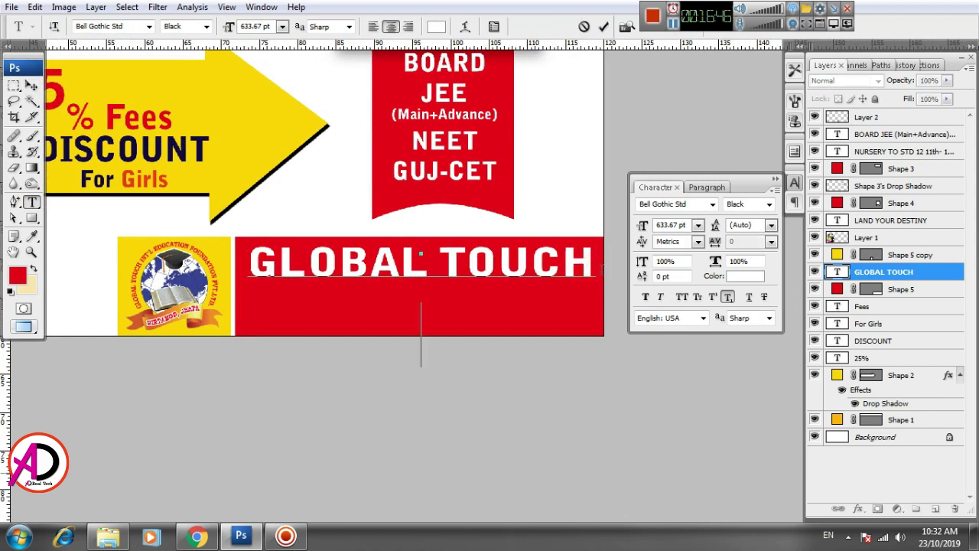
key("ctrl+Return")
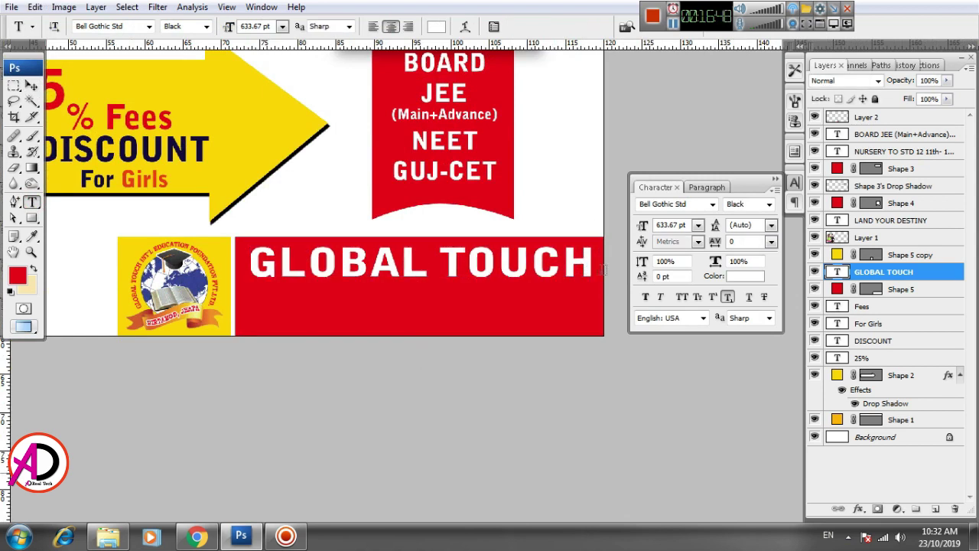
left_click(306, 312)
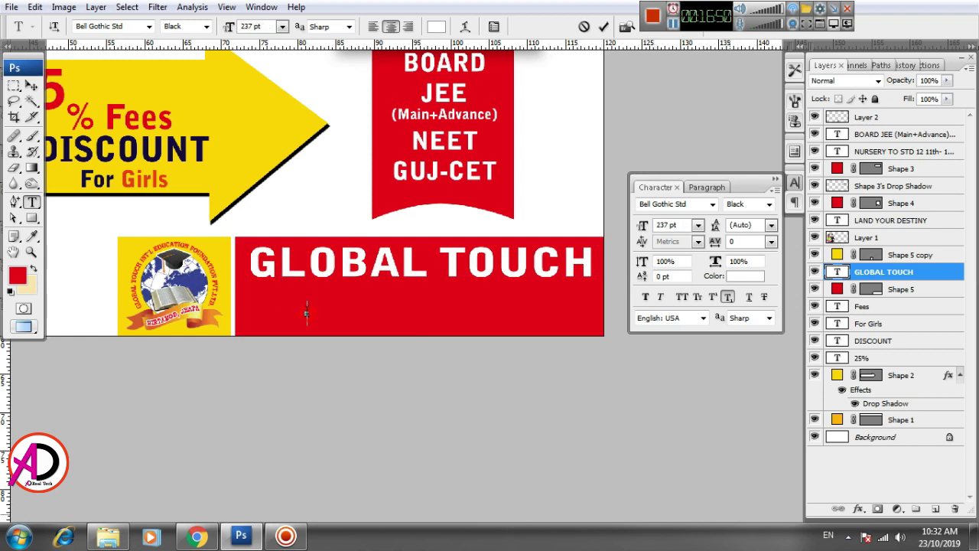
type("INT")
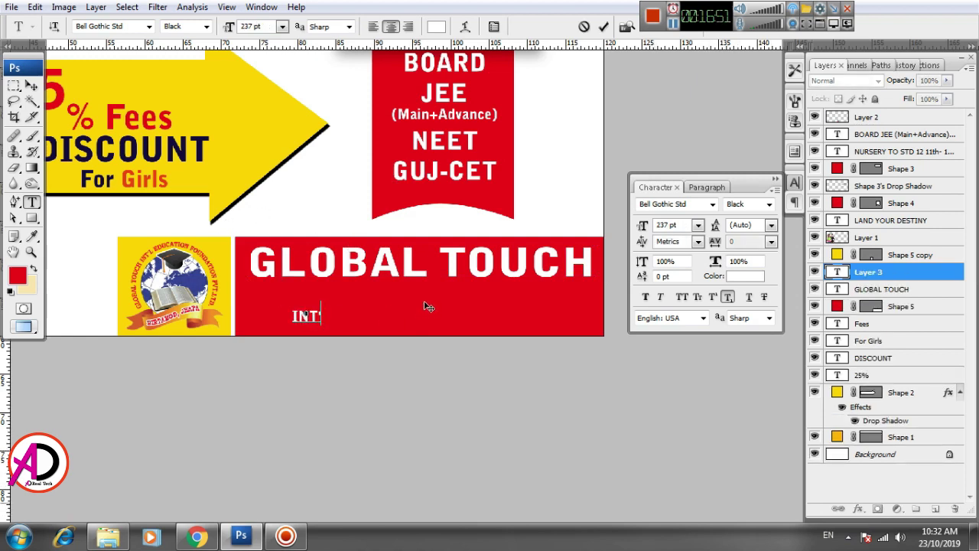
type("L EU")
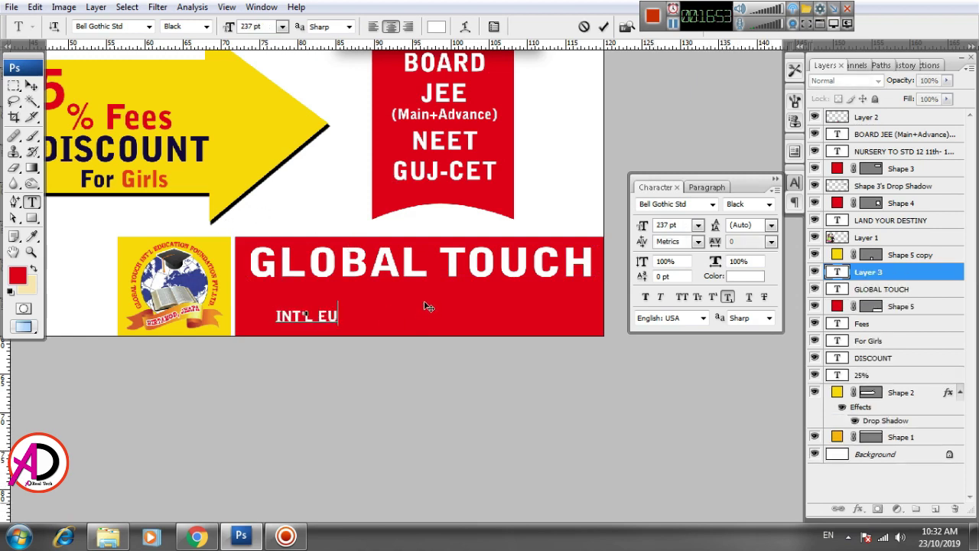
key("BackSpace")
type("DUCATION")
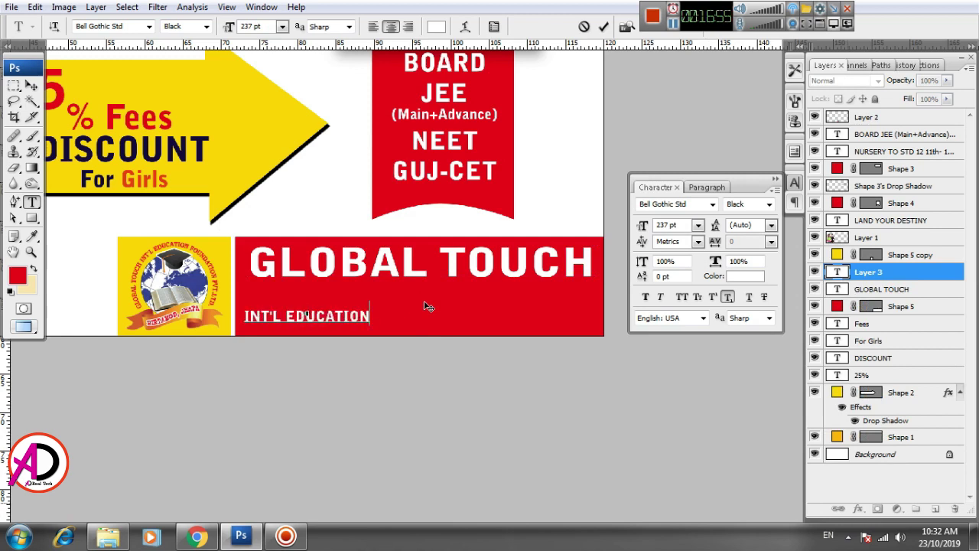
type(" FOUNDATION ")
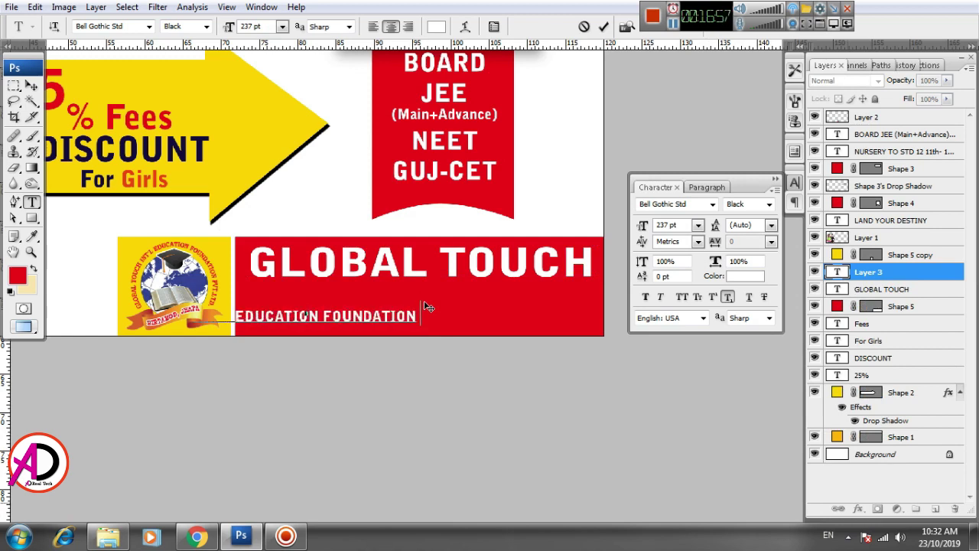
type("PVT.L")
key("BackSpace")
key("BackSpace")
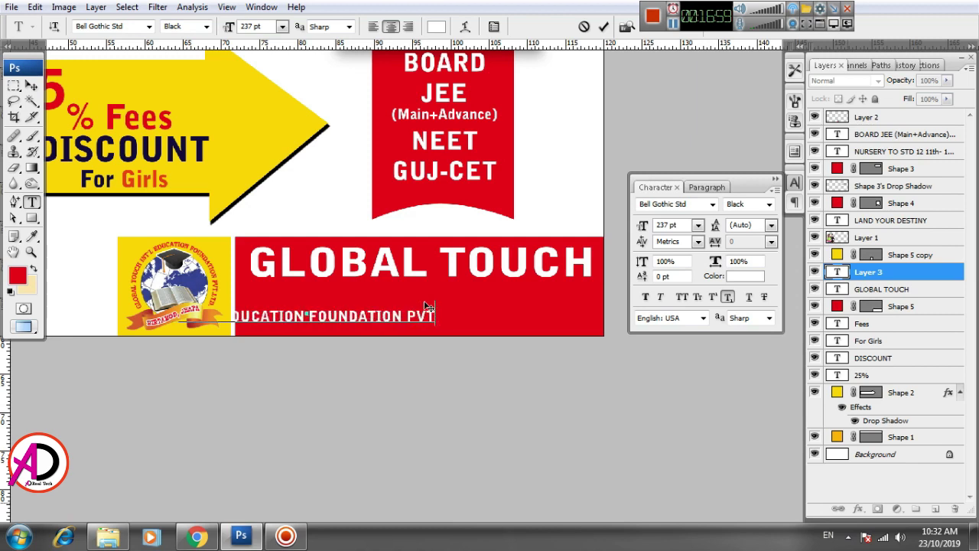
type(".LTD")
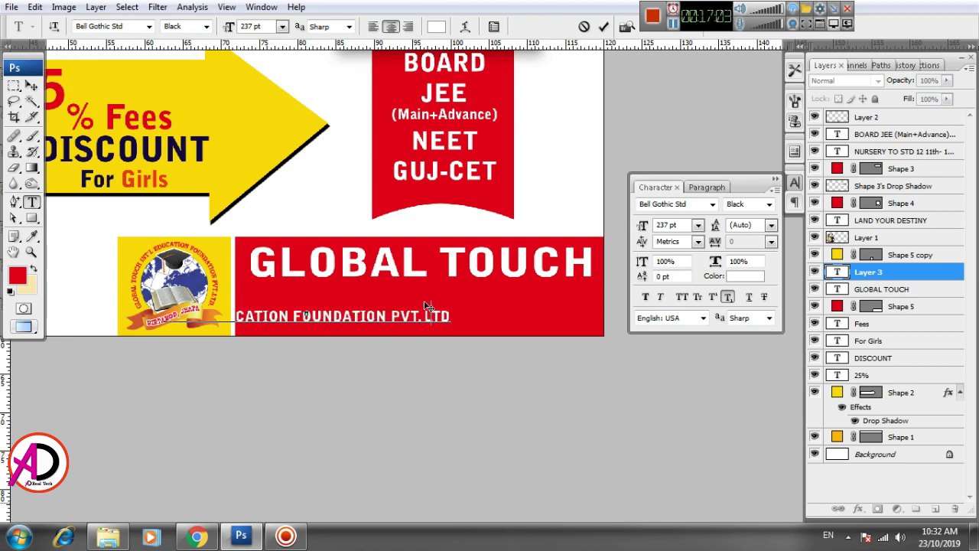
key("ctrl+Return")
Move the company line under GLOBAL TOUCH and stretch it to the same width
key("v")
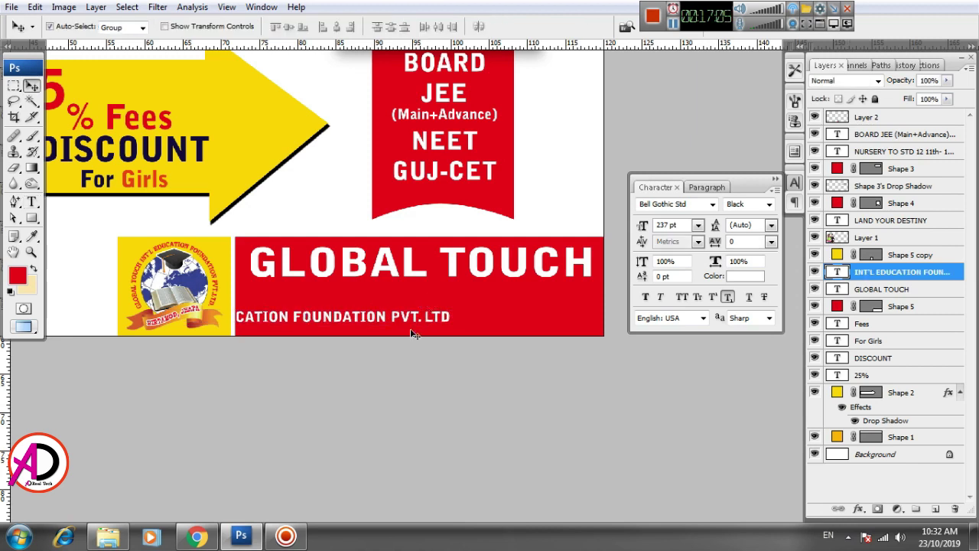
left_click_drag(408, 323, 494, 299)
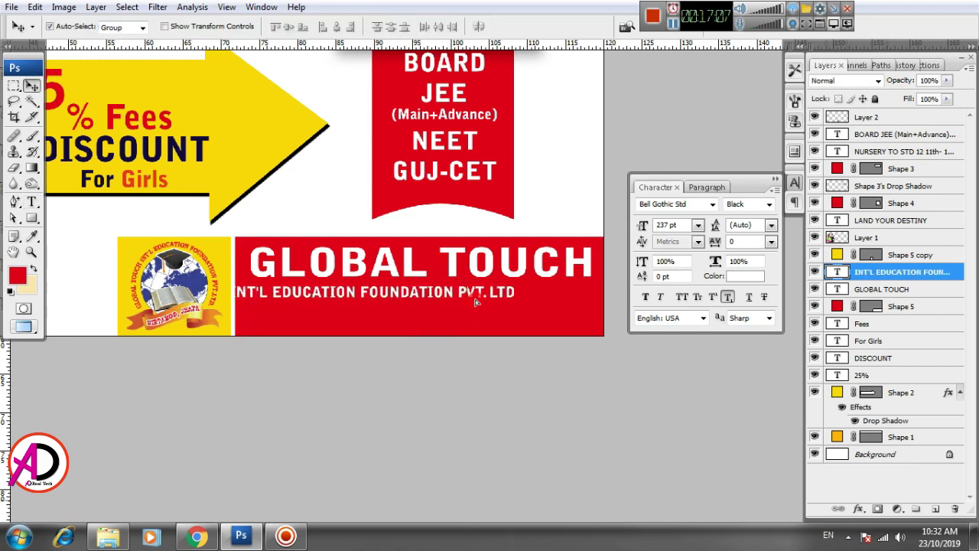
key("ctrl+t")
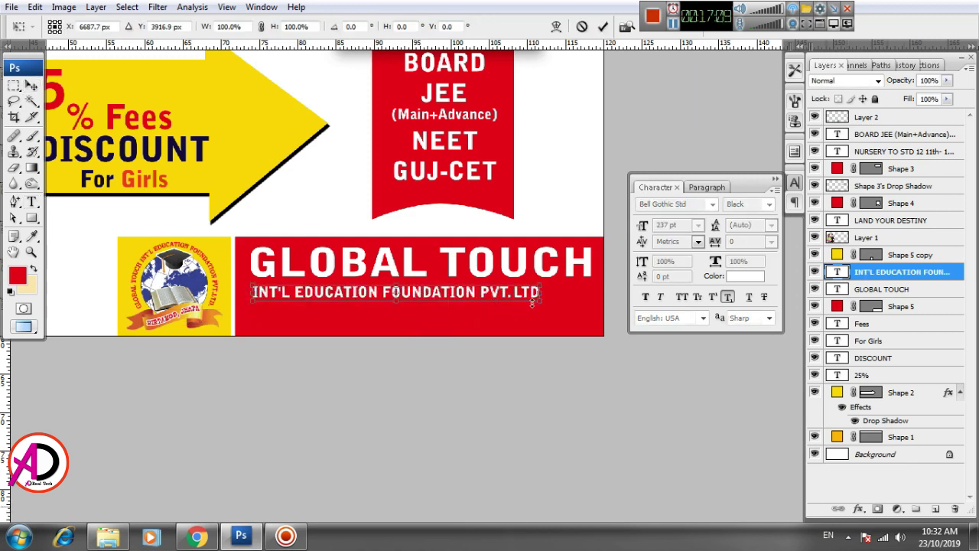
left_click_drag(540, 300, 594, 306)
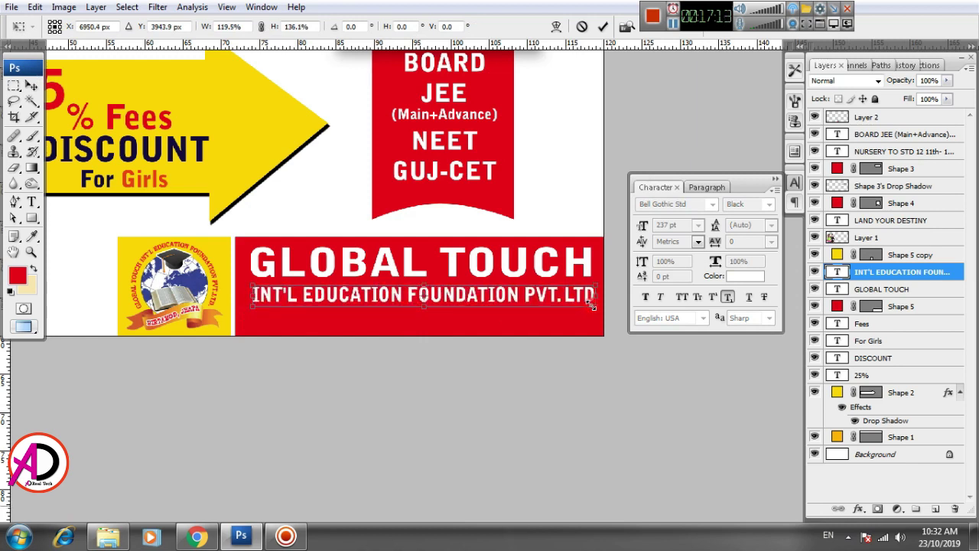
key("Return")
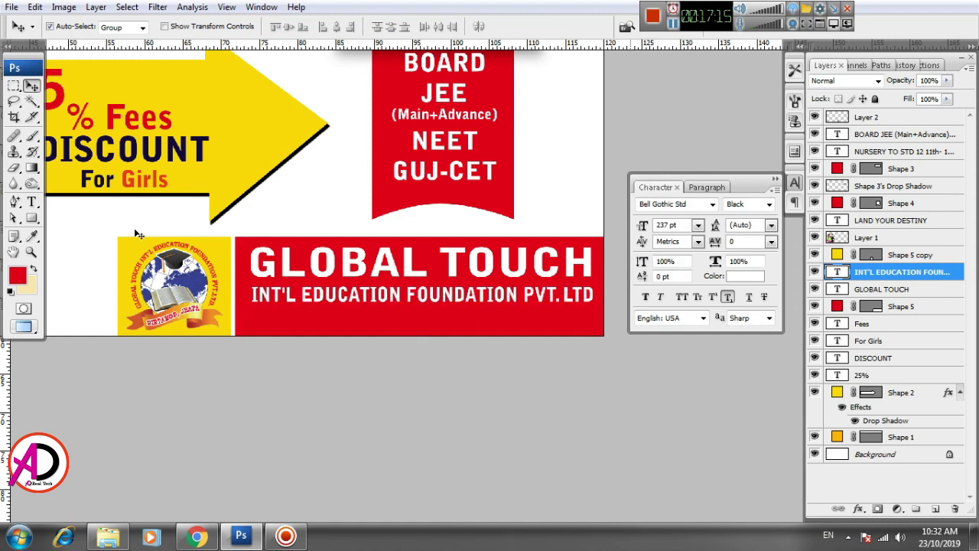
left_click(34, 204)
Type the footer address line and position it beneath the company name
left_click(307, 325)
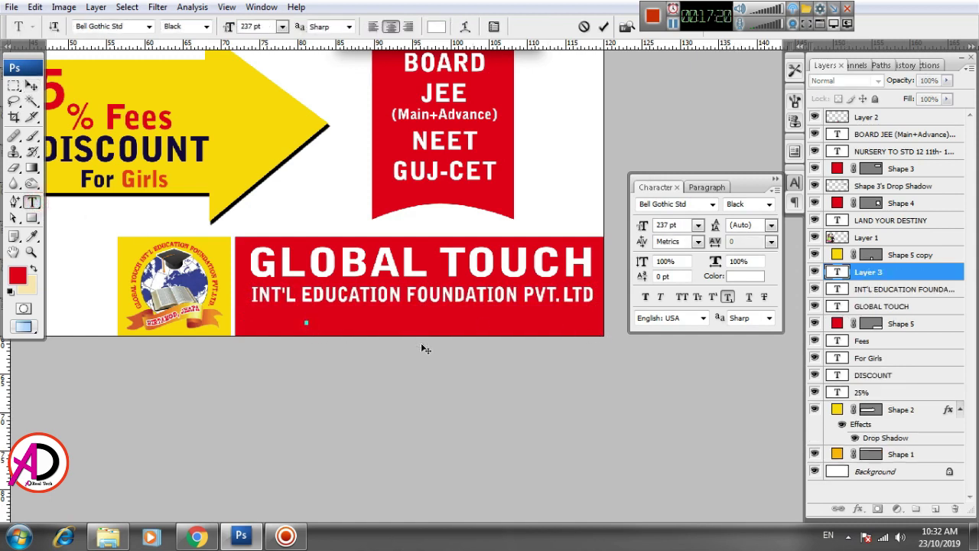
type("Bh")
type("adrapur")
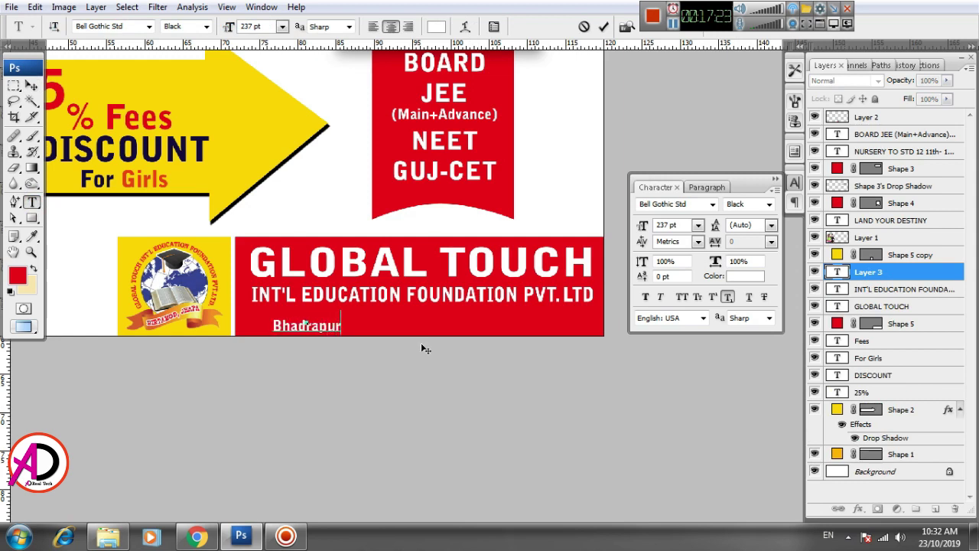
type(" Road")
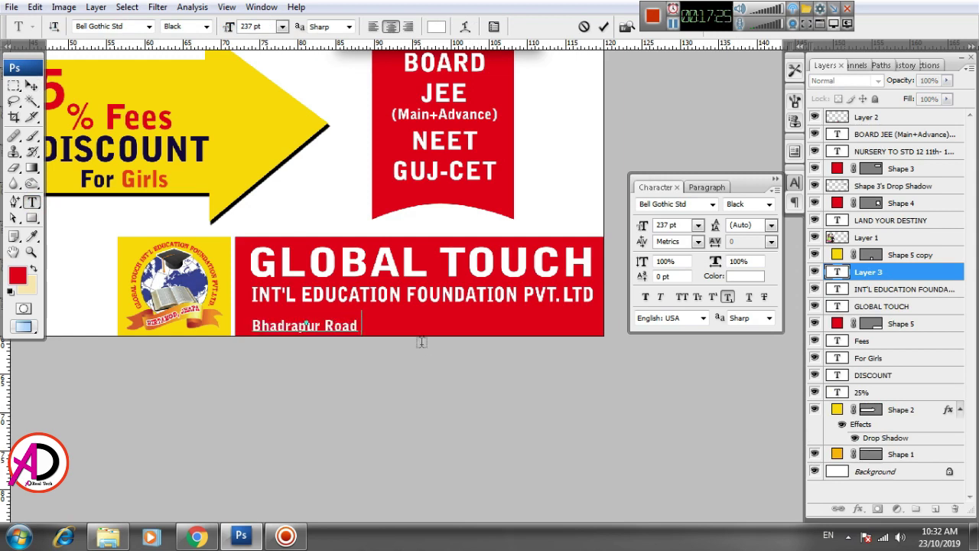
type(" Birtamode")
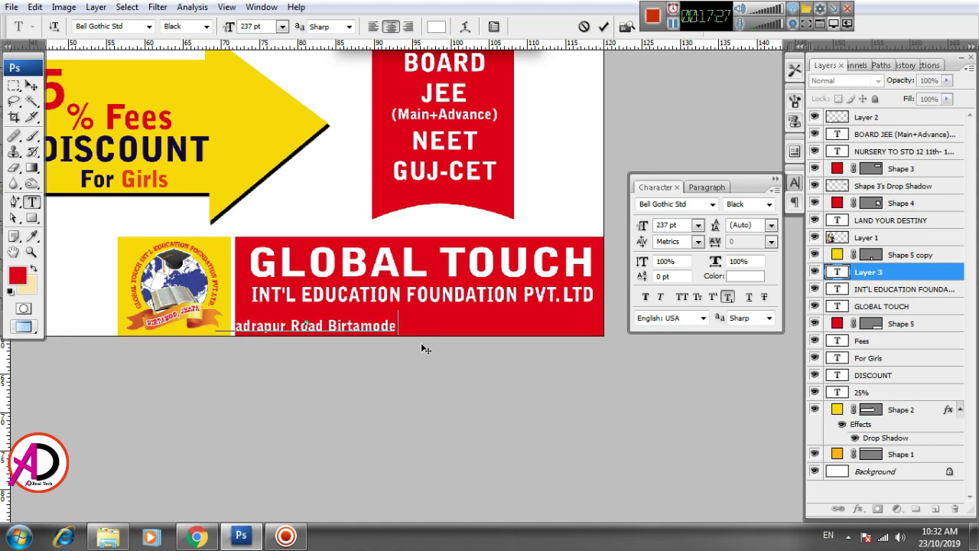
type(" Jhapa")
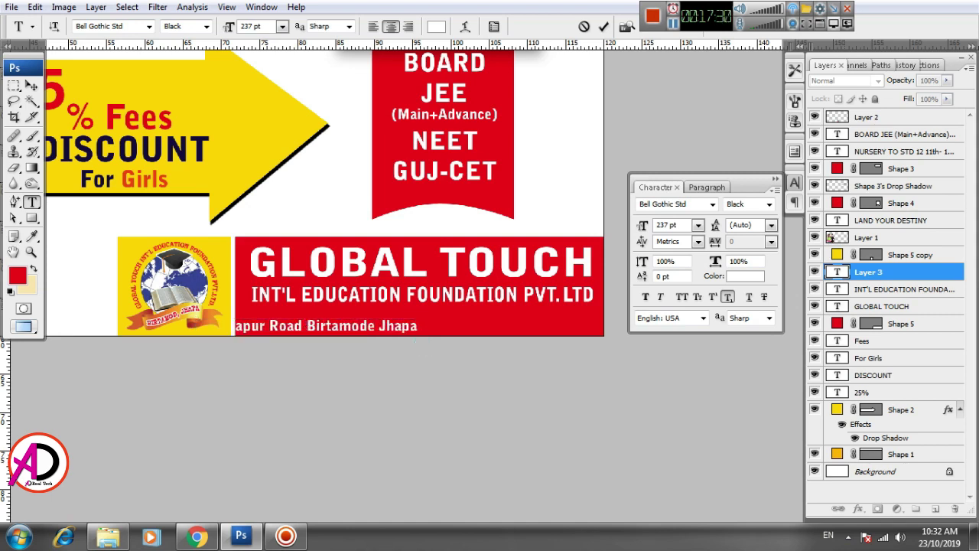
key("ctrl+Return")
key("v")
left_click_drag(360, 327, 476, 319)
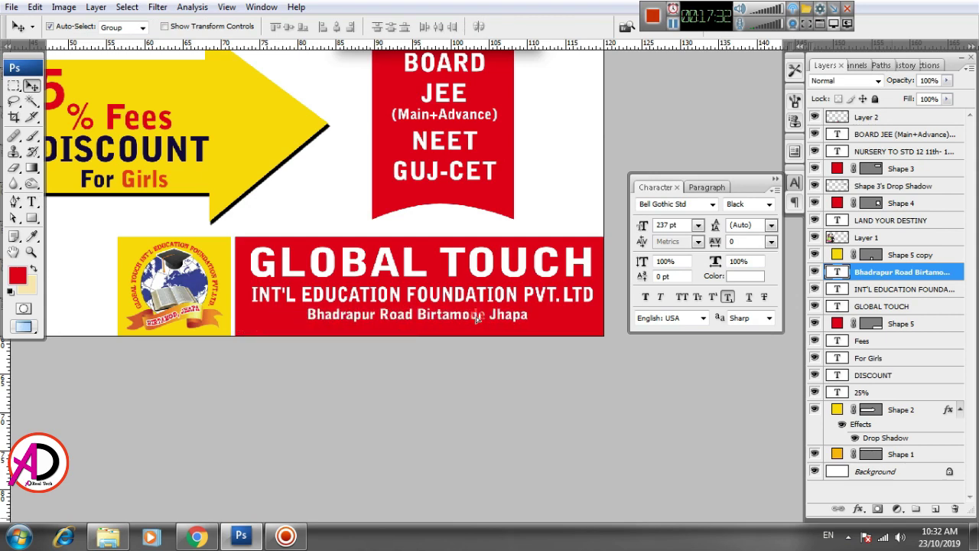
key("shift+Right")
key("shift+Right")
key("shift+Right")
Recolour the yellow header bar with the BOARD ribbon's red
scroll(495, 367, "down", 1)
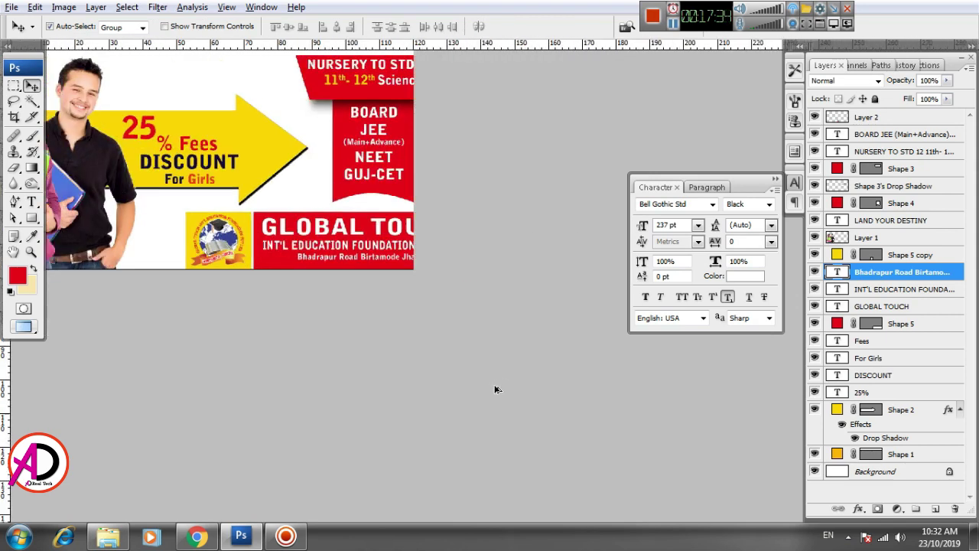
scroll(494, 387, "down", 1)
scroll(497, 383, "down", 1)
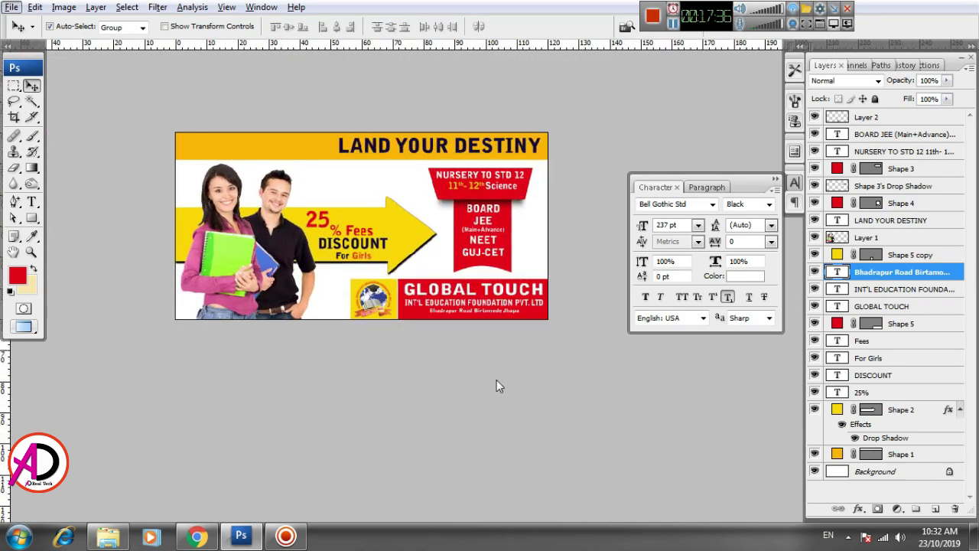
scroll(539, 413, "down", 1)
left_click(344, 180)
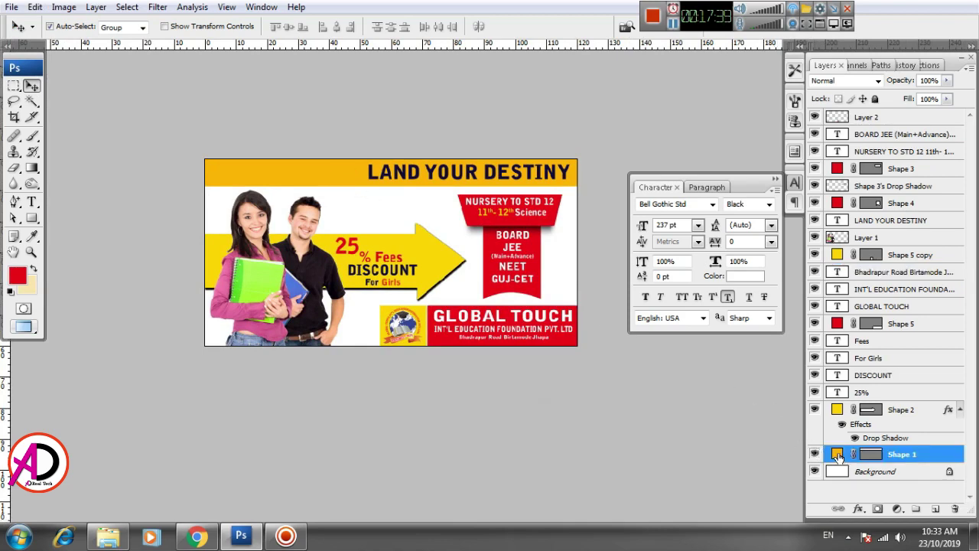
double_click(838, 454)
left_click(489, 239)
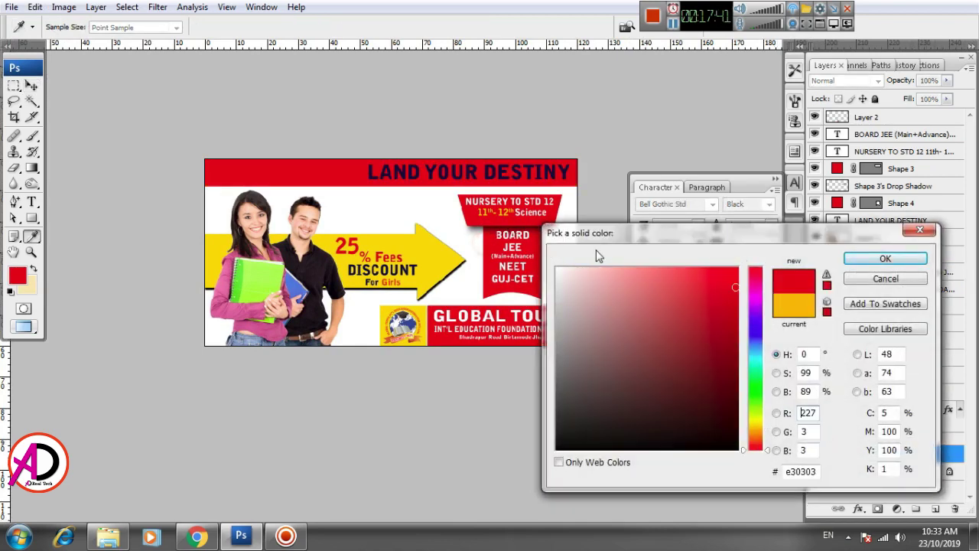
left_click(886, 259)
Change the LAND YOUR DESTINY heading colour to white
key("v")
left_click(451, 185)
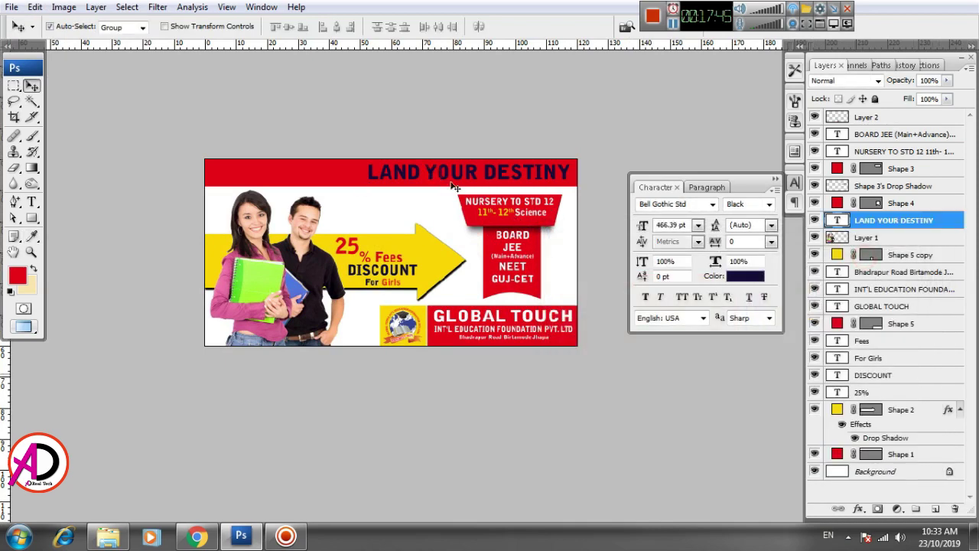
left_click(752, 277)
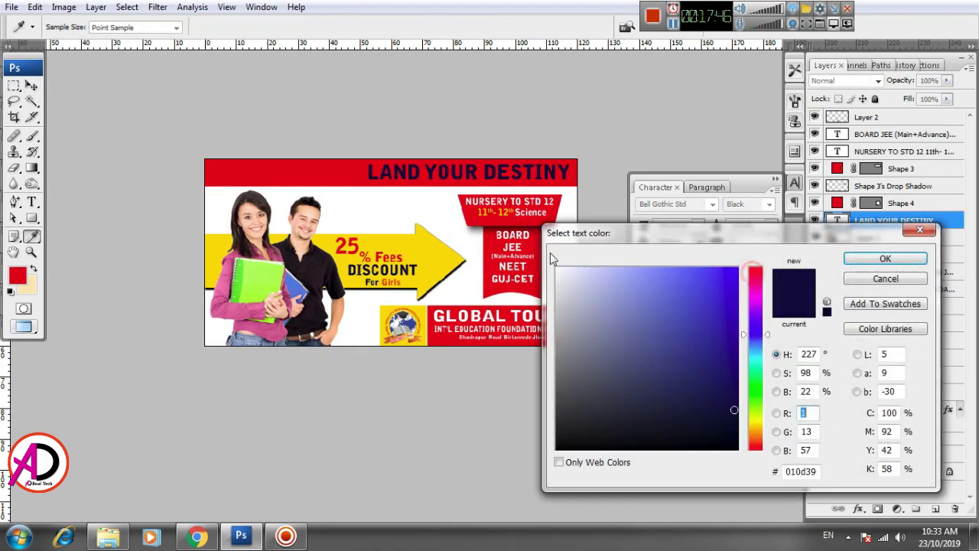
left_click(453, 313)
left_click(886, 259)
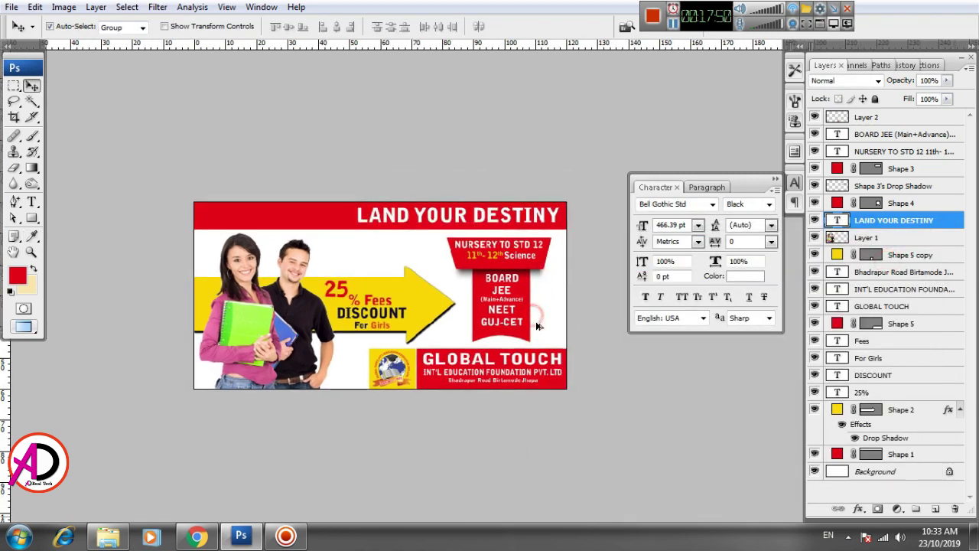
key("ctrl+plus")
left_click(587, 338)
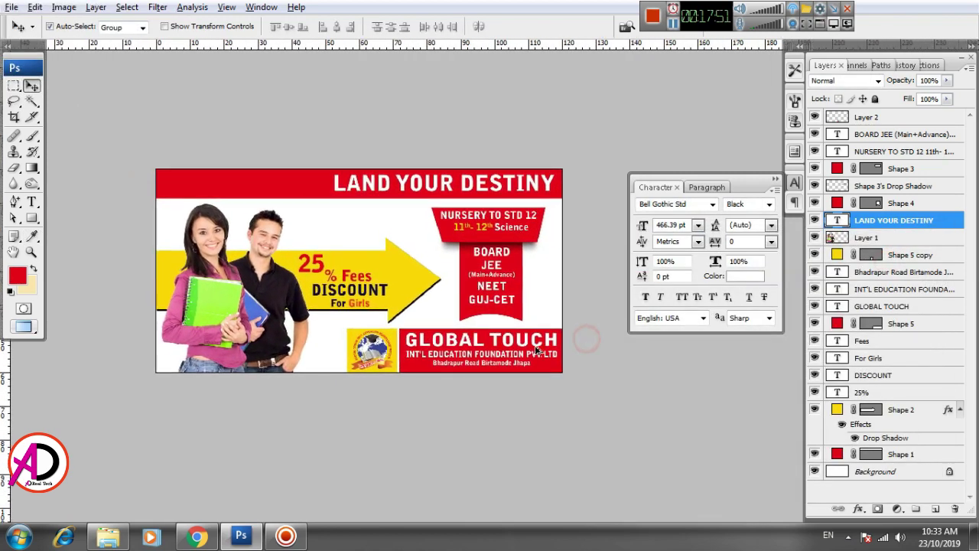
left_click_drag(537, 351, 503, 375)
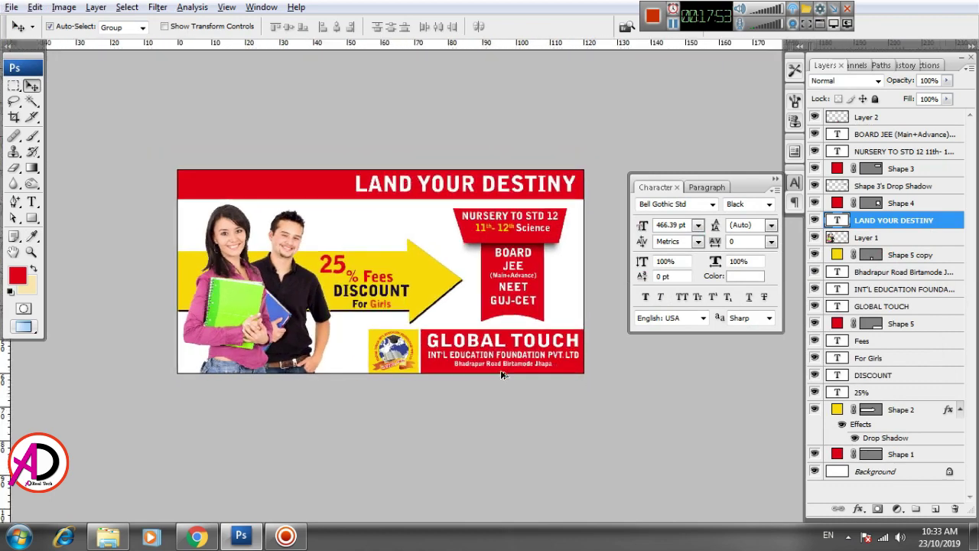
key("ctrl+plus")
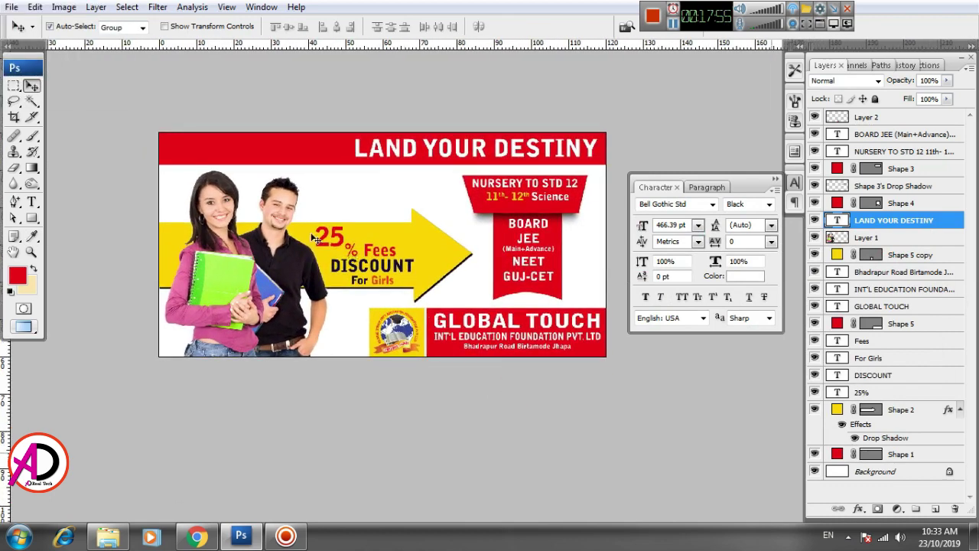
Shorten the red header band from its left edge
left_click(261, 143)
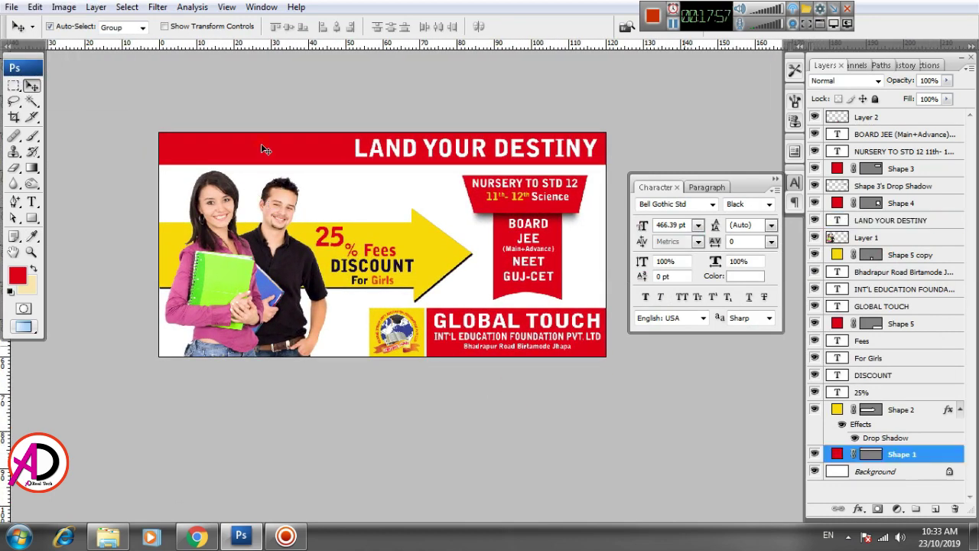
key("ctrl+t")
left_click_drag(162, 149, 339, 158)
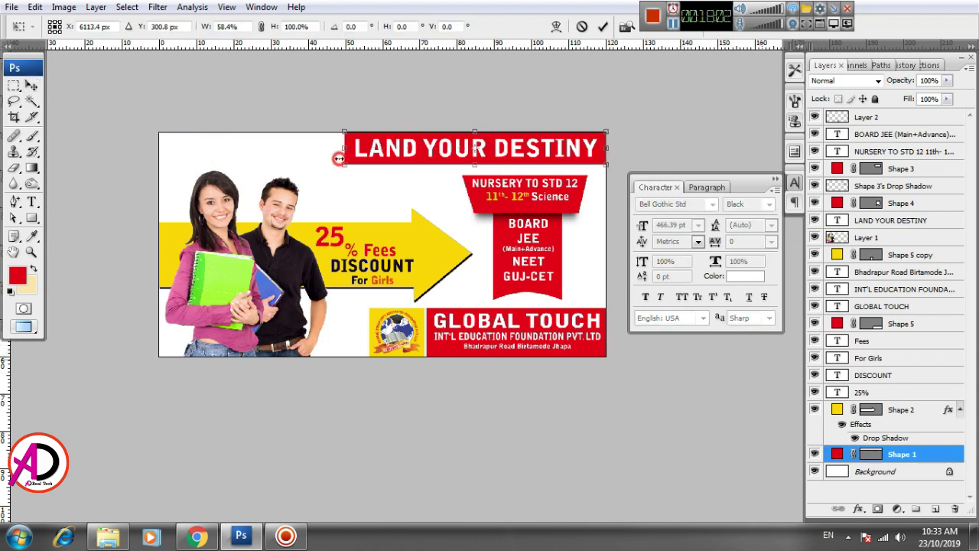
key("Return")
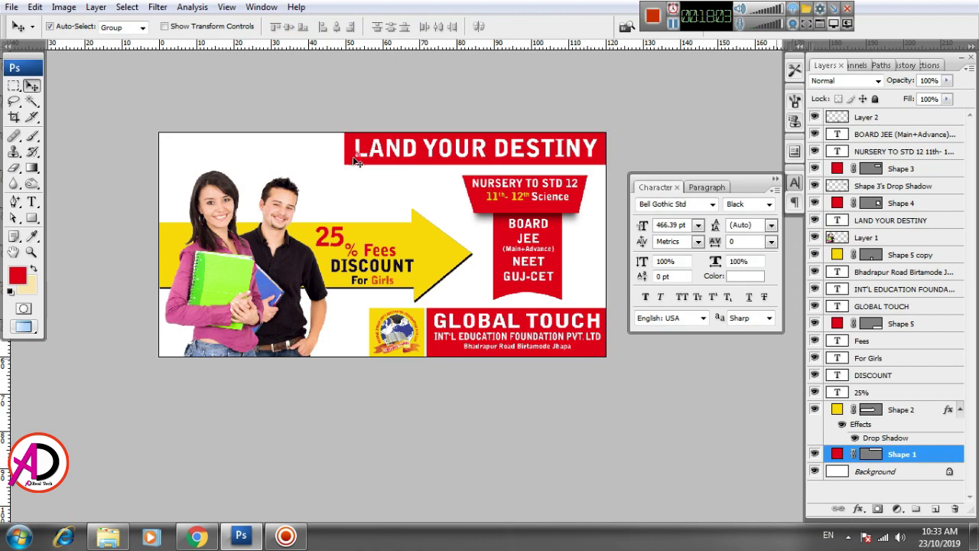
Duplicate the band into a narrower red block at top left, leaving a white gap
left_click_drag(355, 155, 159, 159)
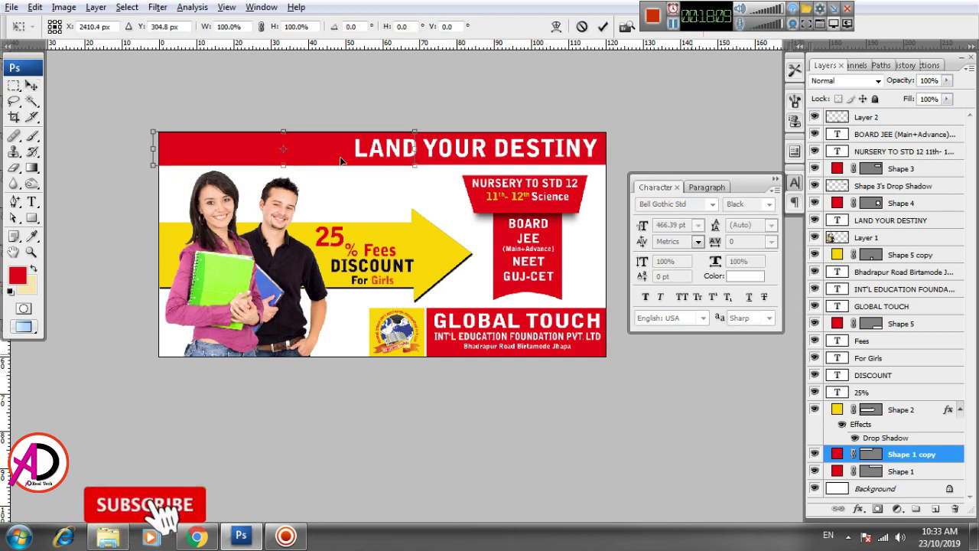
key("ctrl+t")
mouse_move(417, 150)
left_mouse_down()
mouse_move(354, 169)
mouse_move(337, 149)
left_mouse_up()
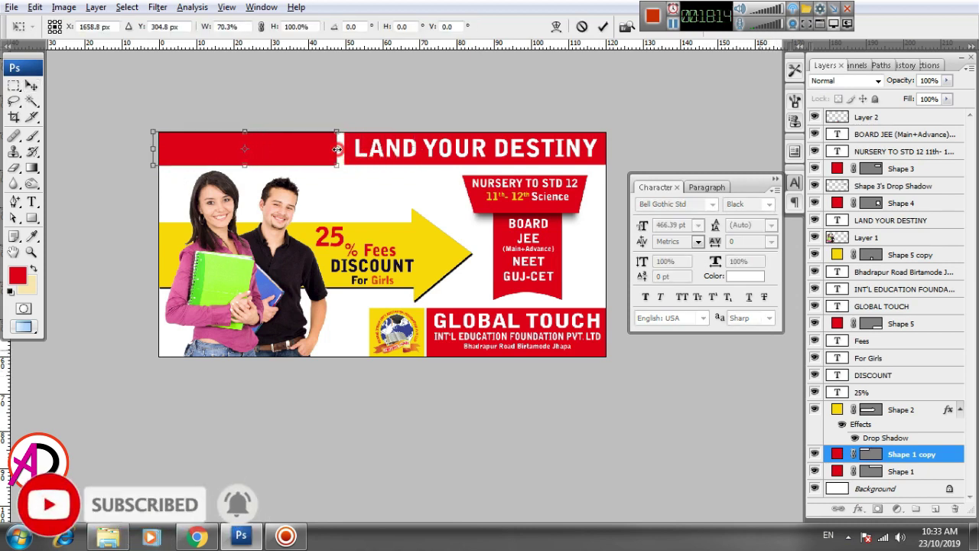
key("Return")
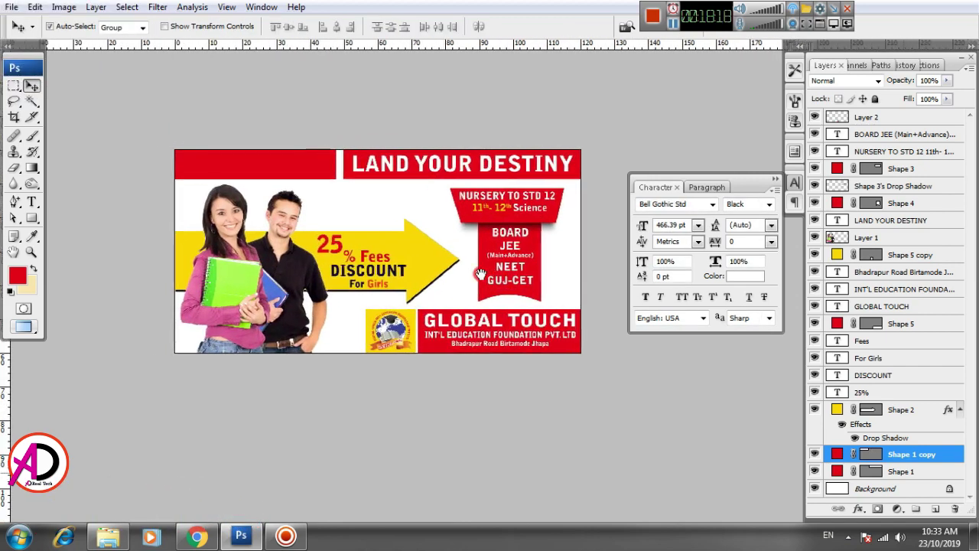
key("ctrl+minus")
key("ctrl+plus")
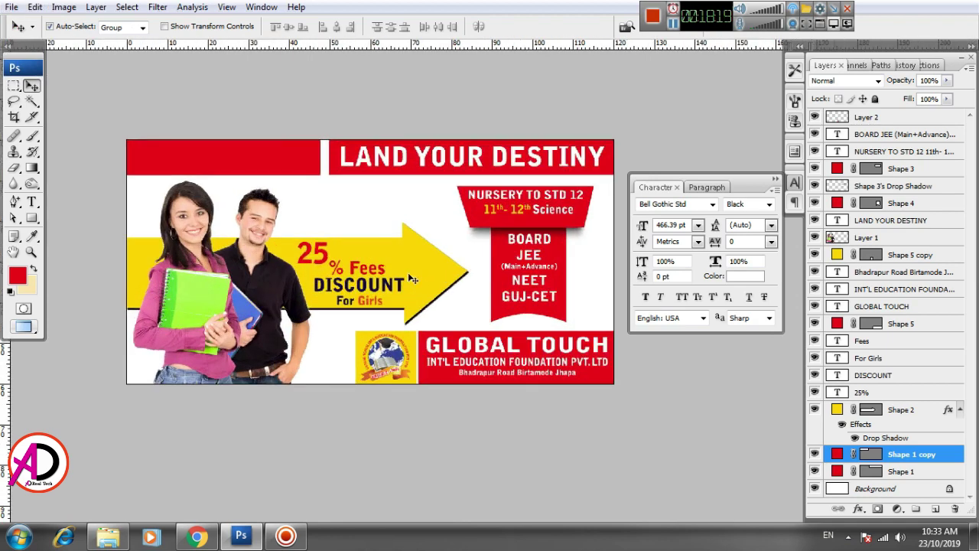
left_click(31, 201)
left_click(355, 213)
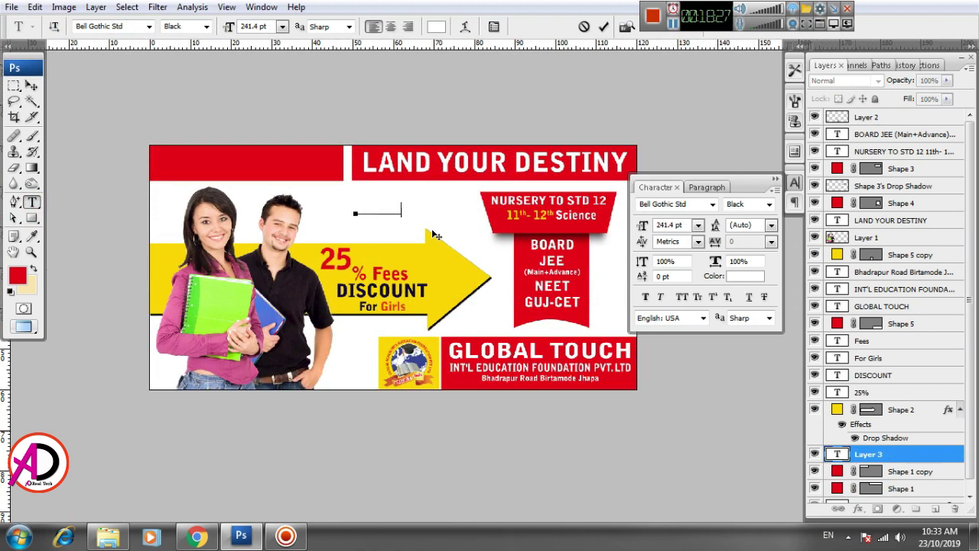
type("get coupon")
key("ctrl+Return")
key("v")
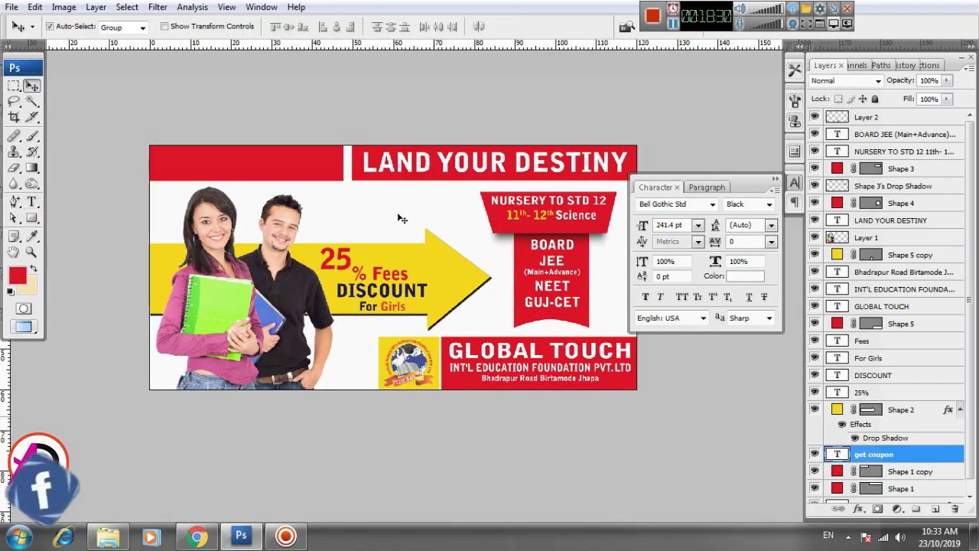
key("Delete")
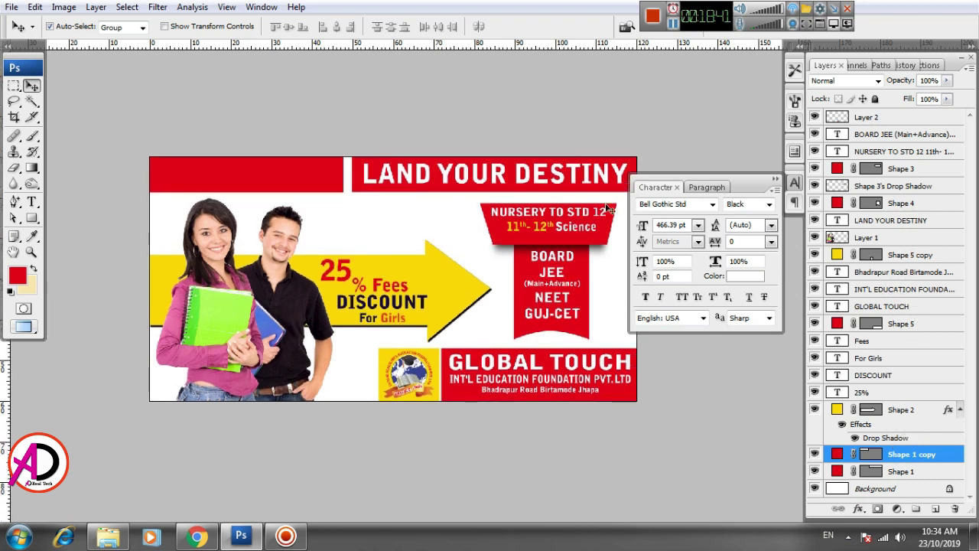
Add GET COUPON text on the short left red bar
left_click(32, 201)
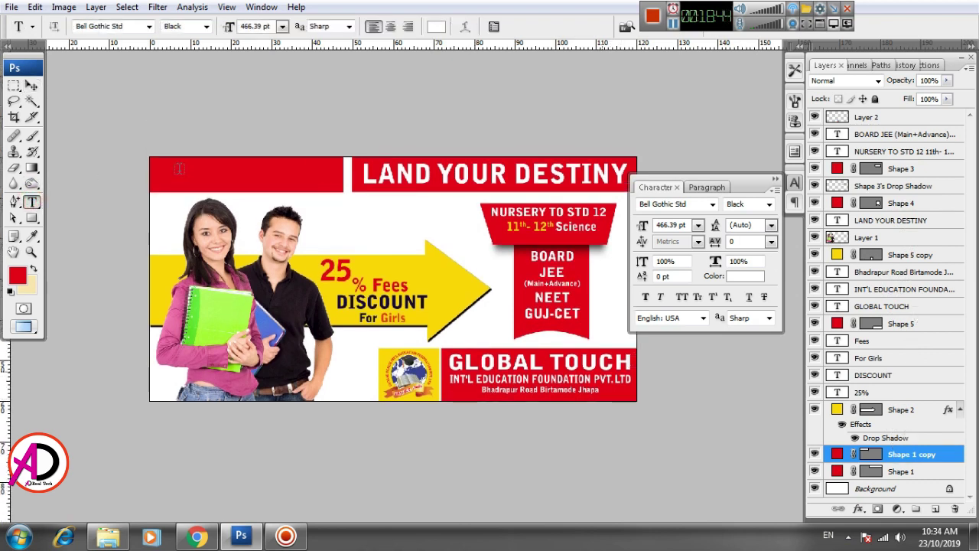
left_click(179, 170)
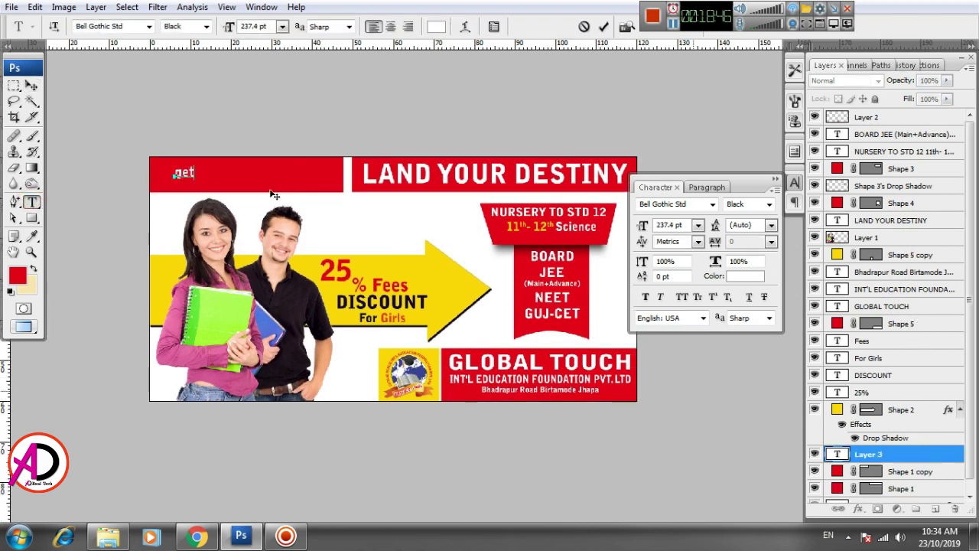
type("GET COUPO")
type("N")
left_click(271, 188)
key("v")
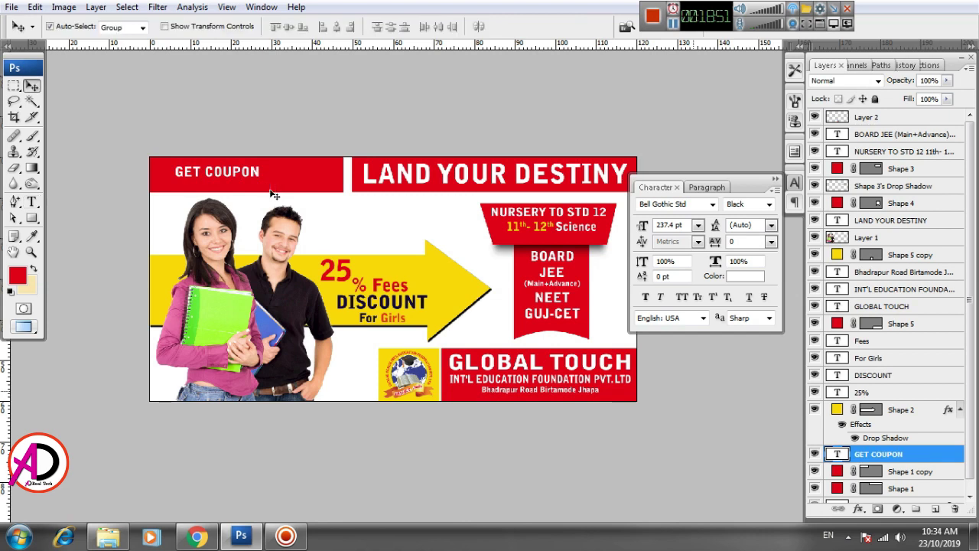
Scale GET COUPON to about 200% so it fills the bar
key("ctrl+t")
left_click_drag(260, 180, 276, 173)
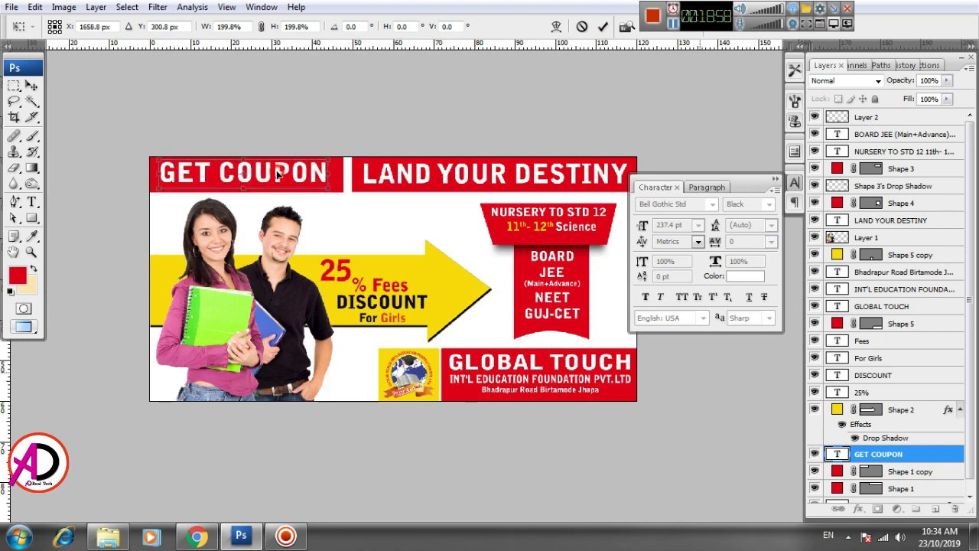
key("Return")
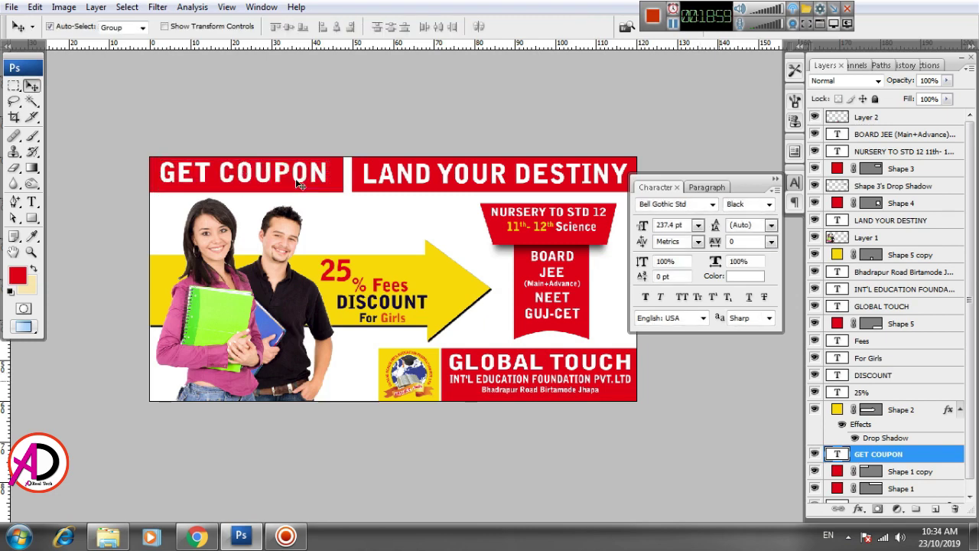
key("ctrl+minus")
key("ctrl+plus")
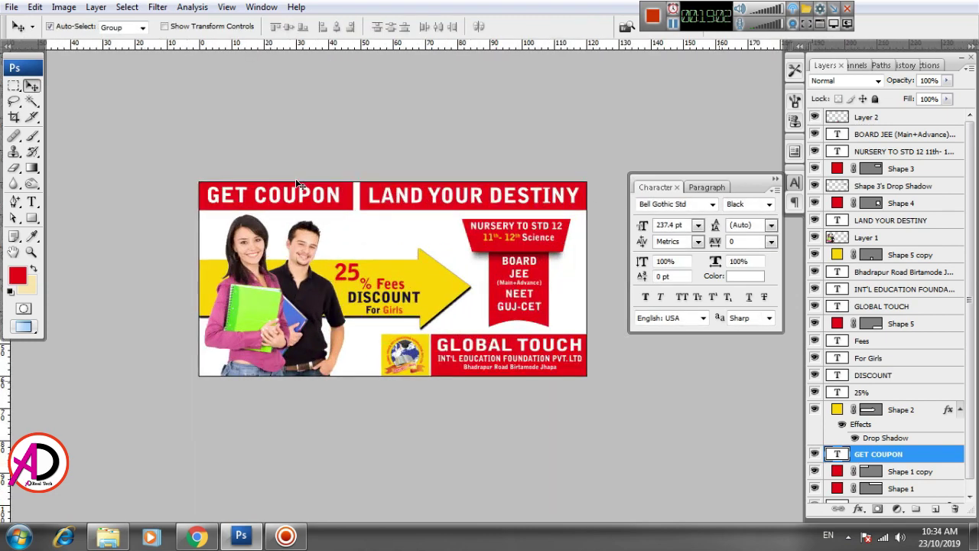